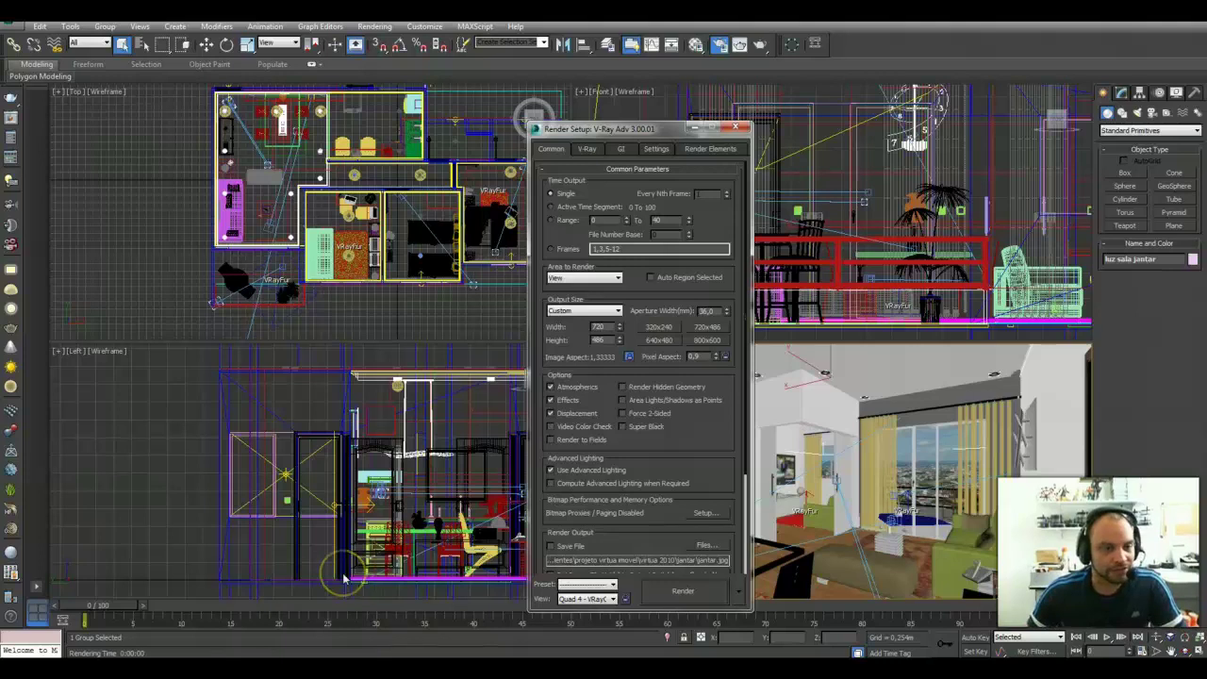
# Deselect the apartment group by clicking empty space in the Left viewport.
pyautogui.click(344, 579)
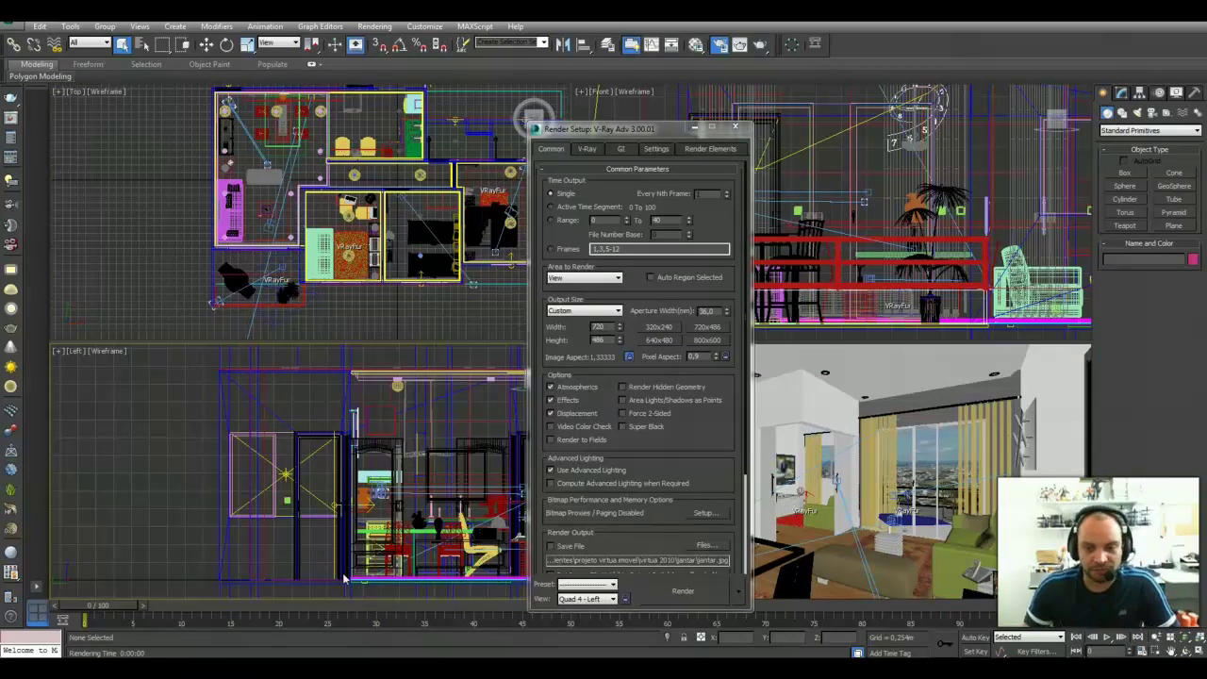
pyautogui.click(137, 418)
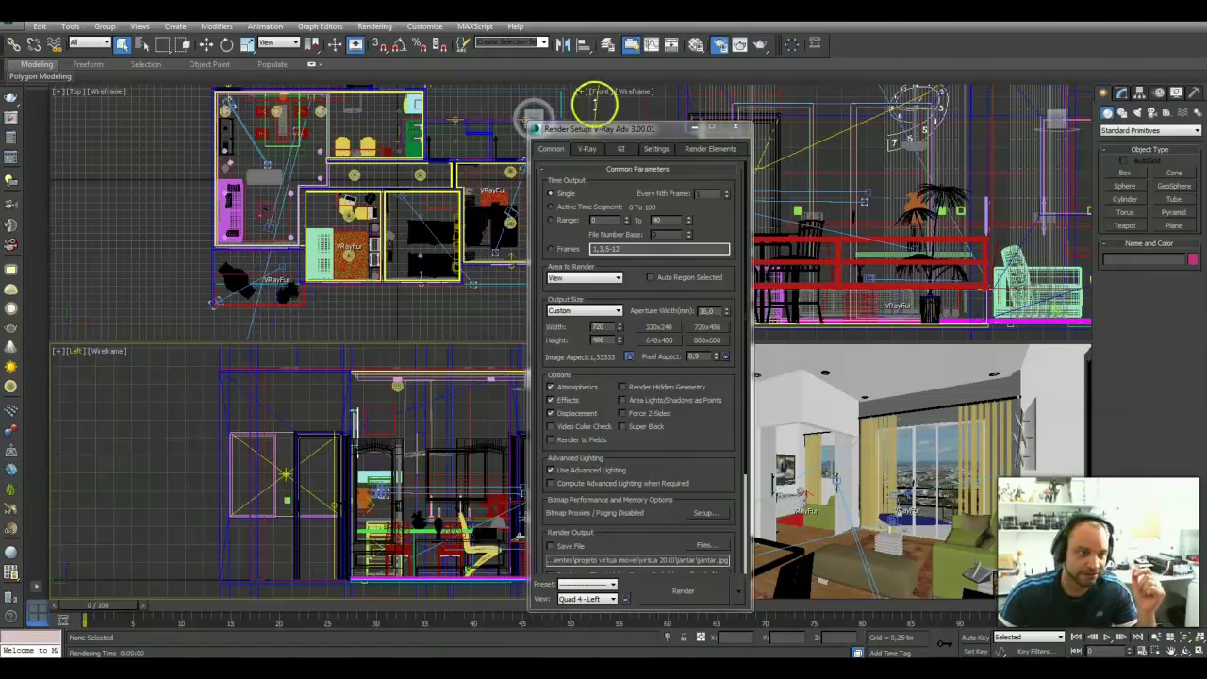
# Move Render Setup out of the way and maximize the Top viewport.
pyautogui.moveTo(591, 136); pyautogui.dragTo(640, 399)
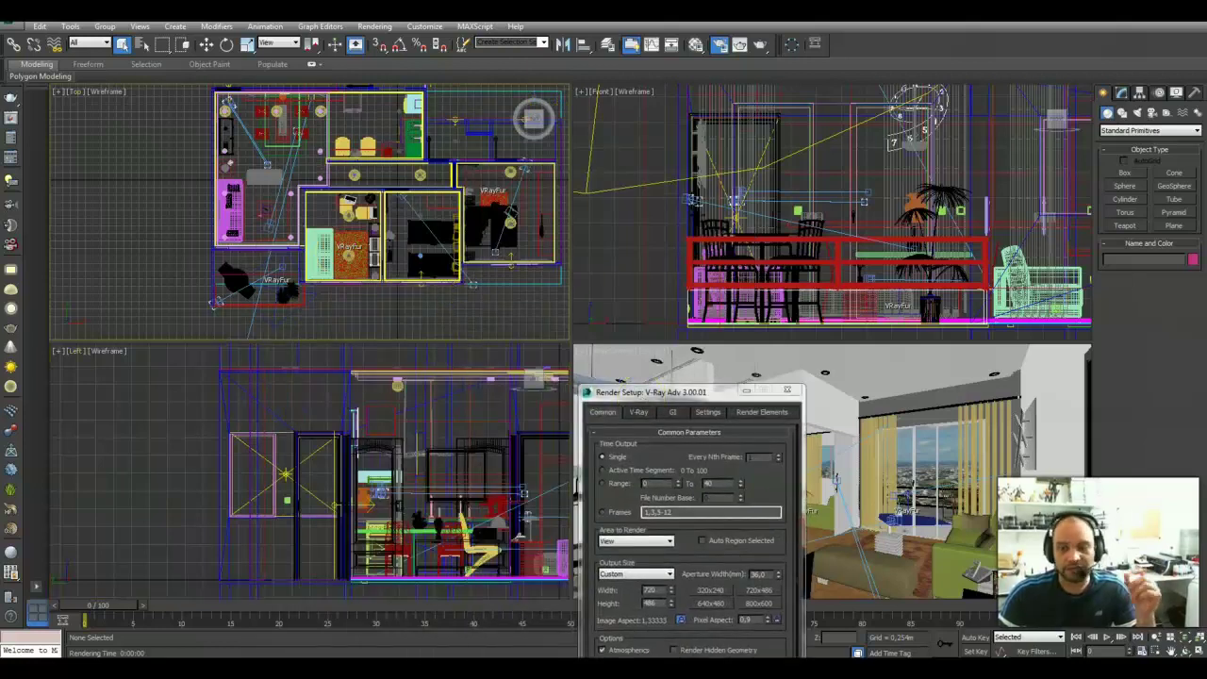
pyautogui.hotkey('alt', 'w')
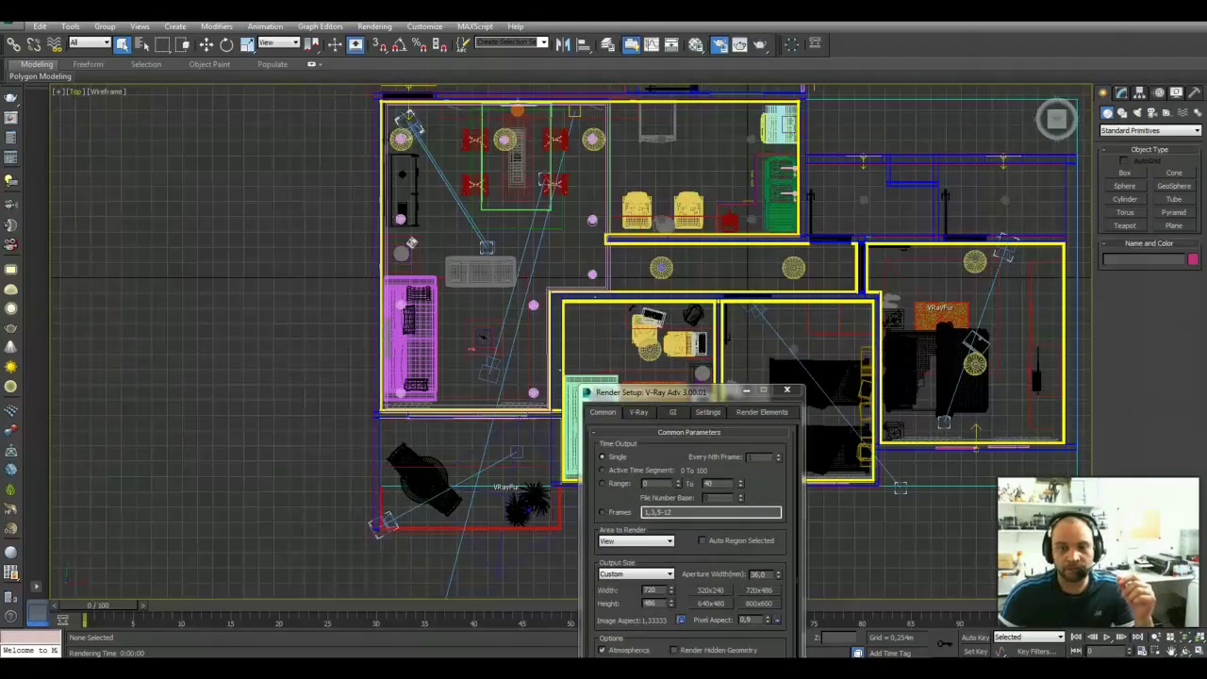
pyautogui.moveTo(660, 391); pyautogui.dragTo(841, 539)
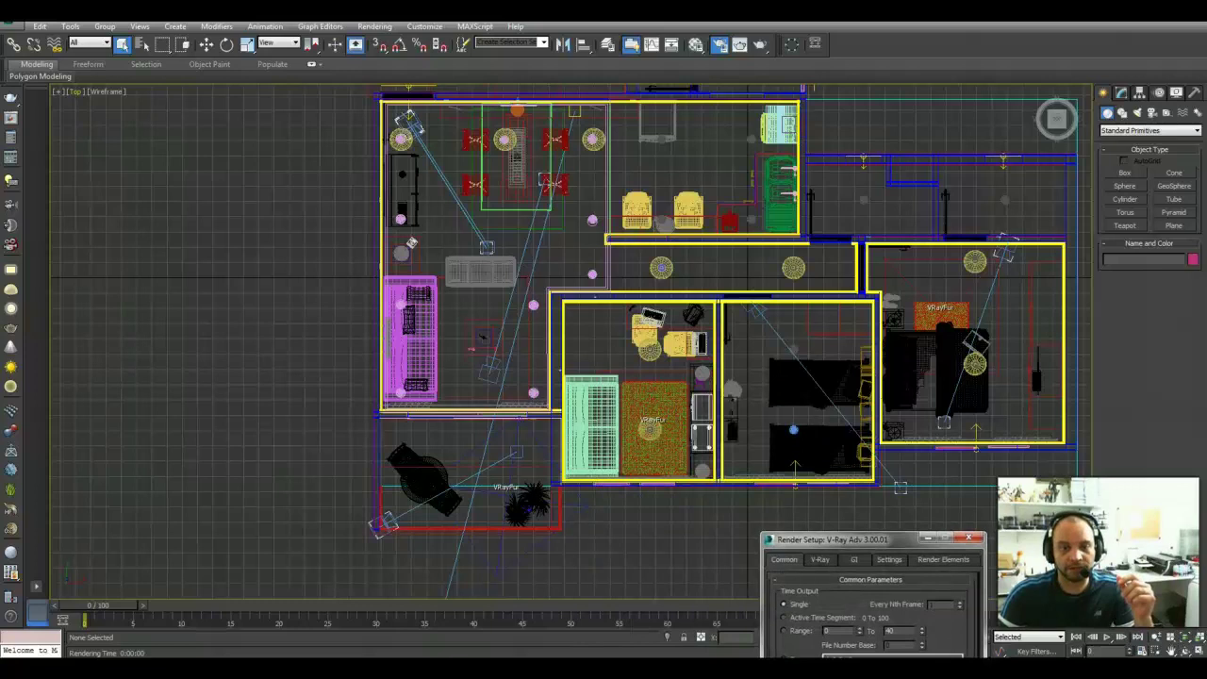
# Pan and zoom across the apartment floor plan, then restore the four-viewport layout.
pyautogui.click(1170, 650)
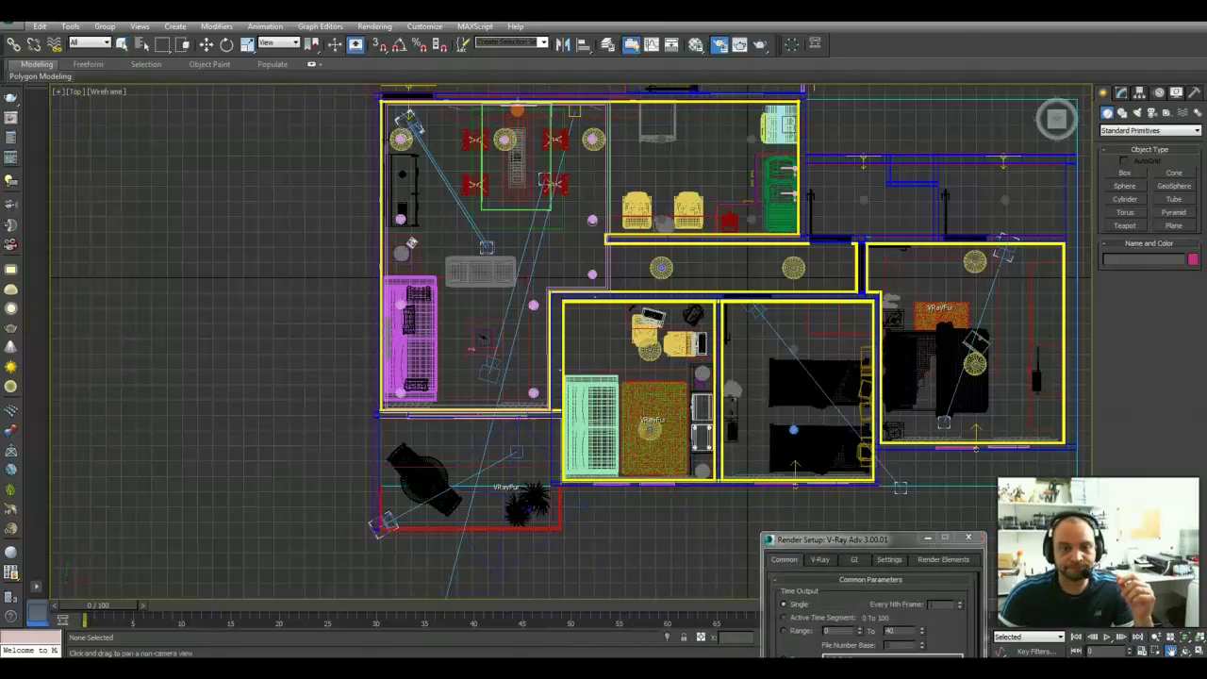
pyautogui.scroll(3, 916, 337)
pyautogui.scroll(-3, 789, 283)
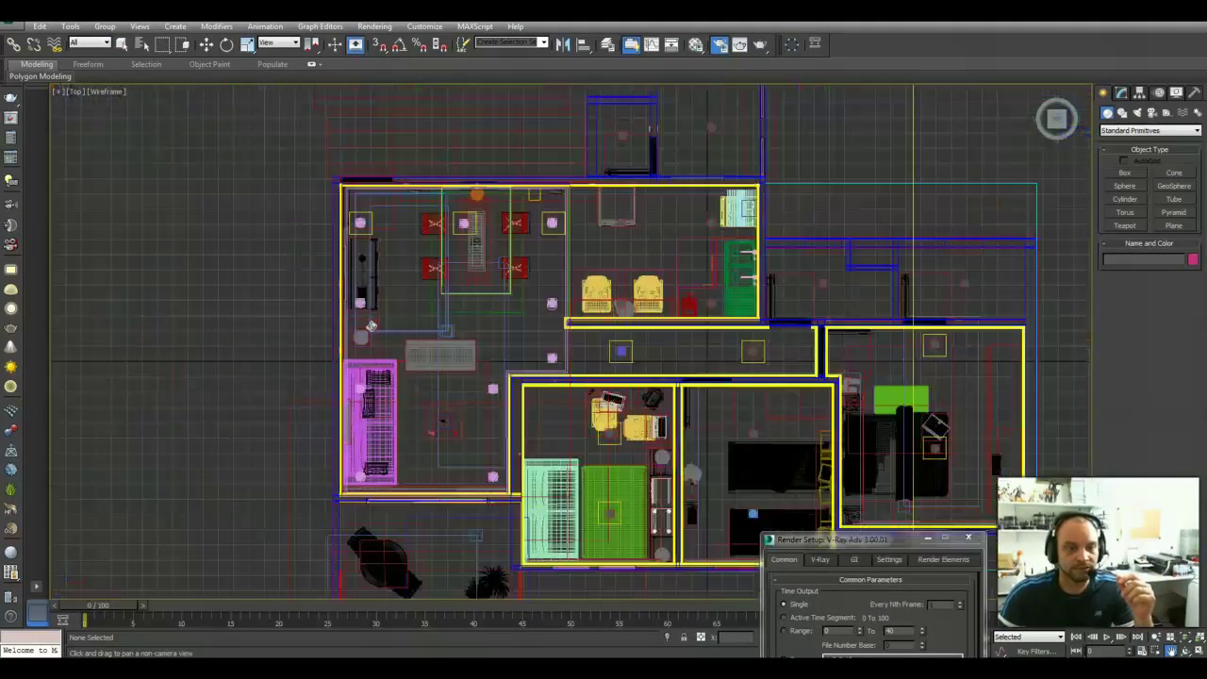
pyautogui.scroll(3, 504, 252)
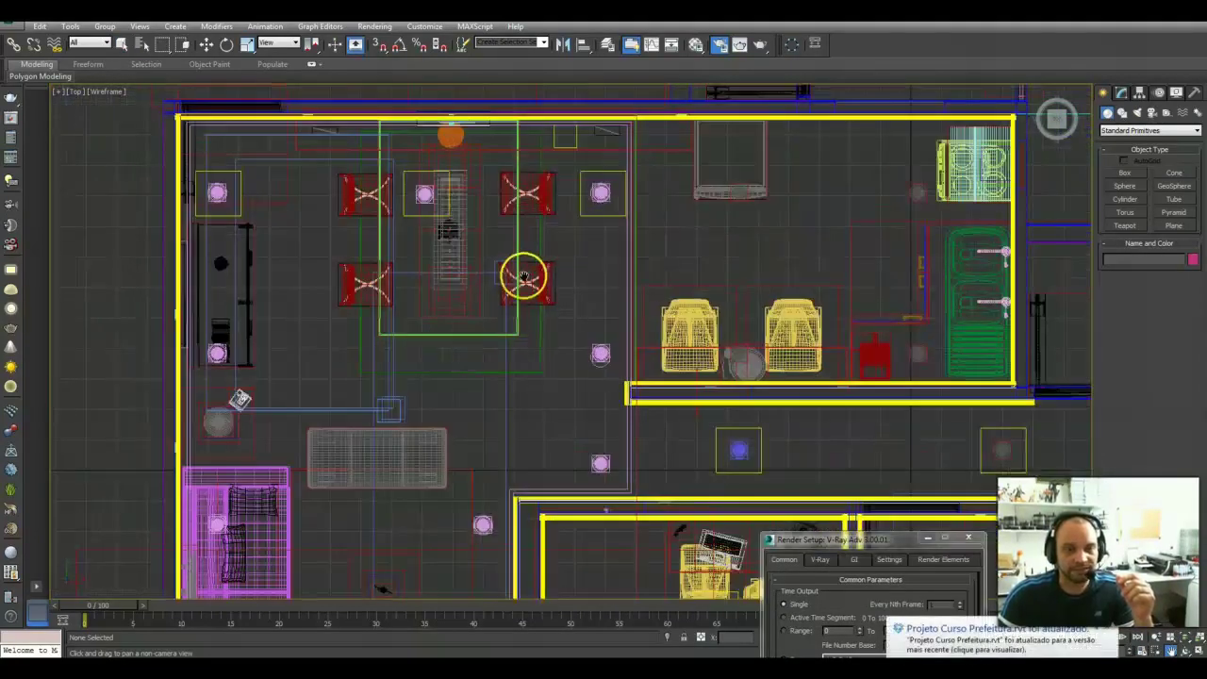
pyautogui.scroll(-3, 521, 277)
pyautogui.moveTo(498, 317); pyautogui.dragTo(487, 264)
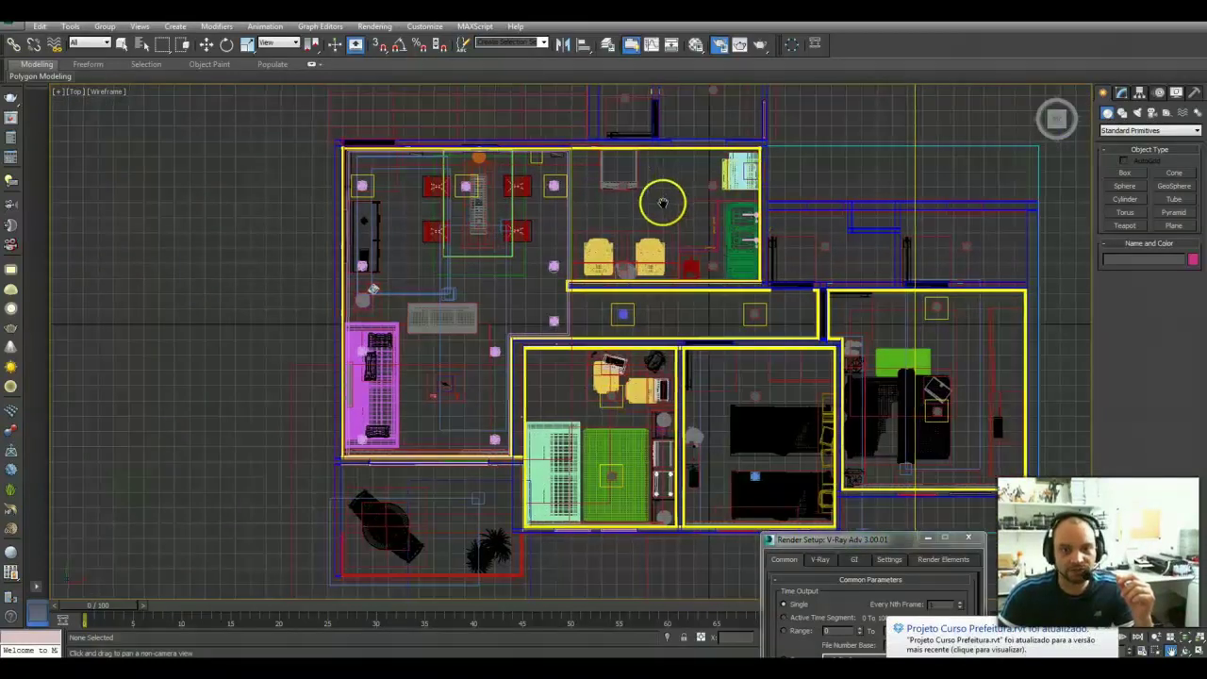
pyautogui.moveTo(660, 199); pyautogui.dragTo(637, 170)
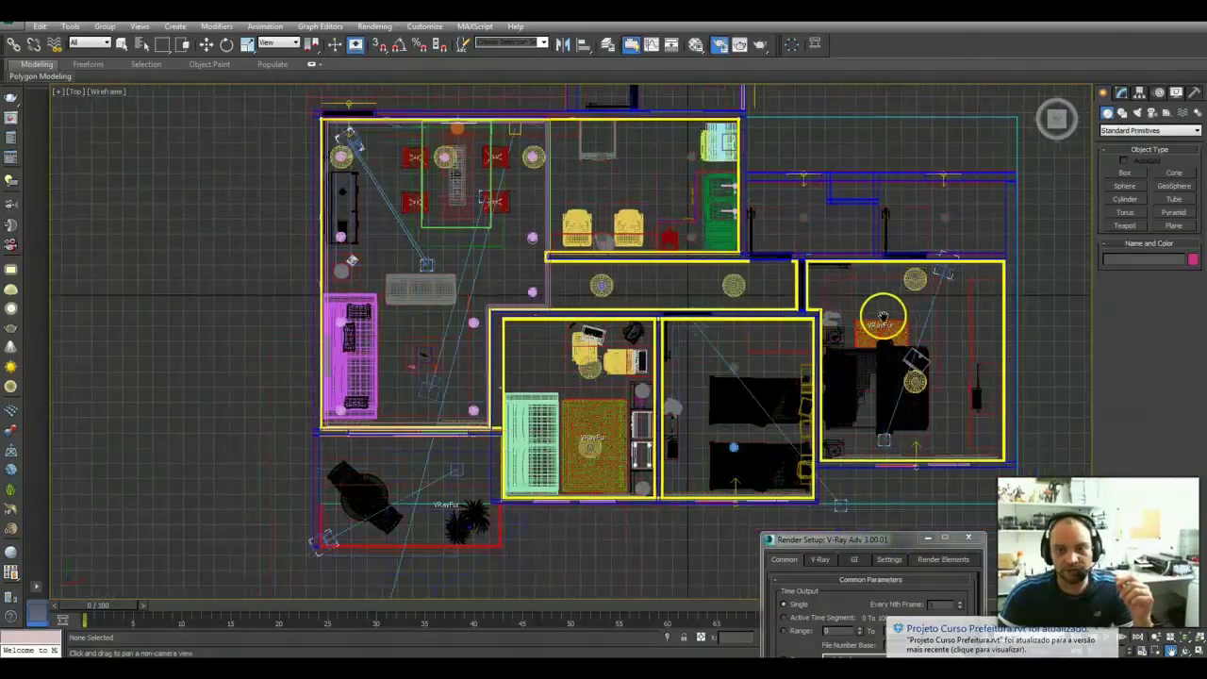
pyautogui.moveTo(878, 315); pyautogui.dragTo(865, 375)
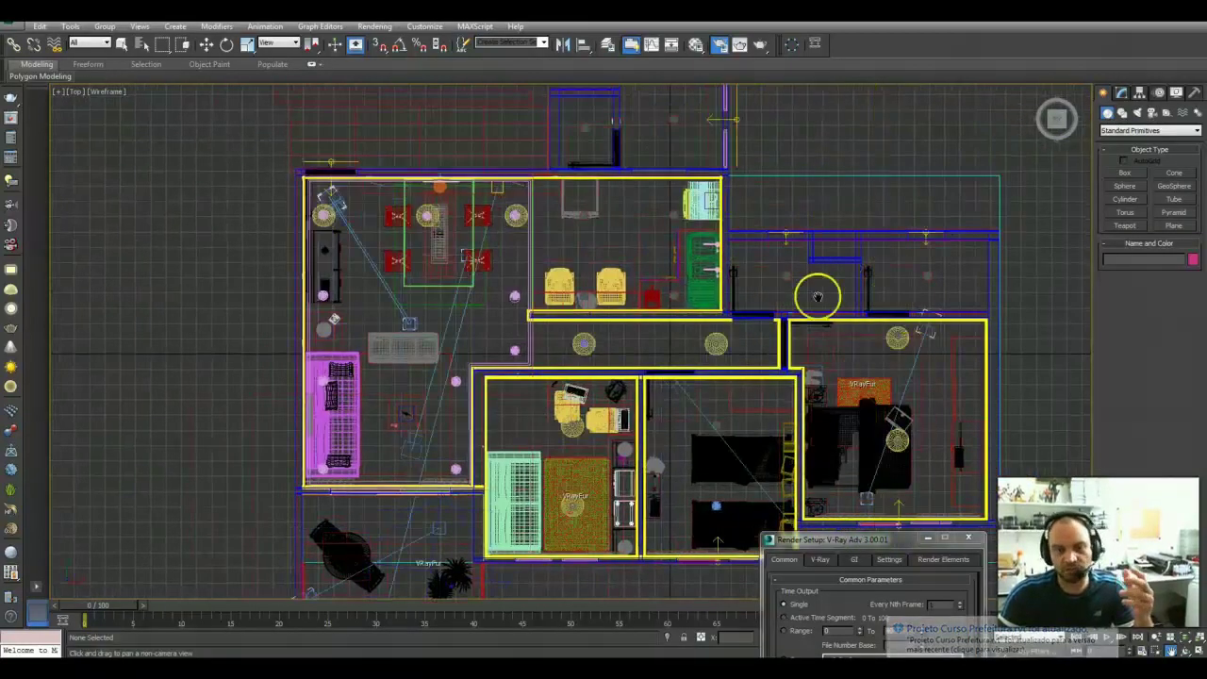
pyautogui.moveTo(650, 269)
pyautogui.mouseDown()
pyautogui.moveTo(682, 372)
pyautogui.moveTo(692, 280)
pyautogui.moveTo(603, 214)
pyautogui.mouseUp()
pyautogui.scroll(2, 449, 241)
pyautogui.scroll(1, 377, 245)
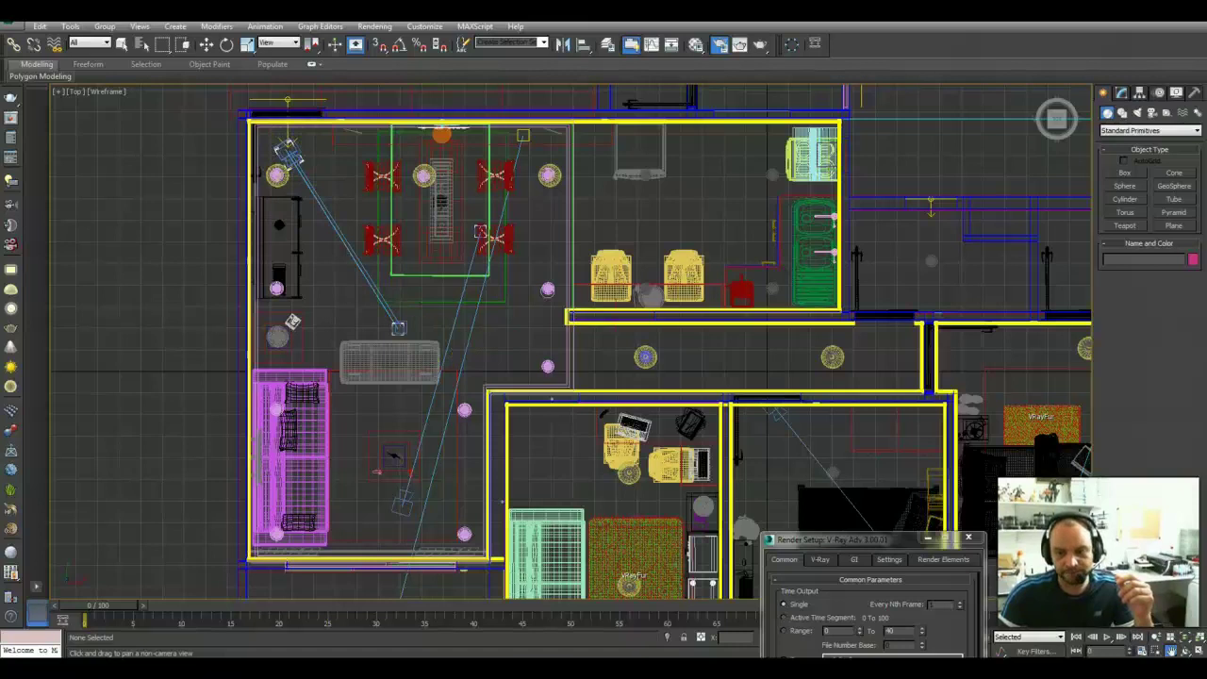
pyautogui.hotkey('alt', 'w')
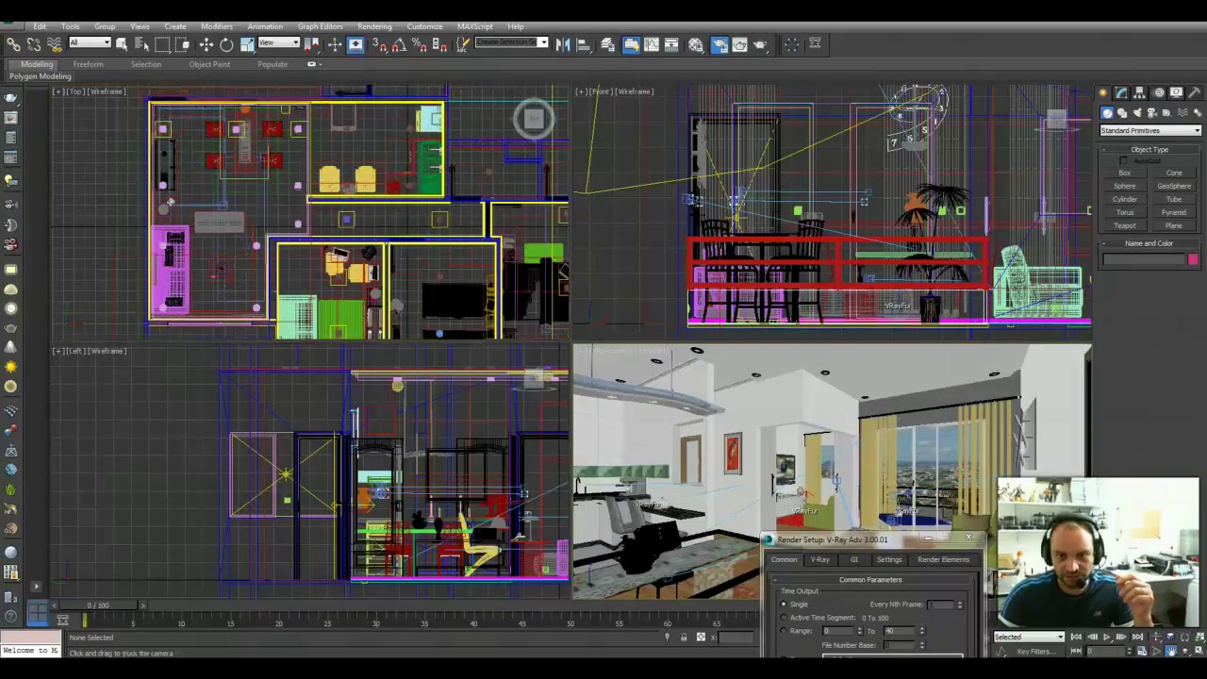
# Show Render Setup's V-Ray tab, keep the Adaptive image sampler, and expand its settings.
pyautogui.moveTo(864, 540)
pyautogui.mouseDown()
pyautogui.moveTo(418, 134)
pyautogui.moveTo(300, 115)
pyautogui.moveTo(215, 121)
pyautogui.moveTo(227, 123)
pyautogui.mouseUp()
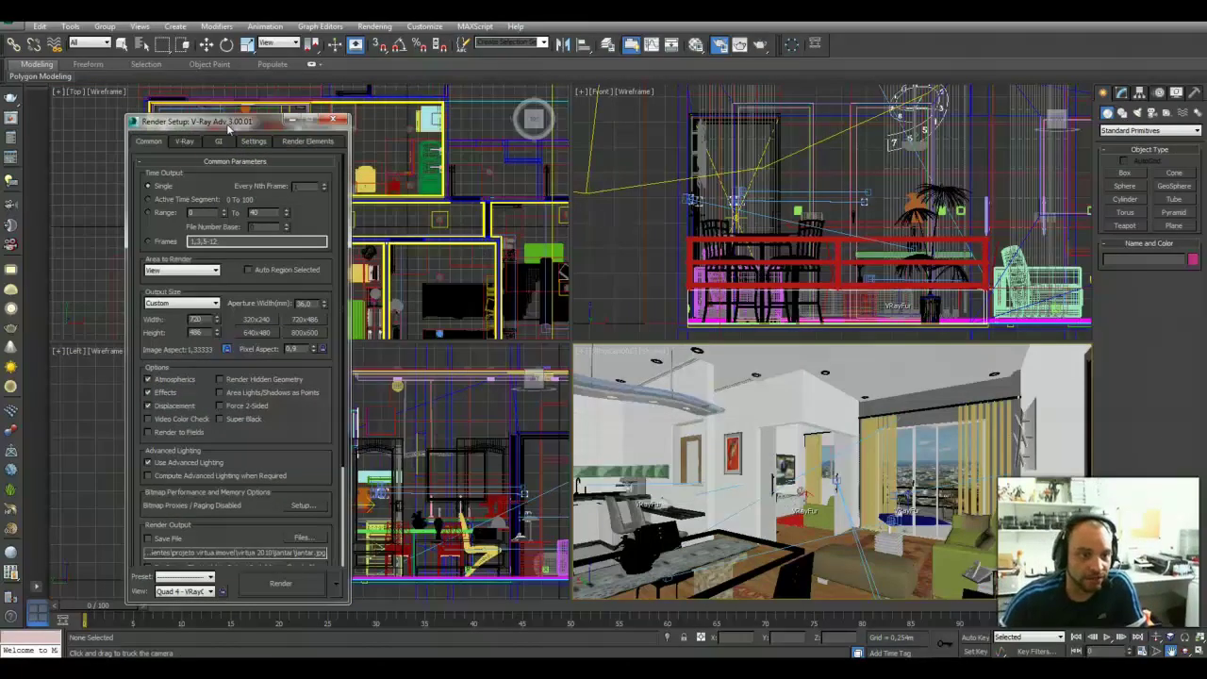
pyautogui.click(186, 142)
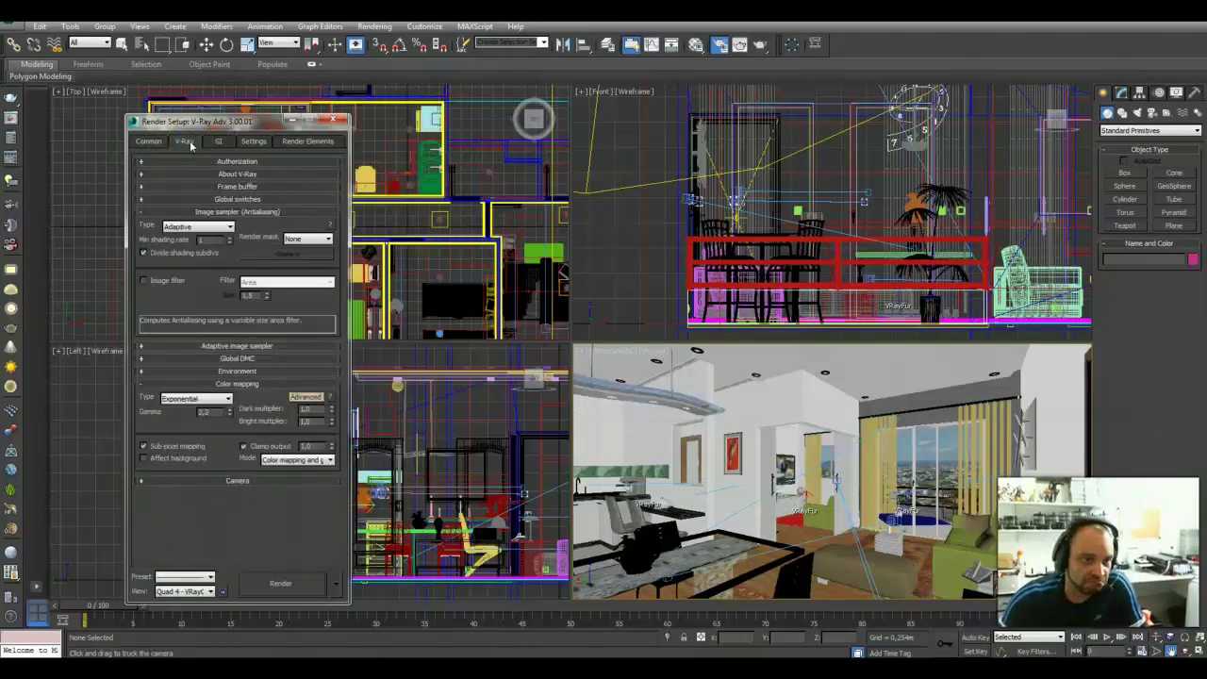
pyautogui.click(243, 186)
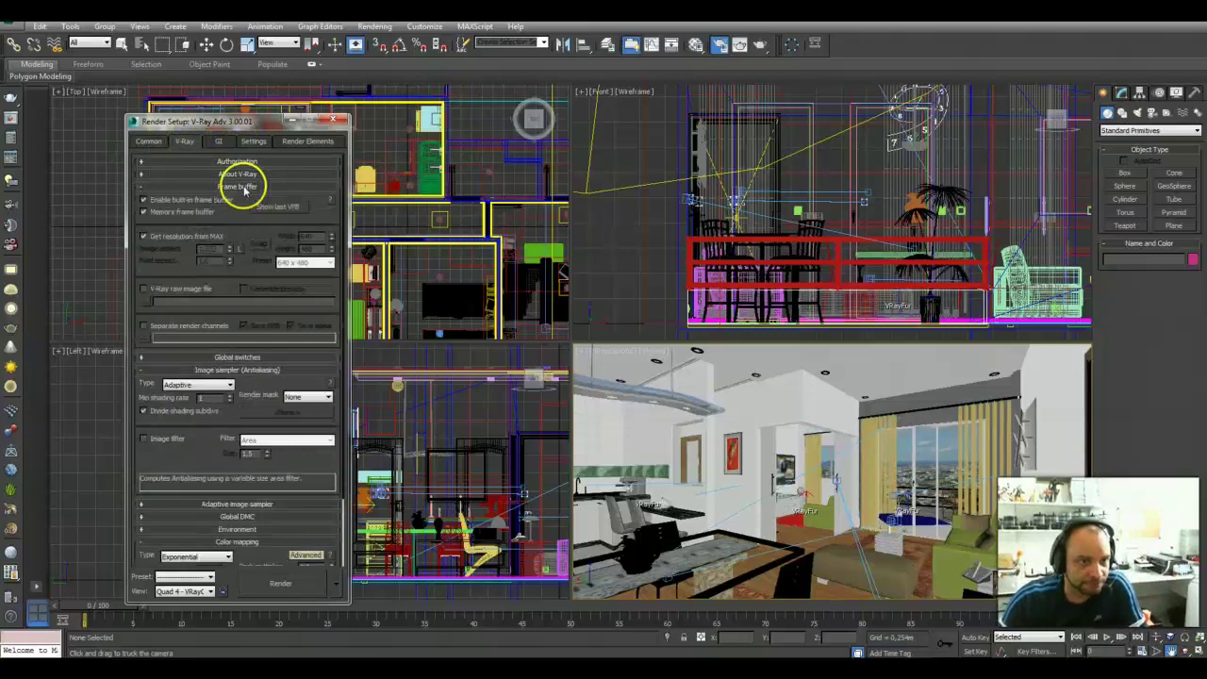
pyautogui.click(234, 186)
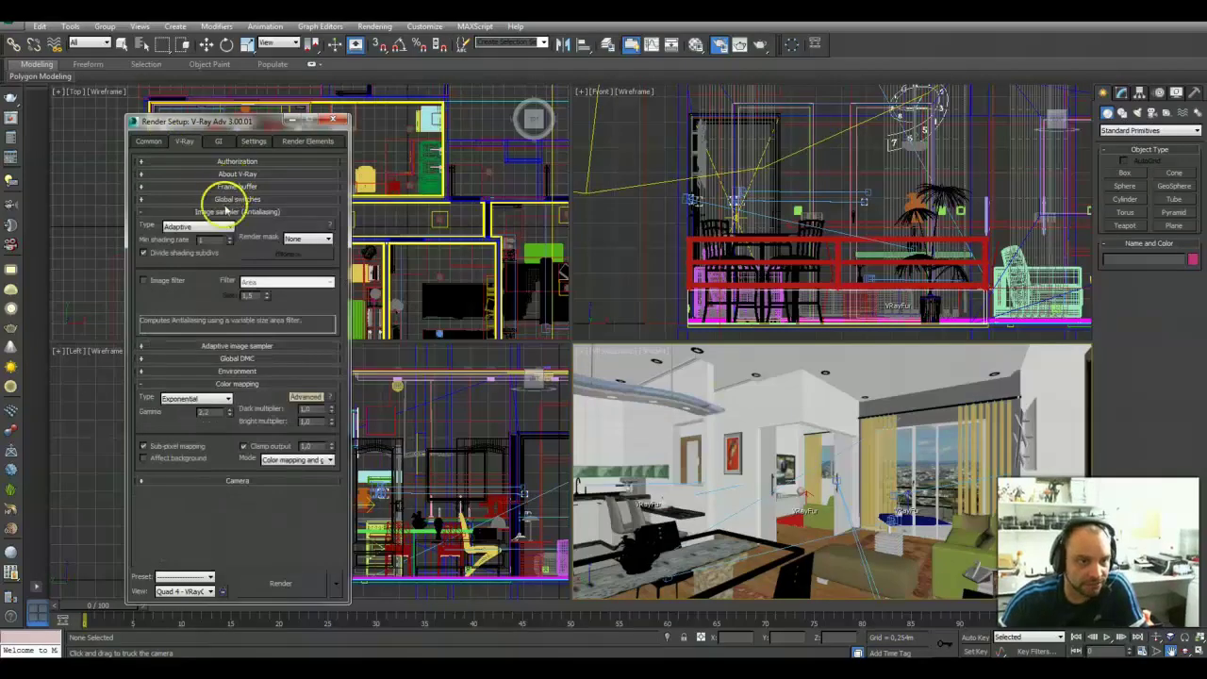
pyautogui.click(215, 227)
pyautogui.click(216, 236)
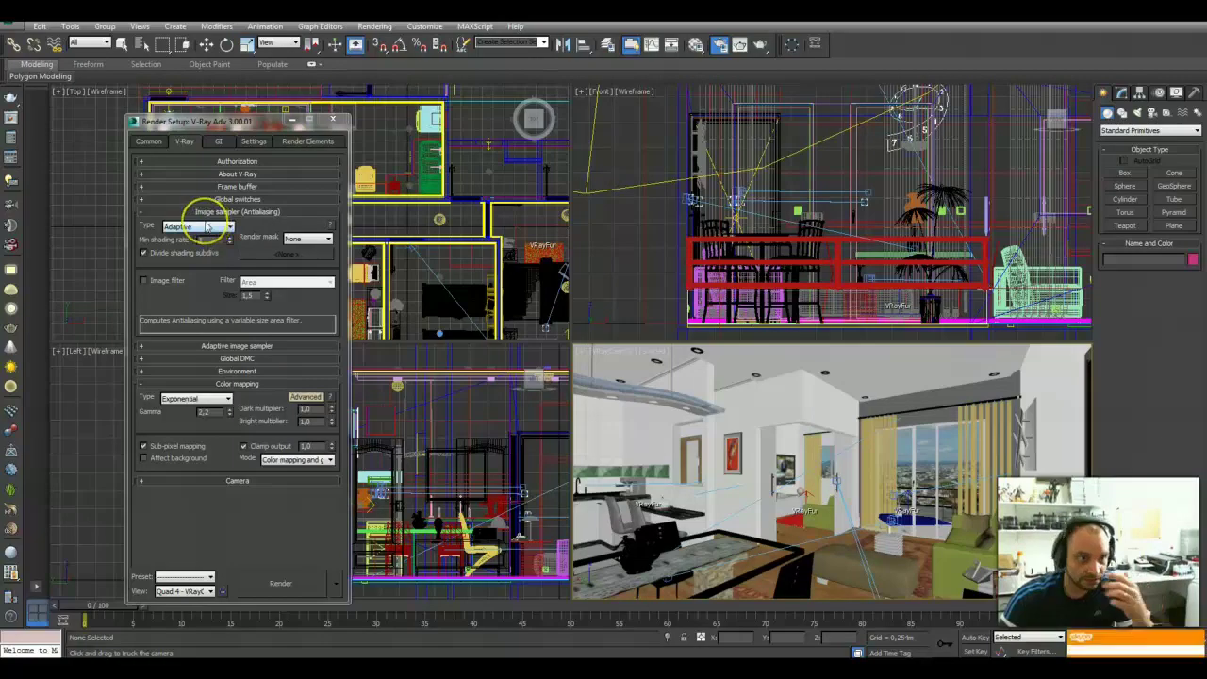
pyautogui.click(247, 346)
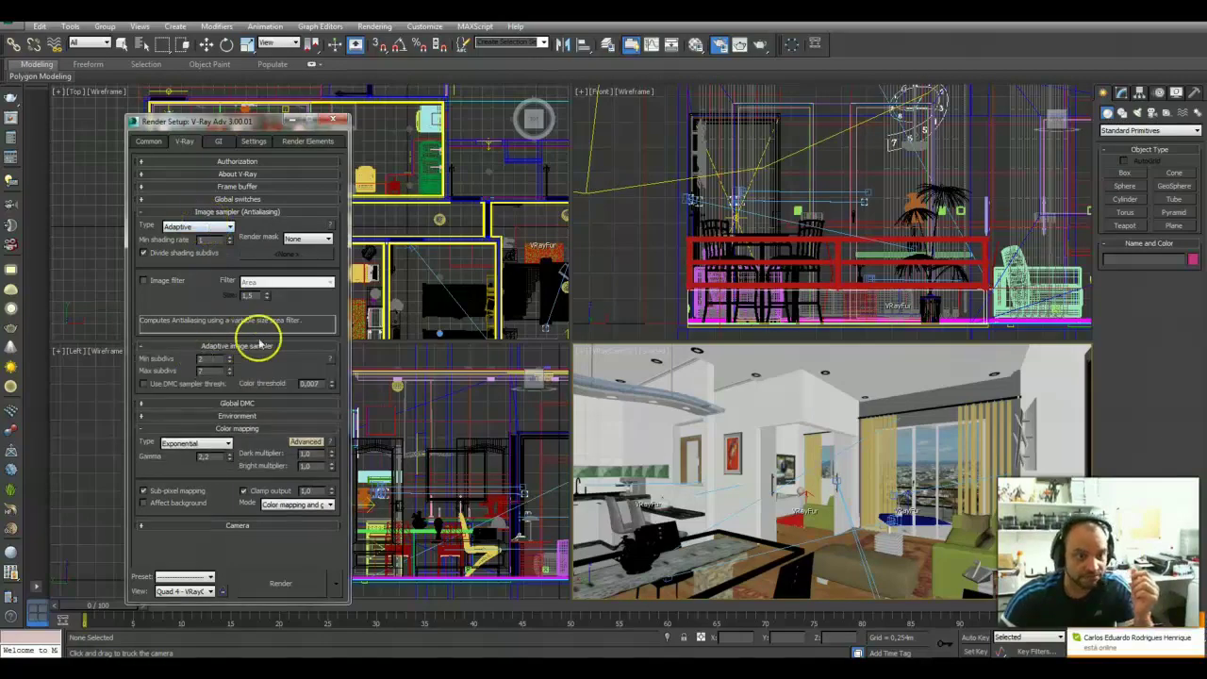
# Enable the Reflection/refraction environment override using the VRaySky map in the Environment rollout.
pyautogui.click(250, 416)
pyautogui.scroll(-1, 257, 302)
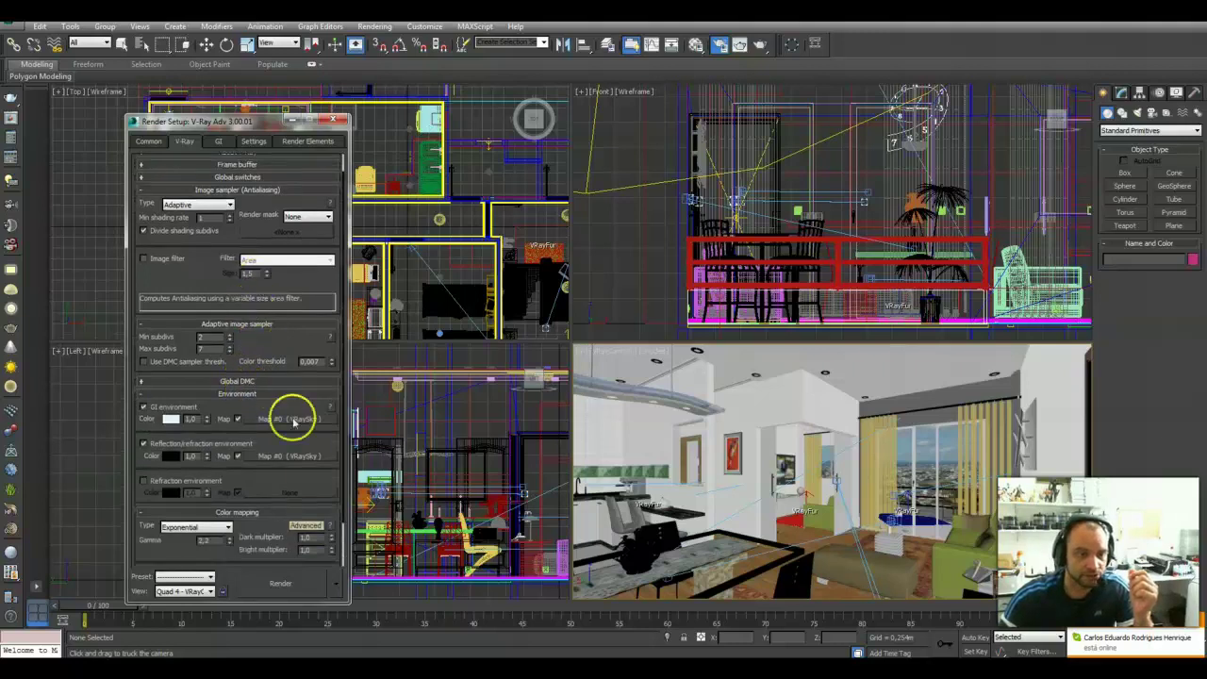
pyautogui.click(268, 451)
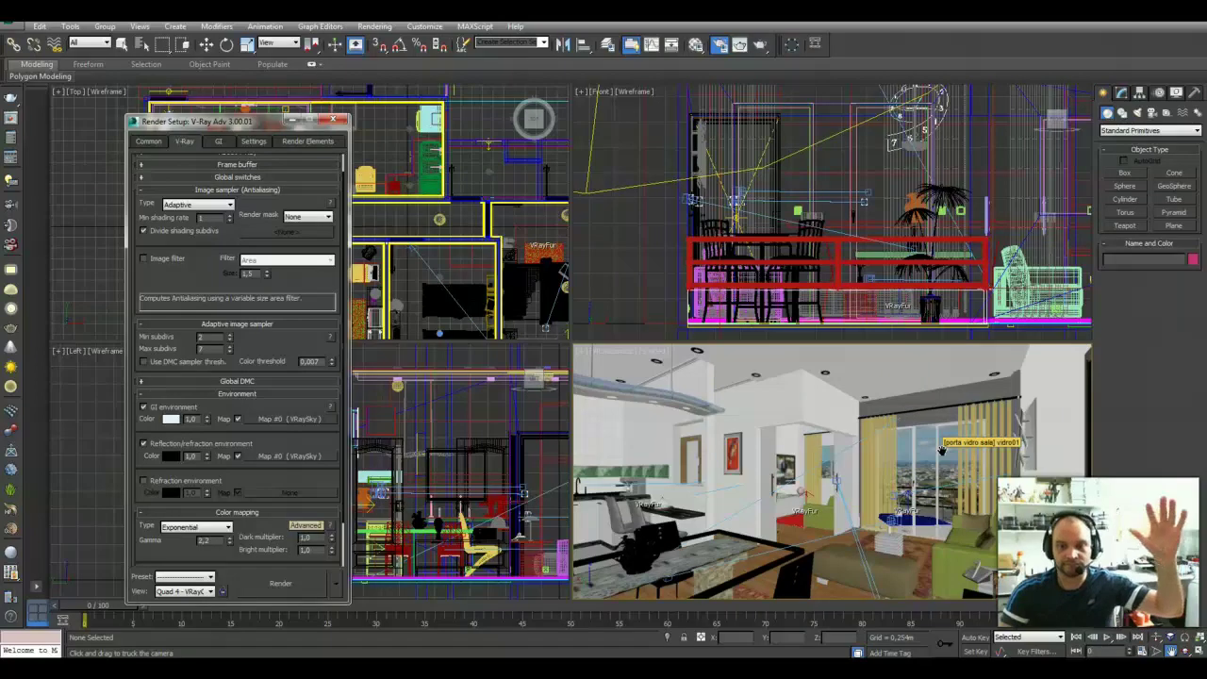
pyautogui.click(912, 462)
pyautogui.moveTo(913, 462)
pyautogui.mouseDown()
pyautogui.moveTo(954, 462)
pyautogui.moveTo(962, 444)
pyautogui.moveTo(903, 442)
pyautogui.mouseUp()
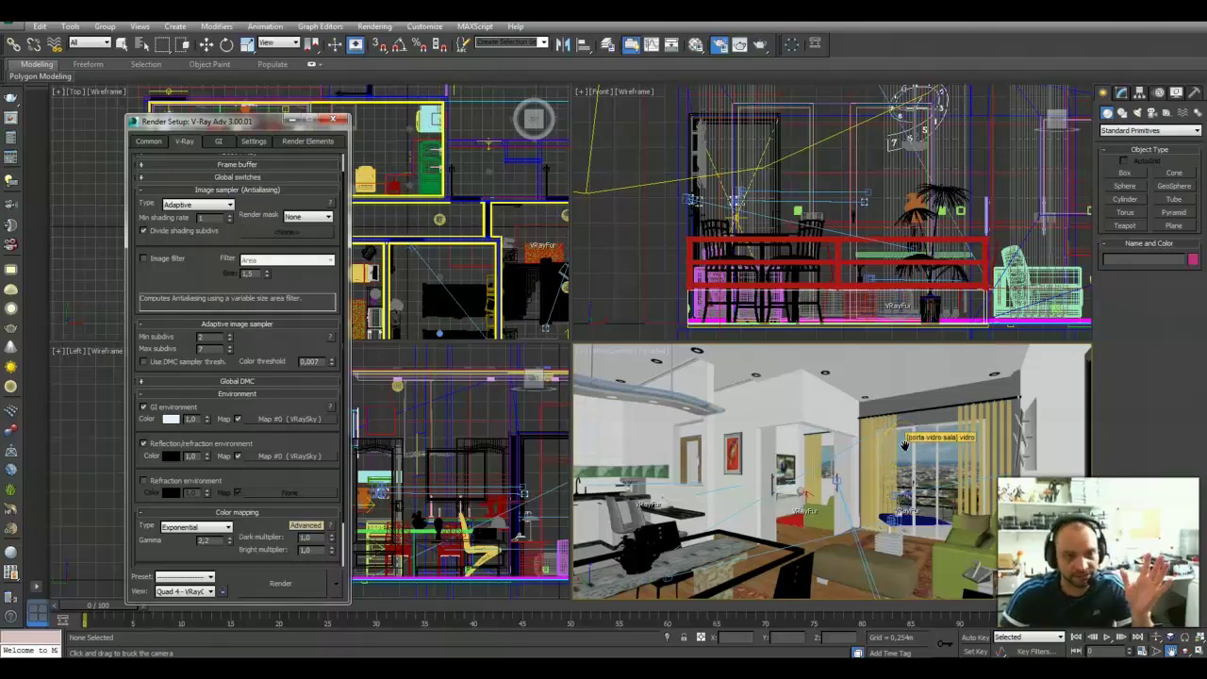
pyautogui.click(651, 416)
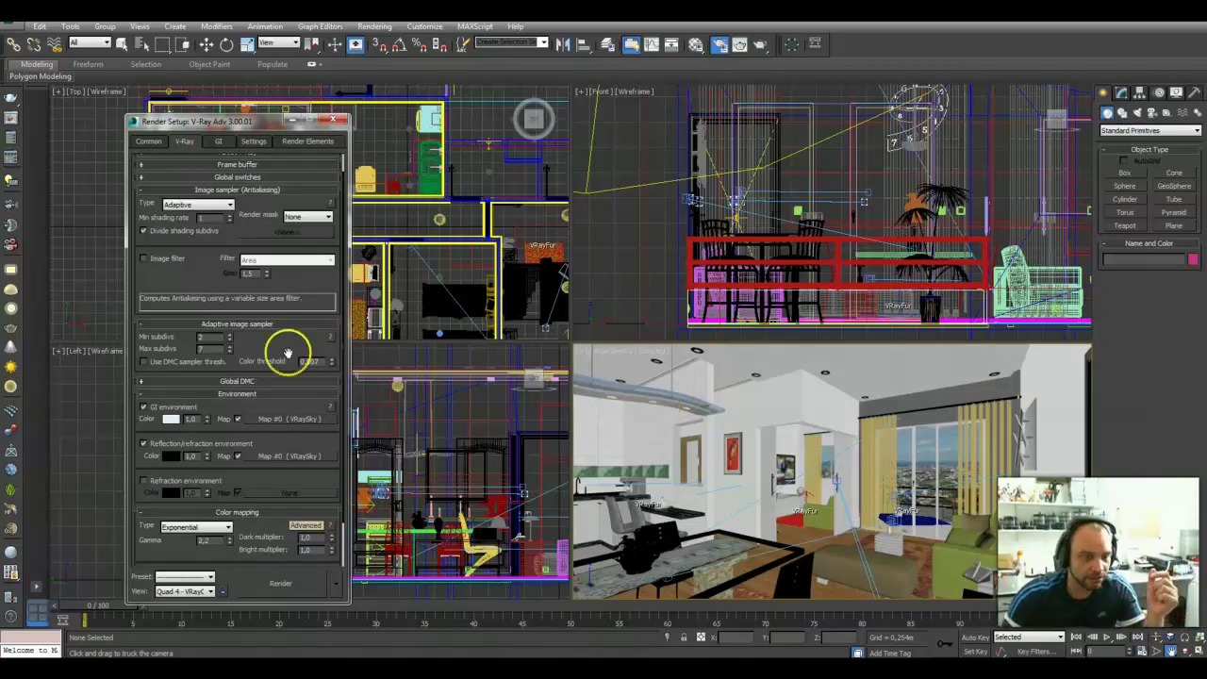
pyautogui.scroll(-2, 288, 330)
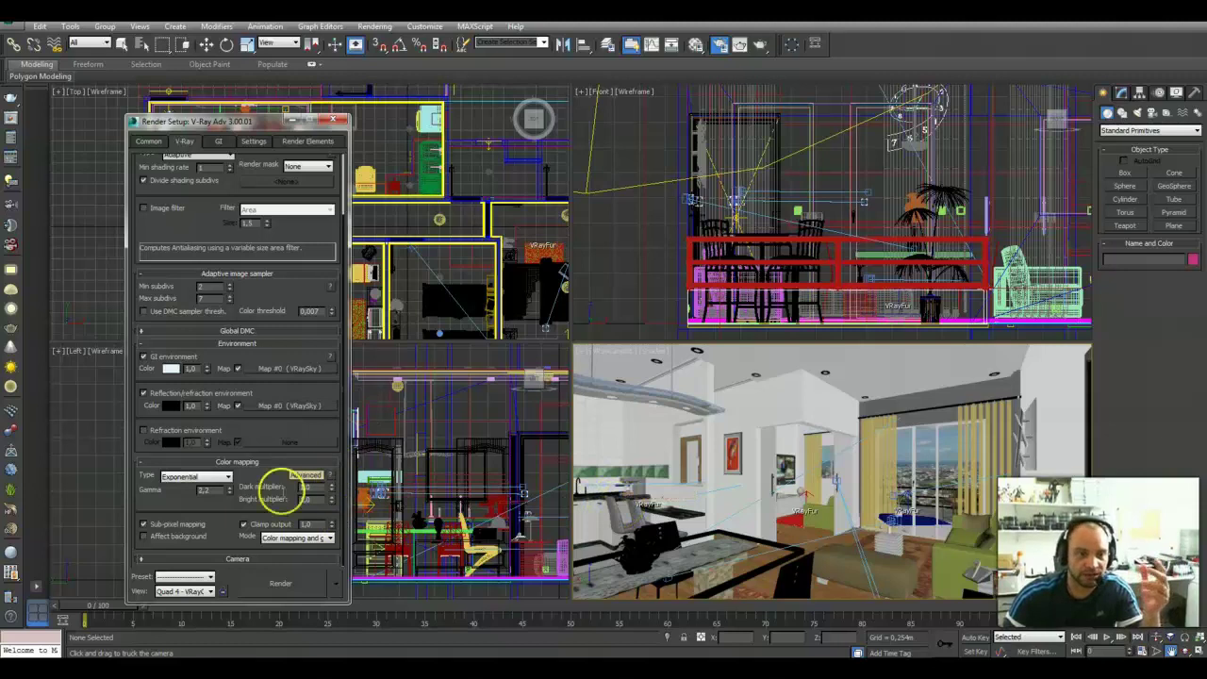
pyautogui.moveTo(243, 121); pyautogui.dragTo(250, 80)
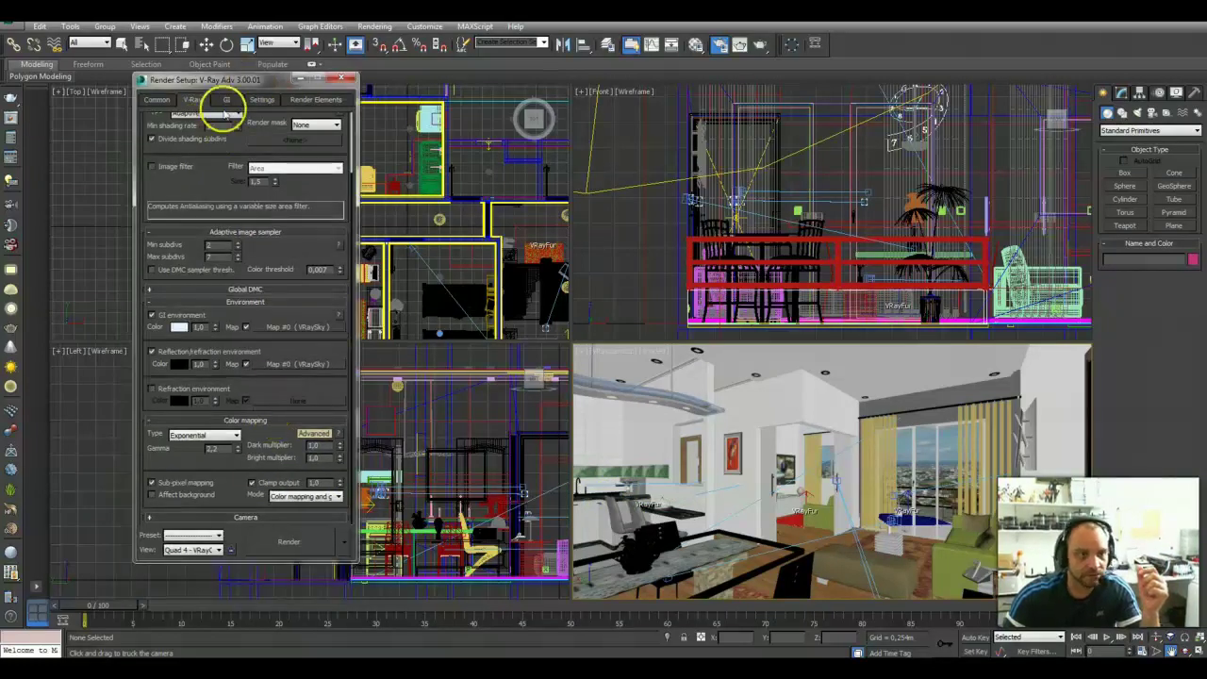
# In the GI tab, expand Irradiance map and Light cache, and set light cache Subdivs to 1500.
pyautogui.click(226, 101)
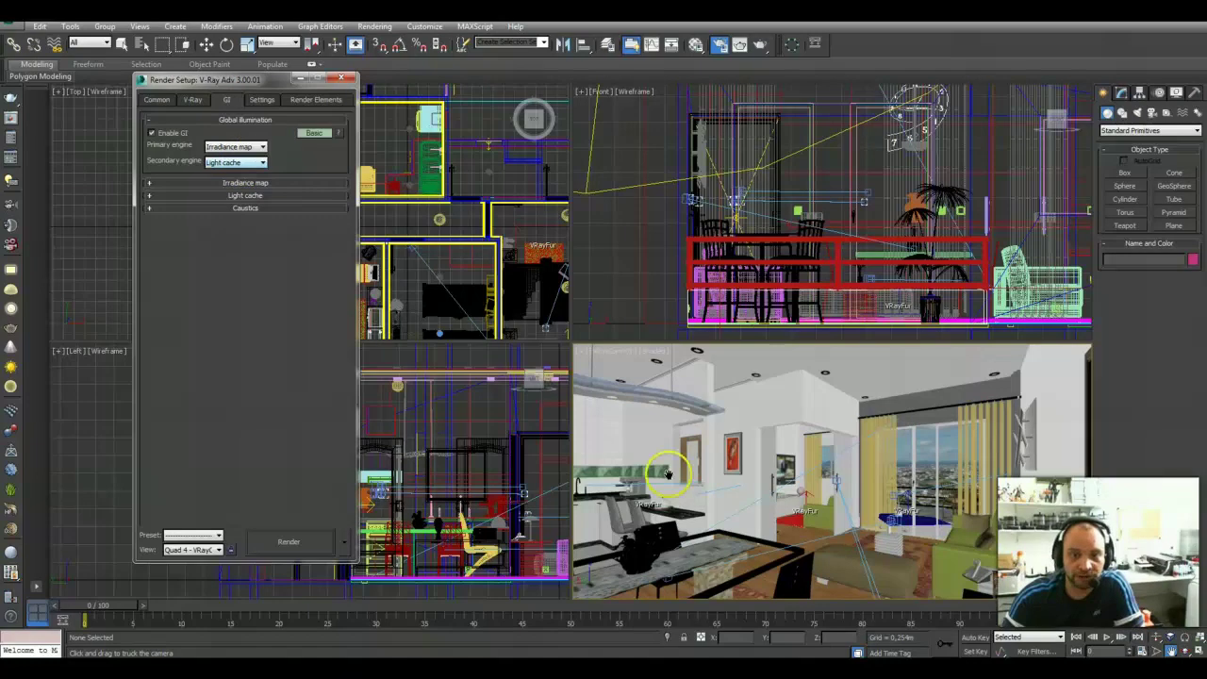
pyautogui.click(267, 185)
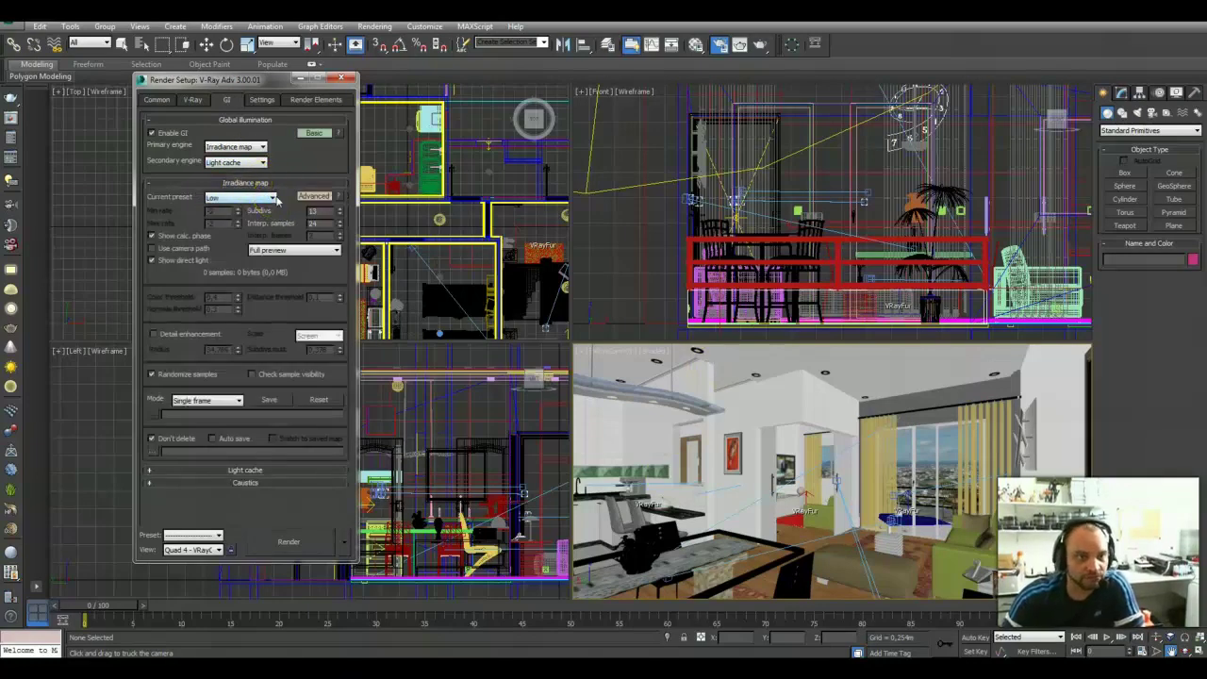
pyautogui.click(247, 470)
pyautogui.doubleClick(219, 420)
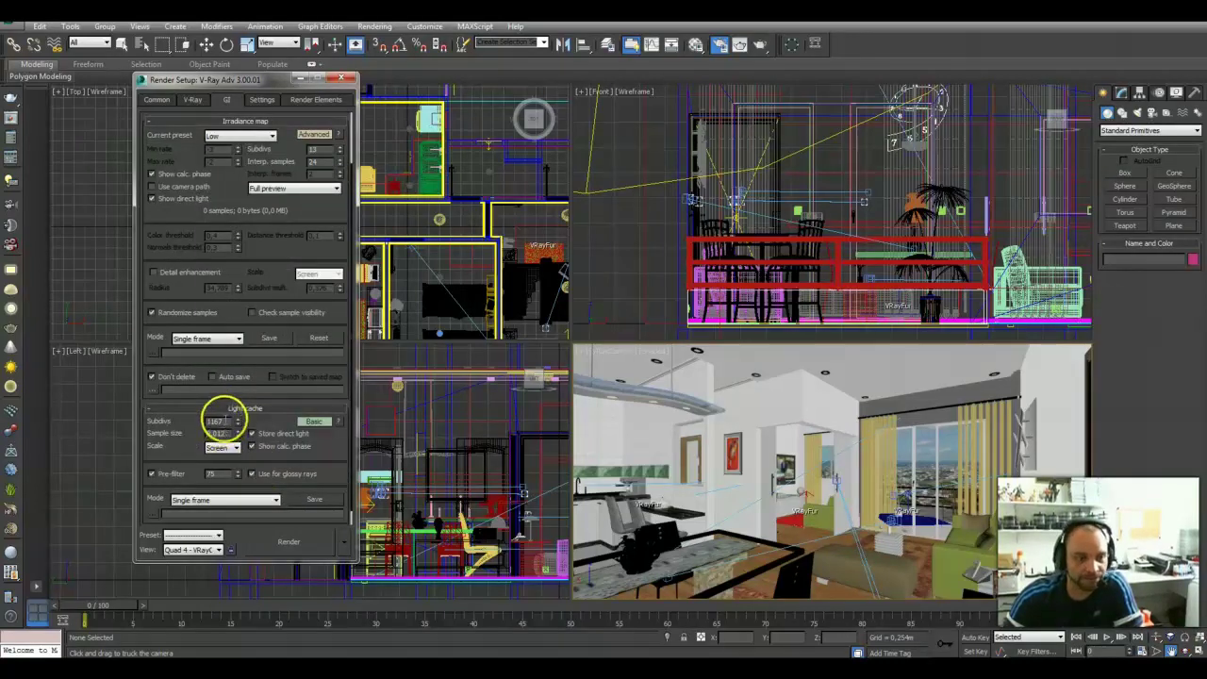
pyautogui.write('1500')
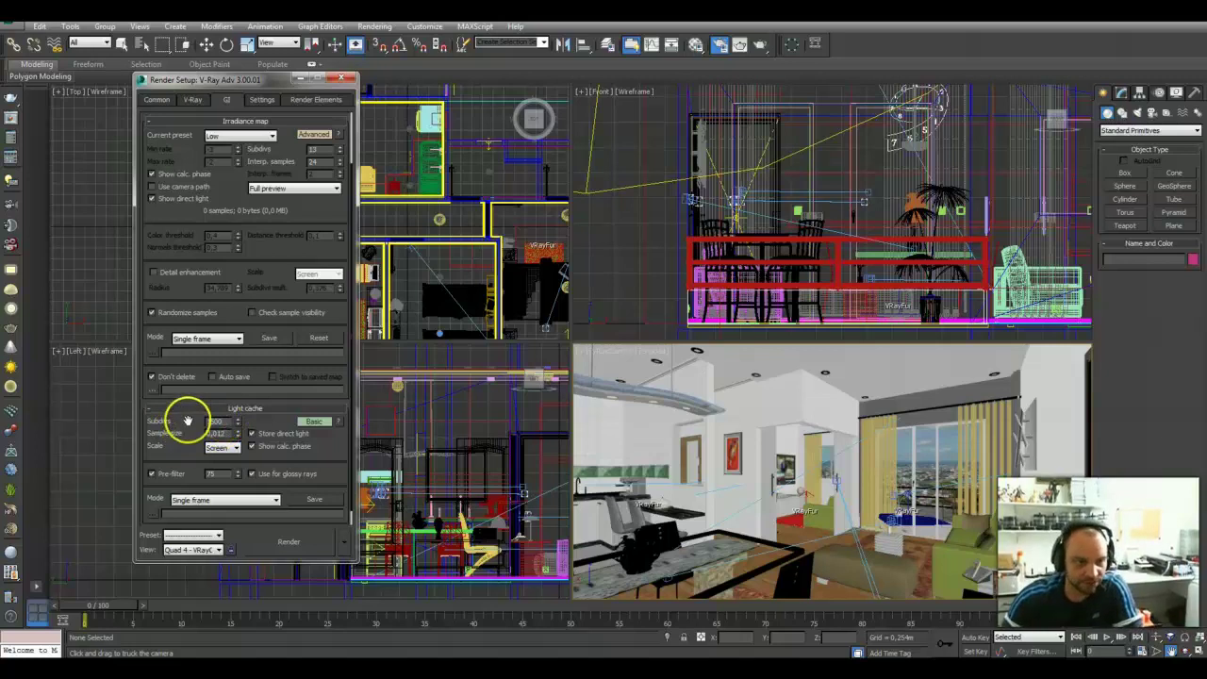
pyautogui.scroll(-1, 201, 314)
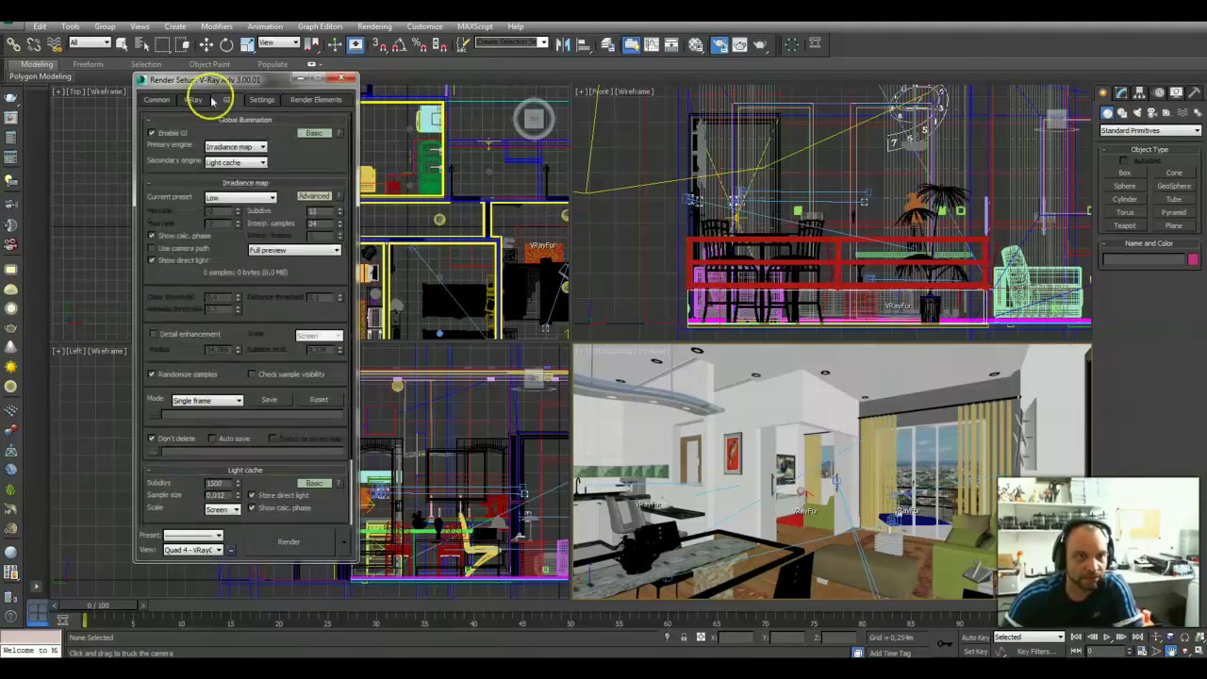
# Expand Default displacement, switch the System options to Advanced, and return to the GI tab.
pyautogui.click(262, 100)
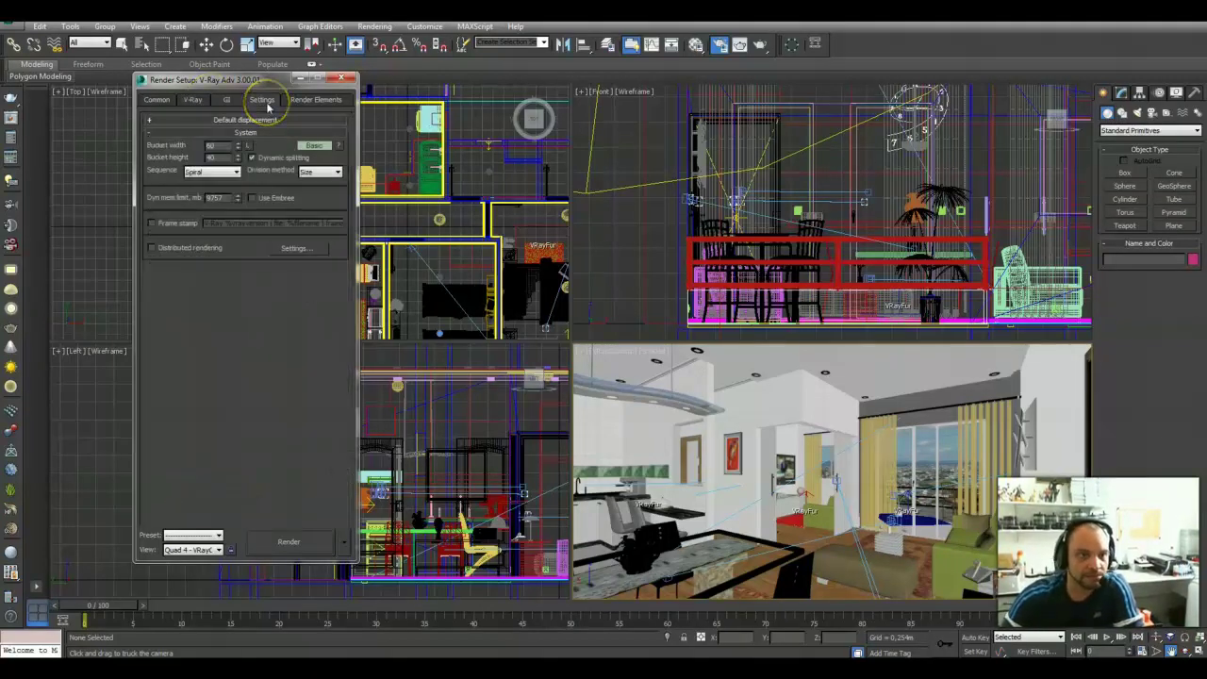
pyautogui.click(245, 120)
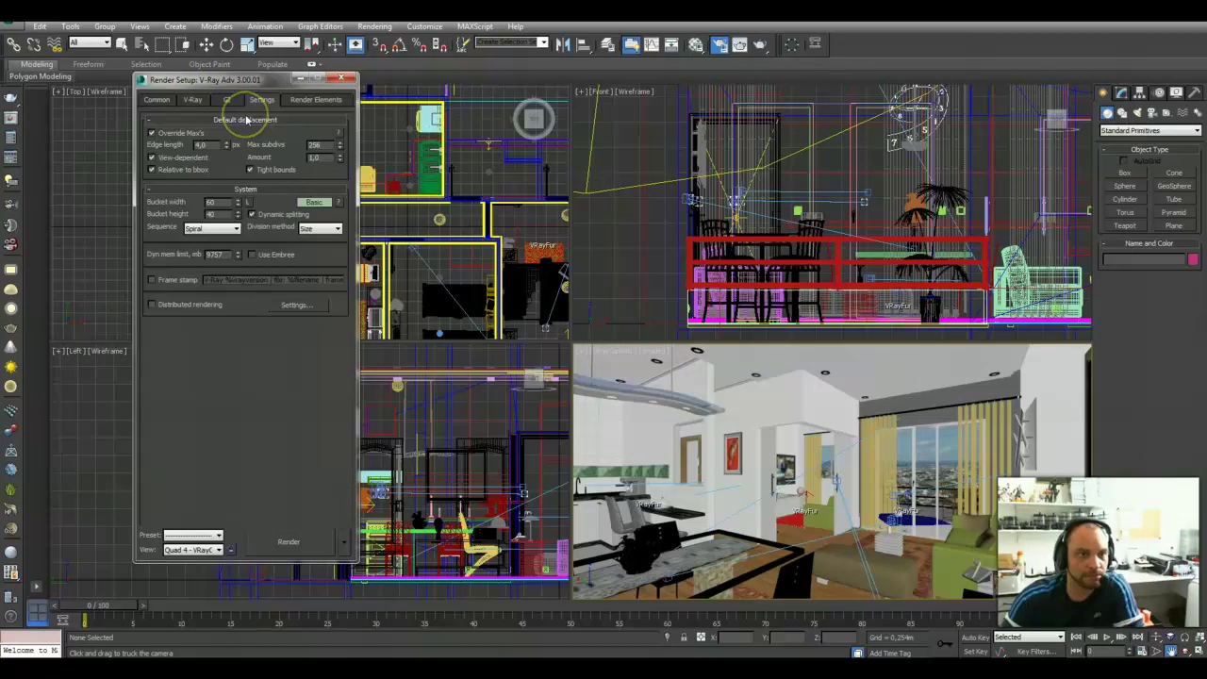
pyautogui.click(314, 201)
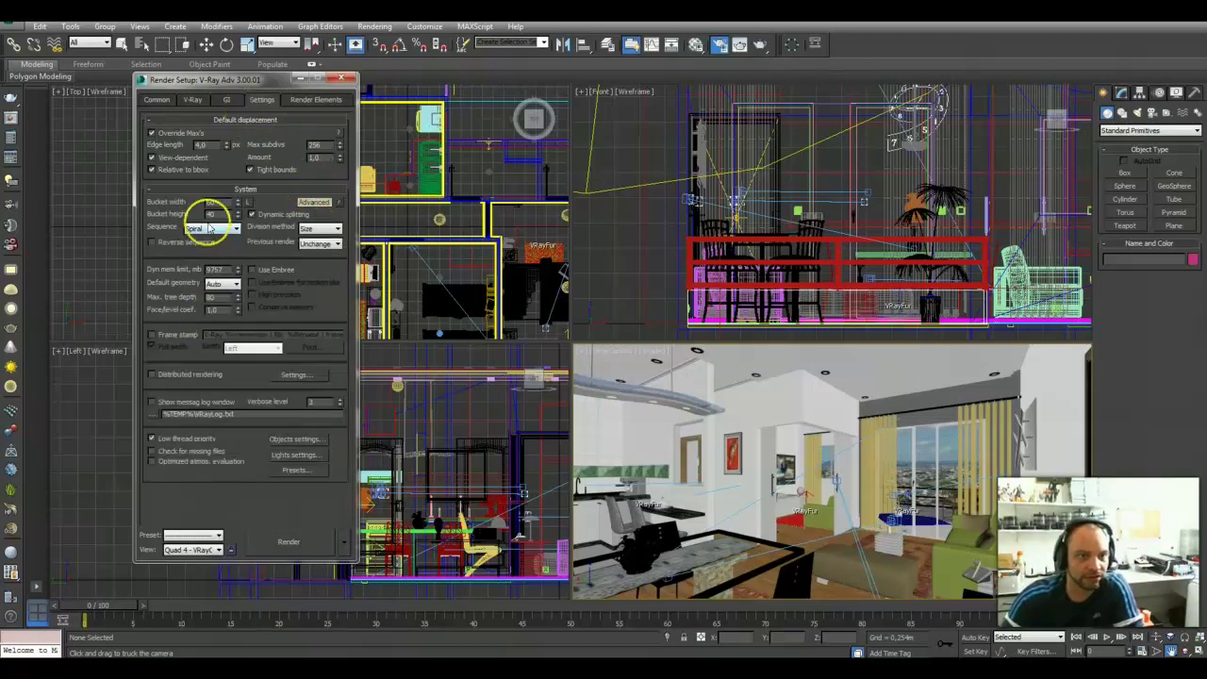
pyautogui.click(228, 100)
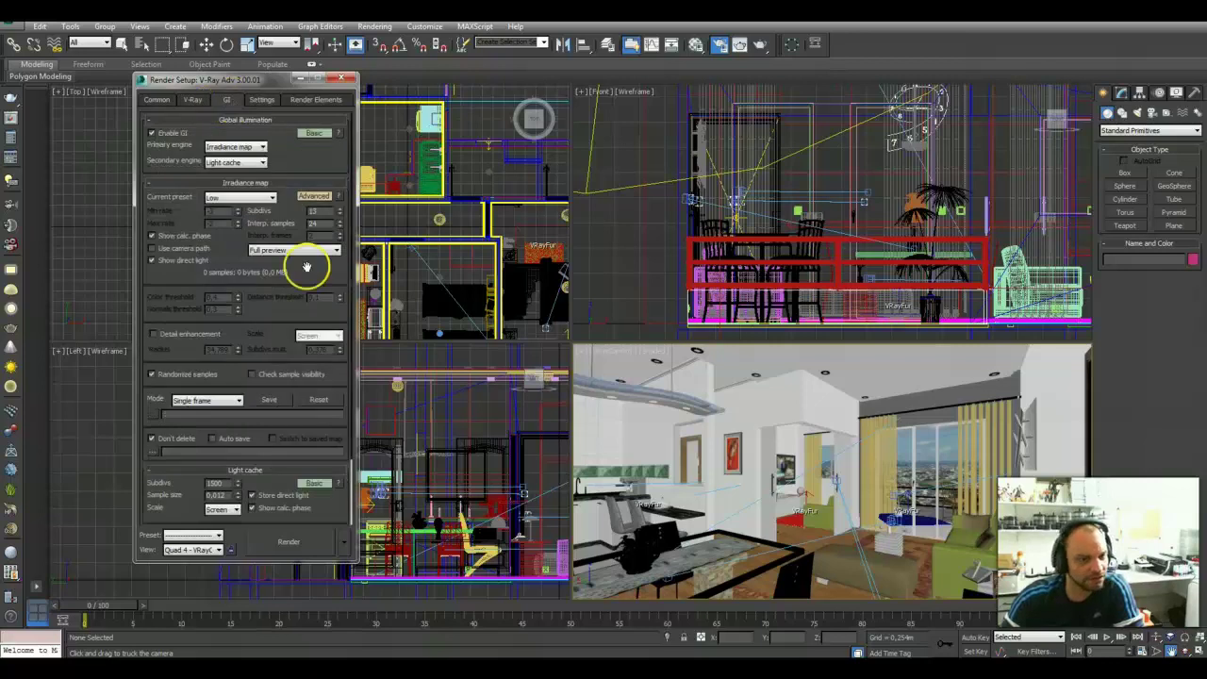
pyautogui.moveTo(310, 261)
pyautogui.mouseDown()
pyautogui.moveTo(318, 154)
pyautogui.moveTo(293, 434)
pyautogui.moveTo(297, 186)
pyautogui.moveTo(289, 439)
pyautogui.moveTo(224, 490)
pyautogui.moveTo(245, 334)
pyautogui.moveTo(241, 109)
pyautogui.moveTo(283, 139)
pyautogui.moveTo(345, 350)
pyautogui.mouseUp()
# Zoom out and pan the Top view to bring the VRaySun into view.
pyautogui.click(107, 200)
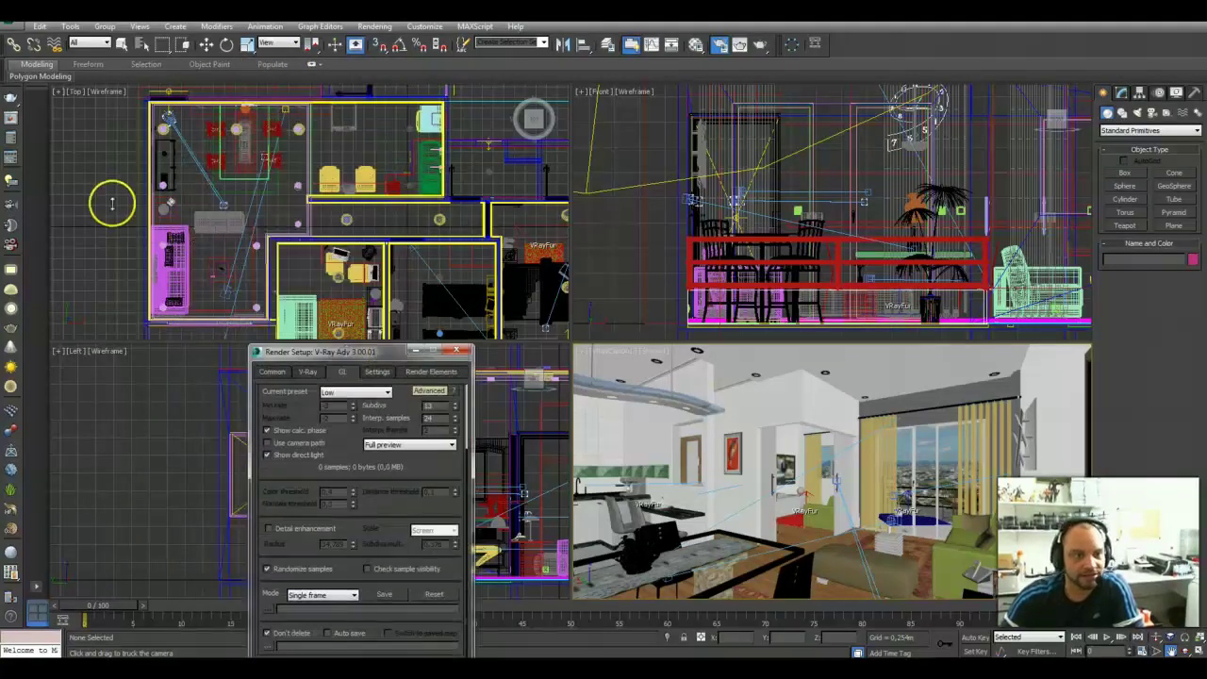
pyautogui.scroll(-2, 109, 201)
pyautogui.scroll(-3, 111, 202)
pyautogui.scroll(-2, 111, 203)
pyautogui.click(372, 174)
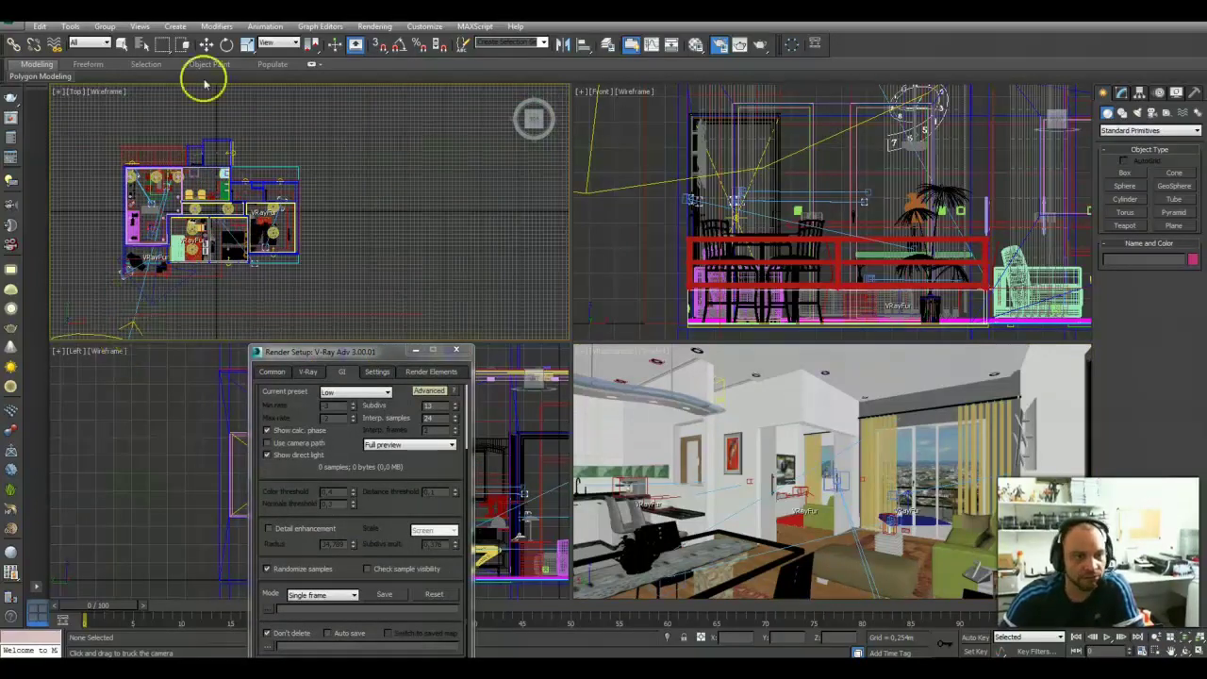
pyautogui.click(1169, 647)
pyautogui.moveTo(142, 273); pyautogui.dragTo(217, 198)
pyautogui.press('Escape')
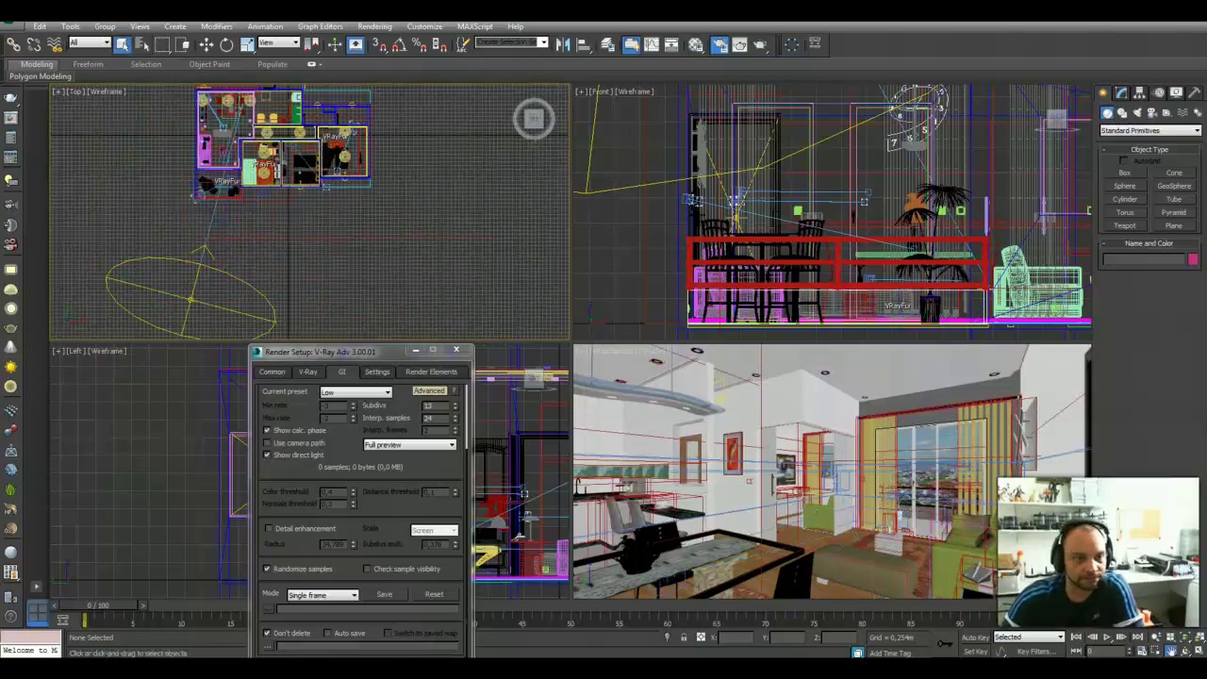
# Select the VRaySun, check its size multiplier in the Modify panel, then pick luz sala jantar.
pyautogui.click(195, 195)
pyautogui.click(1122, 92)
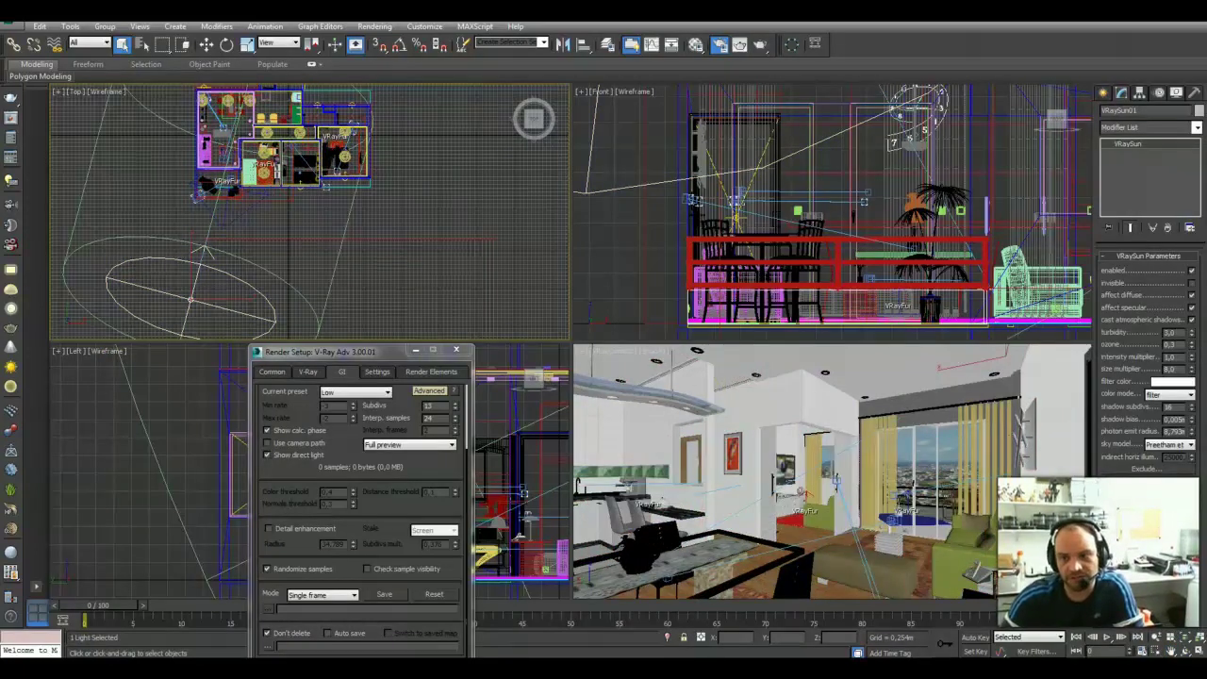
pyautogui.click(1174, 369)
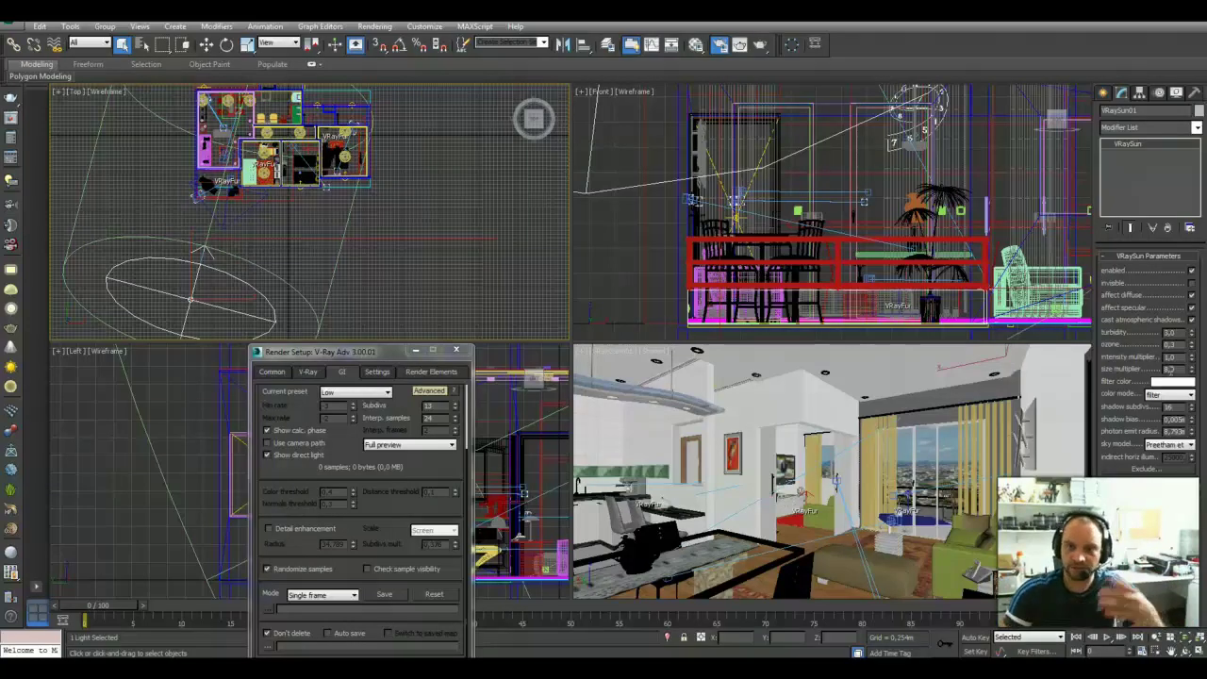
pyautogui.click(1169, 368)
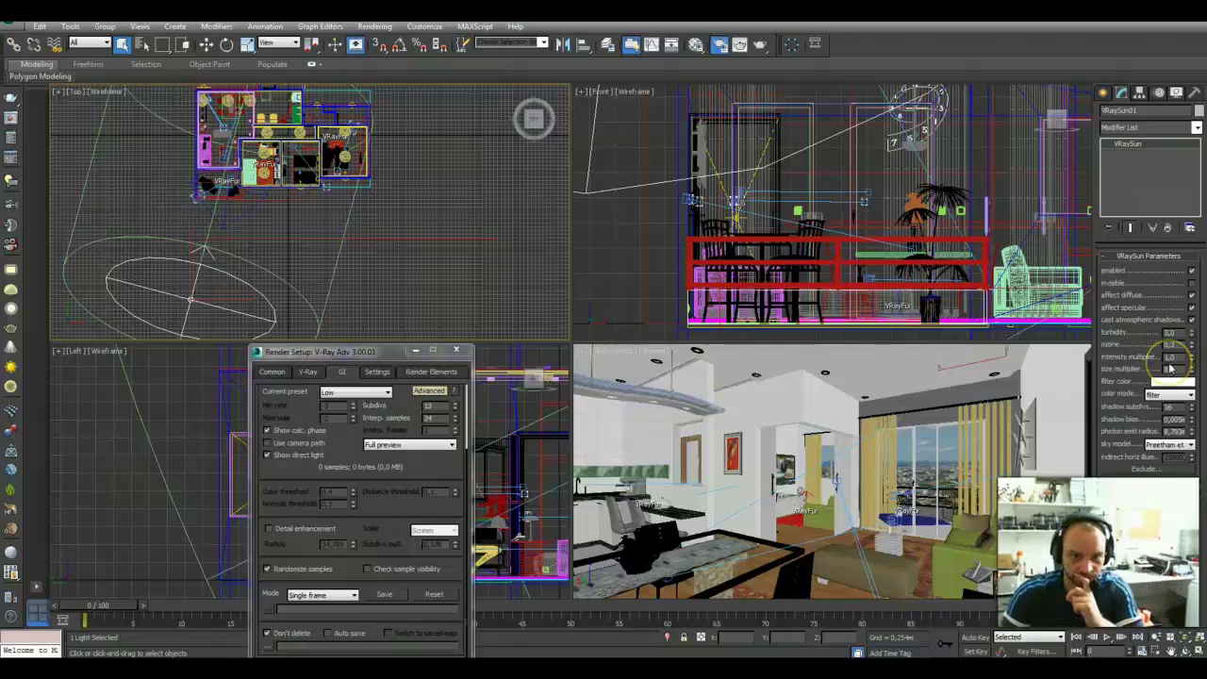
pyautogui.click(850, 373)
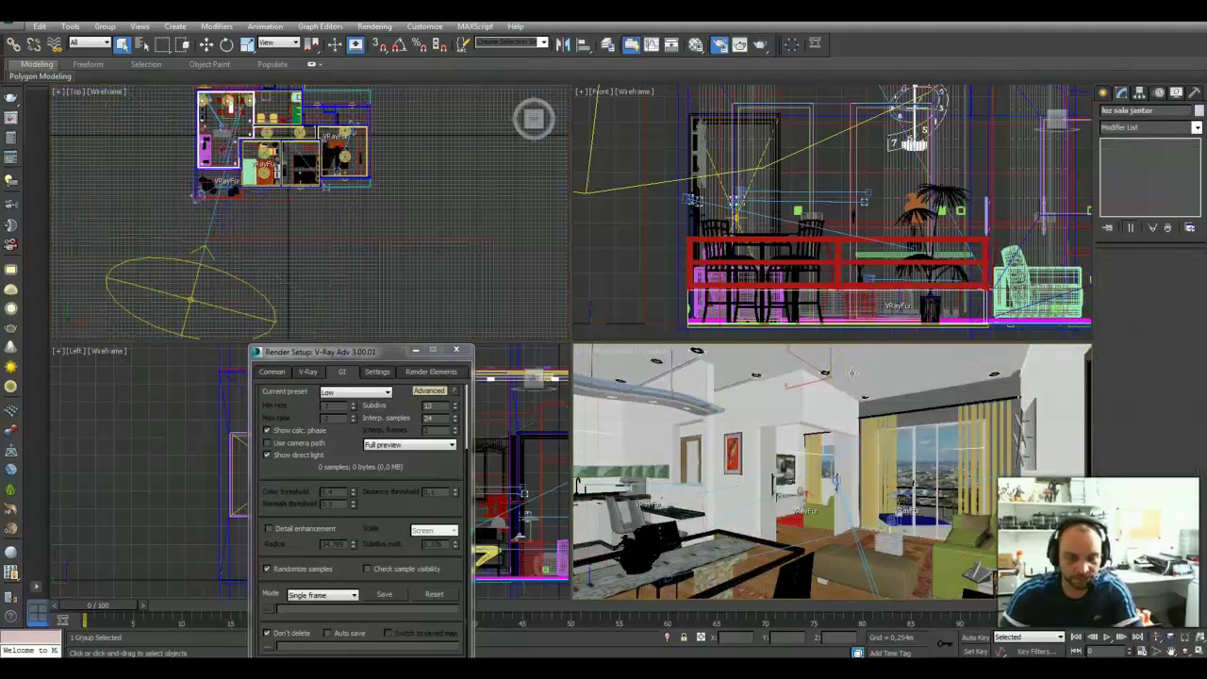
# Launch a V-Ray render of the camera view from the Rendering menu.
pyautogui.click(375, 25)
pyautogui.click(387, 42)
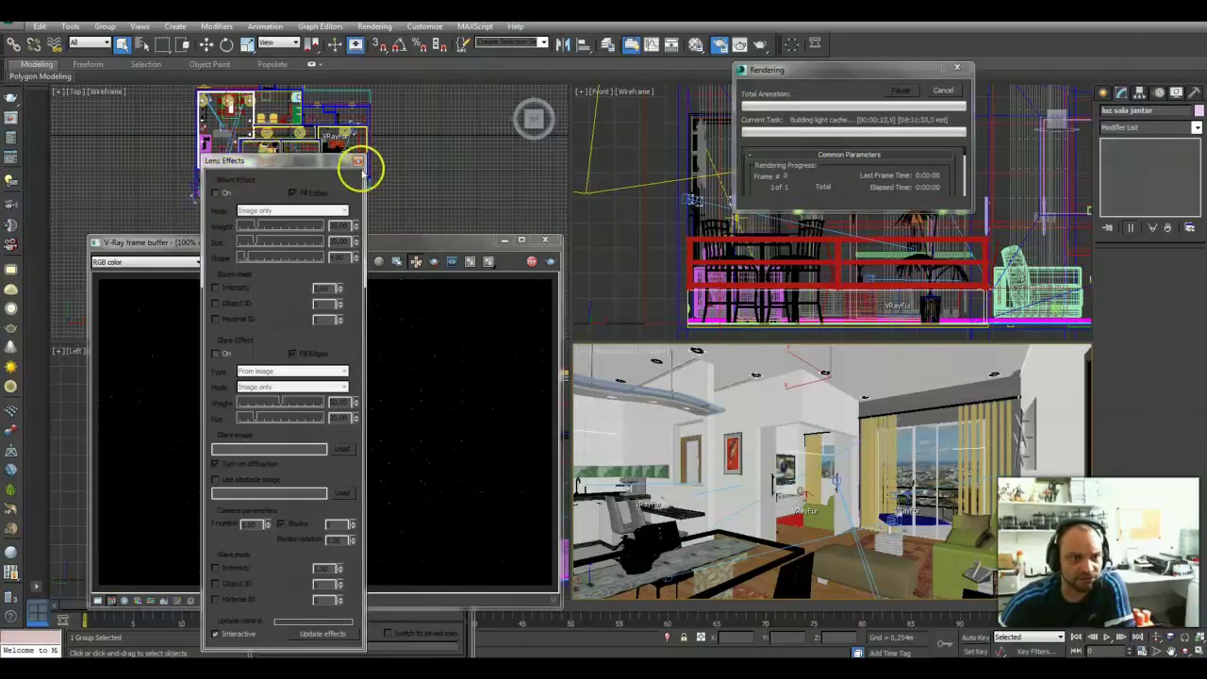
# Reposition the V-Ray frame buffer window to watch the light-cache pass build.
pyautogui.click(438, 243)
pyautogui.moveTo(439, 244); pyautogui.dragTo(768, 271)
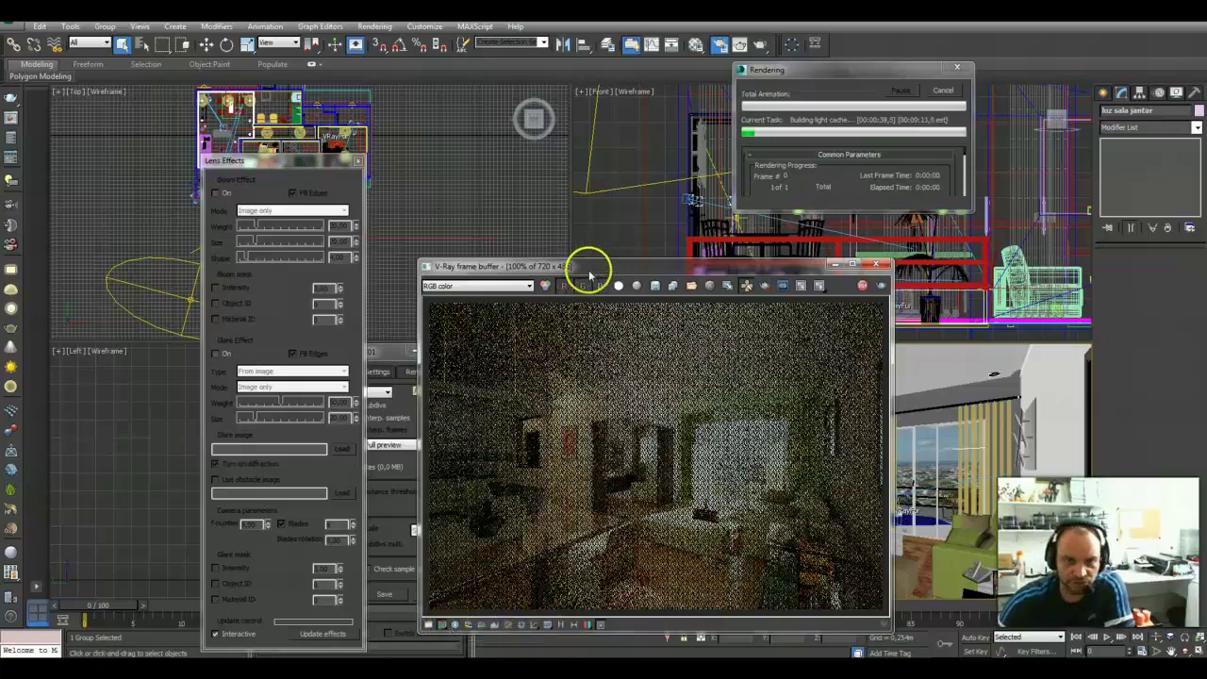
pyautogui.moveTo(587, 268); pyautogui.dragTo(562, 243)
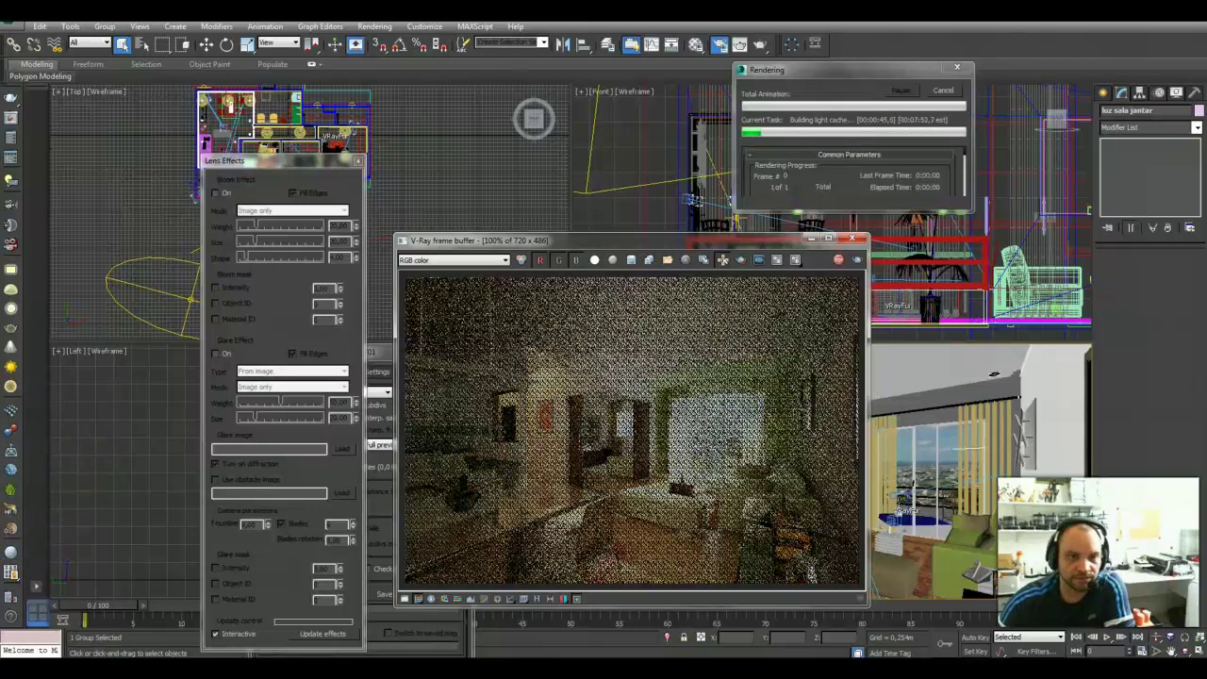
pyautogui.moveTo(584, 239); pyautogui.dragTo(558, 248)
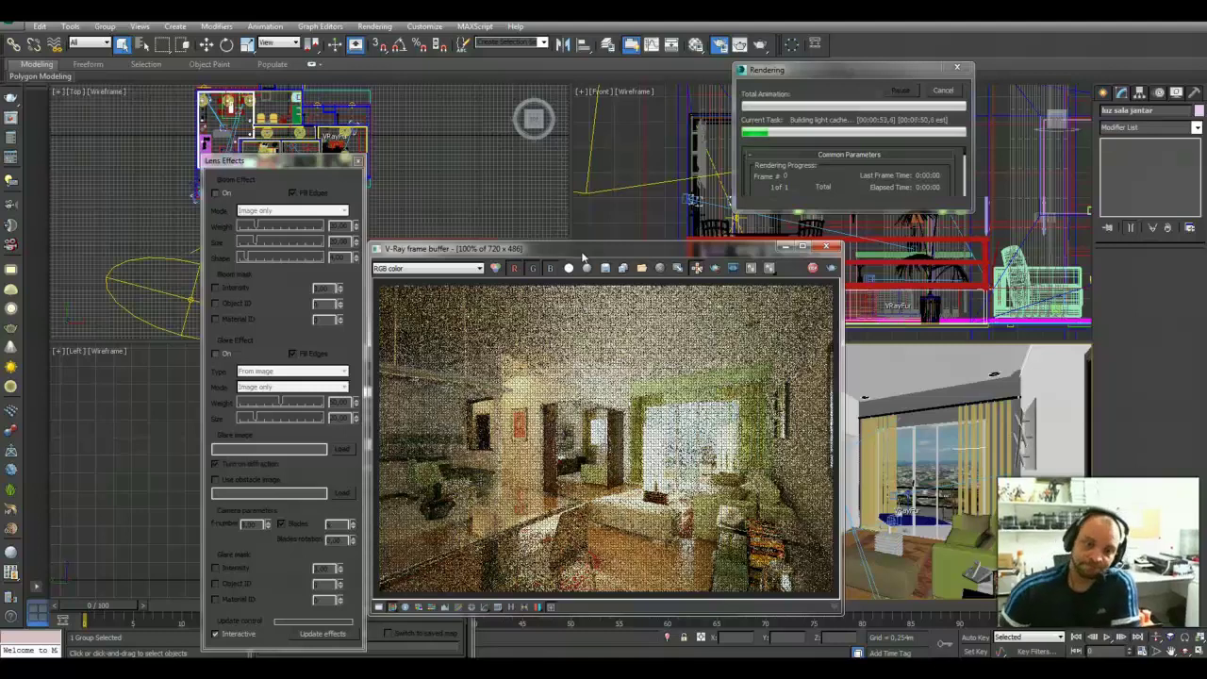
pyautogui.moveTo(587, 251); pyautogui.dragTo(604, 247)
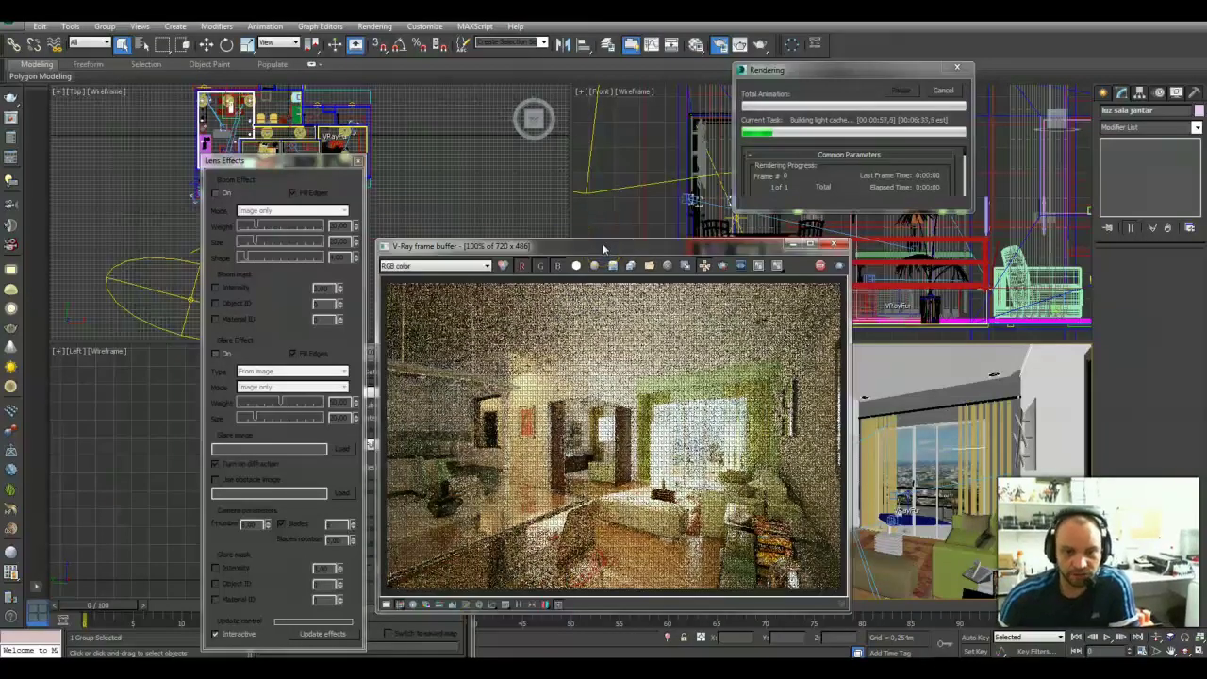
pyautogui.moveTo(603, 243); pyautogui.dragTo(769, 247)
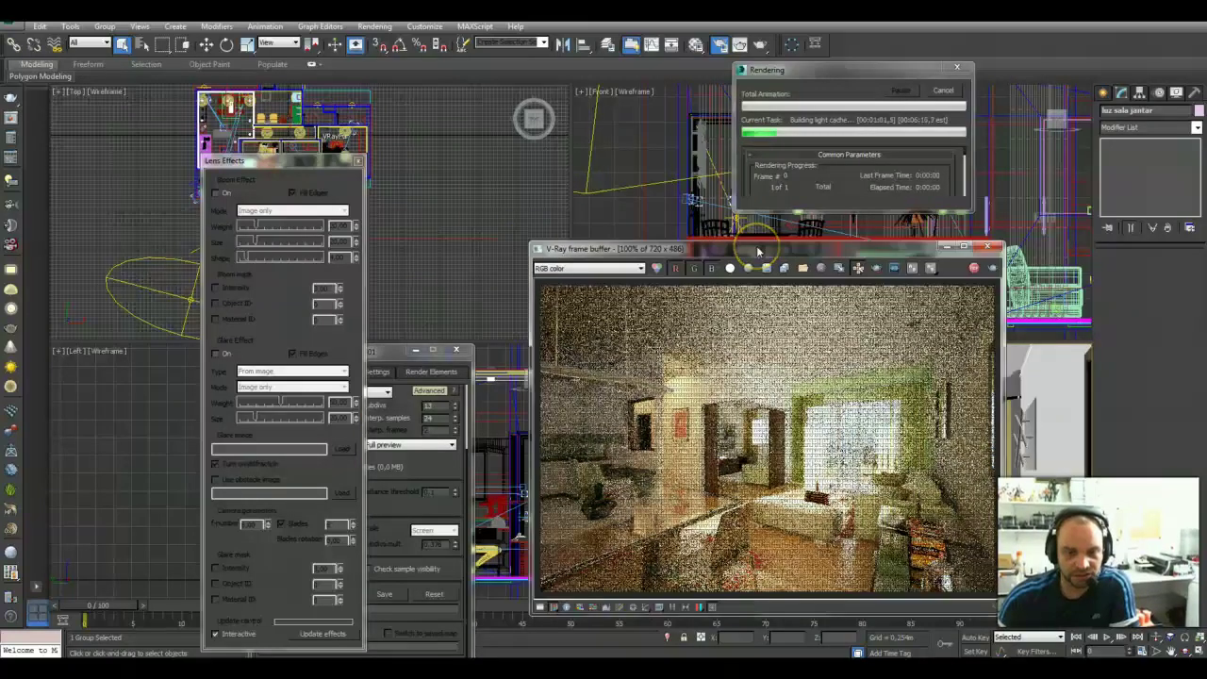
pyautogui.moveTo(758, 252); pyautogui.dragTo(566, 217)
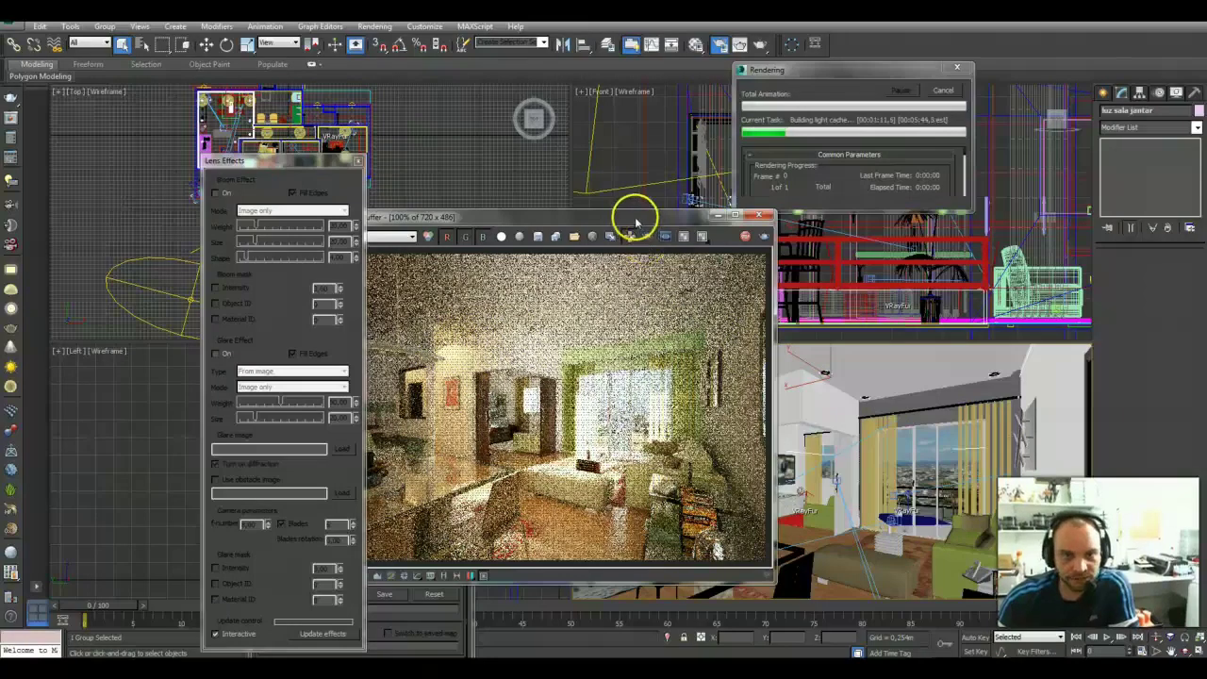
pyautogui.moveTo(633, 216)
pyautogui.mouseDown()
pyautogui.moveTo(688, 203)
pyautogui.moveTo(722, 232)
pyautogui.mouseUp()
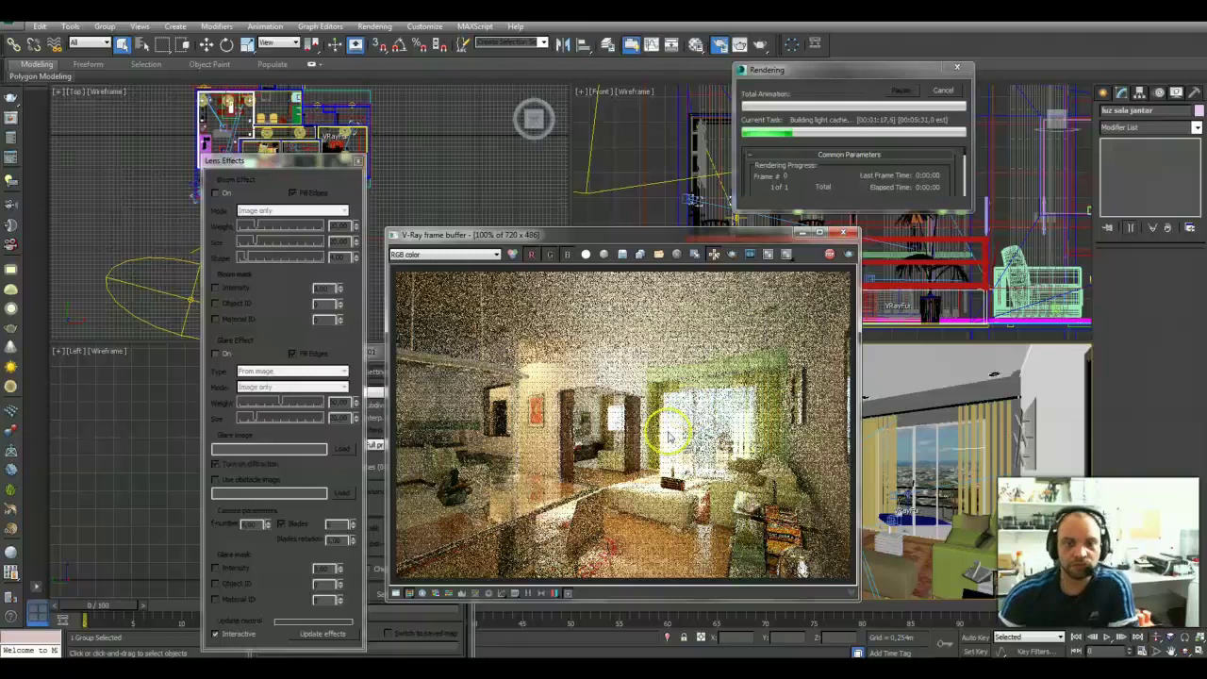
# Wait out the final V-Ray pass until the warmly lit living-room image completes.
pyautogui.click(677, 326)
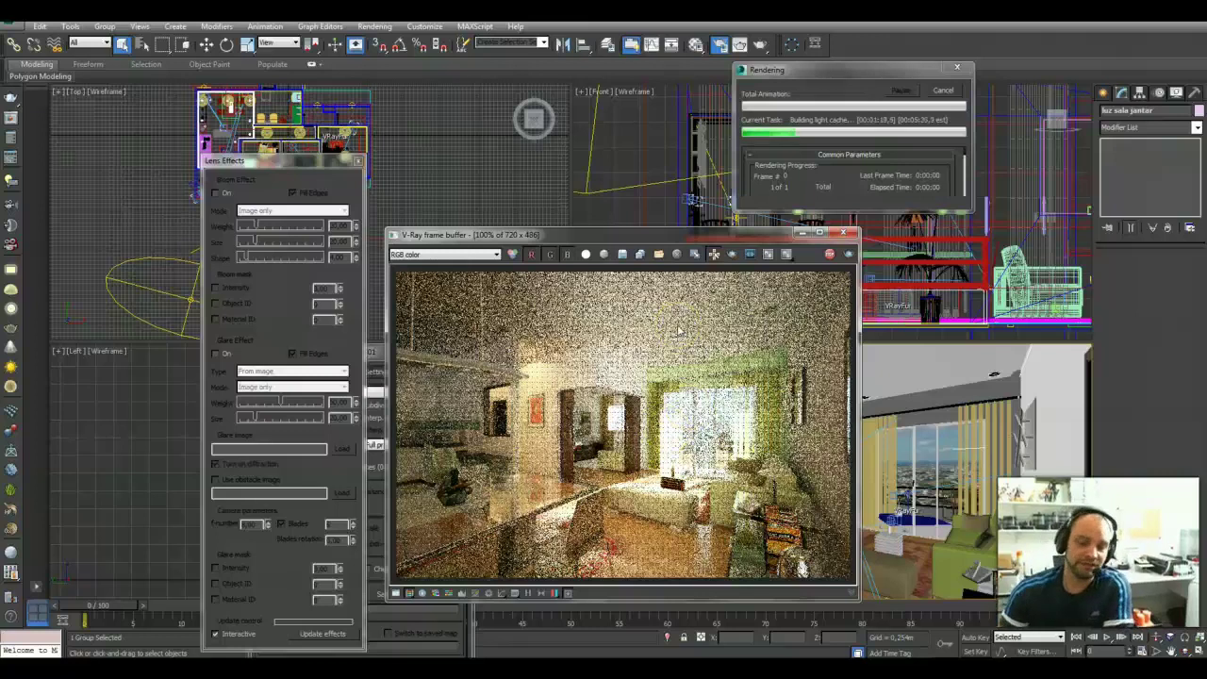
pyautogui.click(679, 330)
pyautogui.click(431, 426)
pyautogui.click(575, 467)
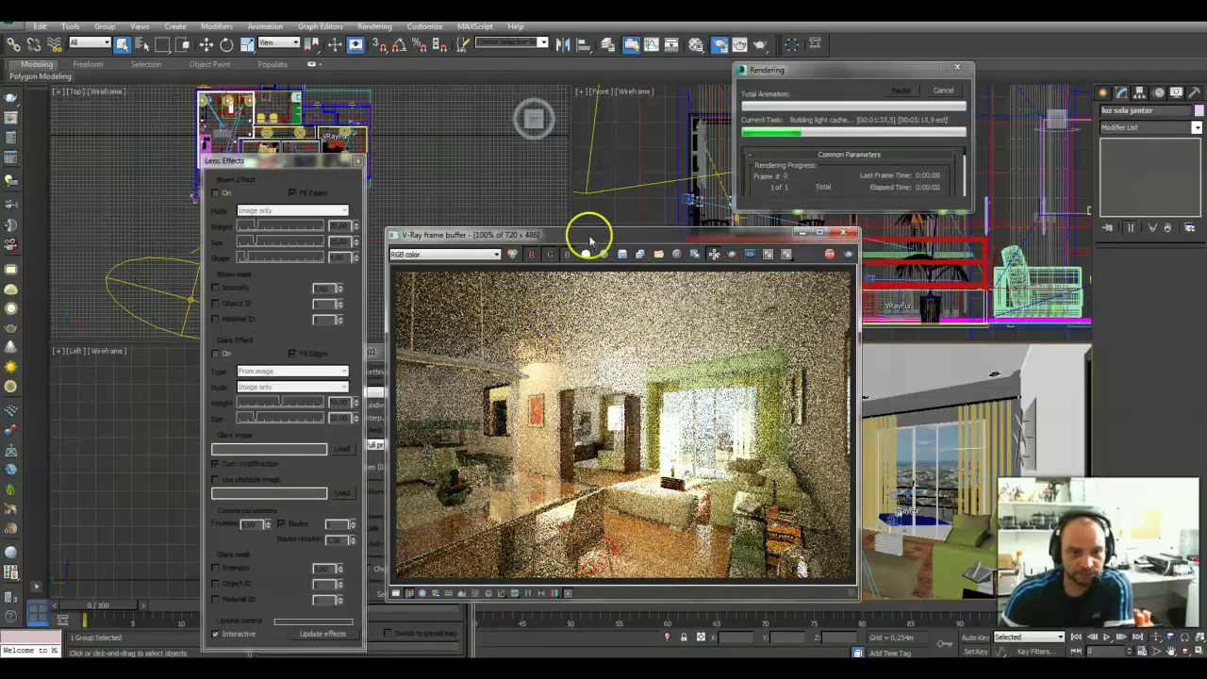
pyautogui.moveTo(590, 243); pyautogui.dragTo(583, 248)
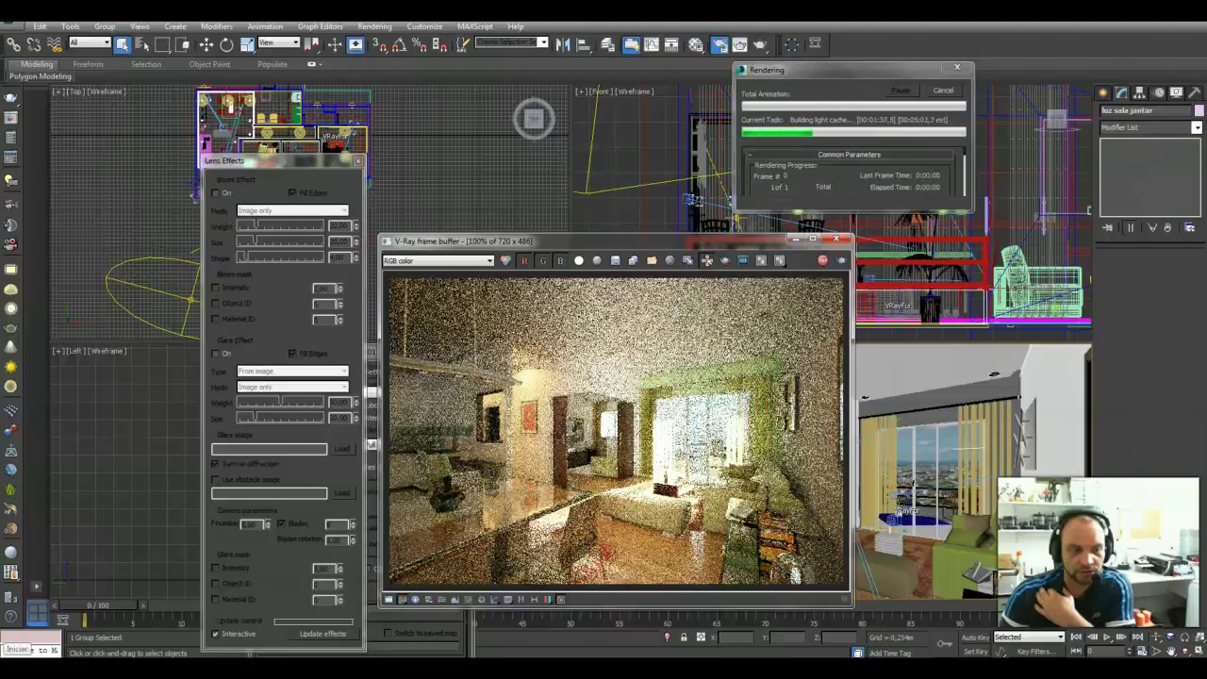
pyautogui.click(11, 665)
pyautogui.click(256, 597)
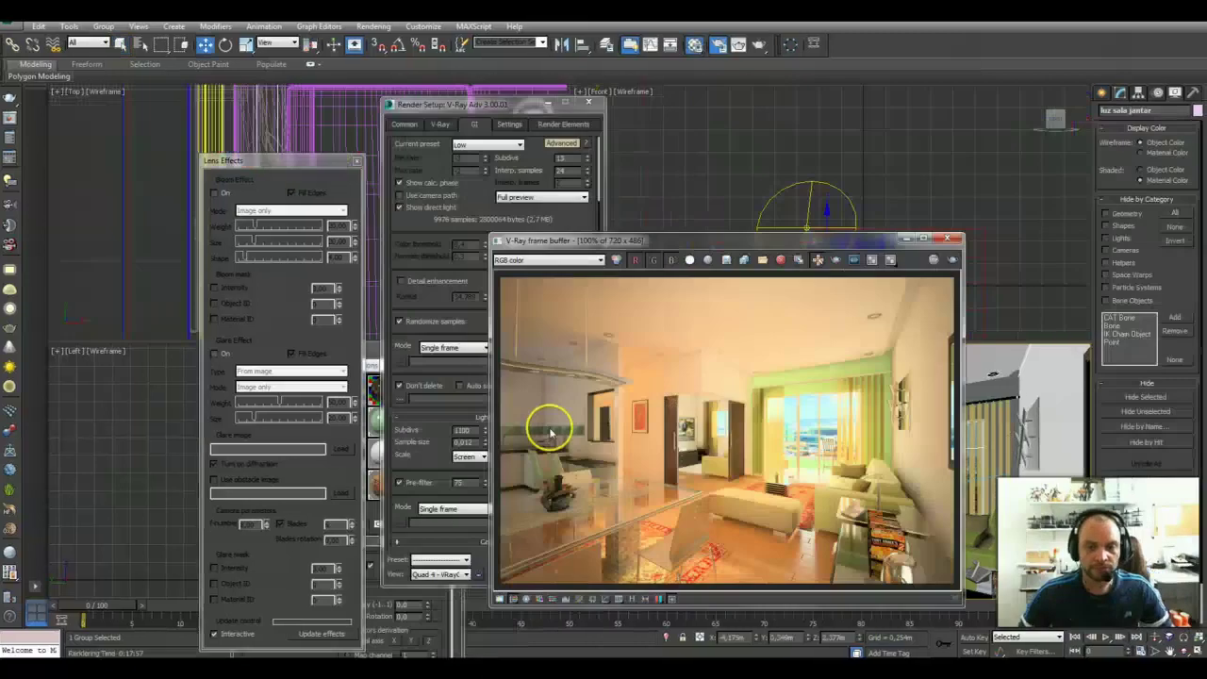
# Close the Lens Effects settings and set the Render Setup window beside the finished render.
pyautogui.moveTo(665, 242); pyautogui.dragTo(693, 245)
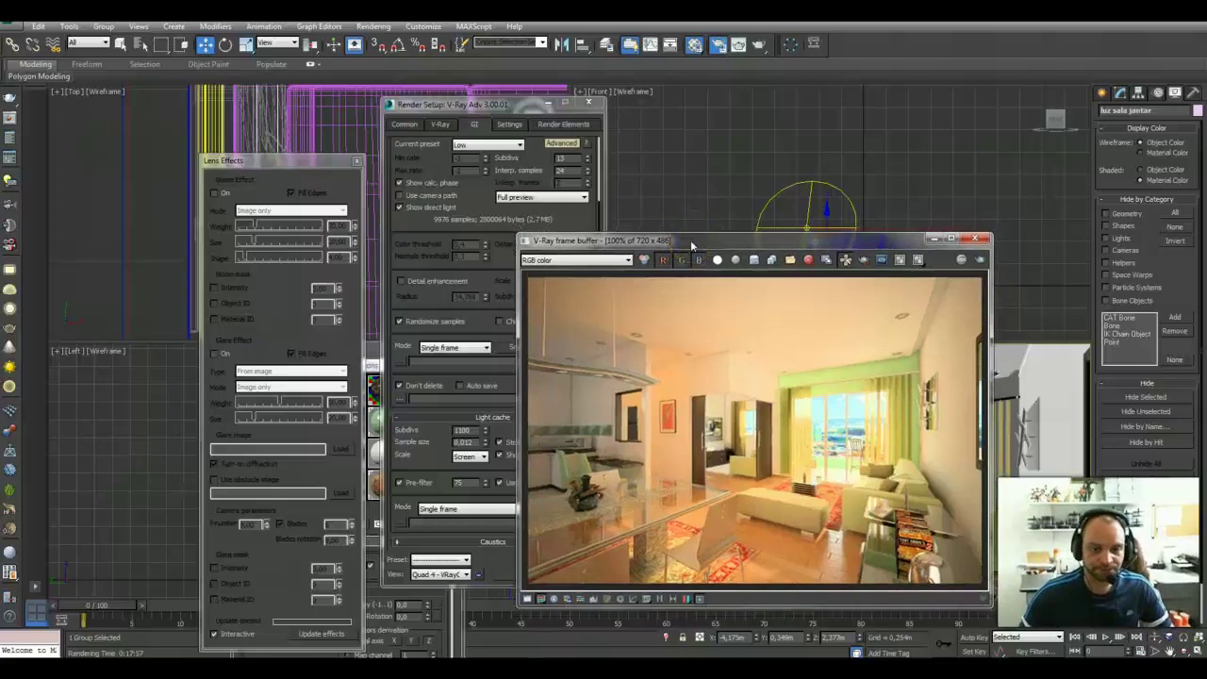
pyautogui.moveTo(685, 251); pyautogui.dragTo(653, 439)
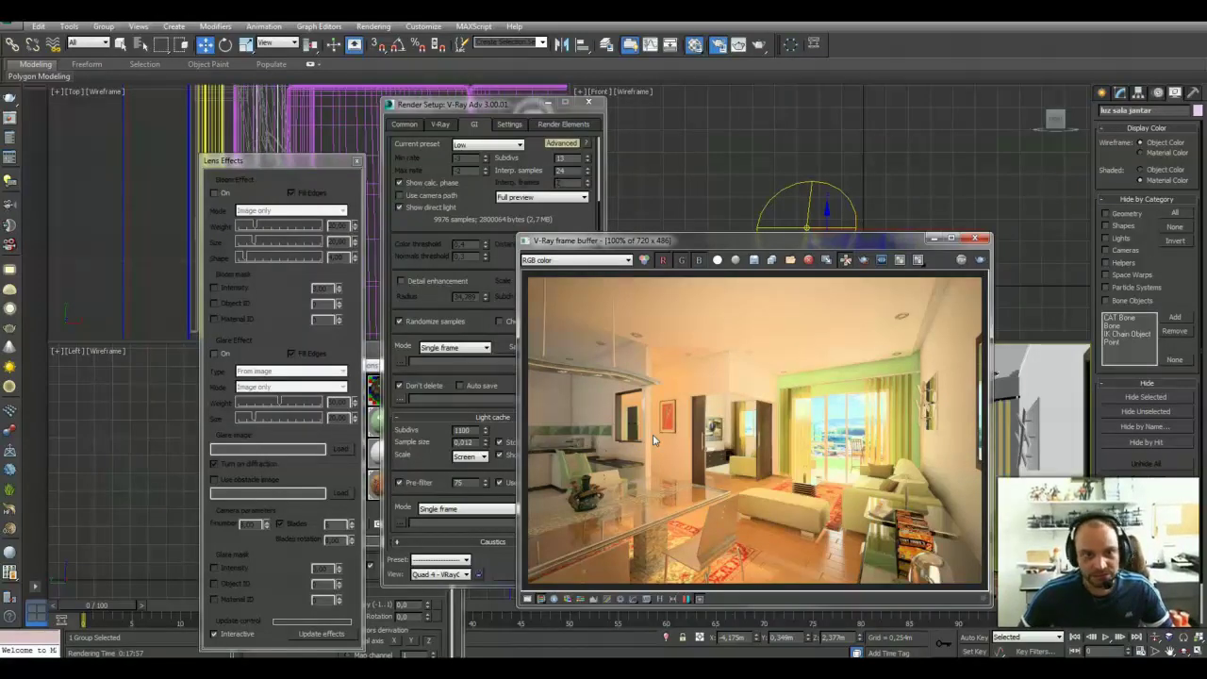
pyautogui.click(357, 161)
pyautogui.moveTo(426, 98)
pyautogui.mouseDown()
pyautogui.moveTo(555, 103)
pyautogui.moveTo(590, 123)
pyautogui.mouseUp()
# Minimise the Material Editor, clear the selection and zoom the Top viewport out.
pyautogui.click(405, 348)
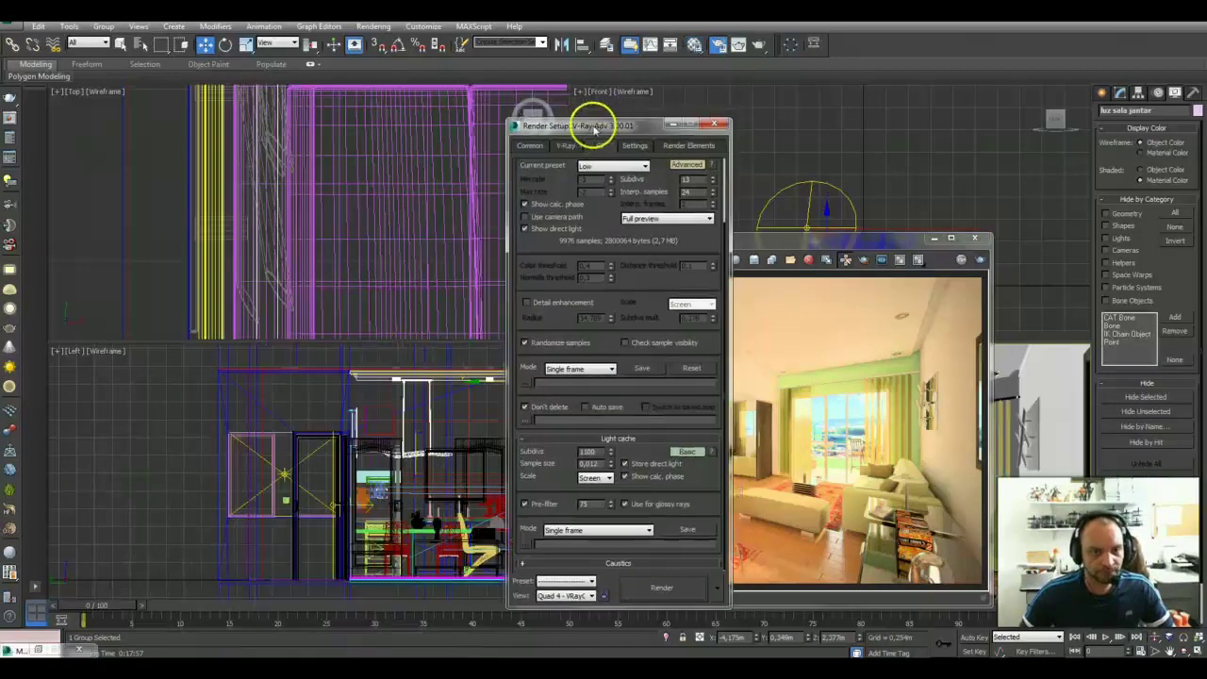
pyautogui.click(142, 198)
pyautogui.scroll(-10, 142, 200)
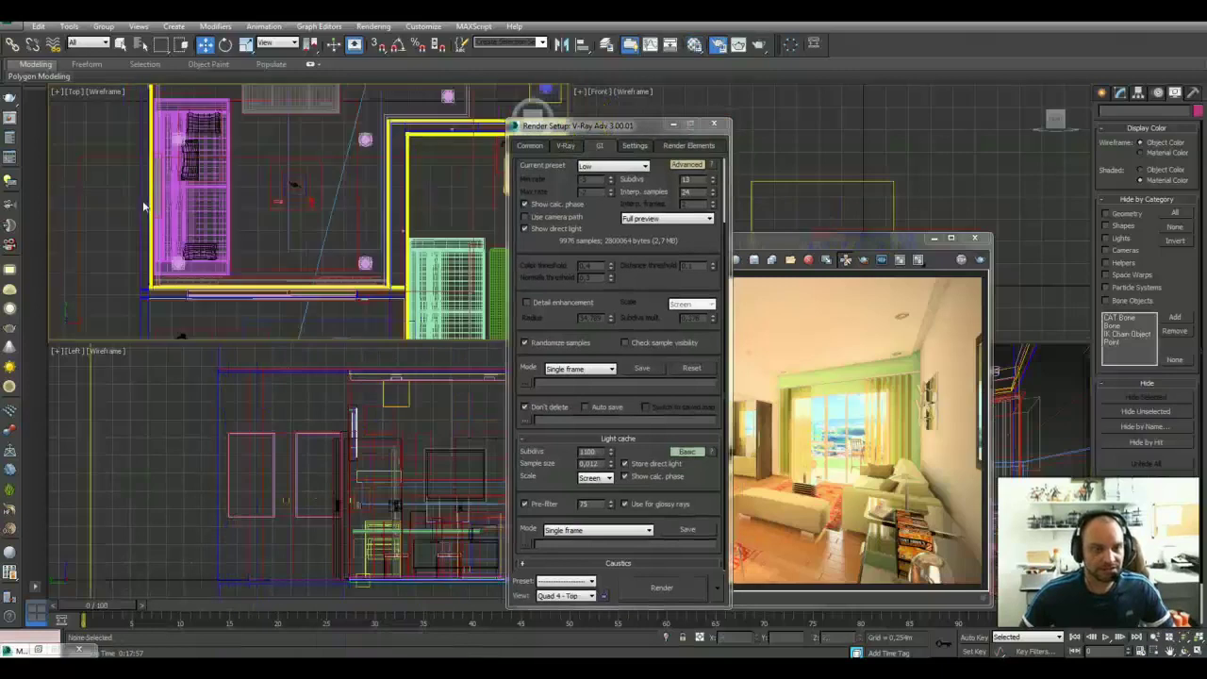
pyautogui.scroll(-2, 143, 200)
pyautogui.scroll(-2, 142, 200)
pyautogui.scroll(-2, 144, 200)
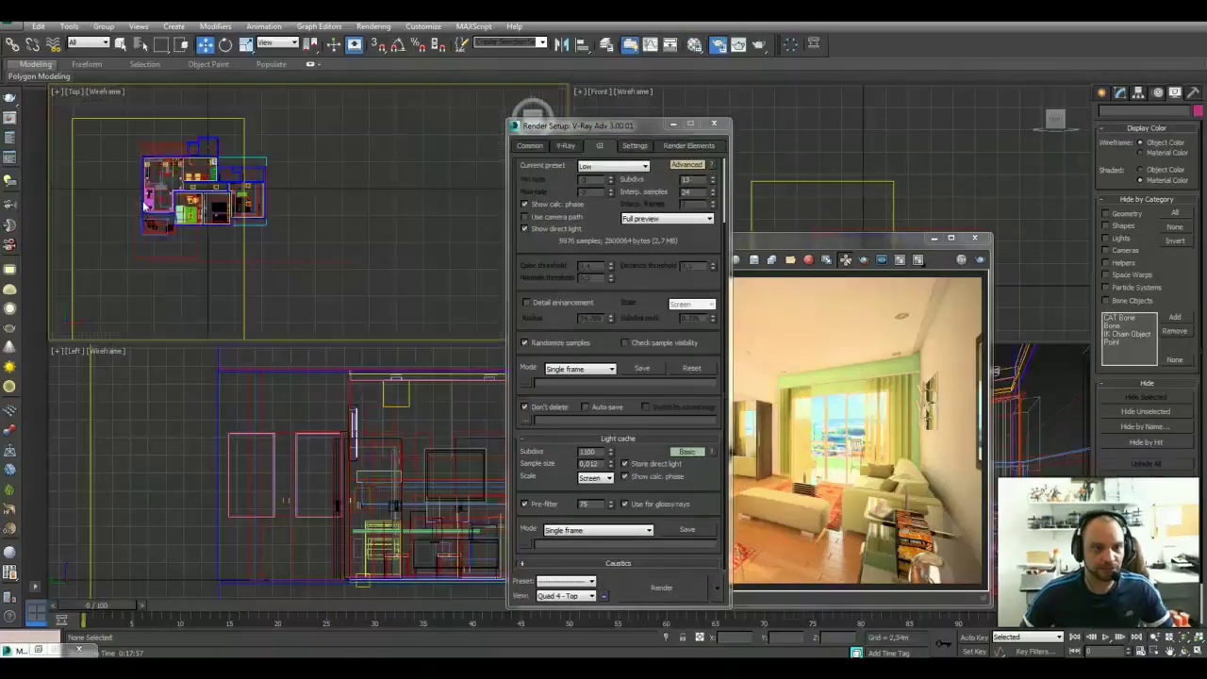
pyautogui.scroll(1, 146, 203)
pyautogui.scroll(2, 147, 203)
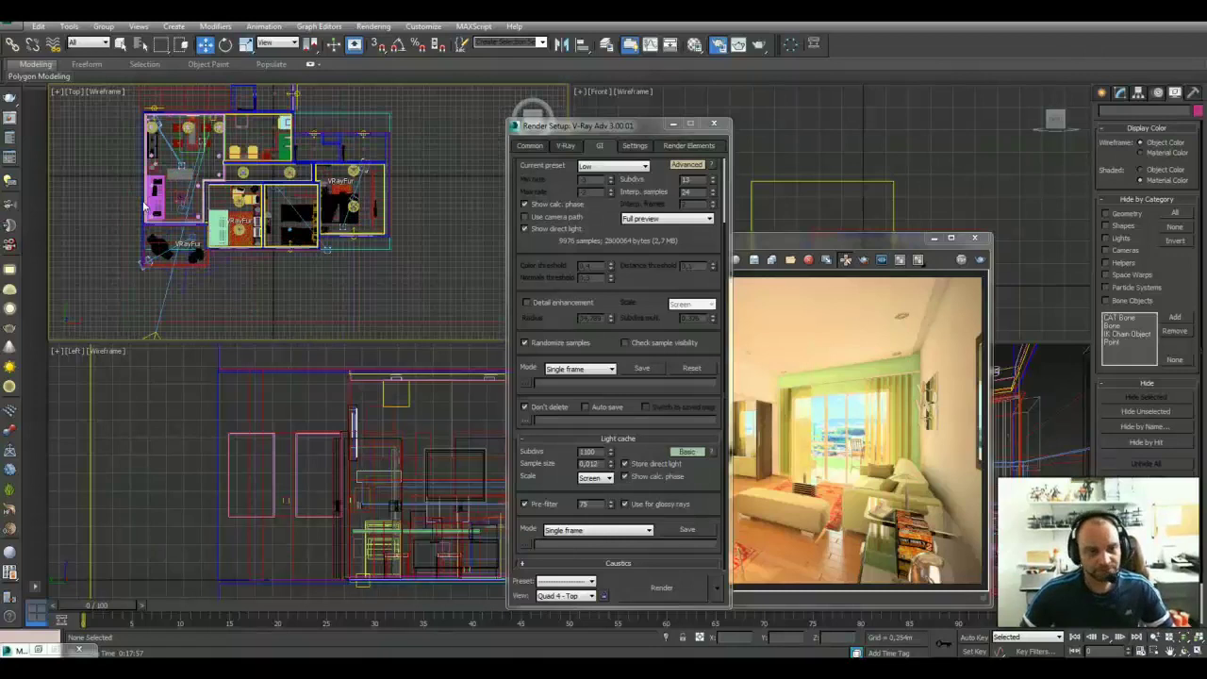
# Select the VRaySun from the Left viewport and bring the V-Ray frame buffer forward.
pyautogui.click(82, 369)
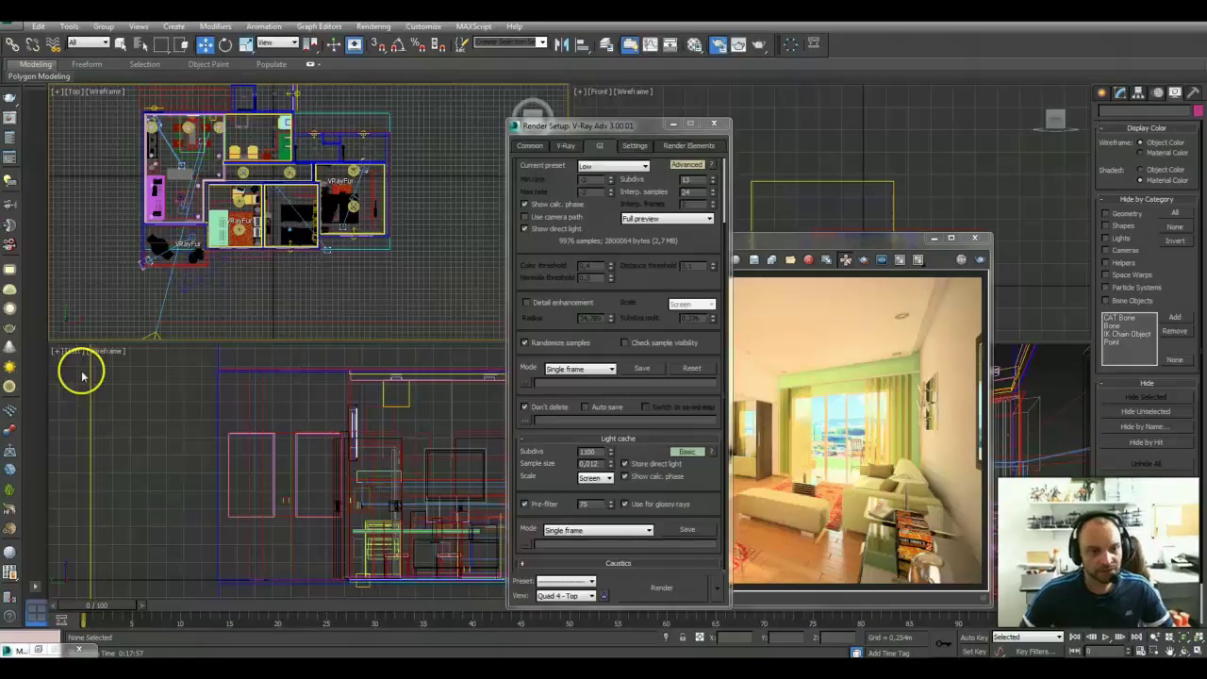
pyautogui.click(154, 332)
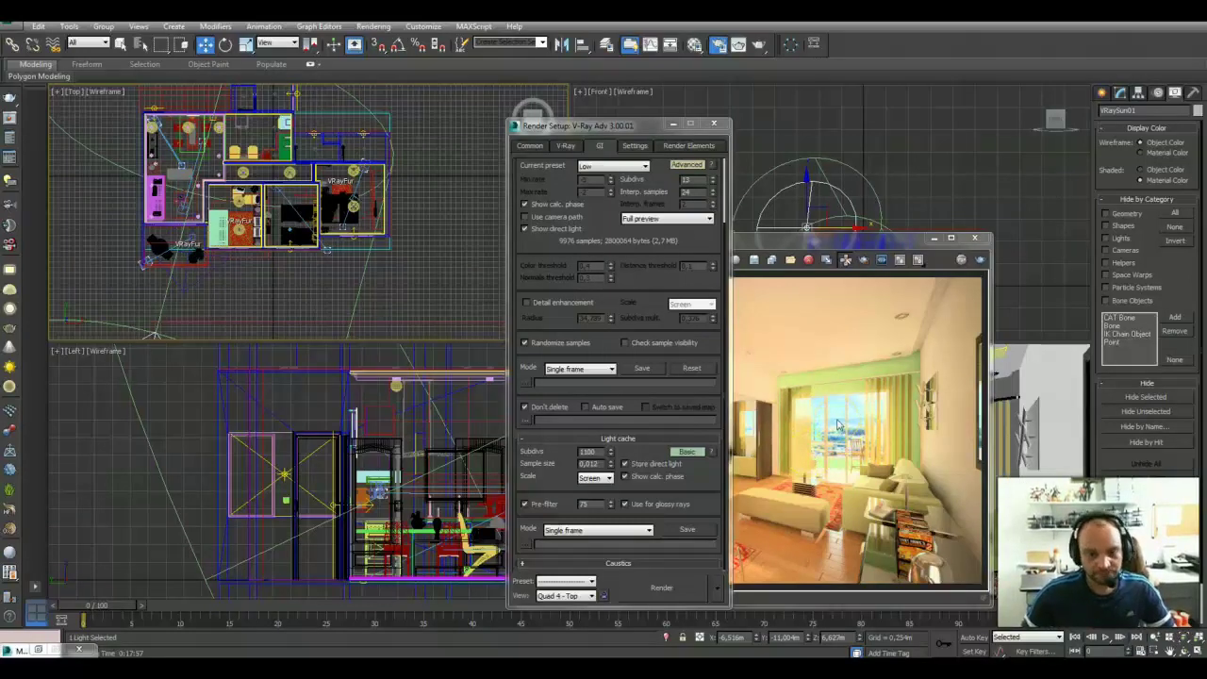
pyautogui.click(834, 238)
# Keep HSV exponential as the V-Ray colour mapping type, then bring the render window forward.
pyautogui.moveTo(598, 123); pyautogui.dragTo(520, 113)
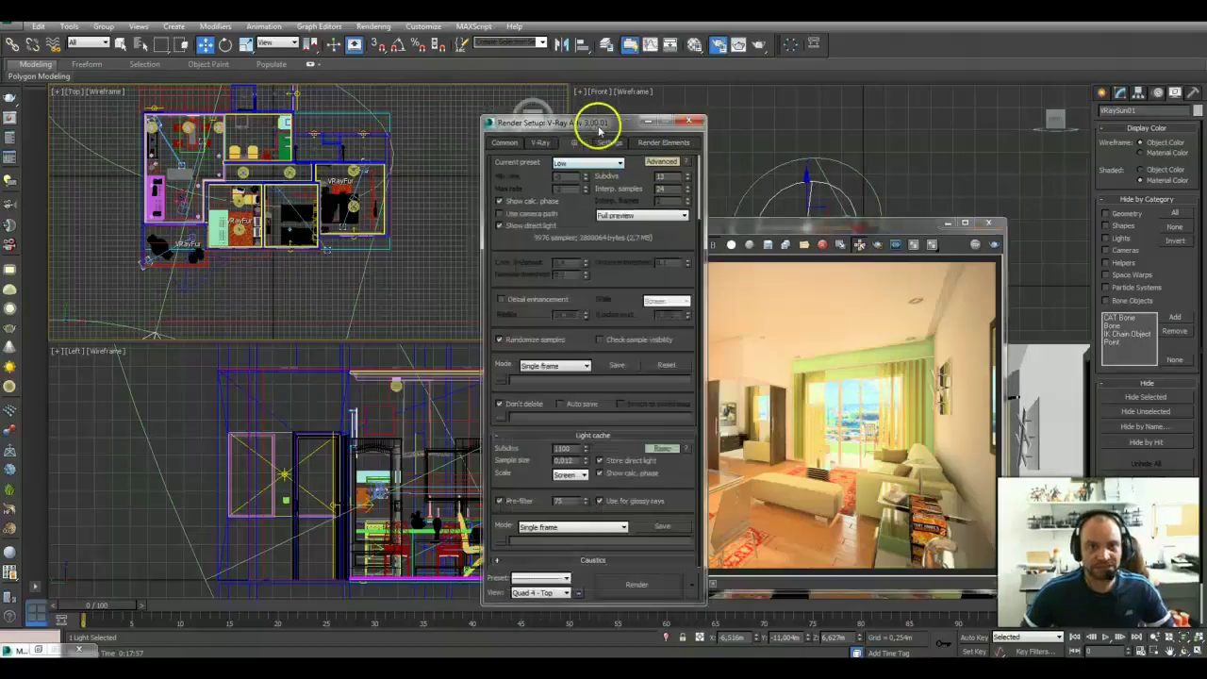
pyautogui.click(518, 132)
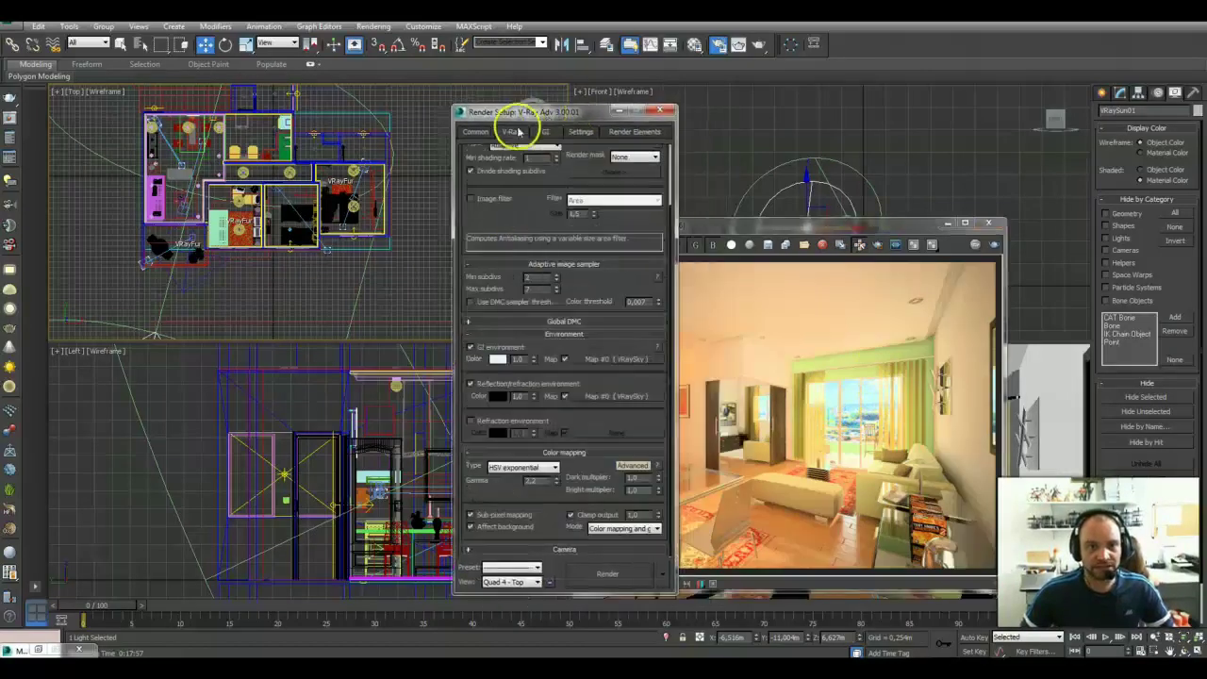
pyautogui.click(514, 467)
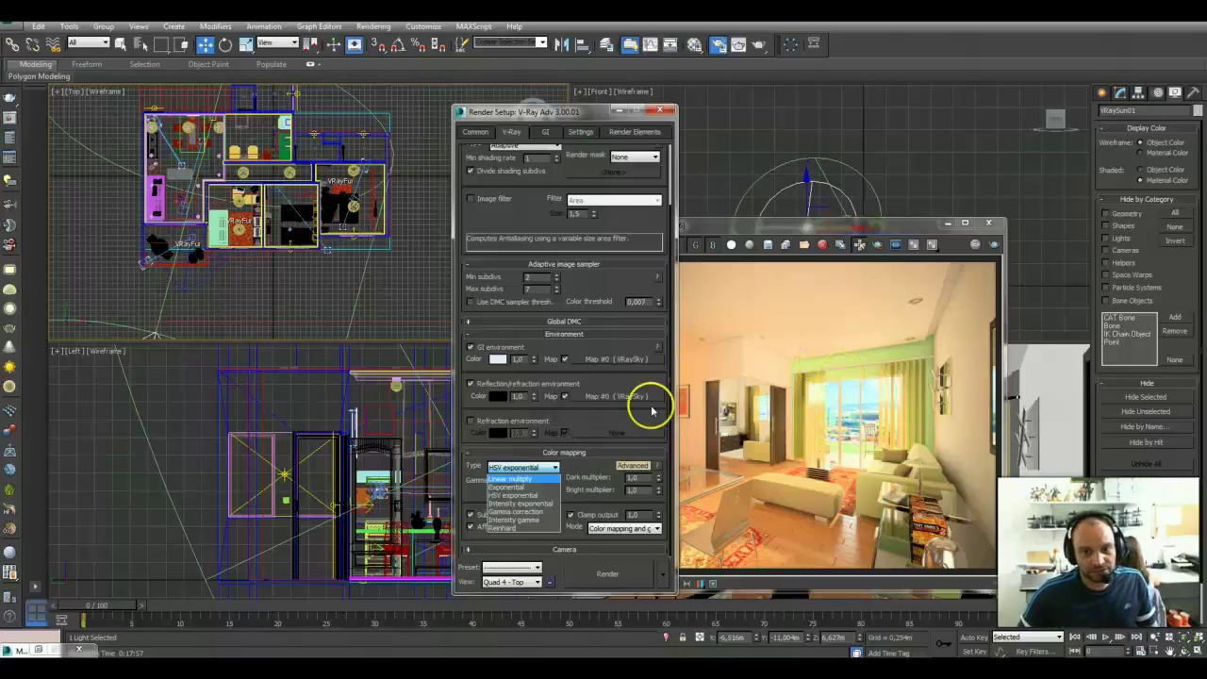
pyautogui.click(509, 496)
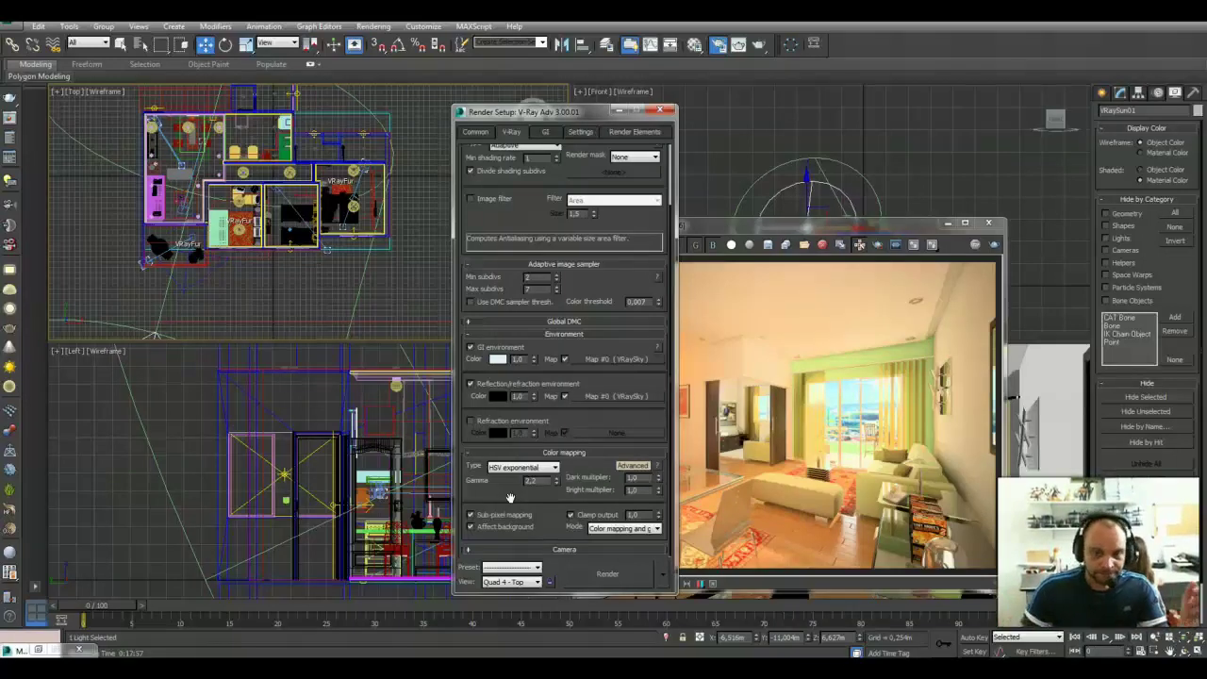
pyautogui.moveTo(770, 224); pyautogui.dragTo(748, 228)
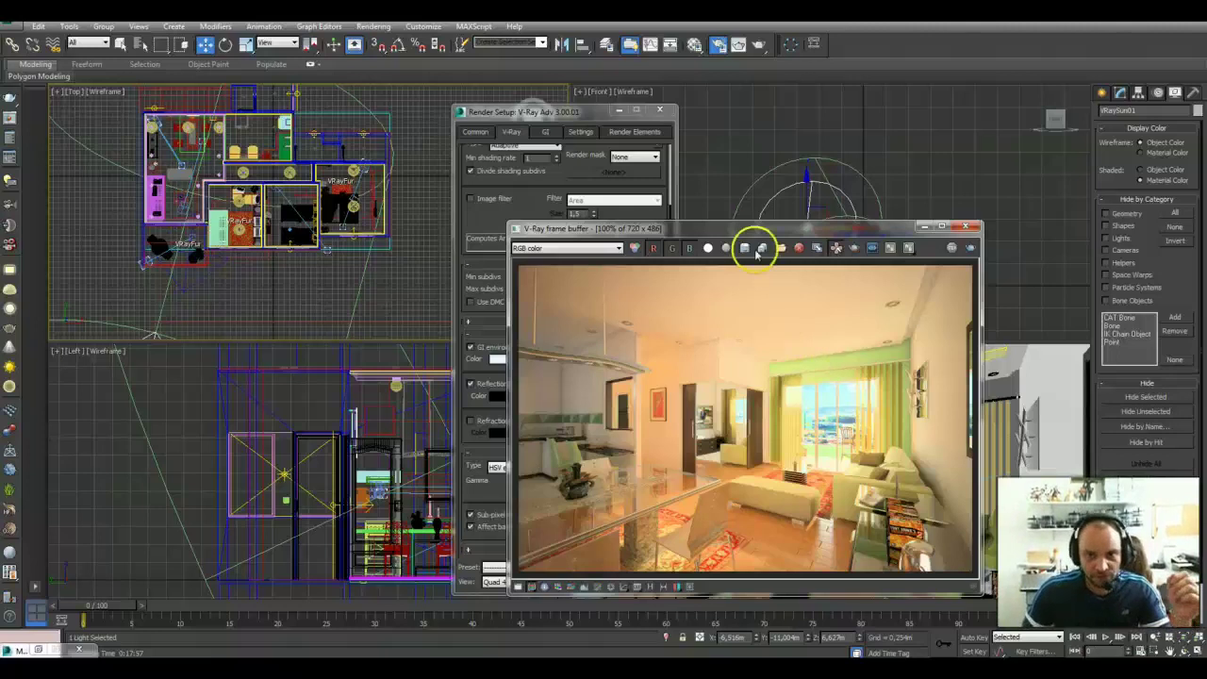
# Save the render as OpenEXR over teste.exr on the Desktop, confirming the overwrite.
pyautogui.moveTo(744, 230); pyautogui.dragTo(726, 232)
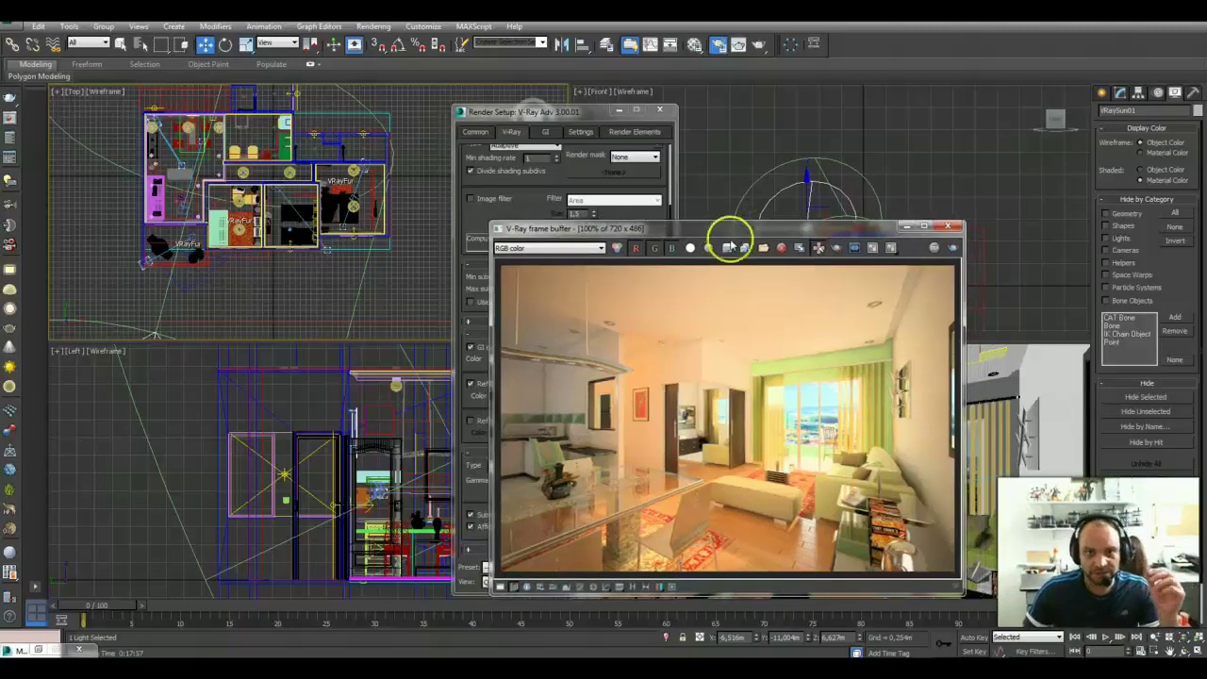
pyautogui.click(726, 247)
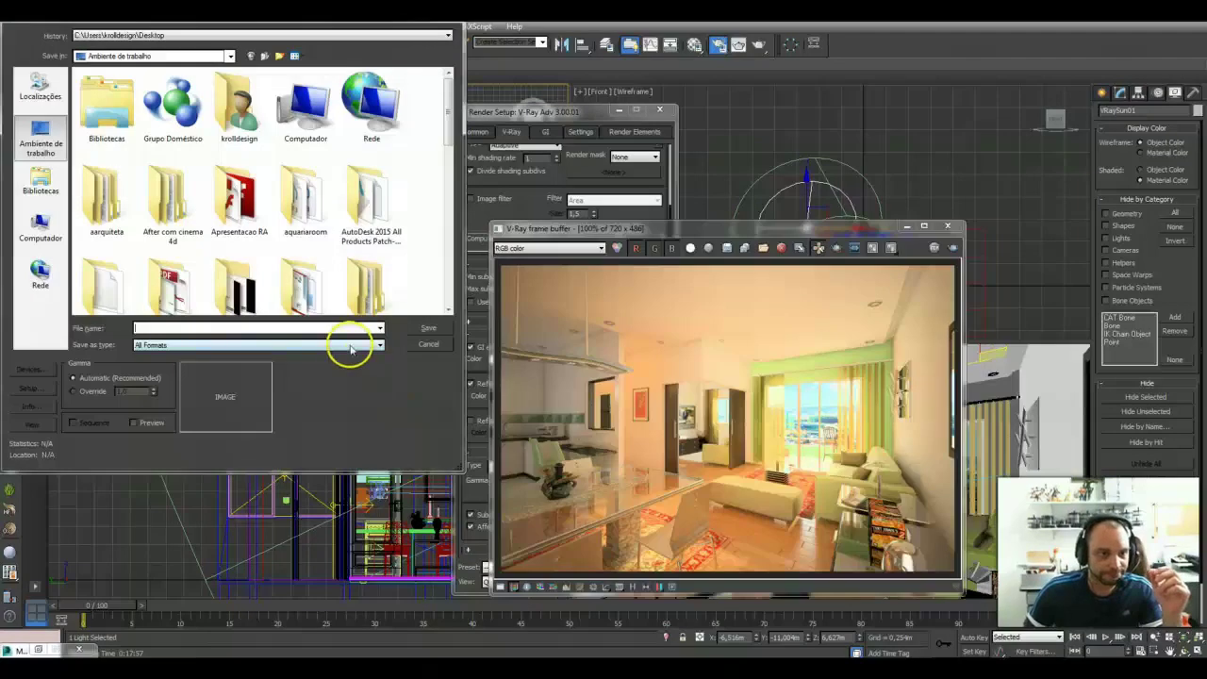
pyautogui.click(341, 345)
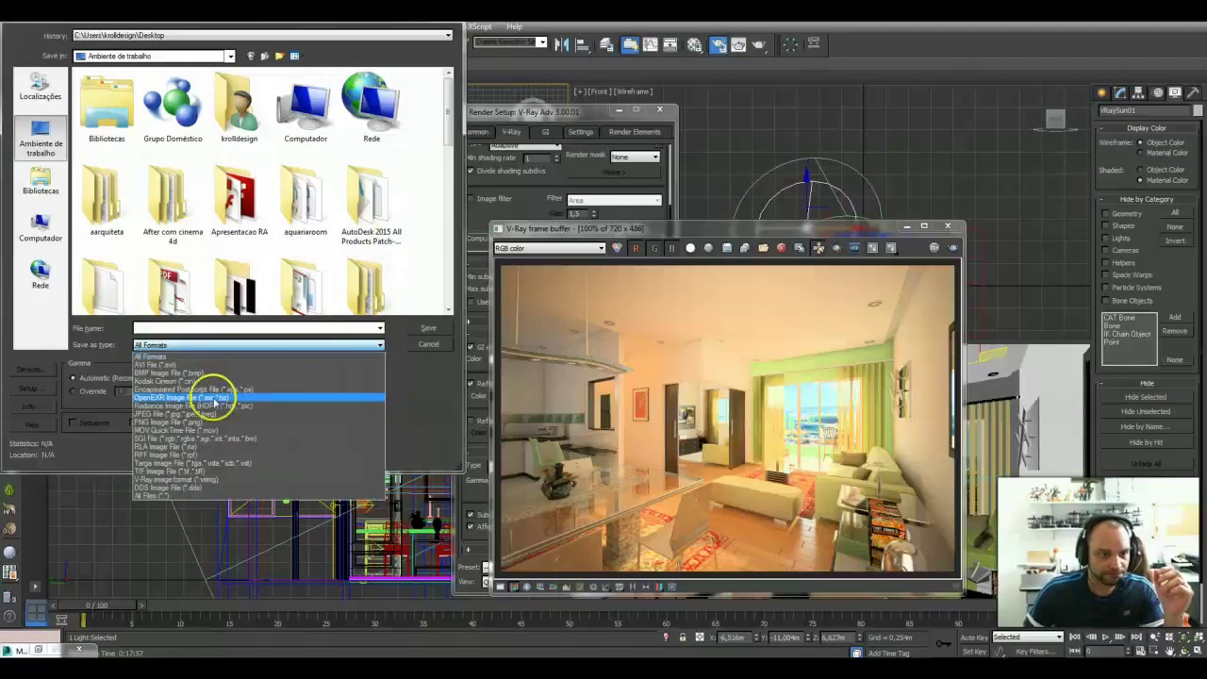
pyautogui.click(213, 399)
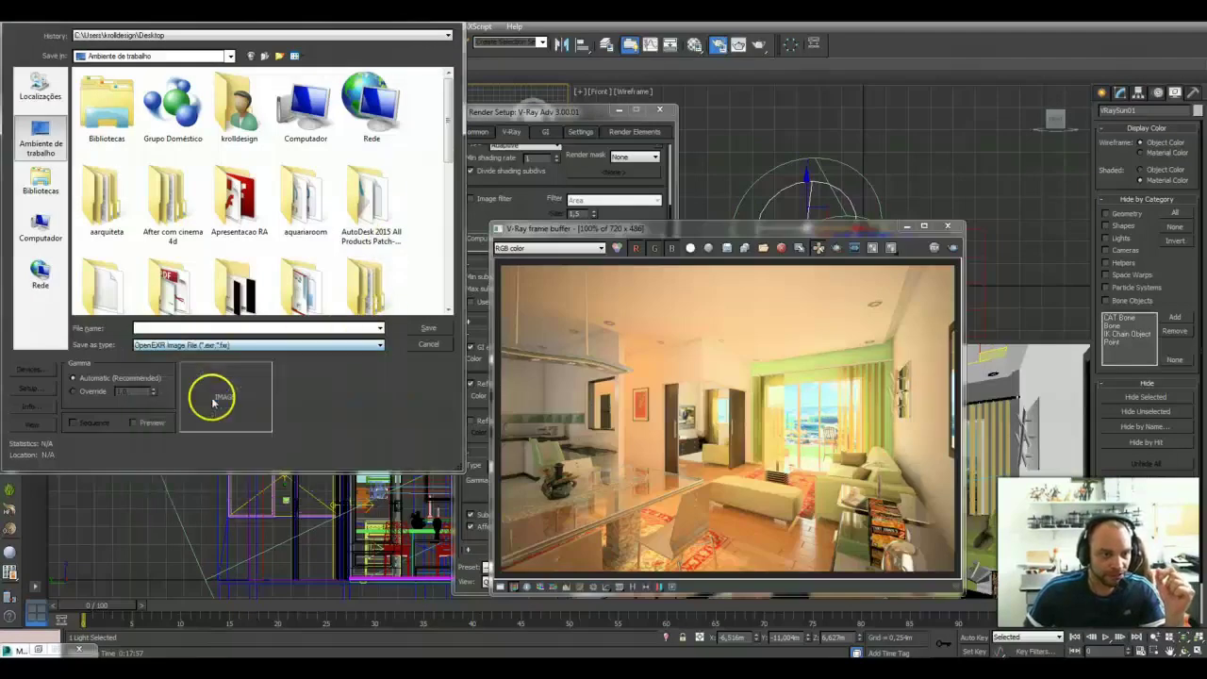
pyautogui.moveTo(446, 109); pyautogui.dragTo(444, 296)
pyautogui.click(373, 264)
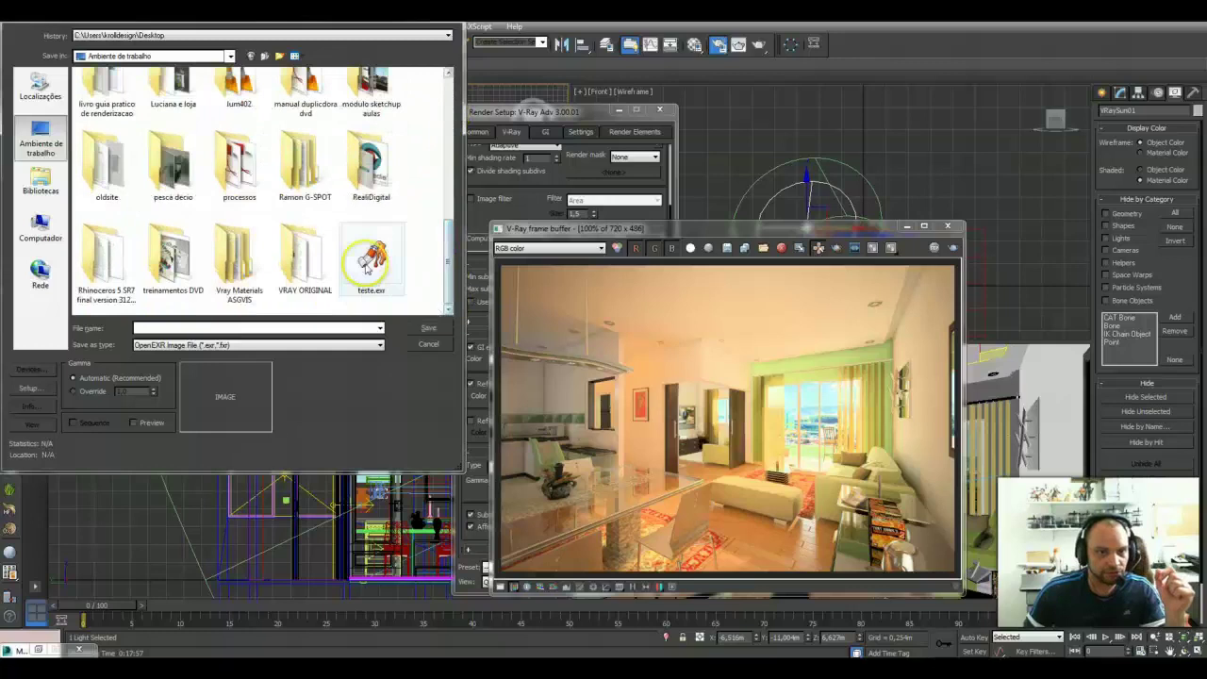
pyautogui.click(429, 328)
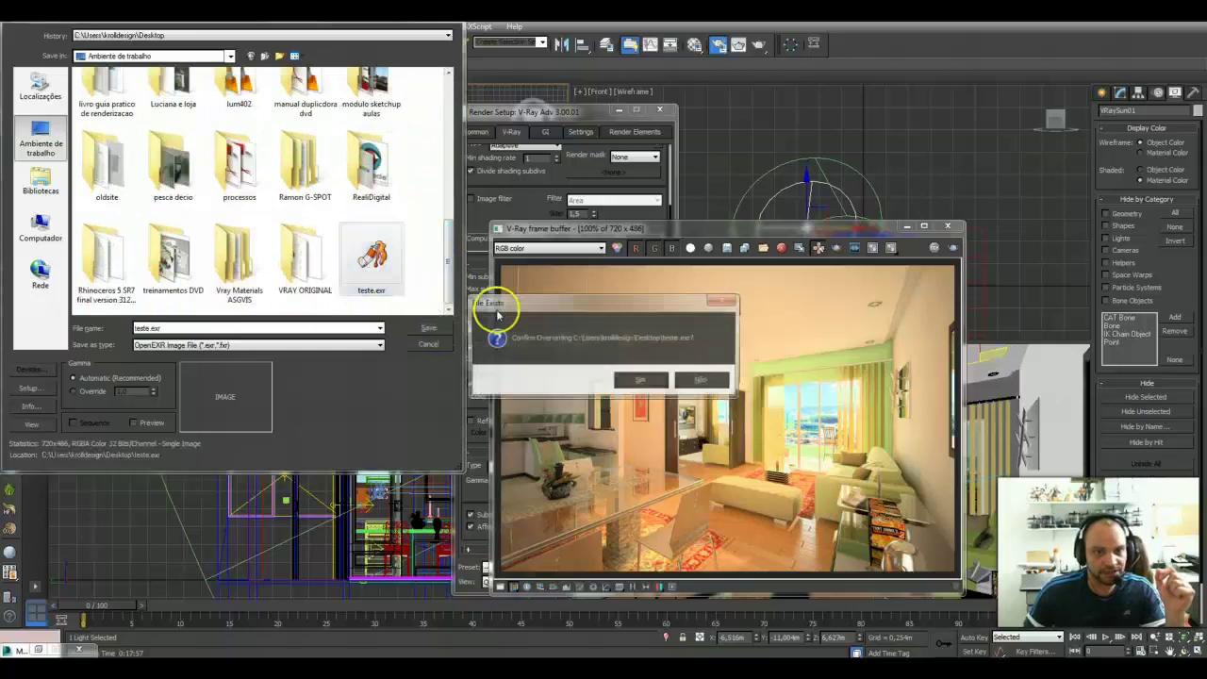
pyautogui.click(638, 379)
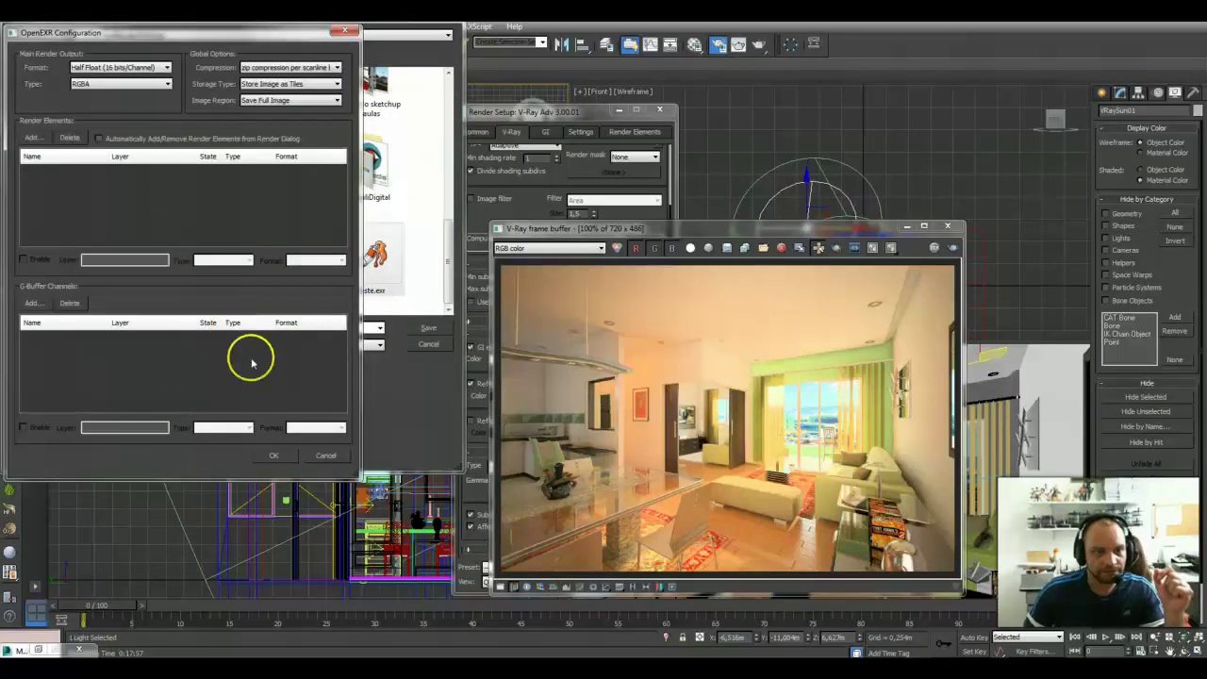
pyautogui.click(275, 456)
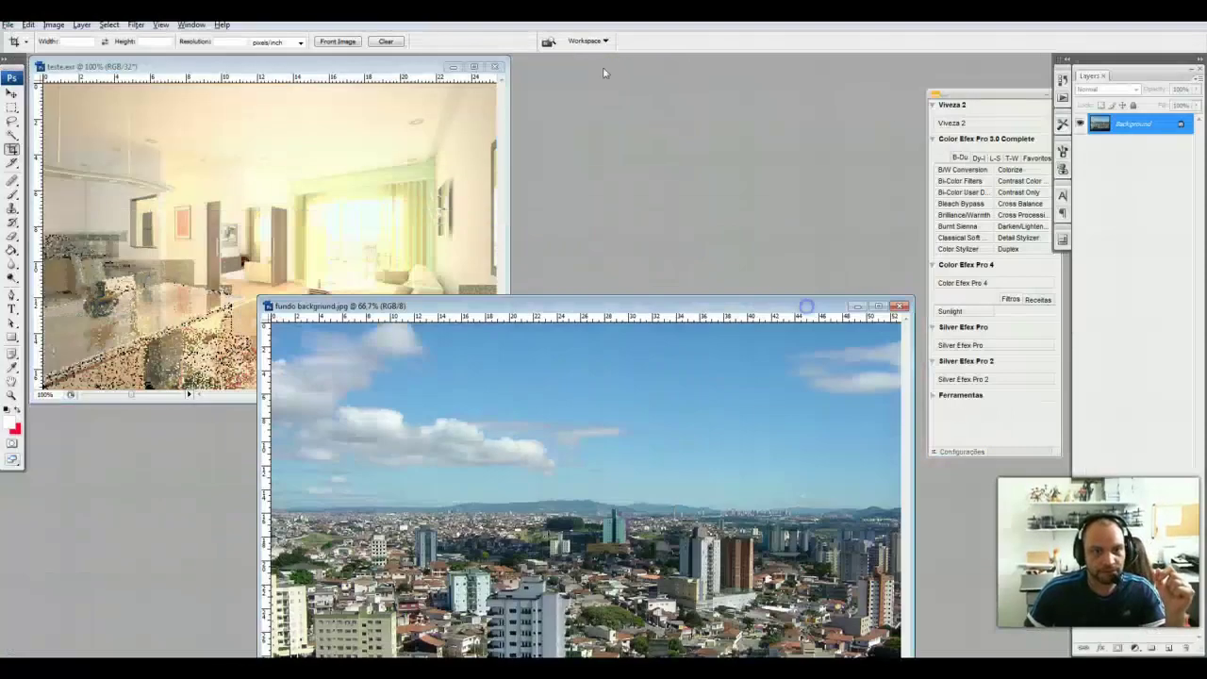
# Close the old teste.exr document and open the newly saved teste.exr from the Desktop.
pyautogui.click(494, 65)
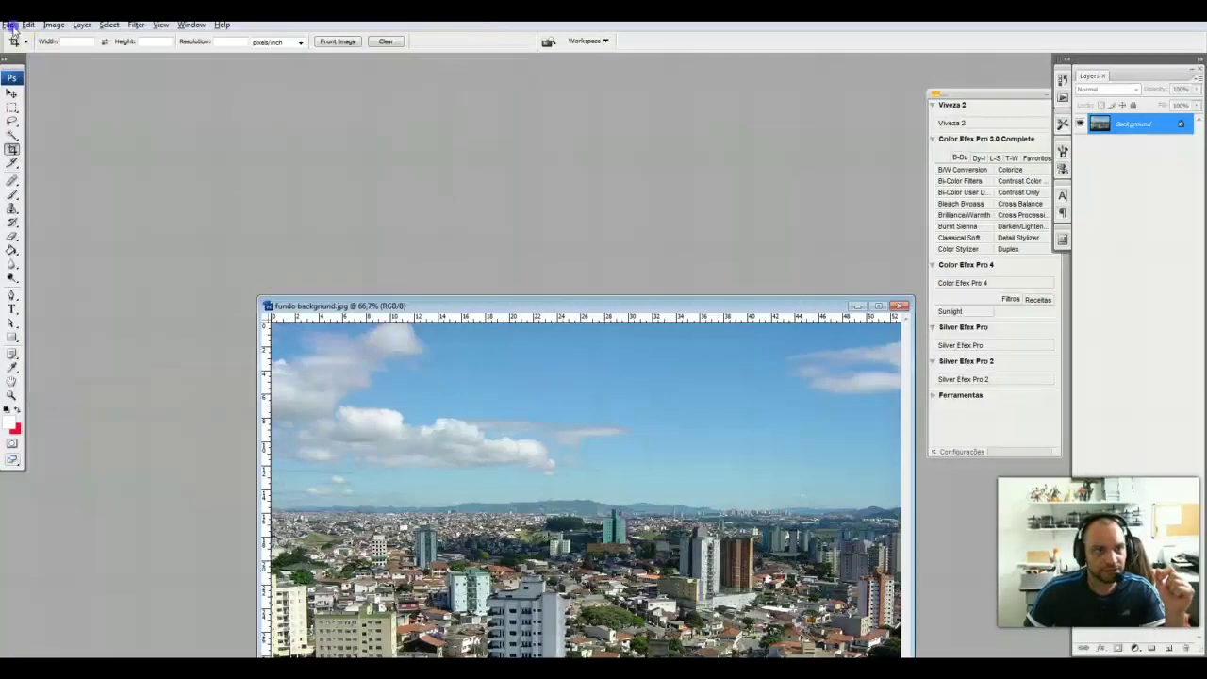
pyautogui.click(7, 25)
pyautogui.click(15, 50)
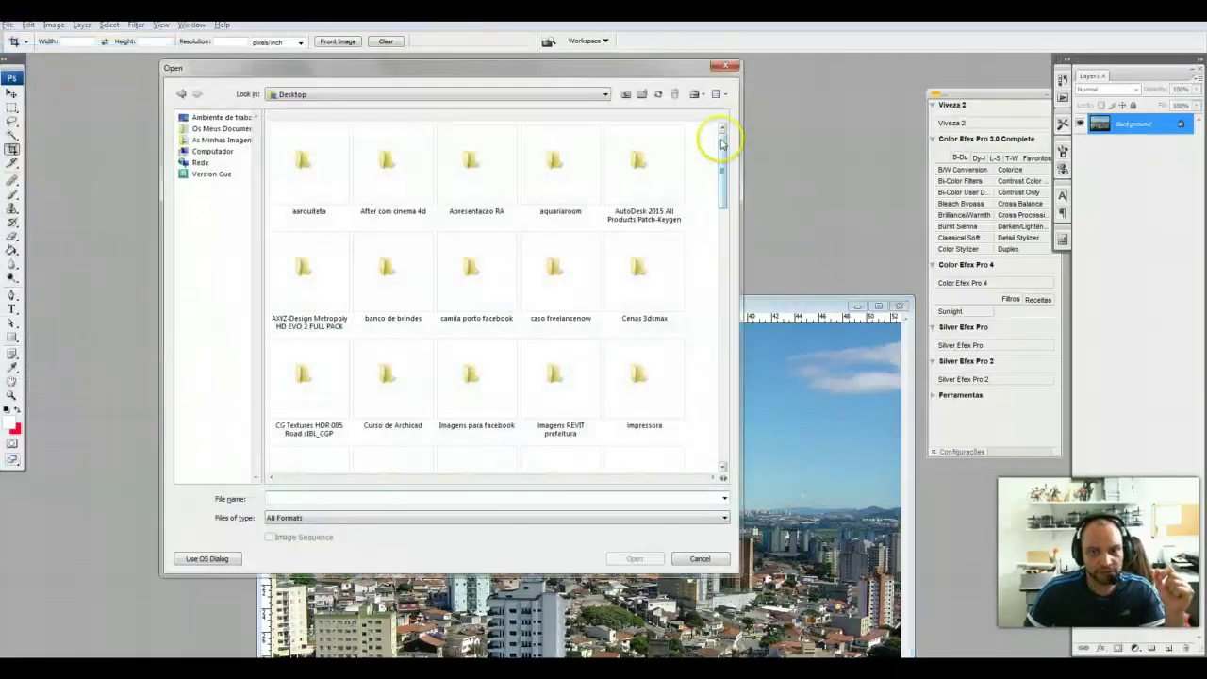
pyautogui.moveTo(723, 135); pyautogui.dragTo(765, 480)
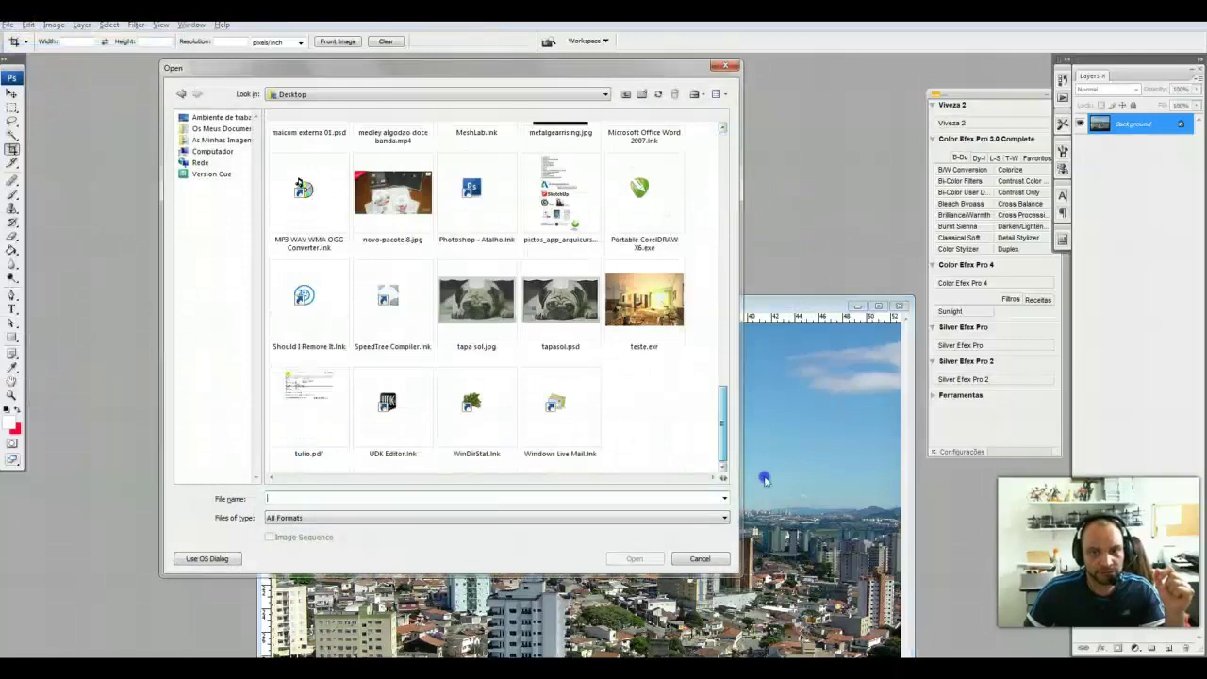
pyautogui.click(611, 518)
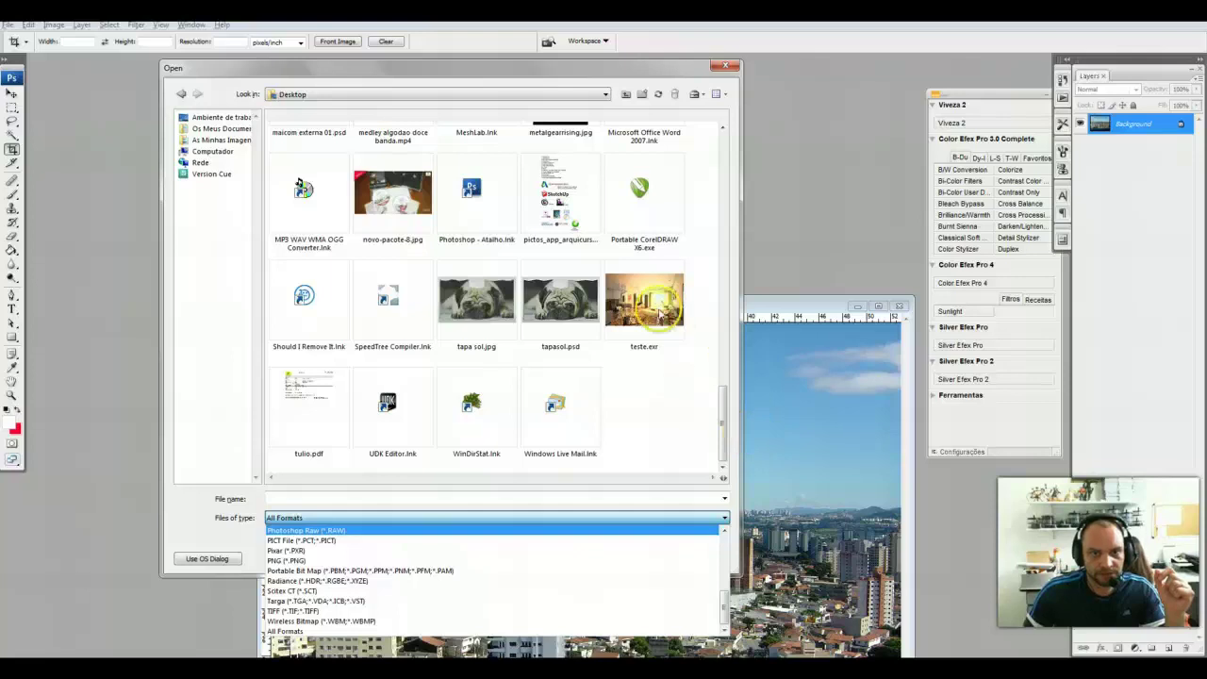
pyautogui.press('Escape')
pyautogui.click(637, 321)
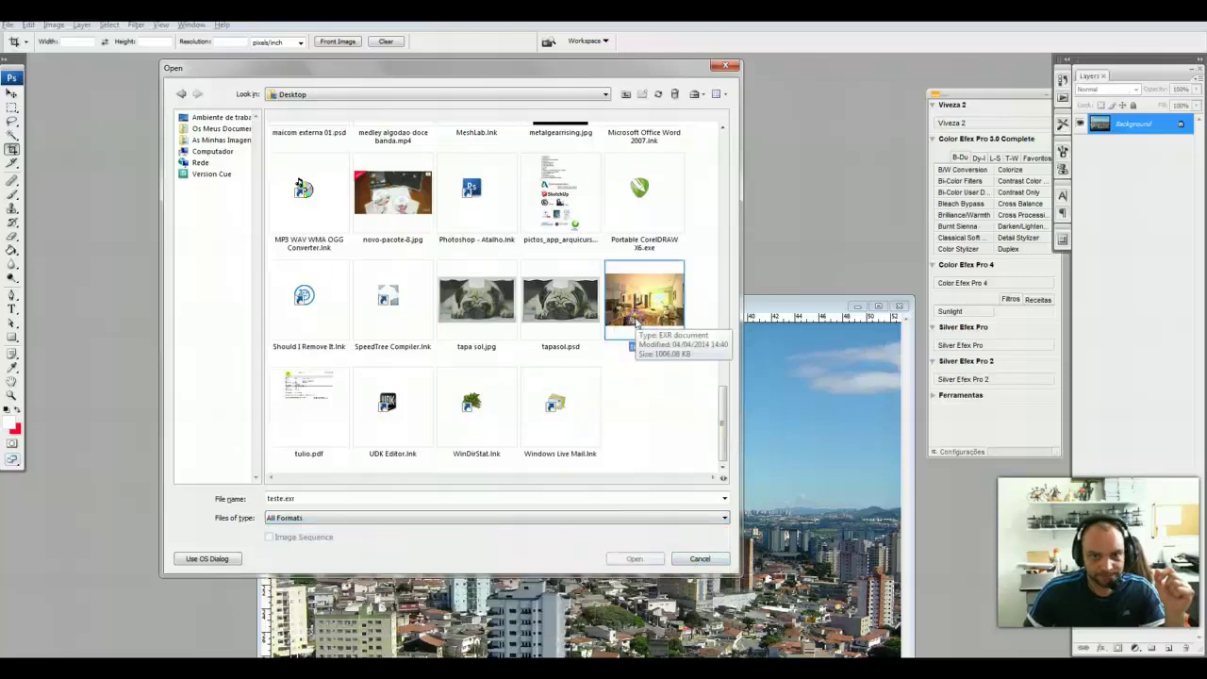
pyautogui.click(632, 557)
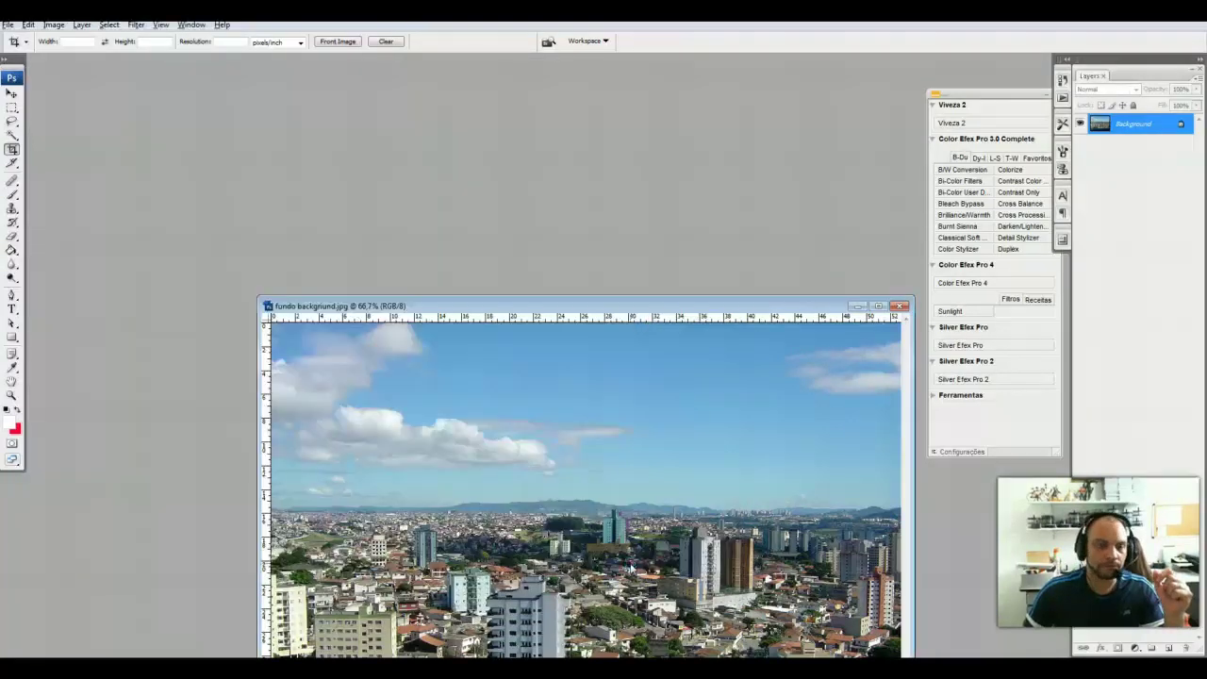
# Reposition and enlarge the teste.exr image window.
pyautogui.moveTo(294, 73); pyautogui.dragTo(310, 71)
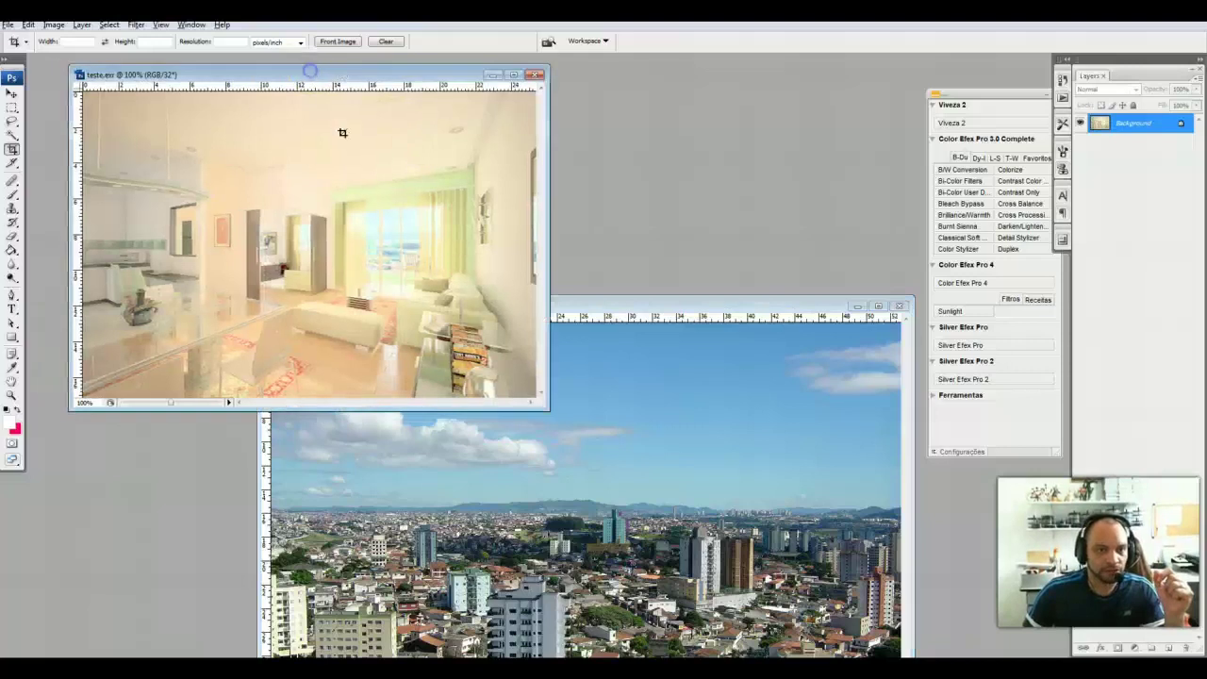
pyautogui.moveTo(547, 409); pyautogui.dragTo(623, 491)
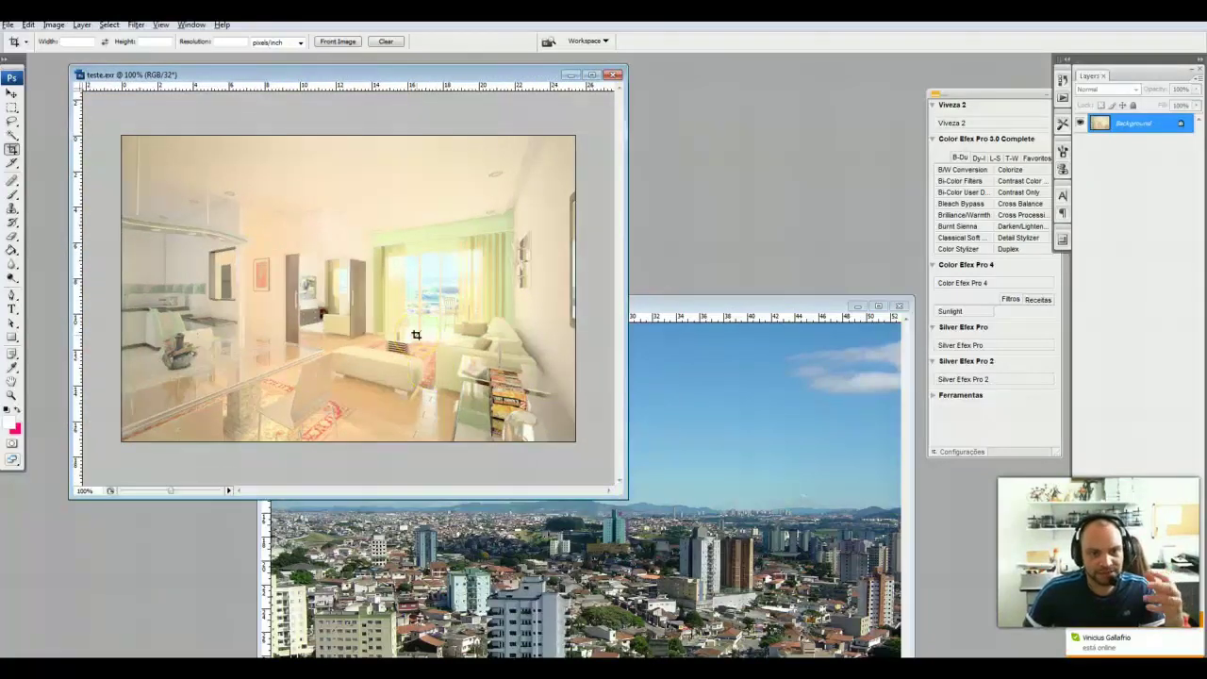
pyautogui.click(611, 356)
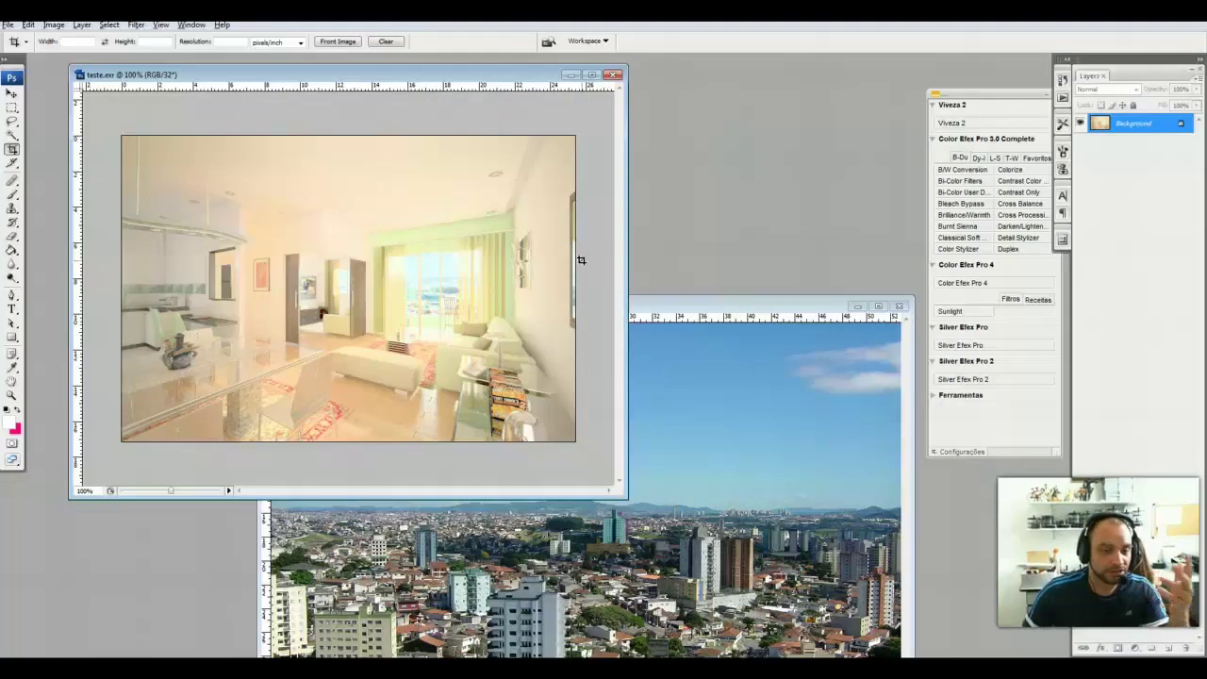
pyautogui.click(53, 24)
pyautogui.moveTo(73, 56)
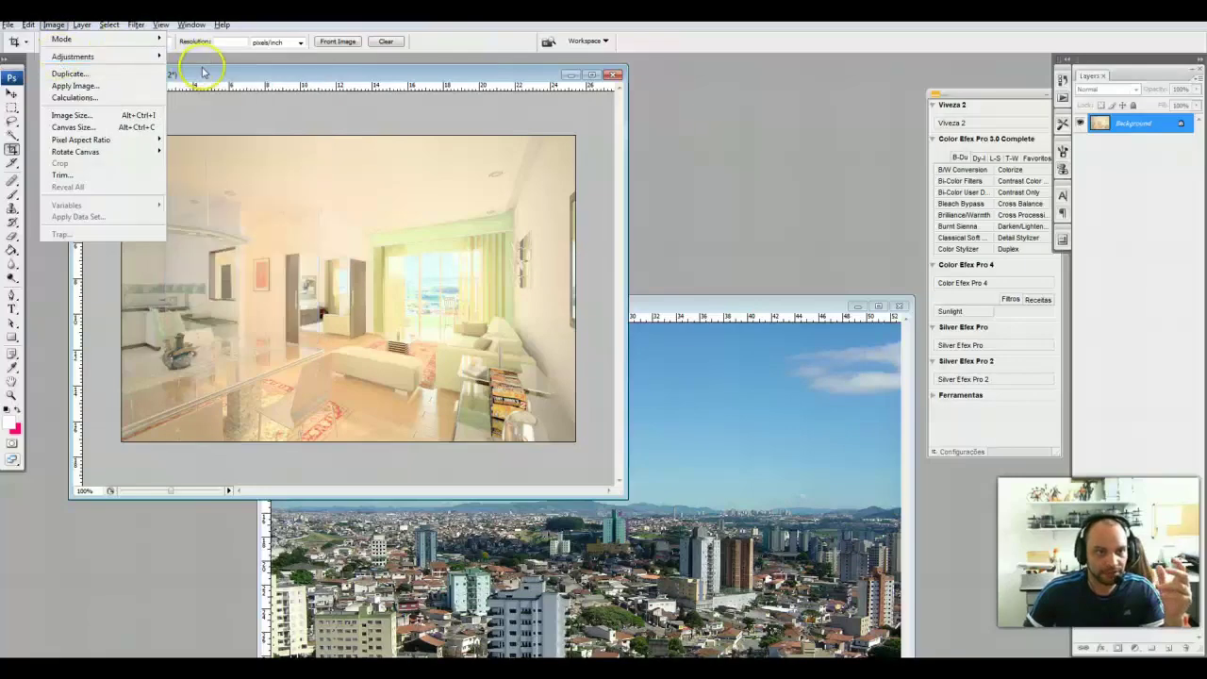
# Apply an Exposure adjustment with exposure 0 and adjusted gamma for richer contrast.
pyautogui.click(198, 265)
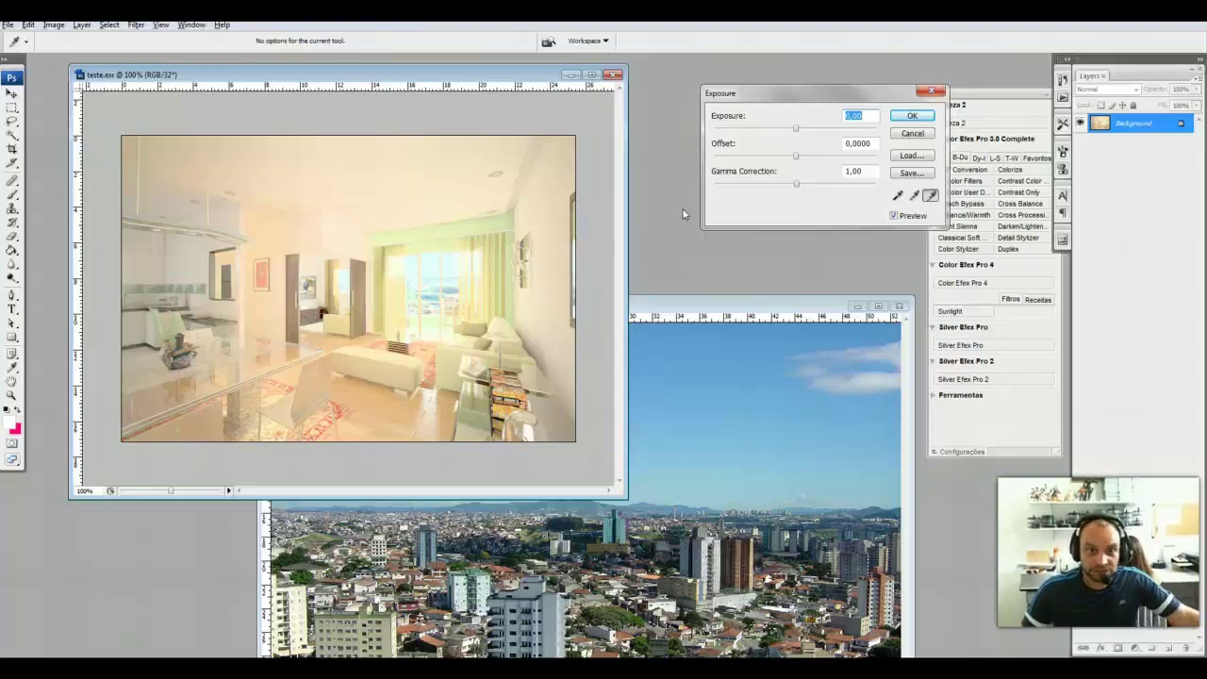
pyautogui.moveTo(798, 185)
pyautogui.mouseDown()
pyautogui.moveTo(754, 185)
pyautogui.moveTo(892, 192)
pyautogui.moveTo(724, 195)
pyautogui.moveTo(843, 194)
pyautogui.moveTo(790, 206)
pyautogui.mouseUp()
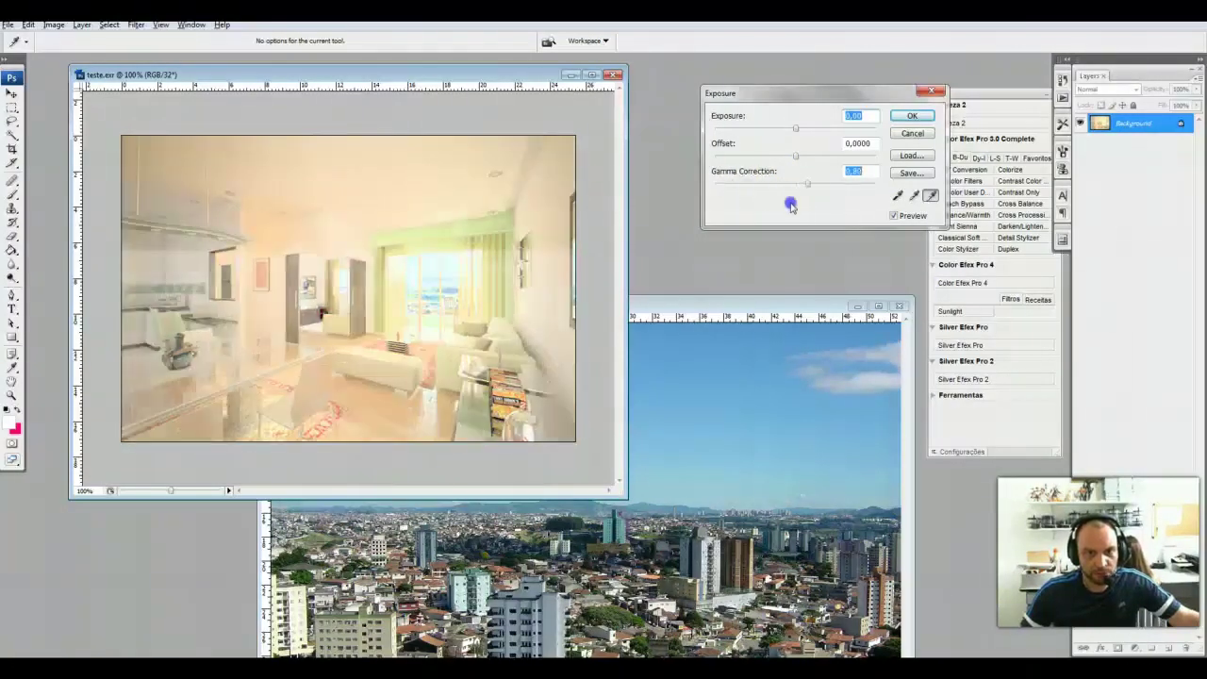
pyautogui.moveTo(795, 128)
pyautogui.mouseDown()
pyautogui.moveTo(750, 141)
pyautogui.moveTo(887, 140)
pyautogui.moveTo(738, 130)
pyautogui.moveTo(818, 134)
pyautogui.moveTo(795, 136)
pyautogui.mouseUp()
pyautogui.write('0')
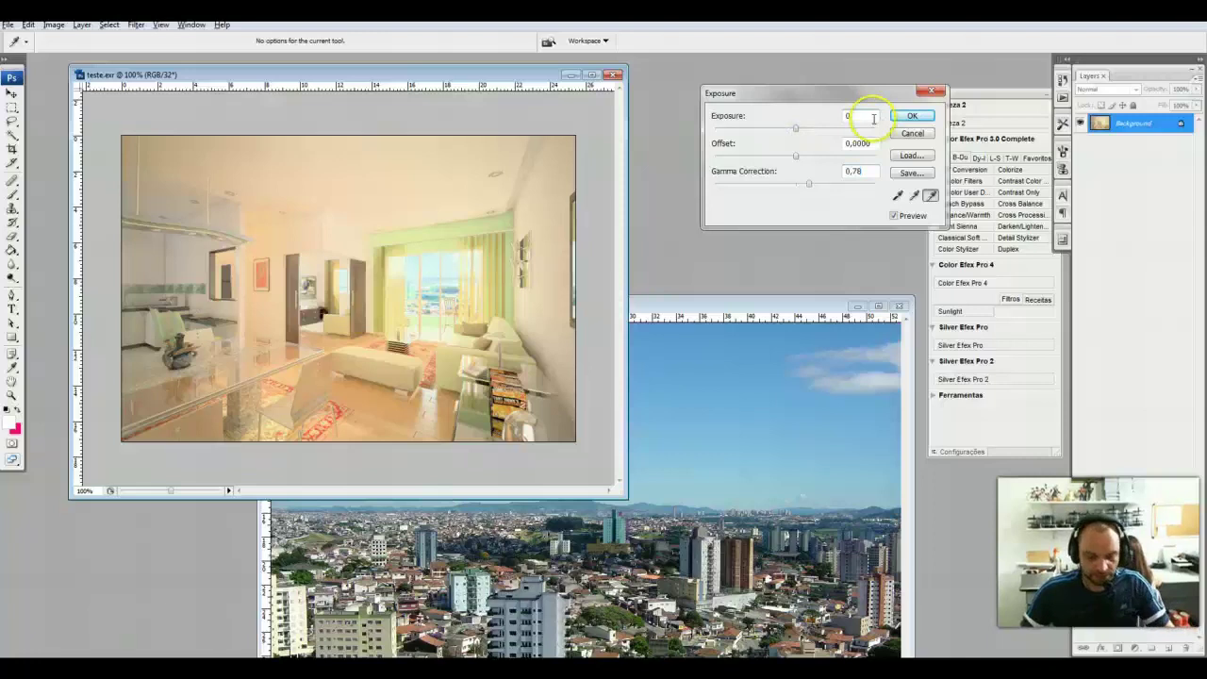
pyautogui.moveTo(808, 184); pyautogui.dragTo(837, 187)
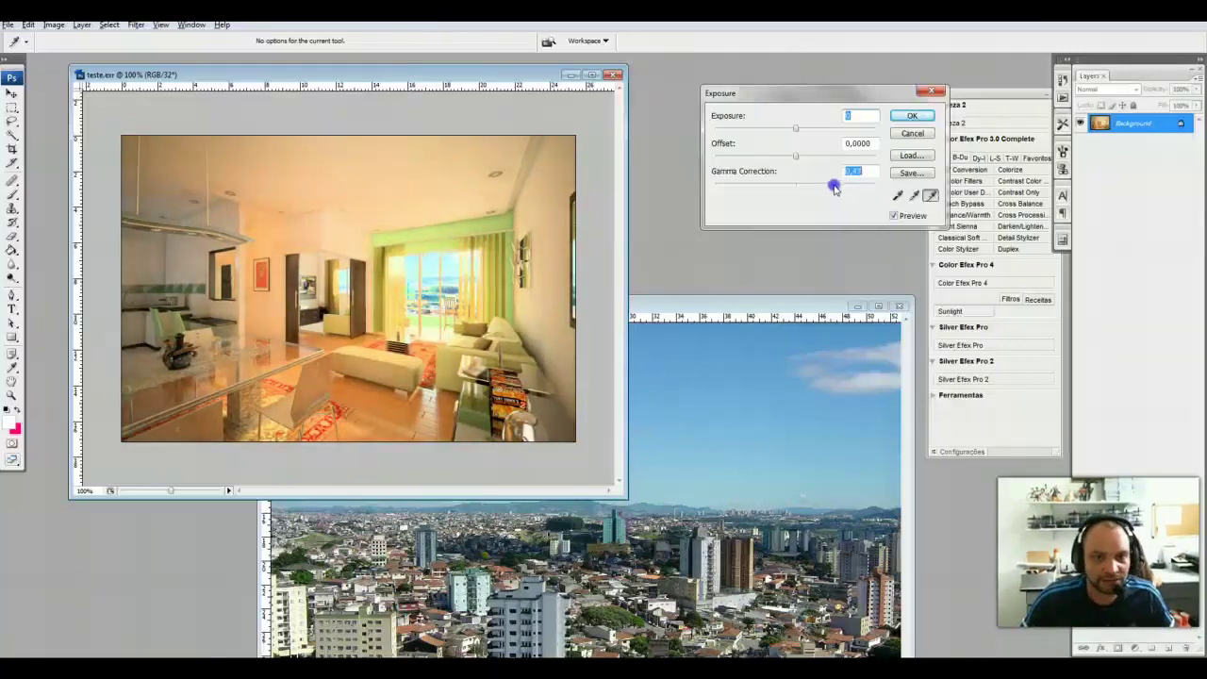
pyautogui.moveTo(834, 188); pyautogui.dragTo(833, 188)
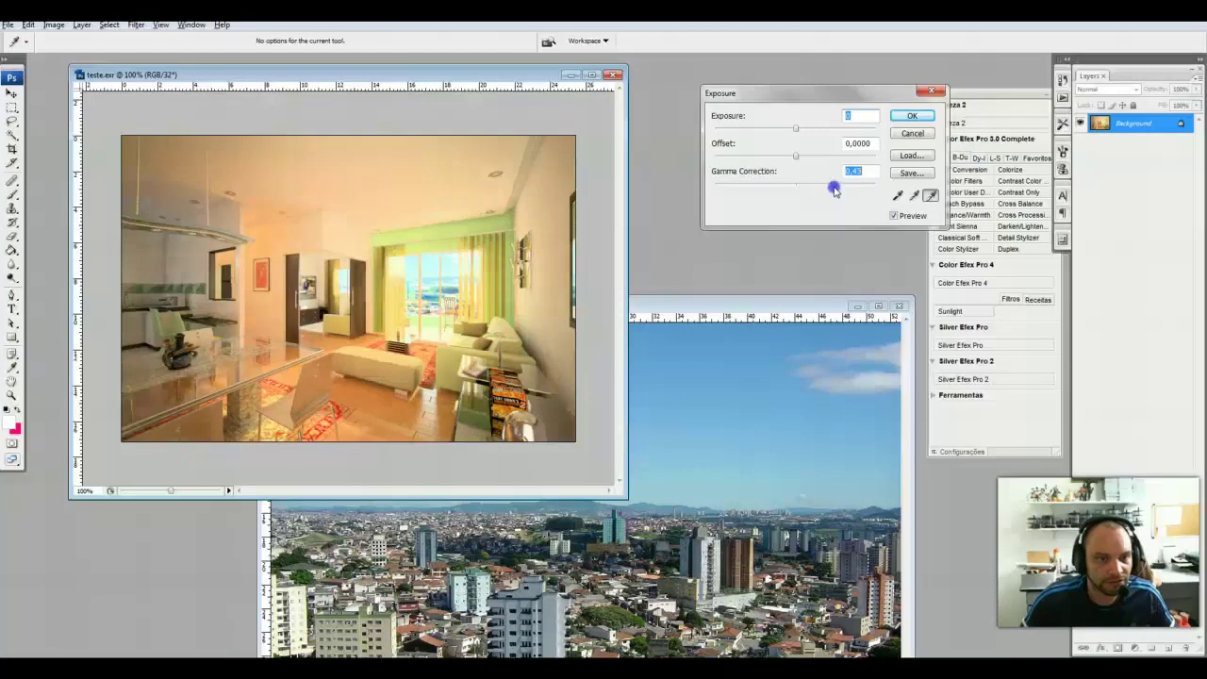
pyautogui.click(911, 116)
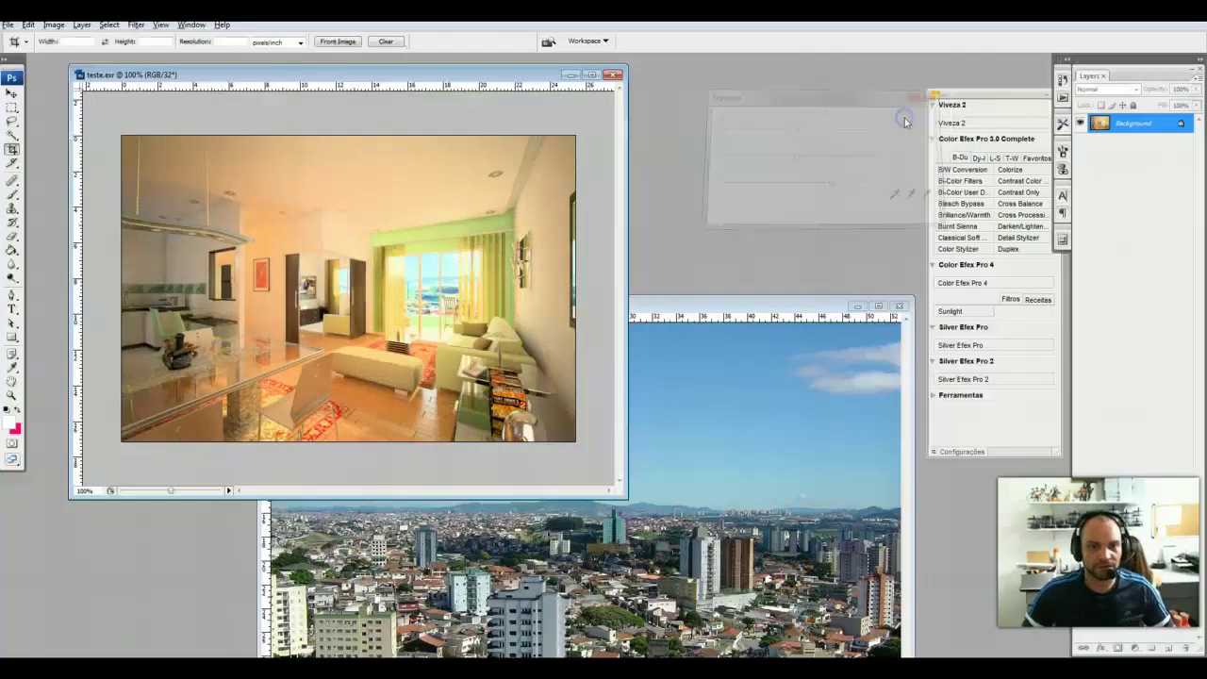
# Convert the teste.exr render to 16 bits per channel, accepting the HDR conversion settings.
pyautogui.click(61, 29)
pyautogui.moveTo(104, 39)
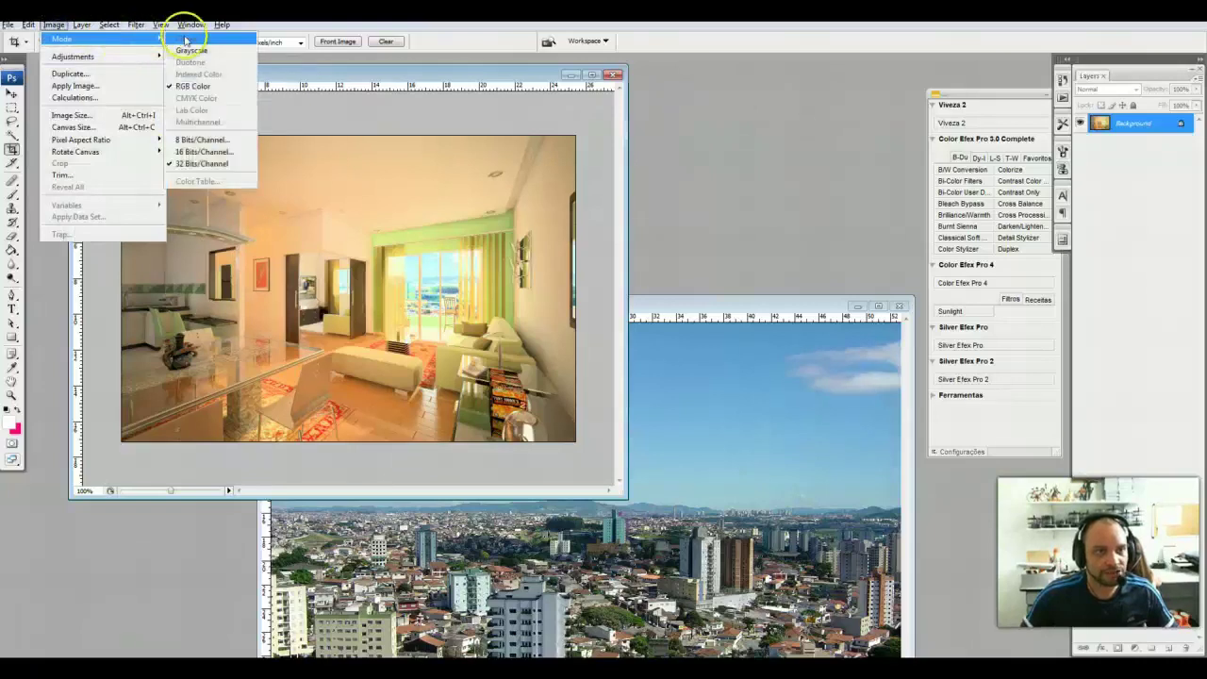
pyautogui.click(199, 151)
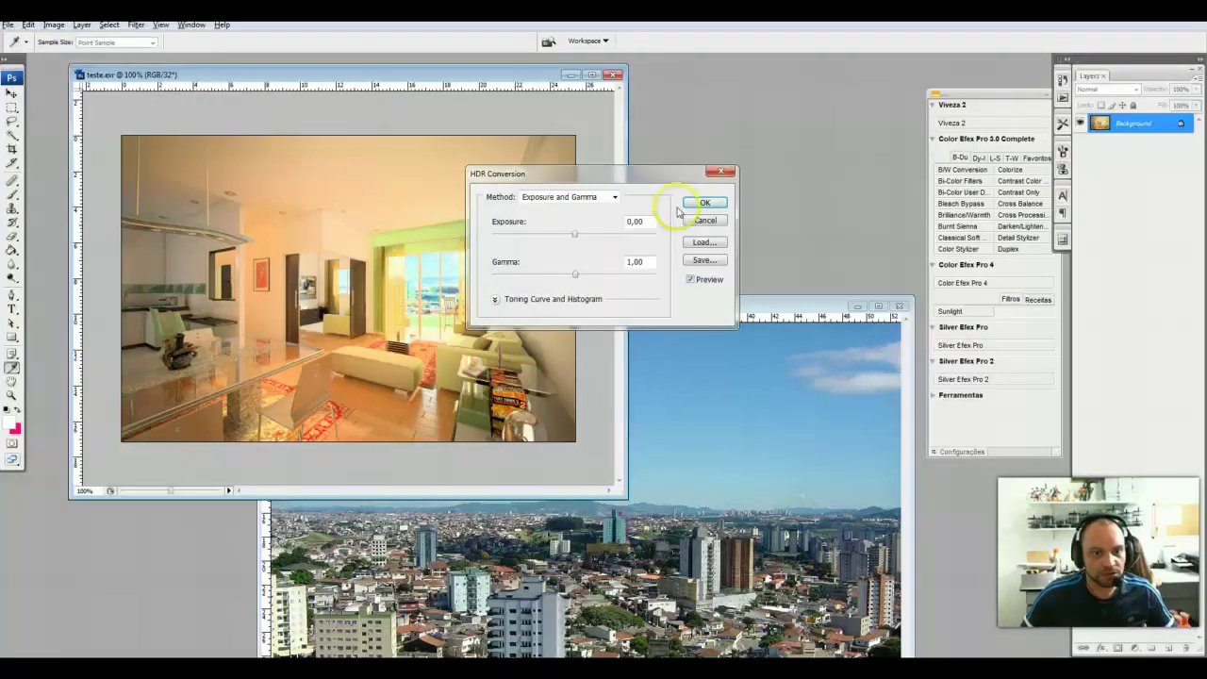
pyautogui.click(698, 205)
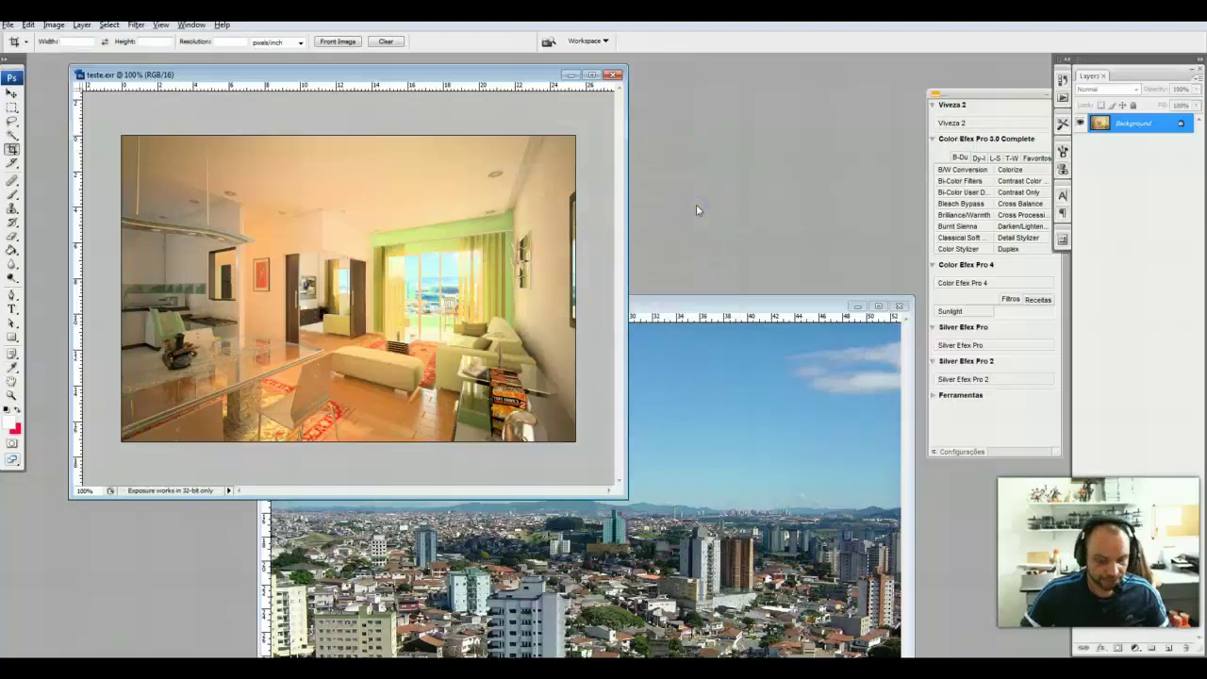
# Lower the render's saturation to -30 and move its window up and right.
pyautogui.moveTo(860, 412); pyautogui.dragTo(845, 417)
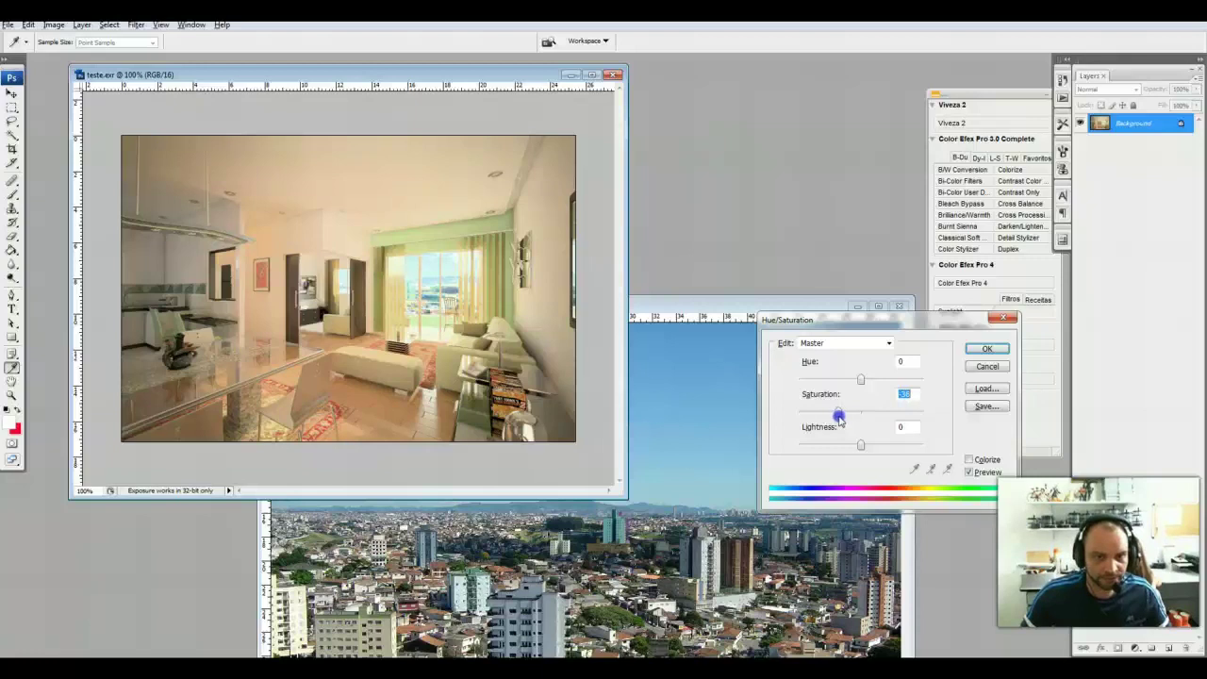
pyautogui.moveTo(844, 420); pyautogui.dragTo(845, 421)
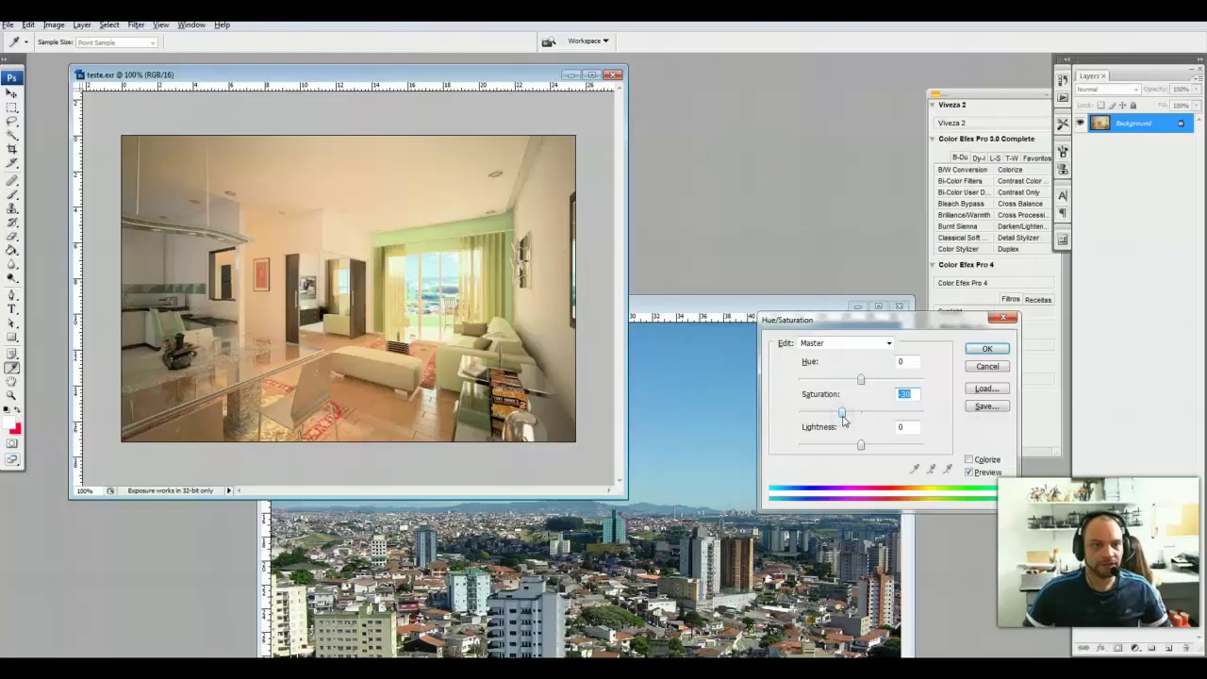
pyautogui.click(988, 349)
pyautogui.press('c')
pyautogui.moveTo(339, 80)
pyautogui.mouseDown()
pyautogui.moveTo(388, 73)
pyautogui.moveTo(447, 125)
pyautogui.mouseUp()
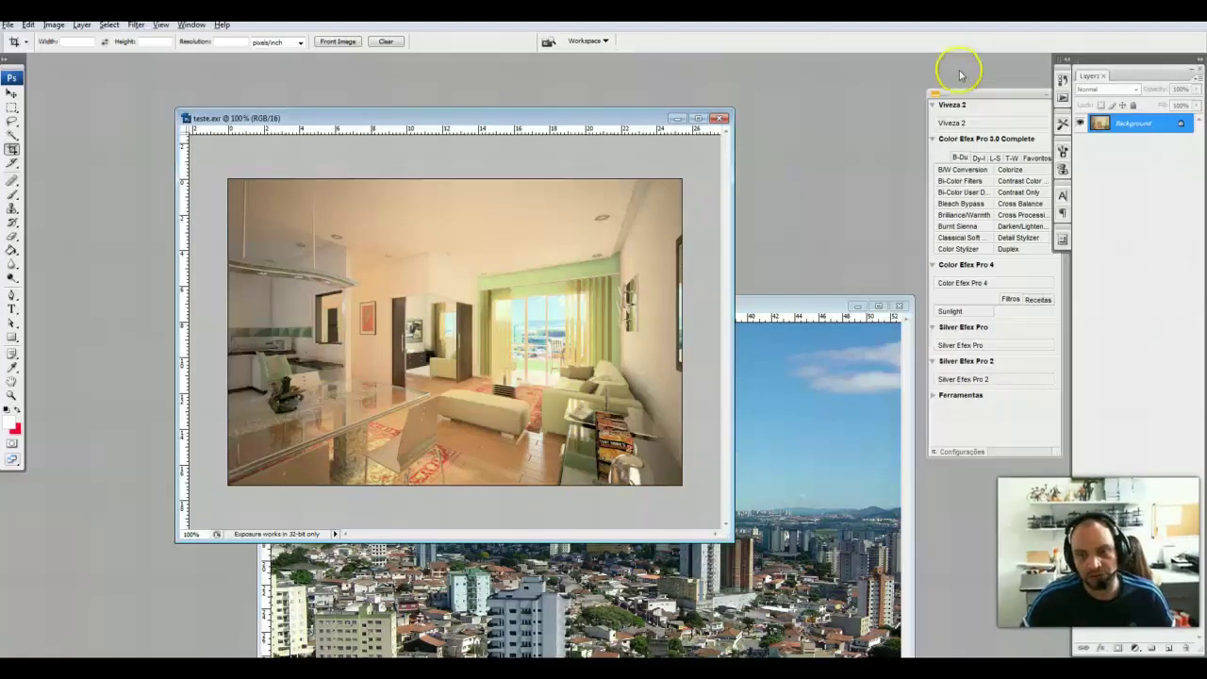
# Apply Color Efex Pro 4's Sunlight filter to the render and return to Photoshop.
pyautogui.click(968, 282)
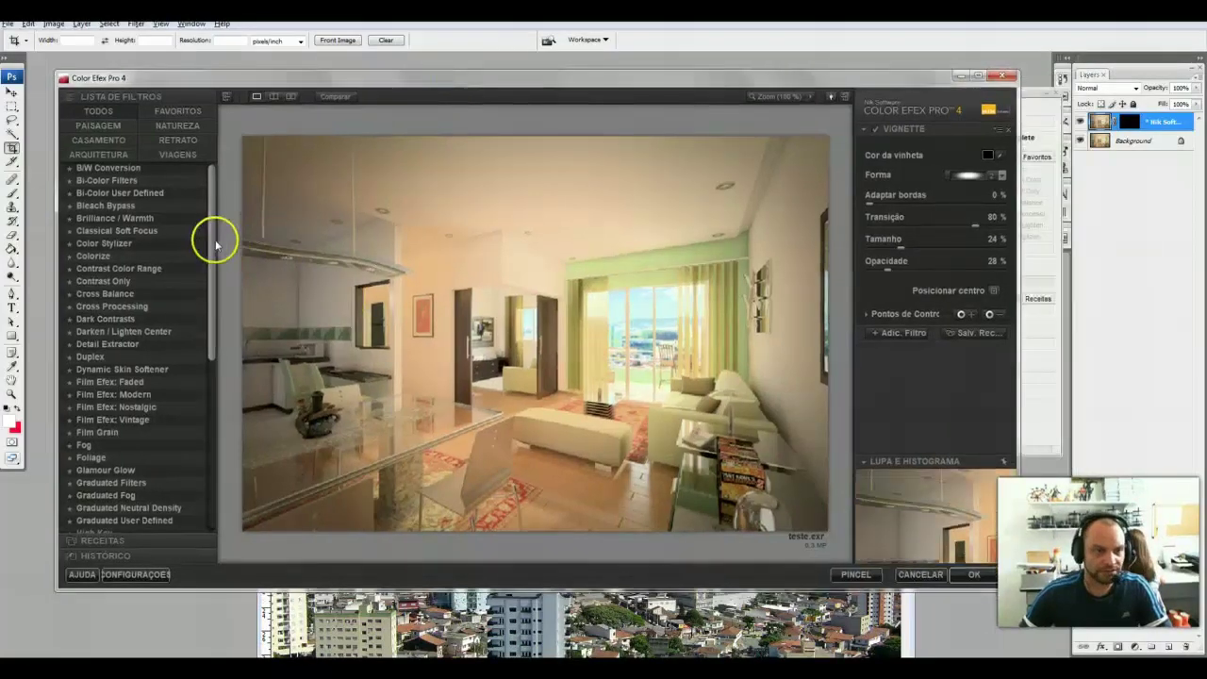
pyautogui.moveTo(213, 237); pyautogui.dragTo(199, 486)
pyautogui.click(94, 463)
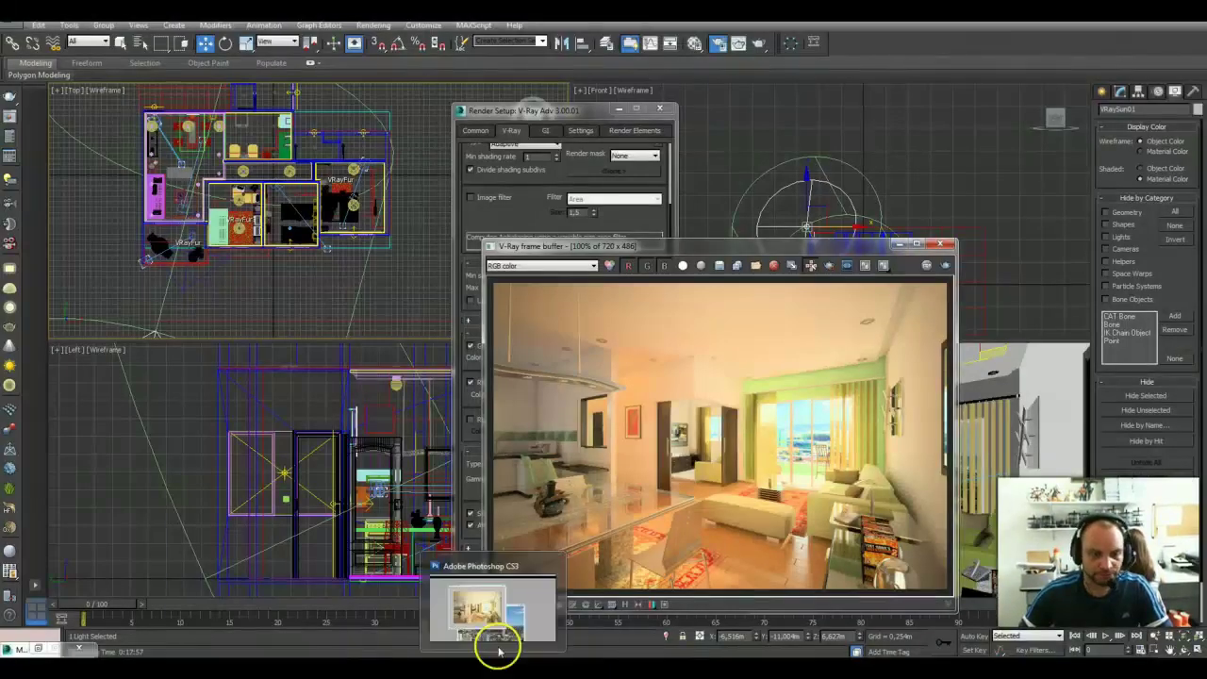
pyautogui.click(499, 642)
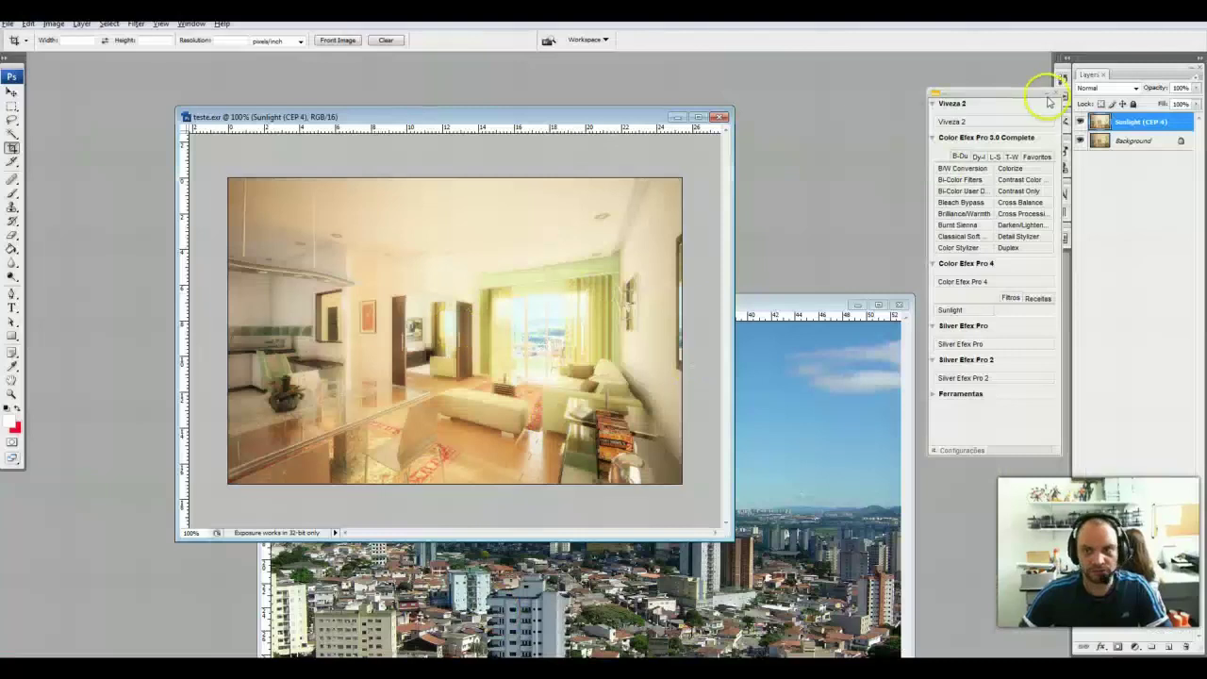
# Fade the Sunlight layer to about 13% opacity, merge it into Background, return to 3ds Max.
pyautogui.click(1196, 86)
pyautogui.moveTo(1184, 106); pyautogui.dragTo(1141, 104)
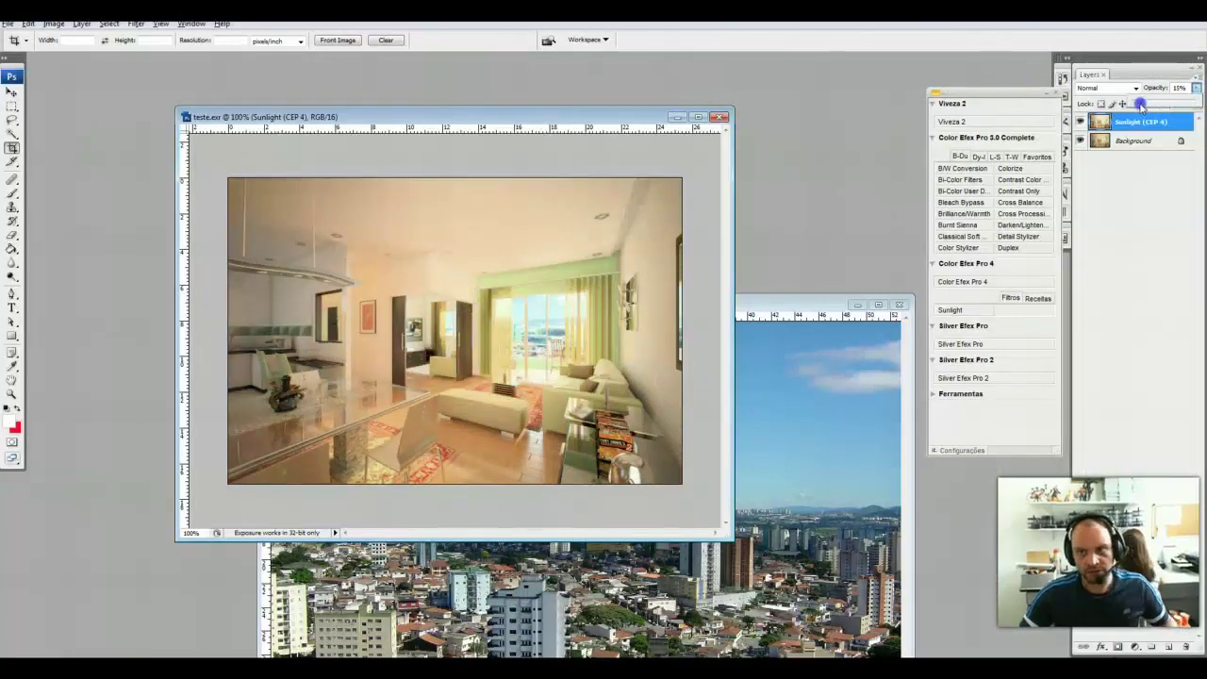
pyautogui.keyDown('shift'); pyautogui.click(1131, 140); pyautogui.keyUp('shift')
pyautogui.rightClick(1131, 139)
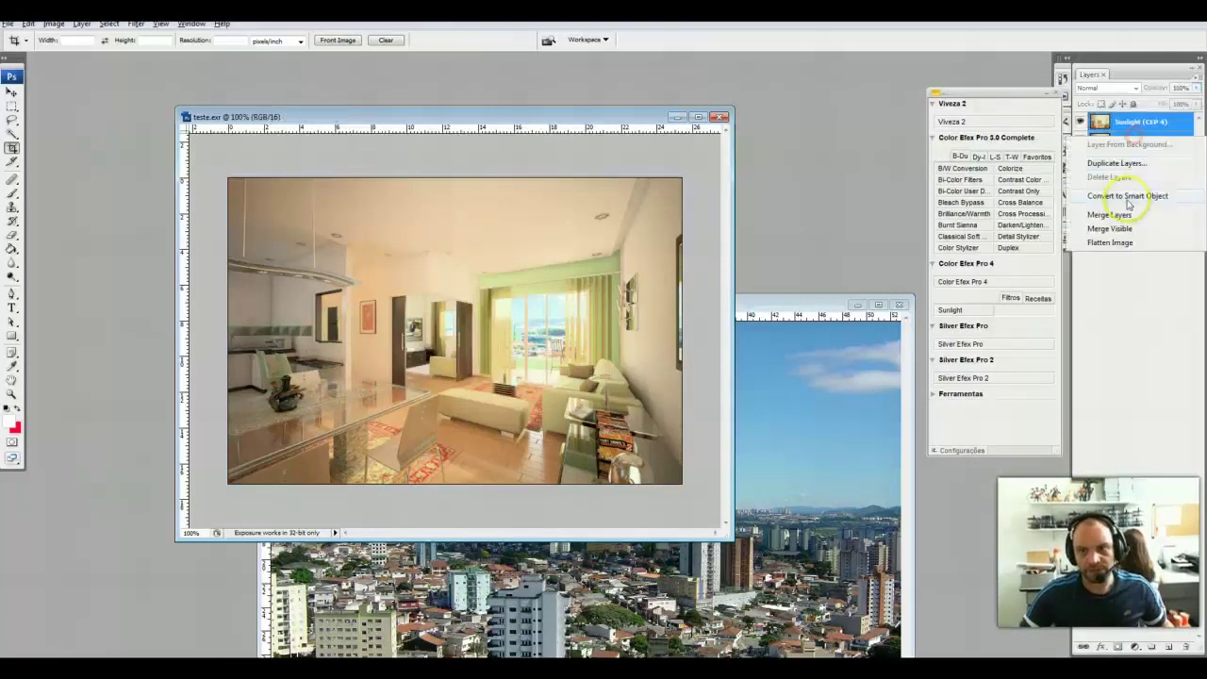
pyautogui.click(1114, 215)
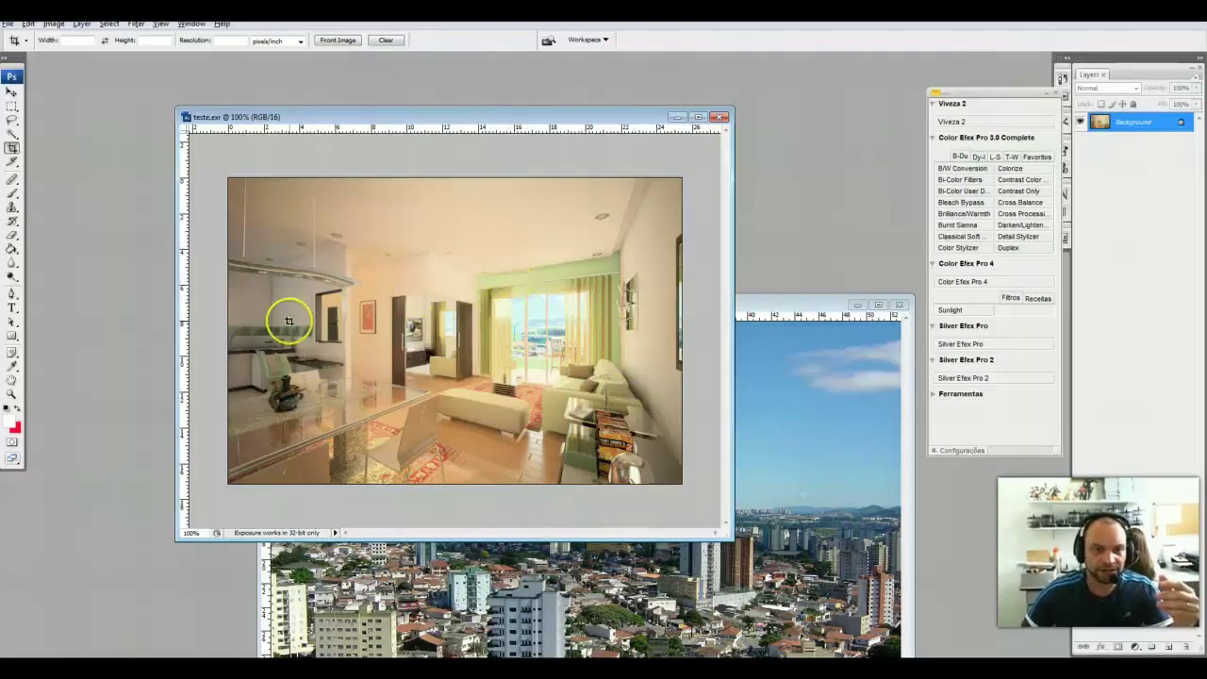
pyautogui.moveTo(21, 649)
pyautogui.click(582, 609)
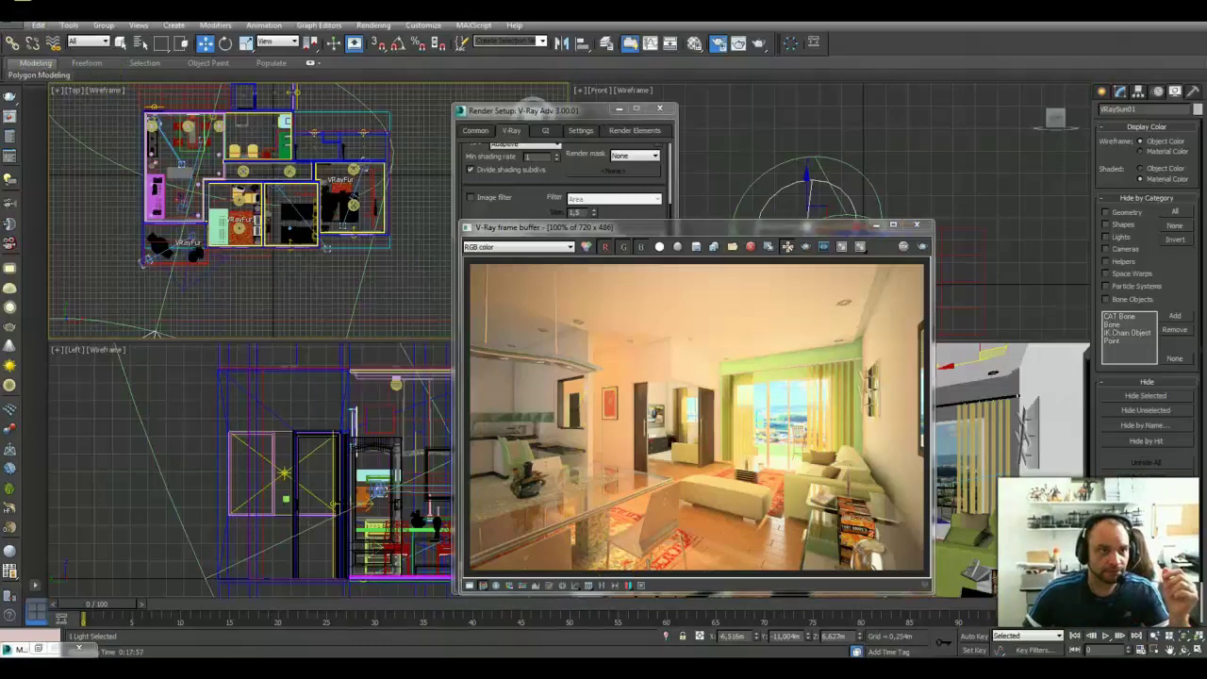
# Load a recent apartment scene without saving current changes, dismissing the Missing Dlls warning.
pyautogui.click(19, 8)
pyautogui.click(19, 10)
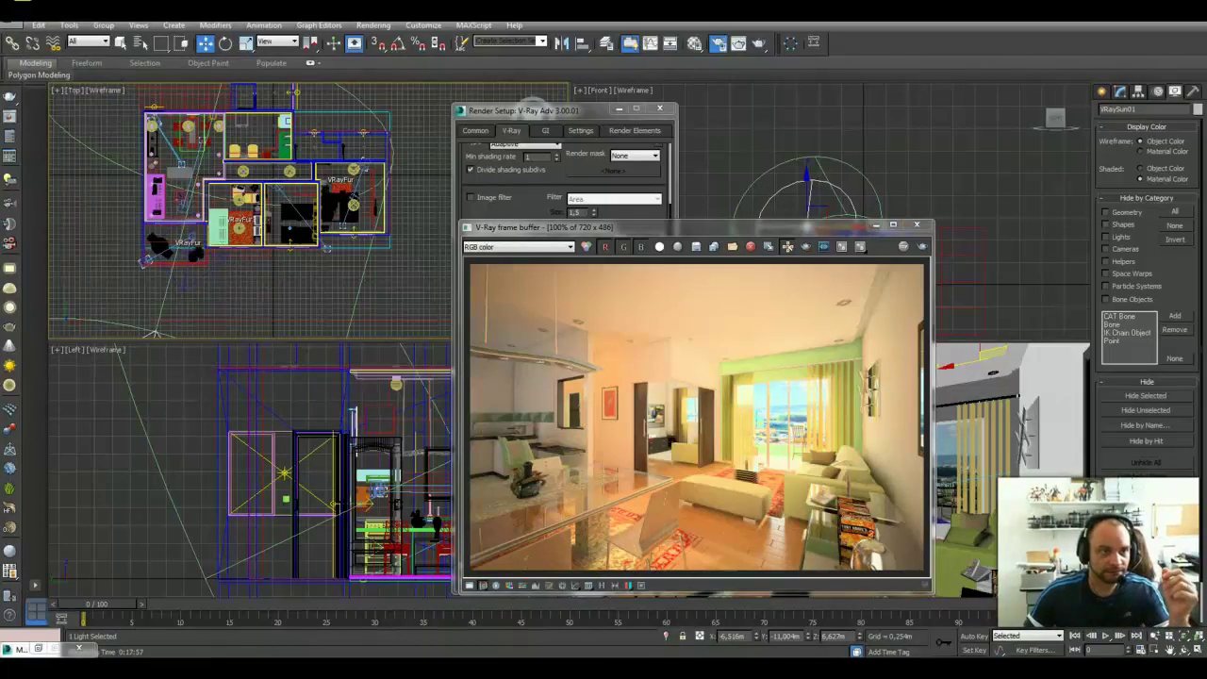
pyautogui.click(19, 8)
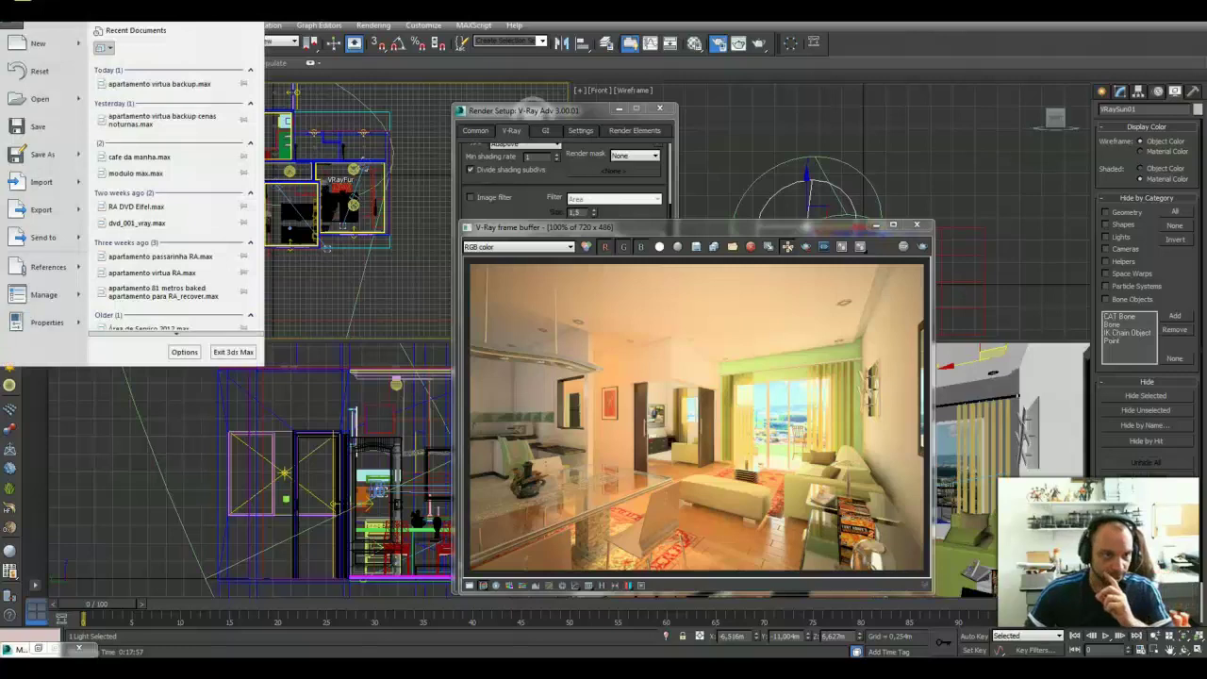
pyautogui.click(161, 120)
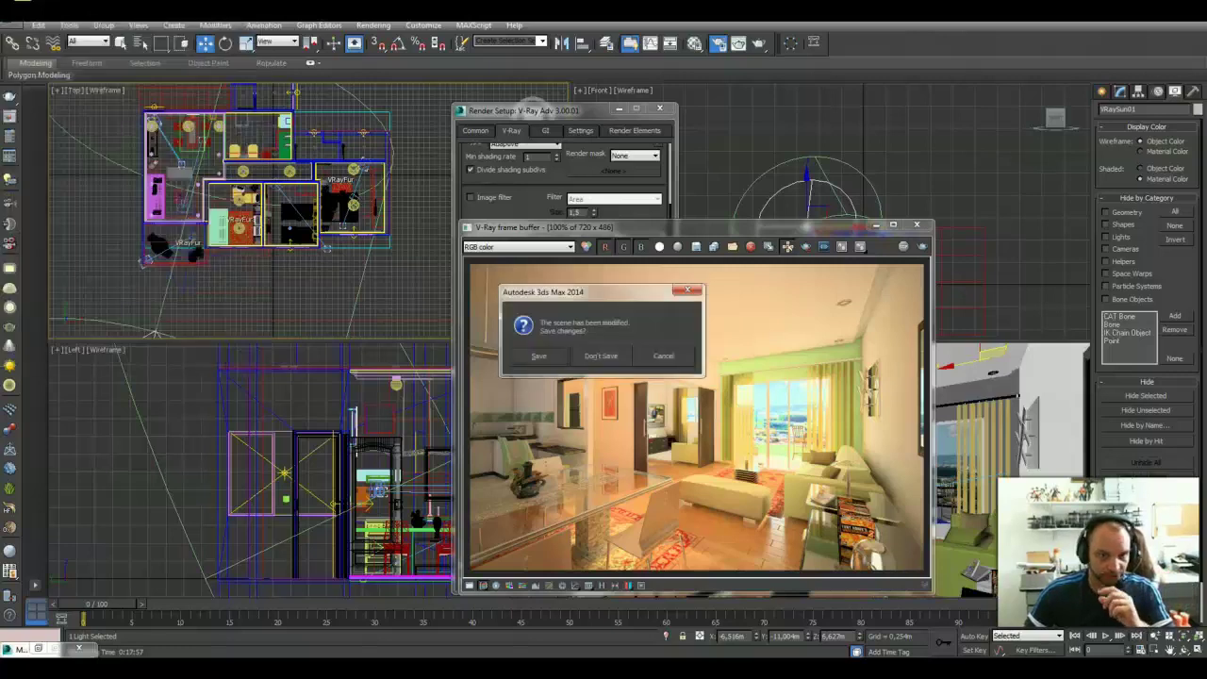
pyautogui.click(601, 354)
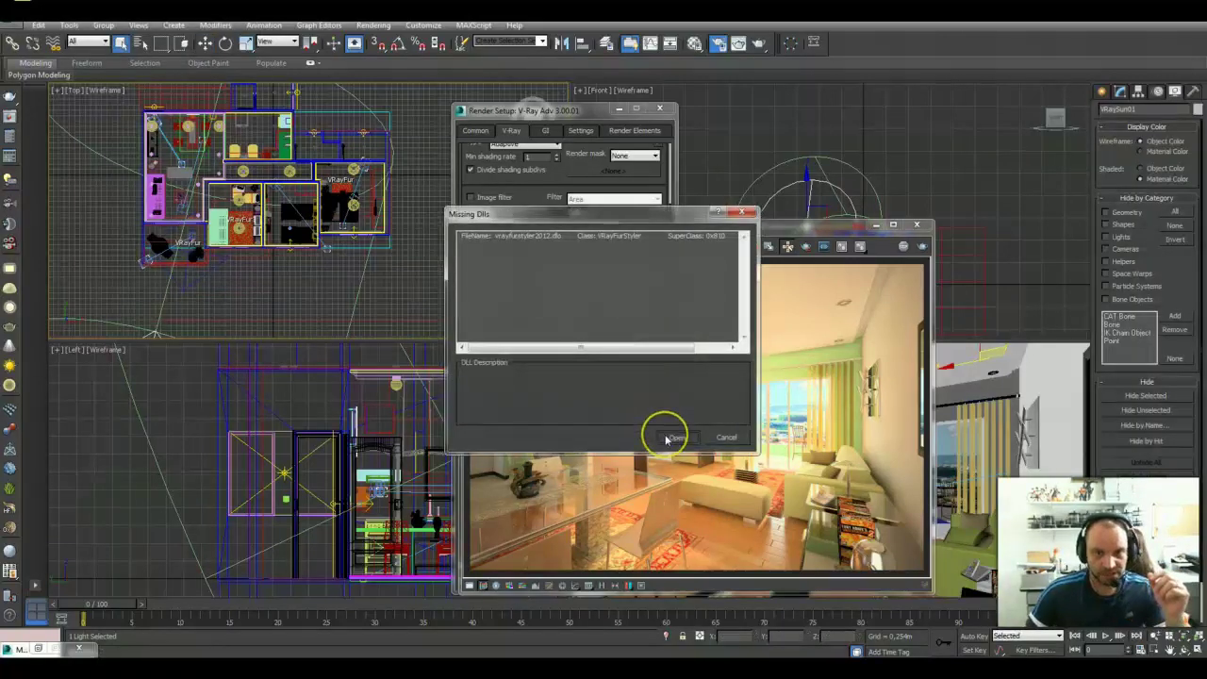
pyautogui.click(664, 437)
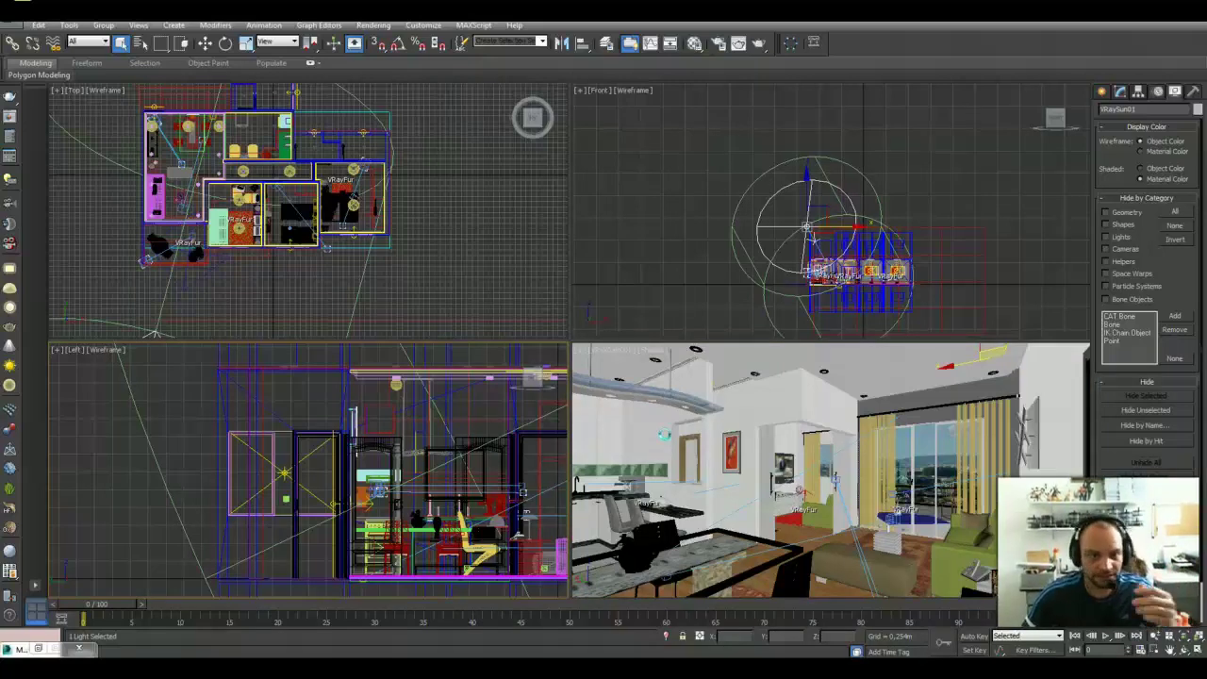
pyautogui.click(665, 435)
pyautogui.hotkey('shift', 'q')
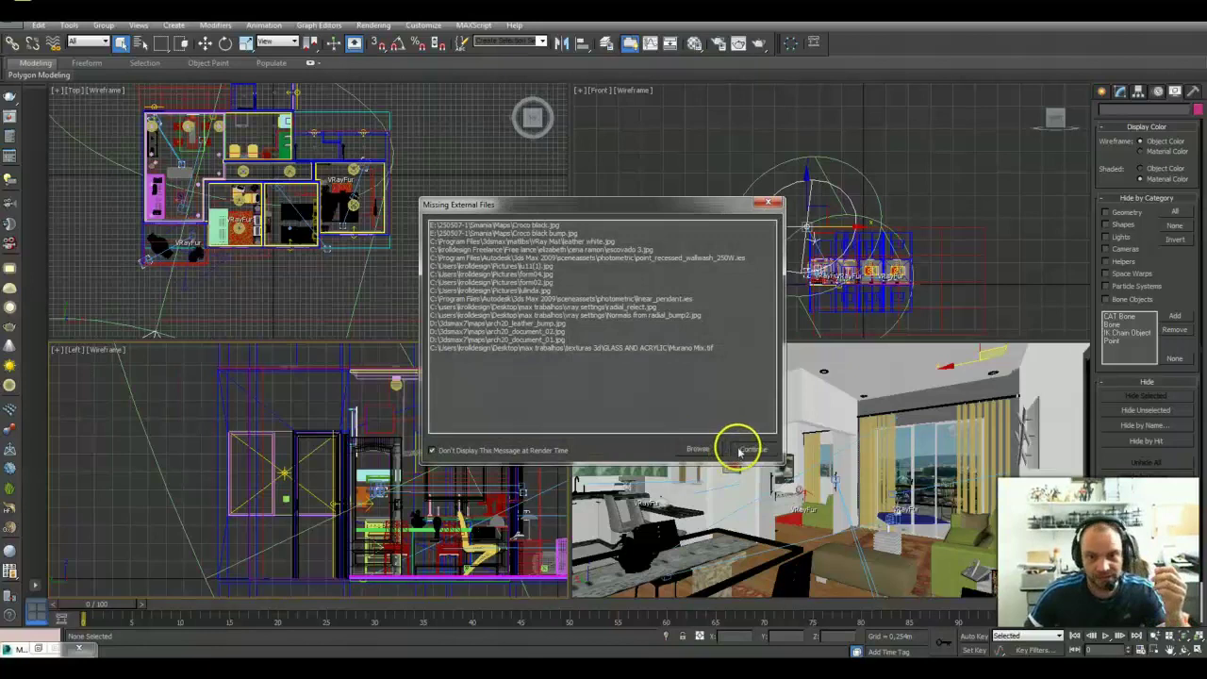
pyautogui.click(740, 451)
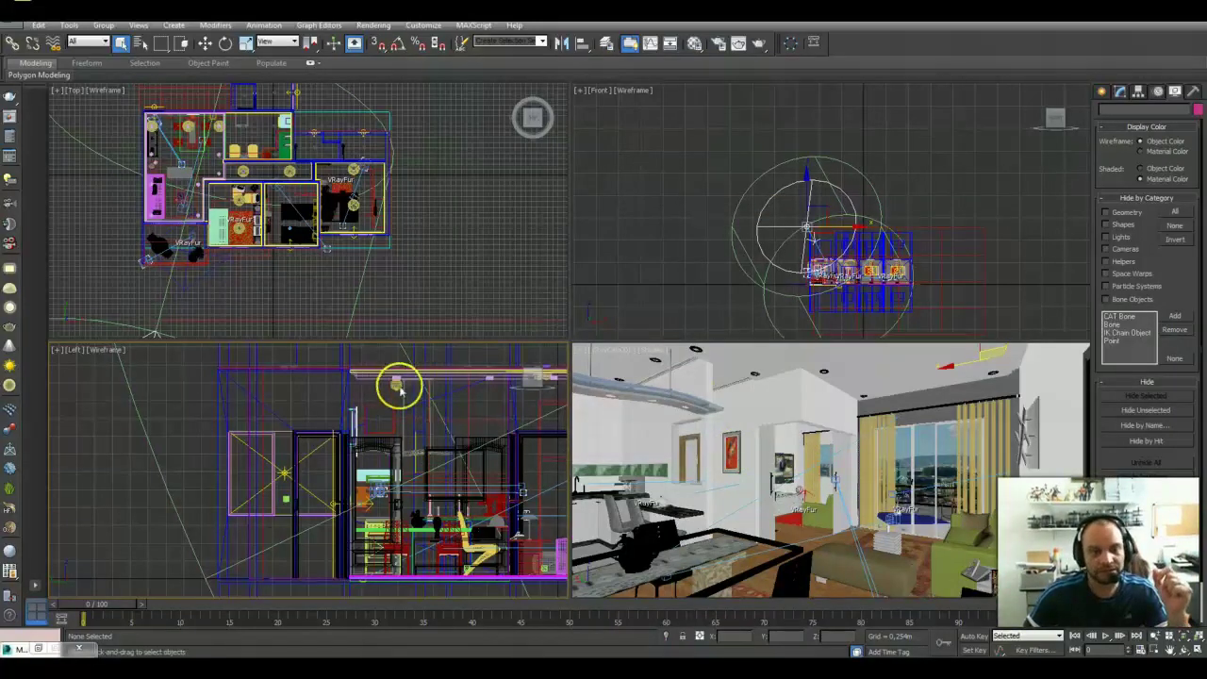
pyautogui.click(623, 212)
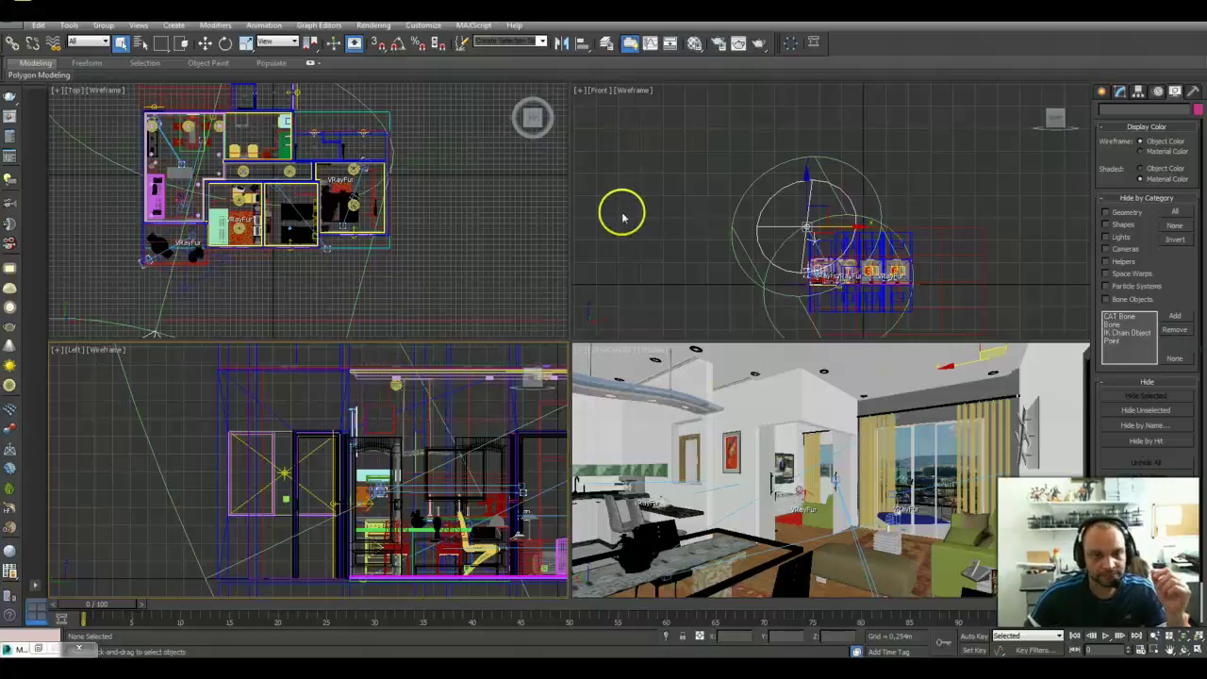
pyautogui.click(488, 275)
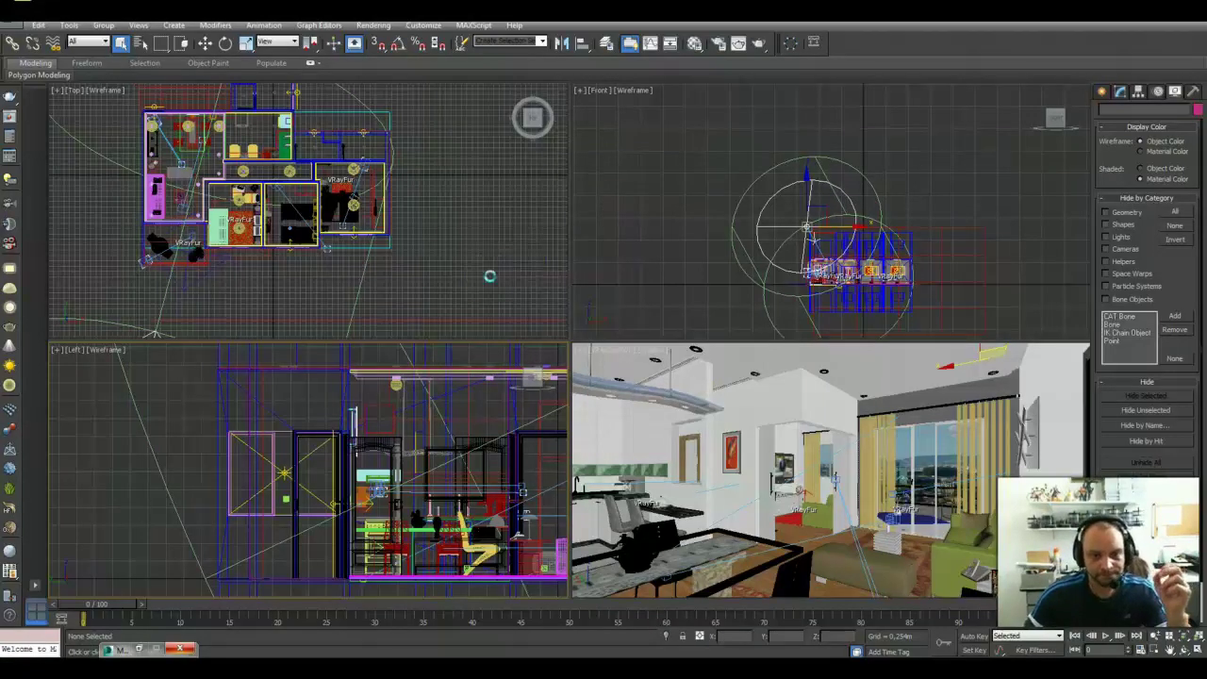
pyautogui.click(393, 360)
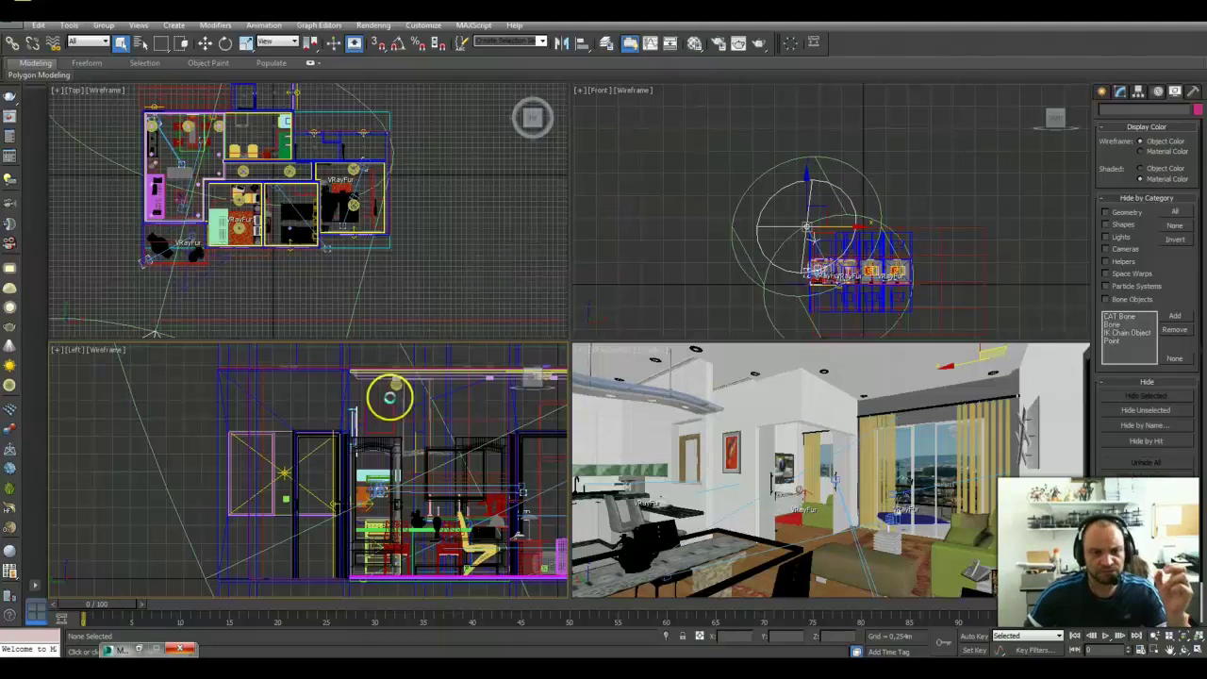
pyautogui.click(395, 380)
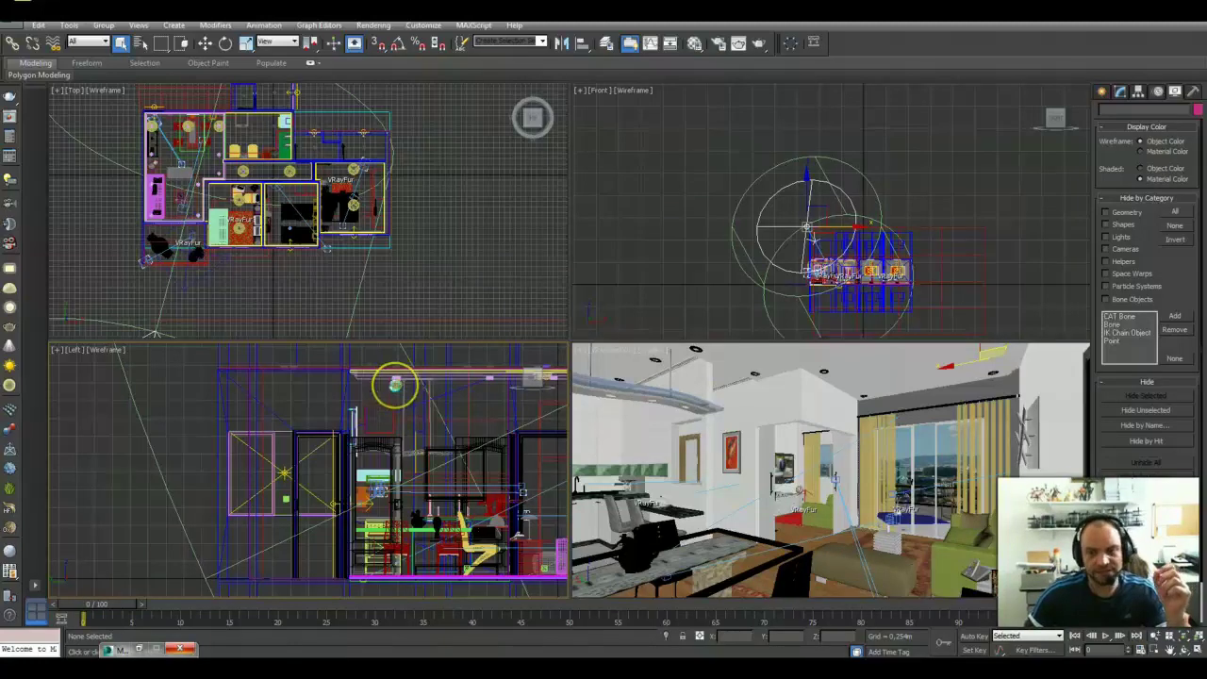
pyautogui.click(289, 257)
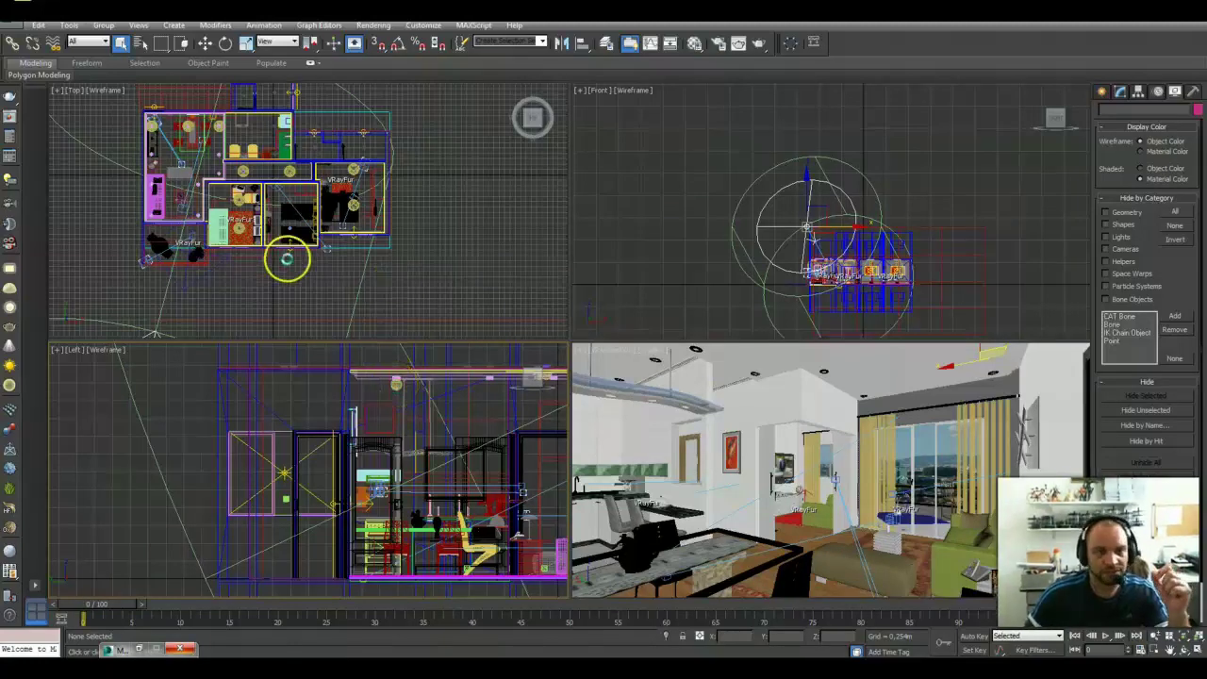
pyautogui.click(739, 369)
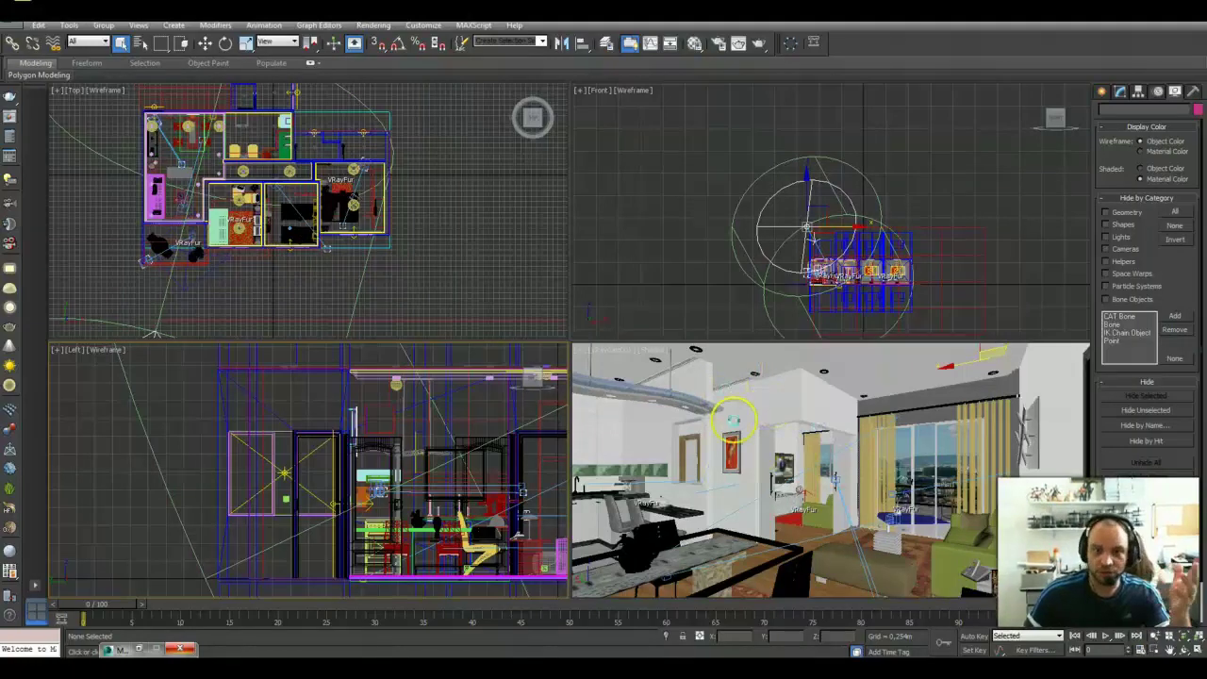
# Move the Material Editor aside and place a VRaySun light, VRaySun01, in the Top viewport.
pyautogui.click(766, 421)
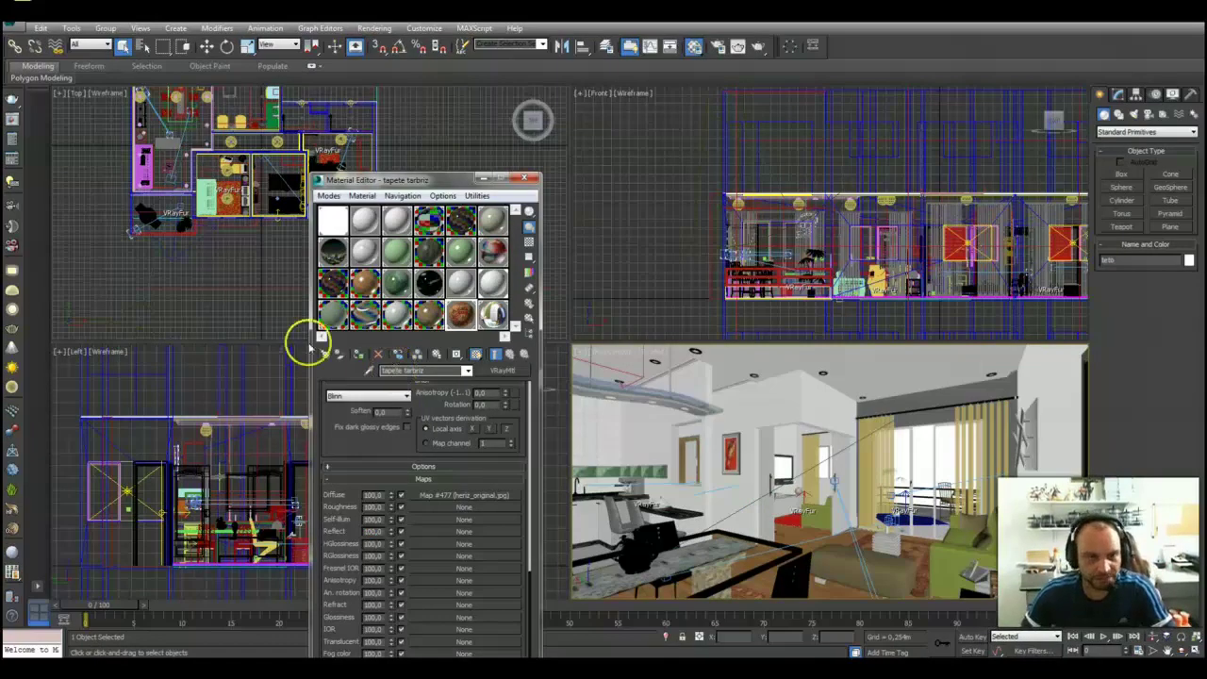
pyautogui.moveTo(358, 179)
pyautogui.mouseDown()
pyautogui.moveTo(404, 106)
pyautogui.moveTo(399, 126)
pyautogui.mouseUp()
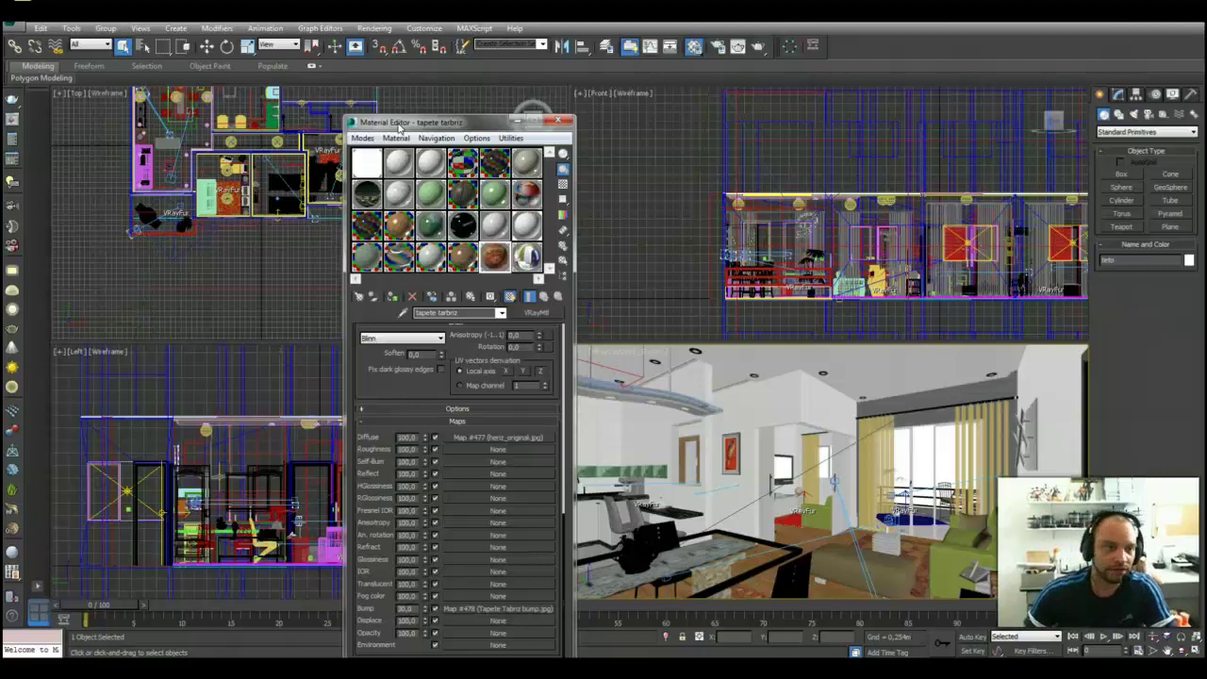
pyautogui.click(152, 316)
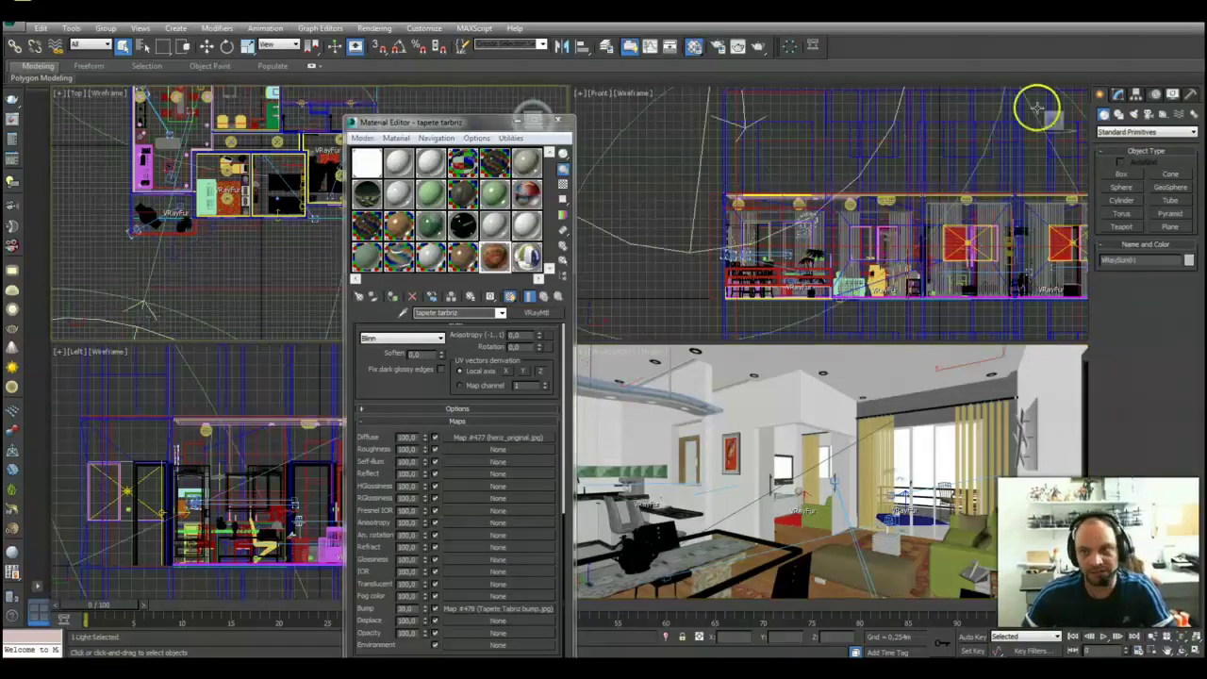
# Disable the VRaySun light and select an extruded object in the Top view.
pyautogui.click(1117, 96)
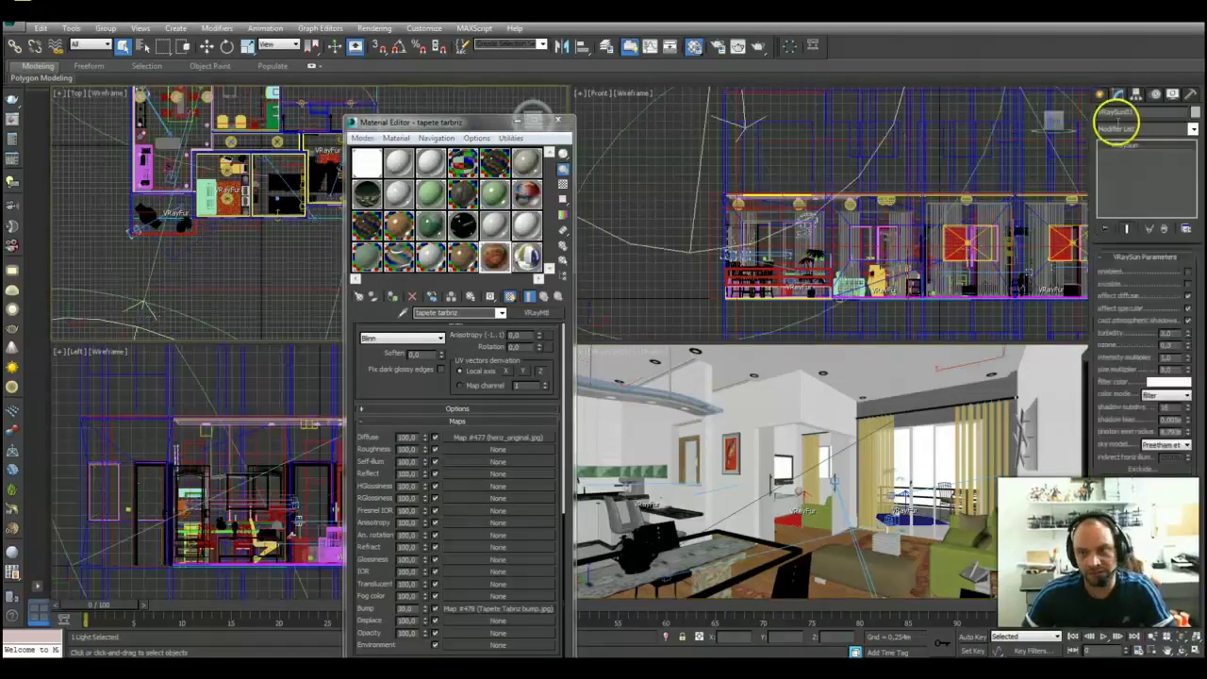
pyautogui.click(1187, 271)
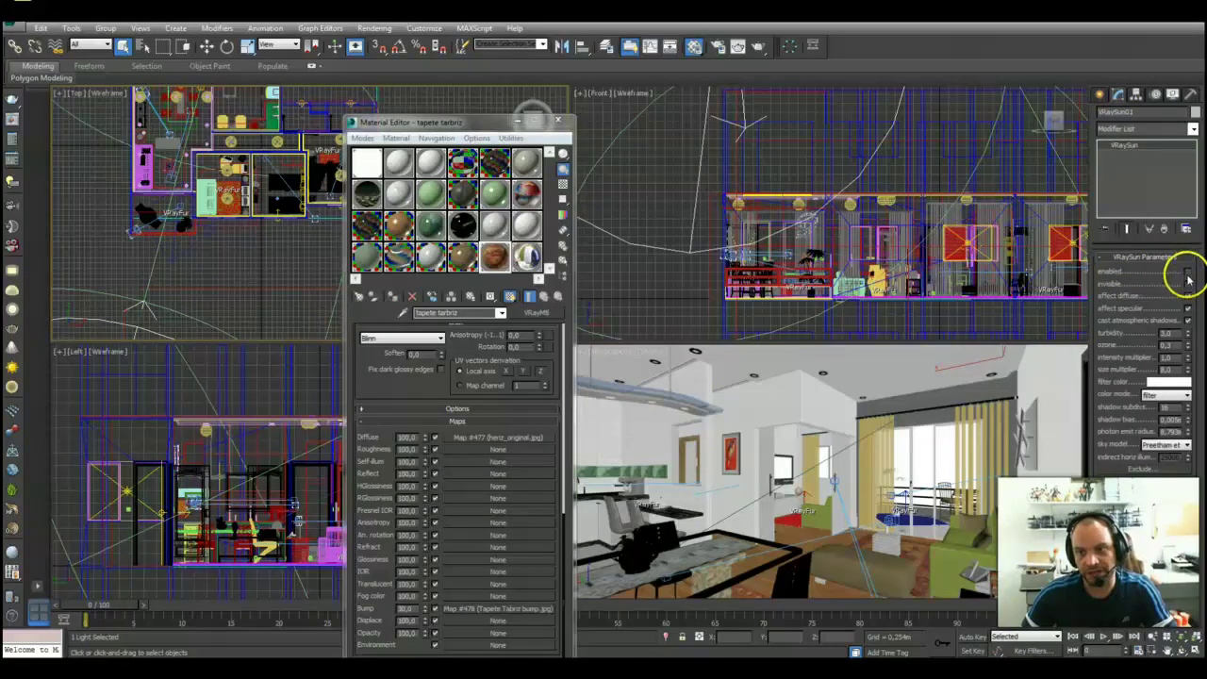
pyautogui.moveTo(316, 217); pyautogui.dragTo(94, 247)
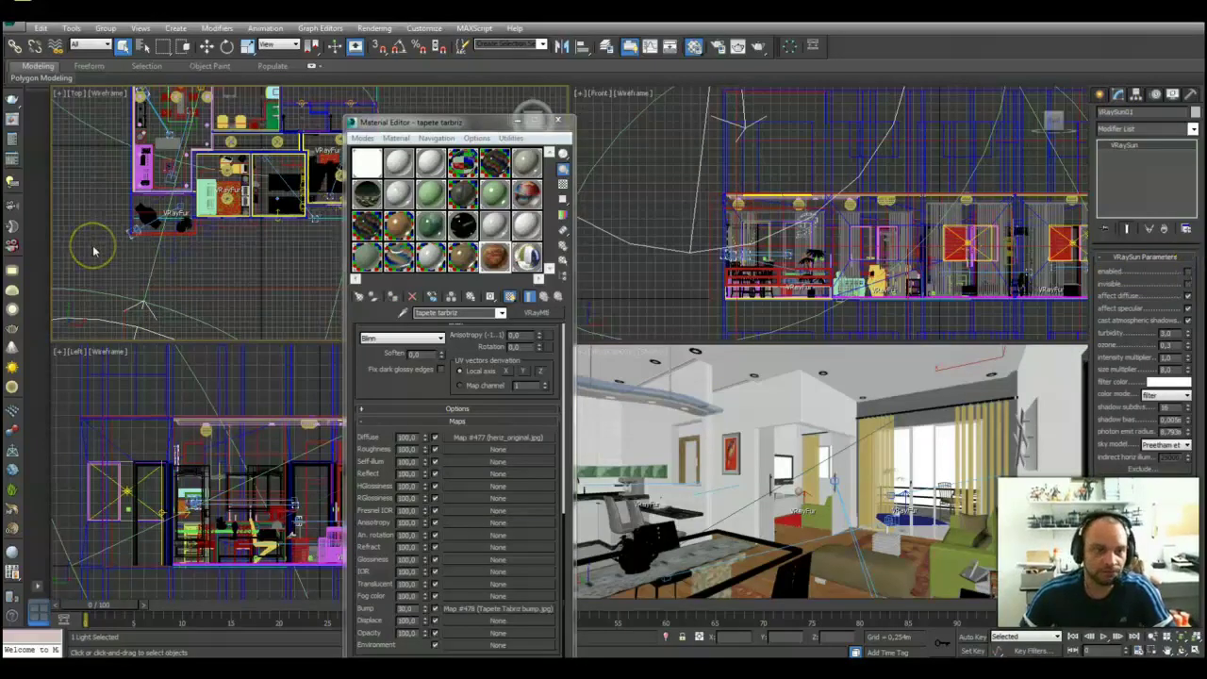
pyautogui.click(620, 354)
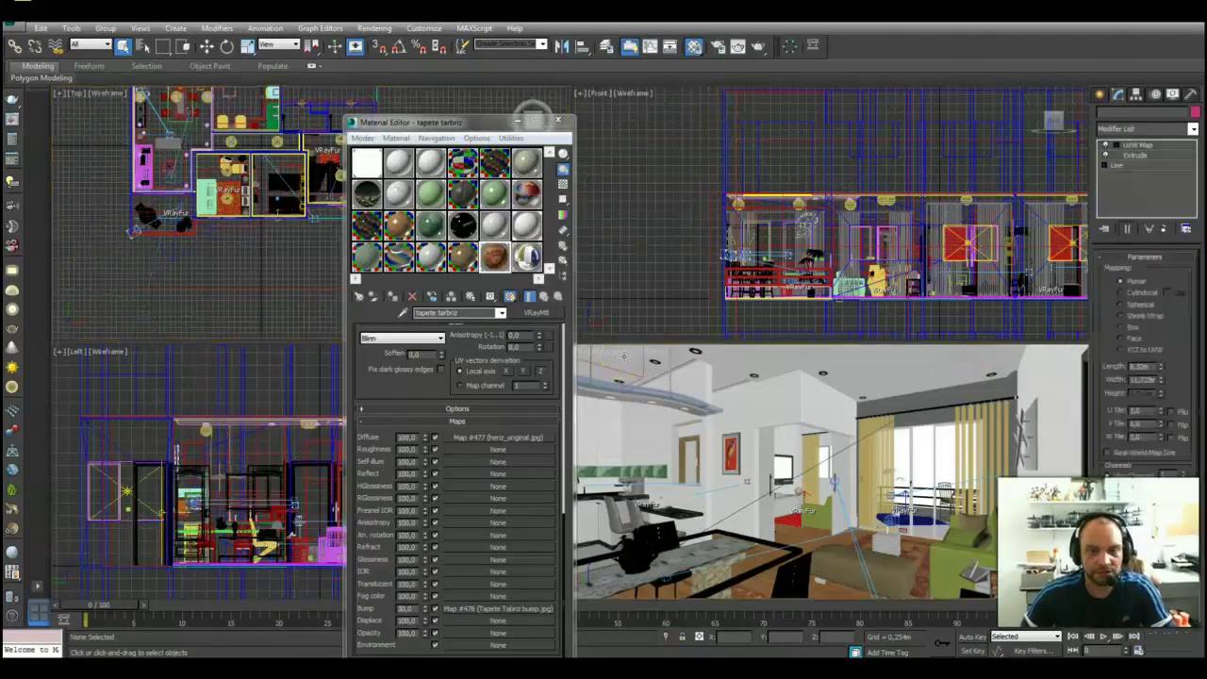
# Darken the environment background colour to near black and close Environment and Effects.
pyautogui.press('8')
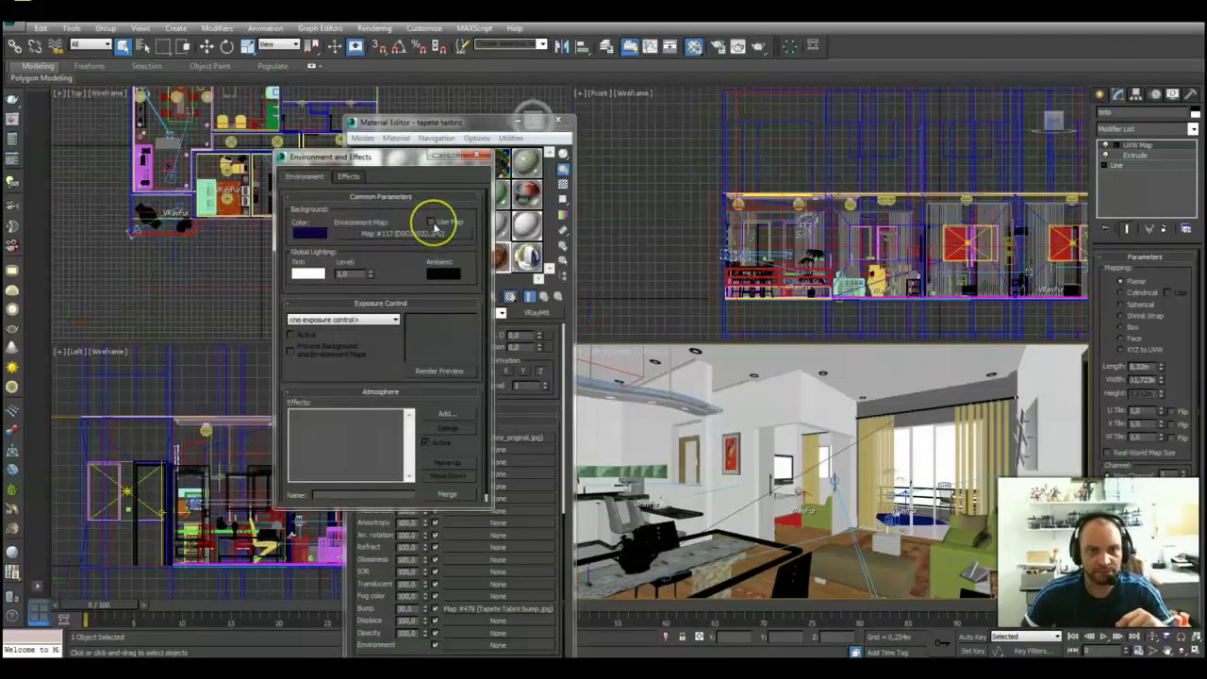
pyautogui.click(308, 232)
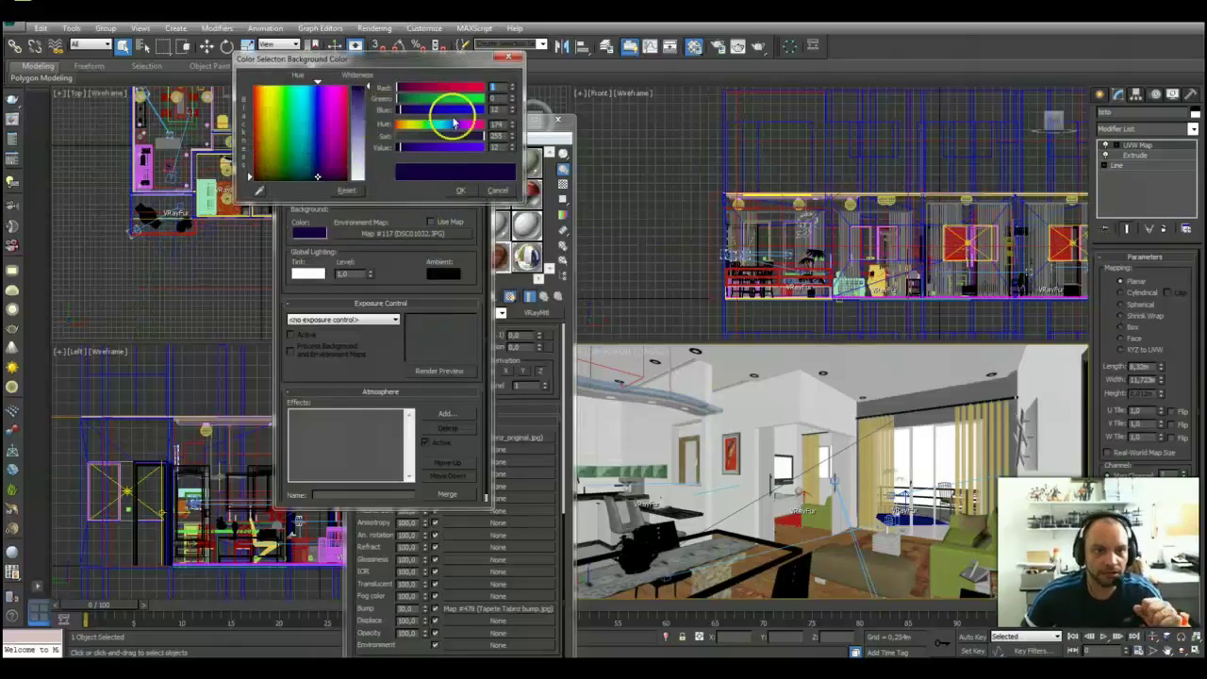
pyautogui.moveTo(401, 148); pyautogui.dragTo(400, 149)
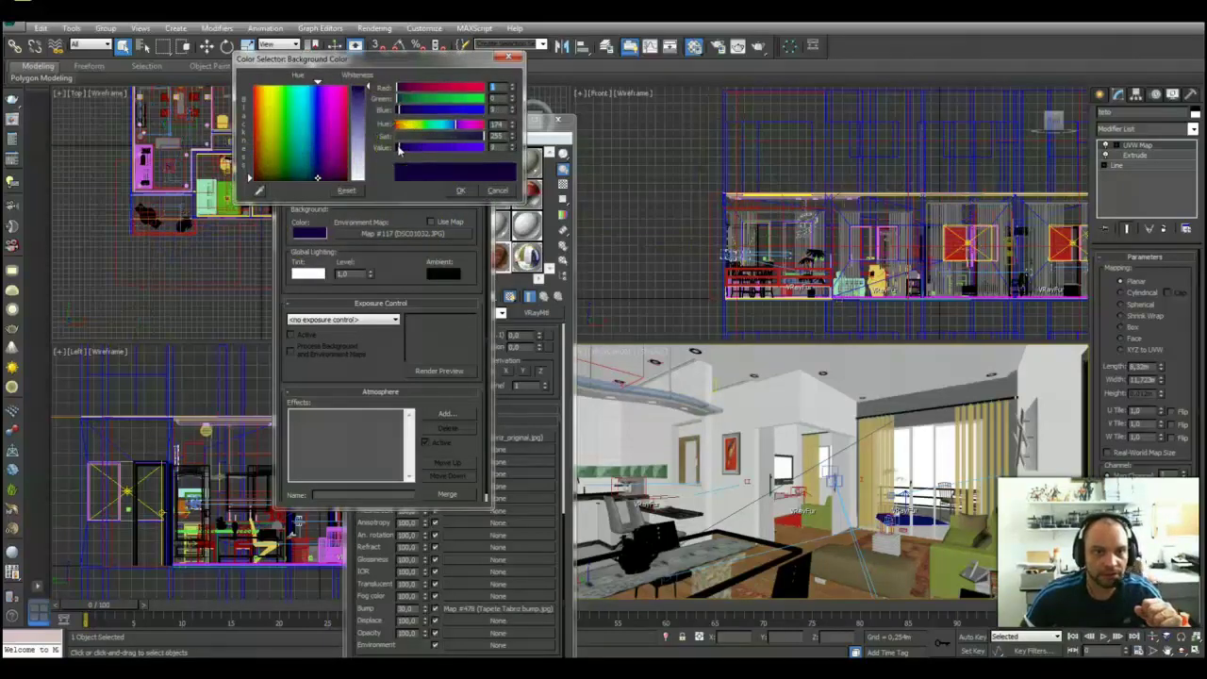
pyautogui.click(461, 189)
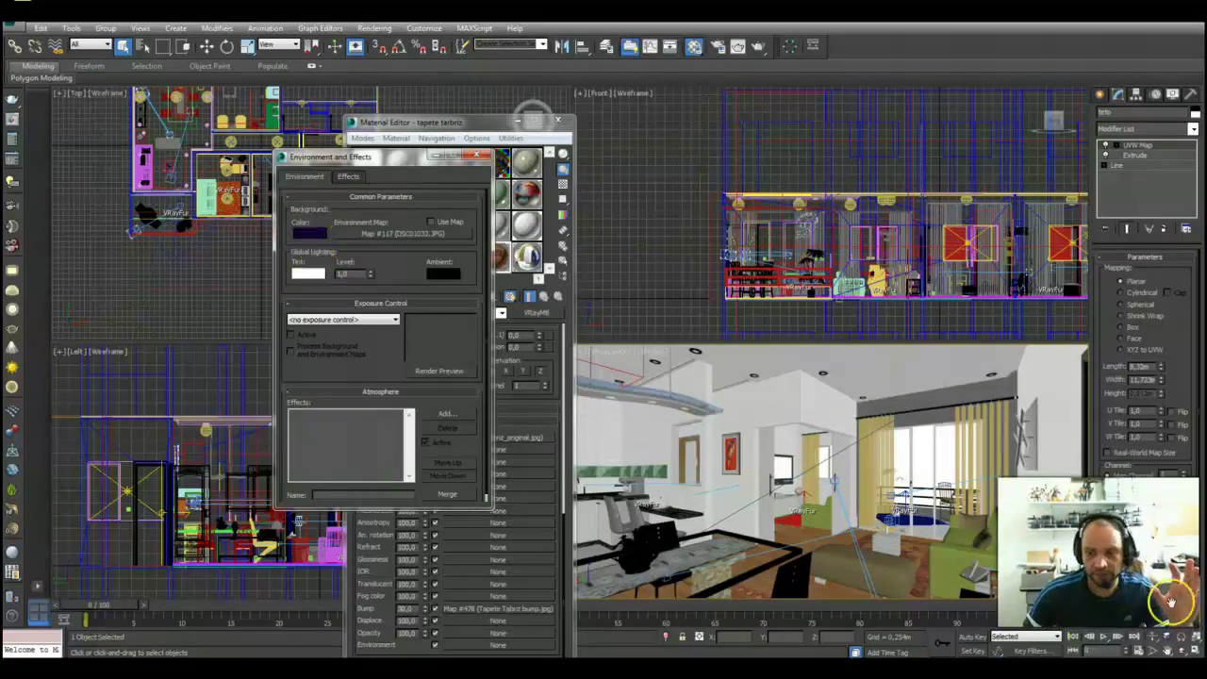
pyautogui.click(478, 155)
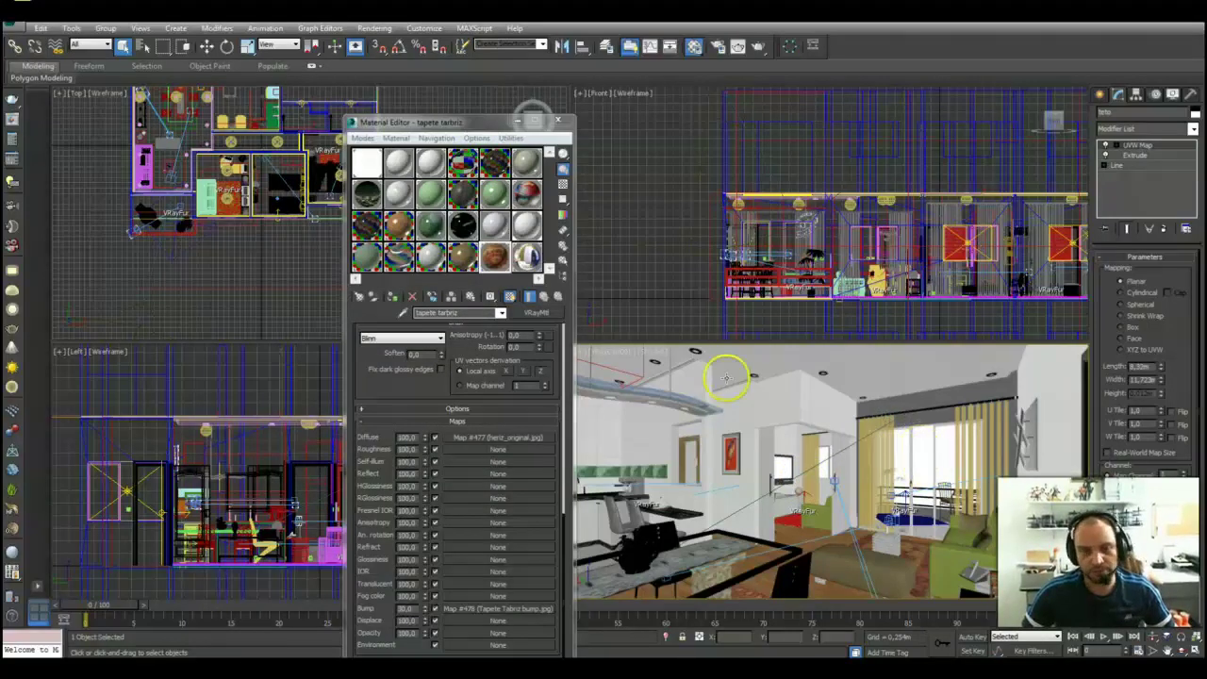
# Show the 07 - Default city-lights light material's texture in the viewport.
pyautogui.click(368, 196)
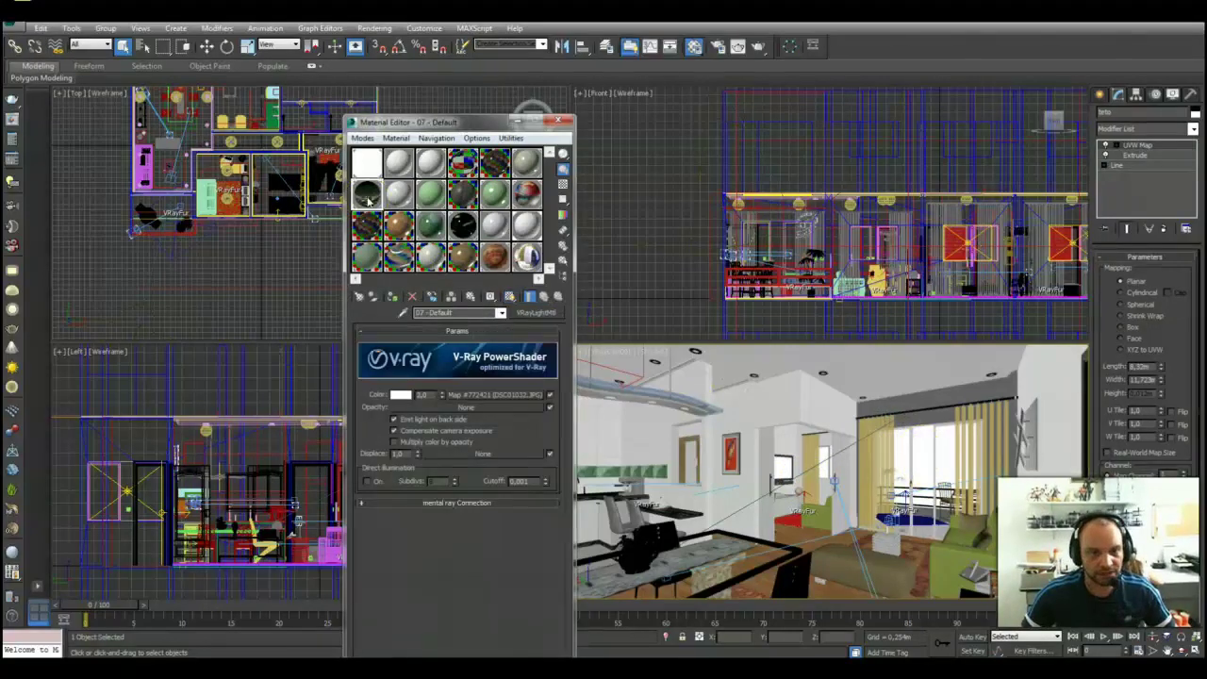
pyautogui.doubleClick(367, 196)
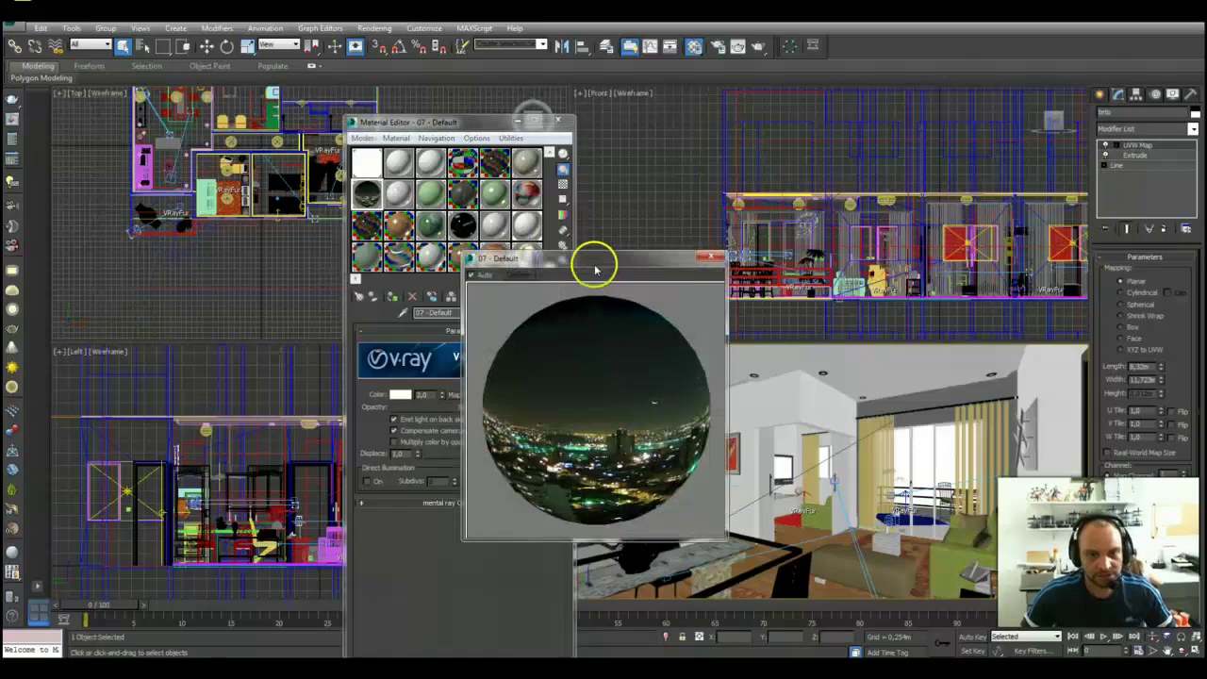
pyautogui.moveTo(591, 268); pyautogui.dragTo(709, 71)
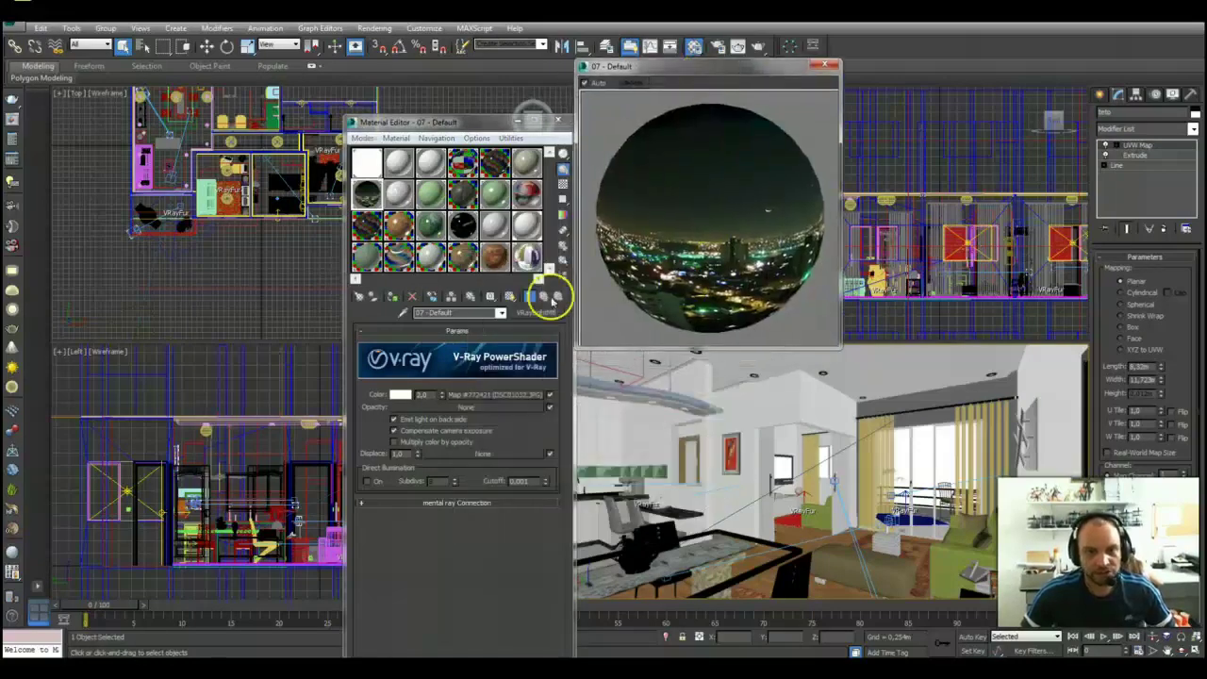
pyautogui.click(530, 298)
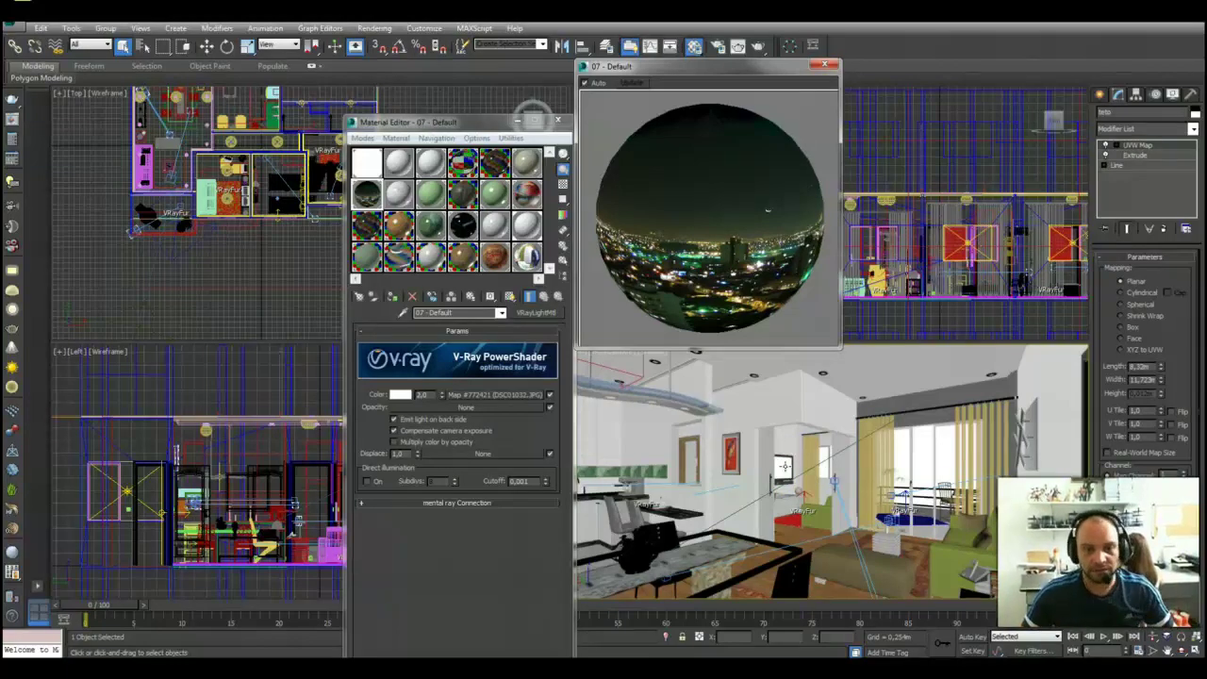
# Close the magnified material preview and select the dining room light group.
pyautogui.click(440, 432)
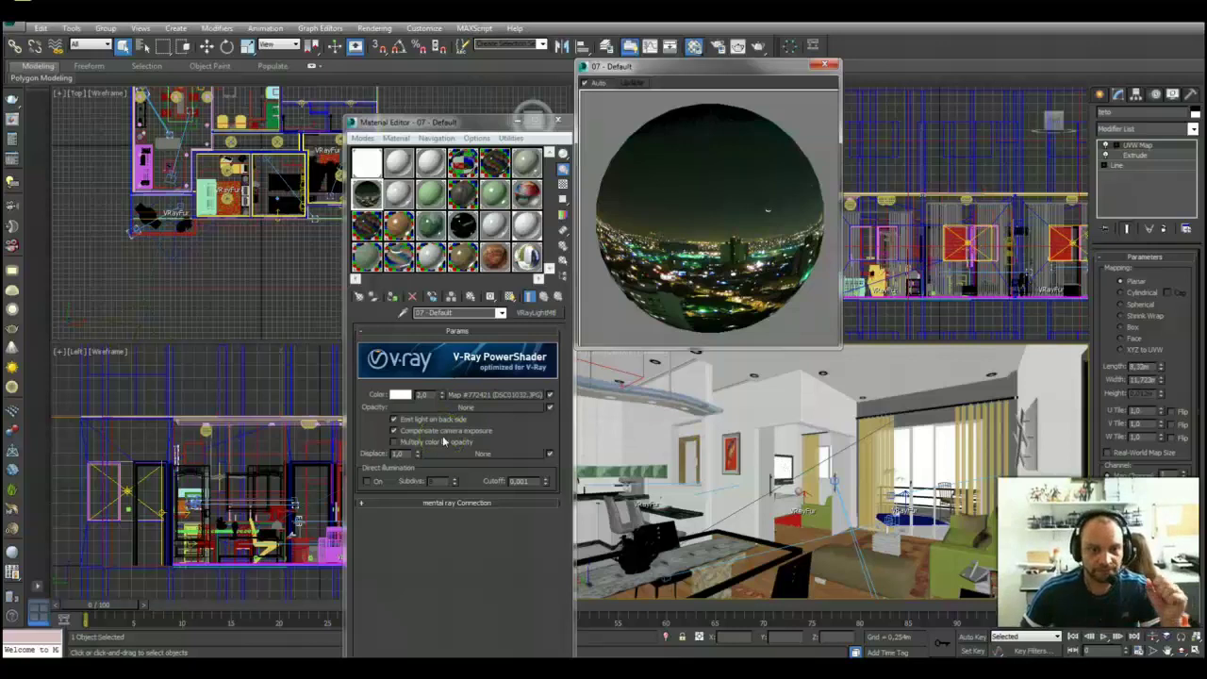
pyautogui.click(825, 66)
pyautogui.moveTo(472, 126)
pyautogui.mouseDown()
pyautogui.moveTo(407, 136)
pyautogui.moveTo(524, 143)
pyautogui.mouseUp()
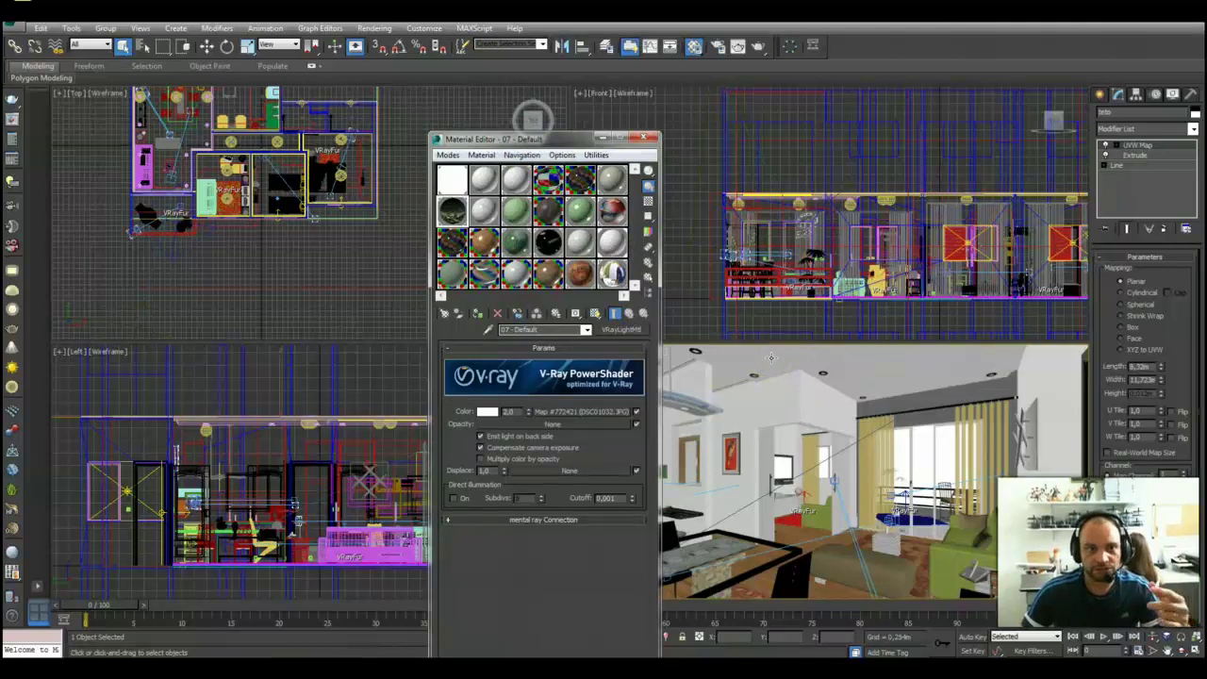
pyautogui.click(776, 365)
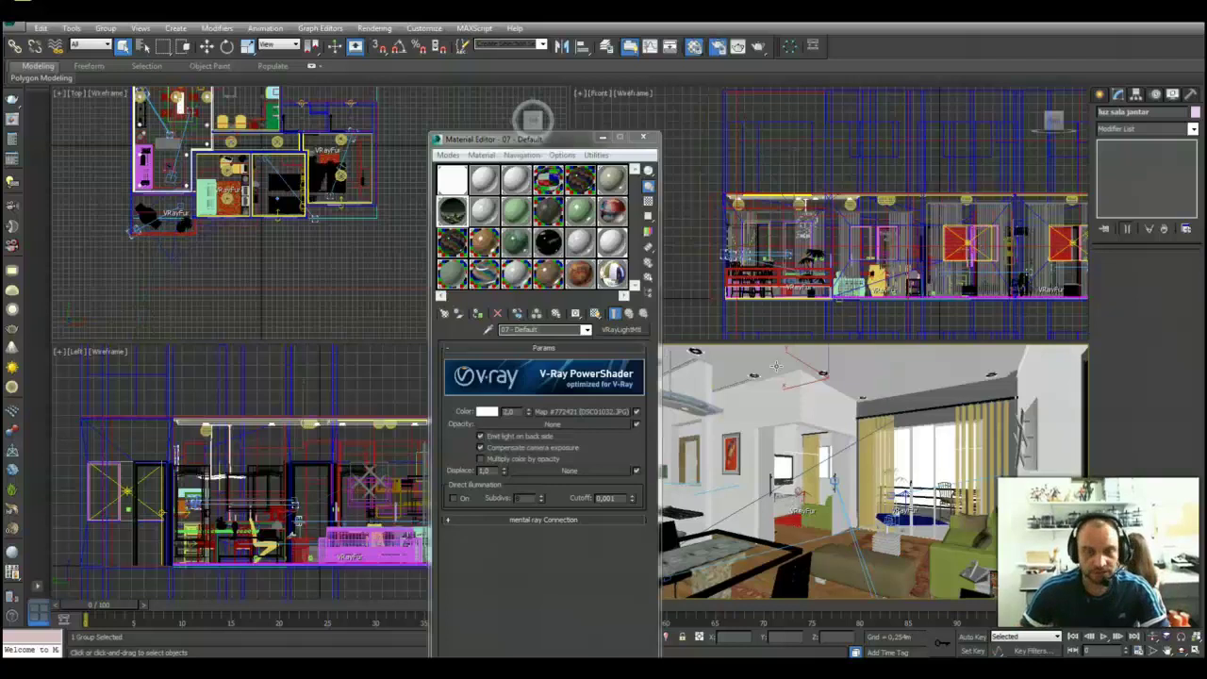
# Render the apartment interior in V-Ray at the 720 × 486 output size preset.
pyautogui.press('F10')
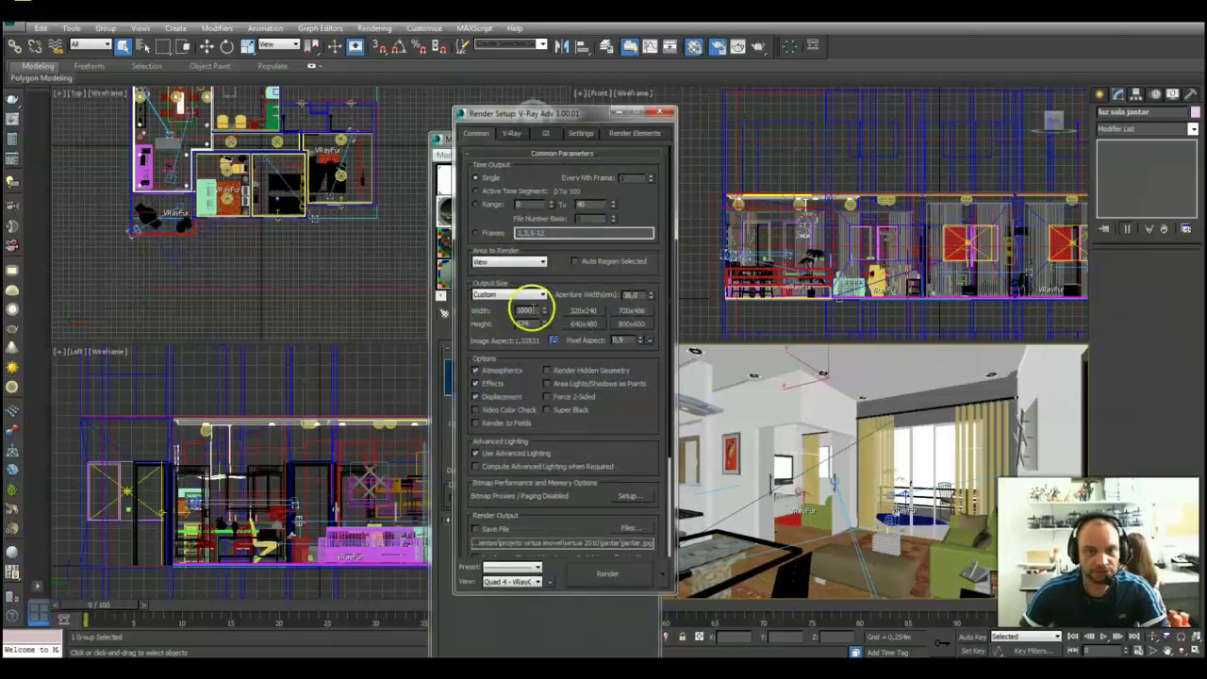
pyautogui.click(631, 310)
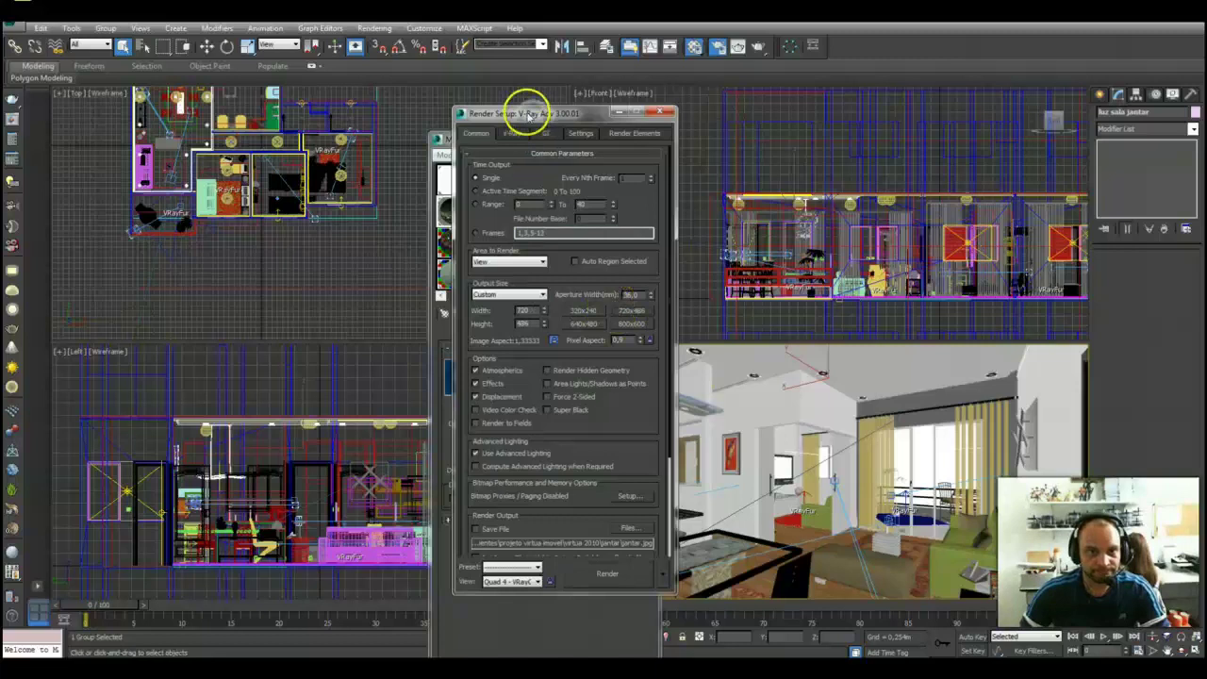
pyautogui.moveTo(526, 114); pyautogui.dragTo(290, 122)
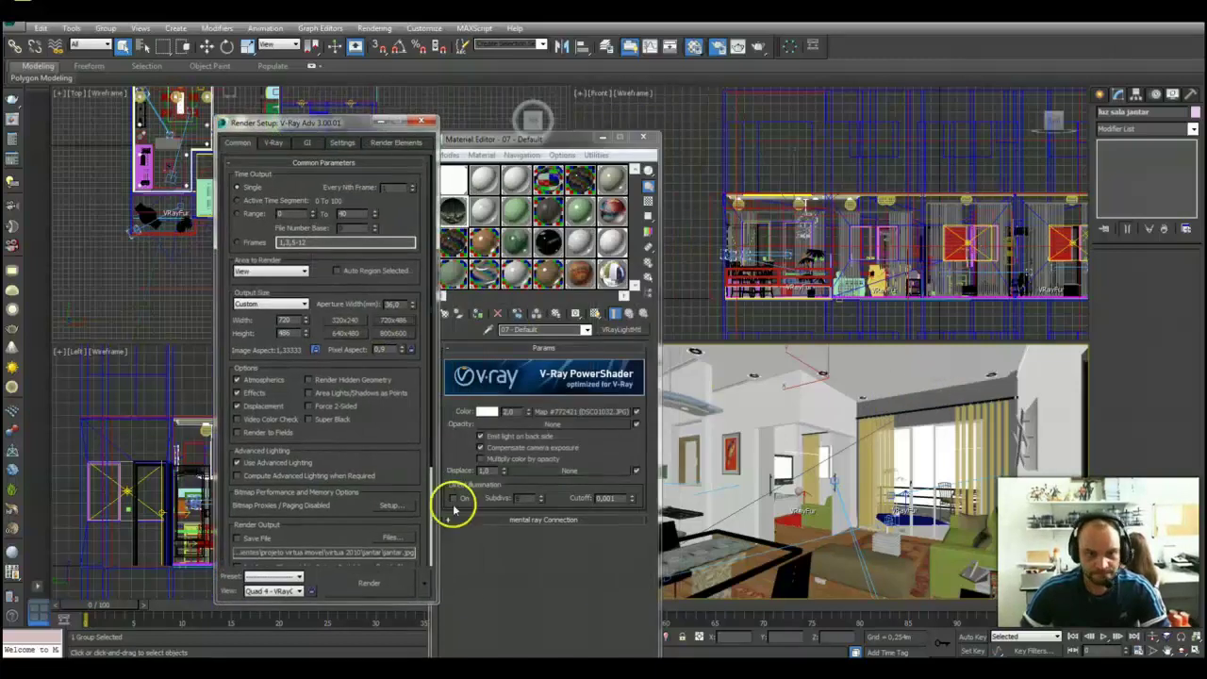
pyautogui.click(387, 581)
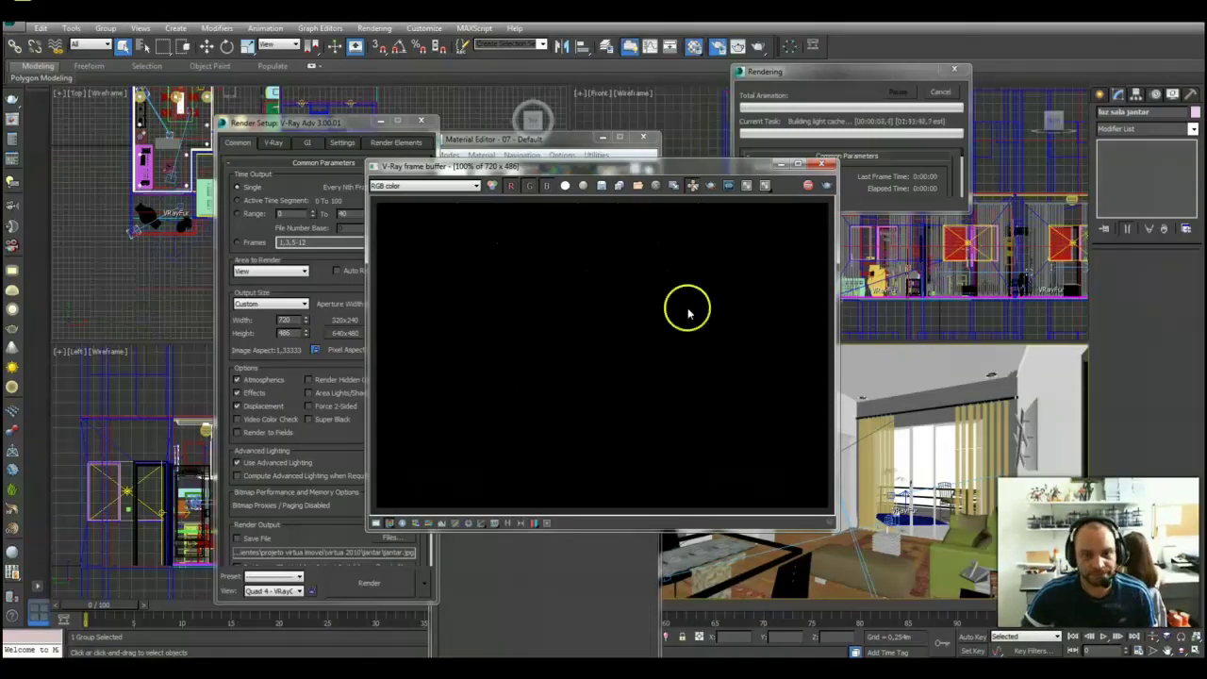
# Reposition the V-Ray frame buffer window while the night render finishes.
pyautogui.moveTo(590, 167)
pyautogui.mouseDown()
pyautogui.moveTo(654, 300)
pyautogui.moveTo(667, 281)
pyautogui.mouseUp()
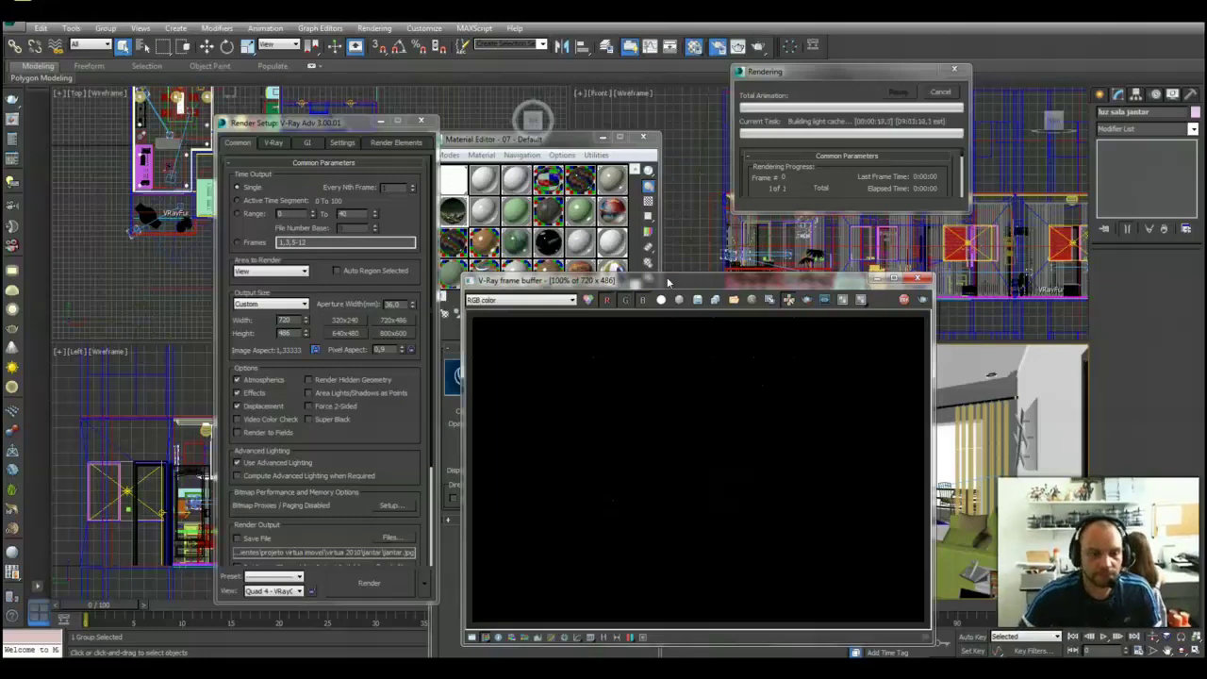
pyautogui.moveTo(668, 280); pyautogui.dragTo(662, 261)
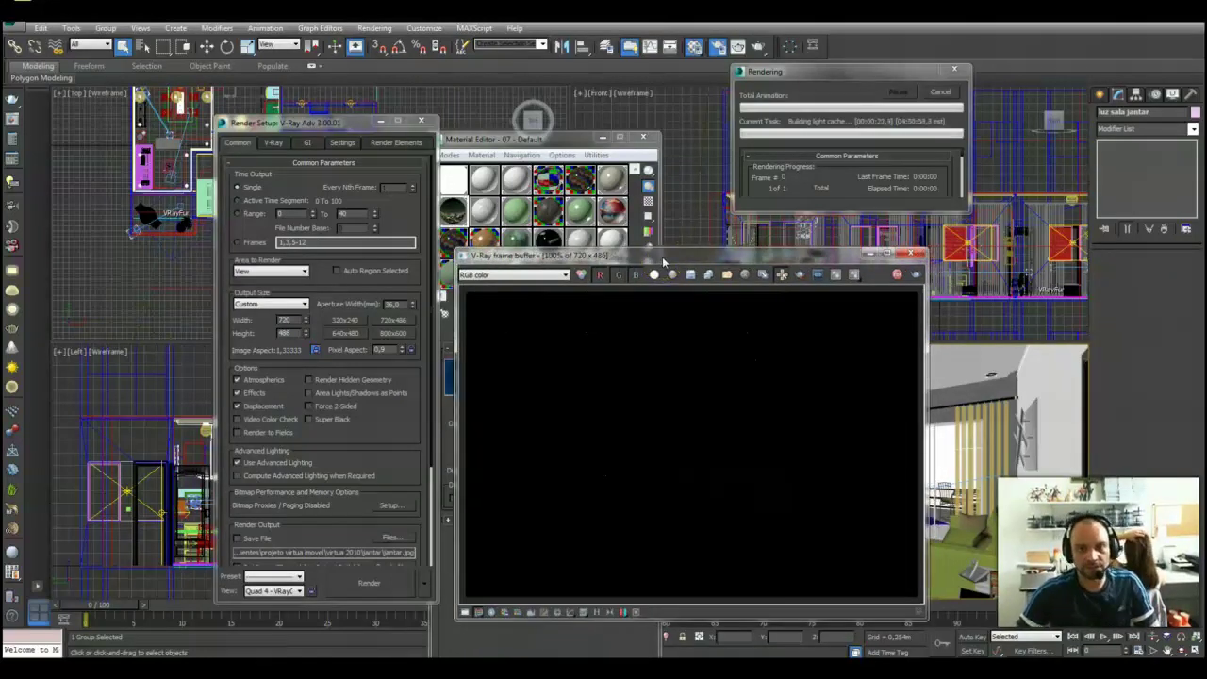
pyautogui.click(713, 485)
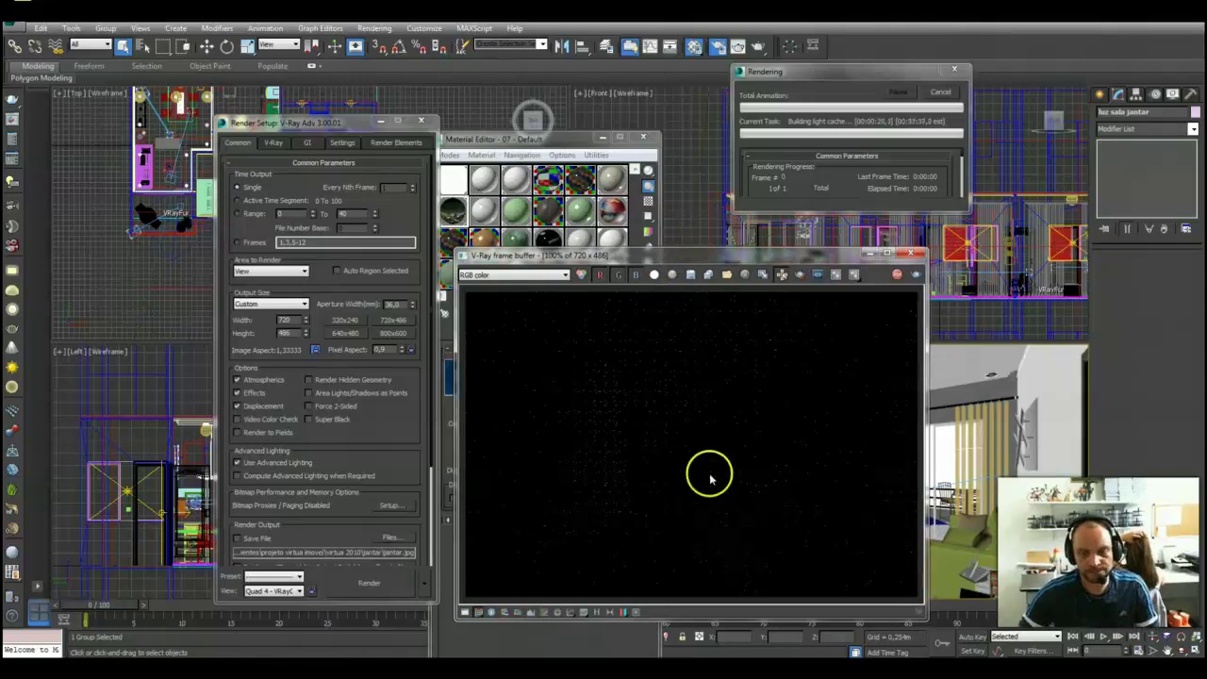
pyautogui.moveTo(611, 264); pyautogui.dragTo(605, 257)
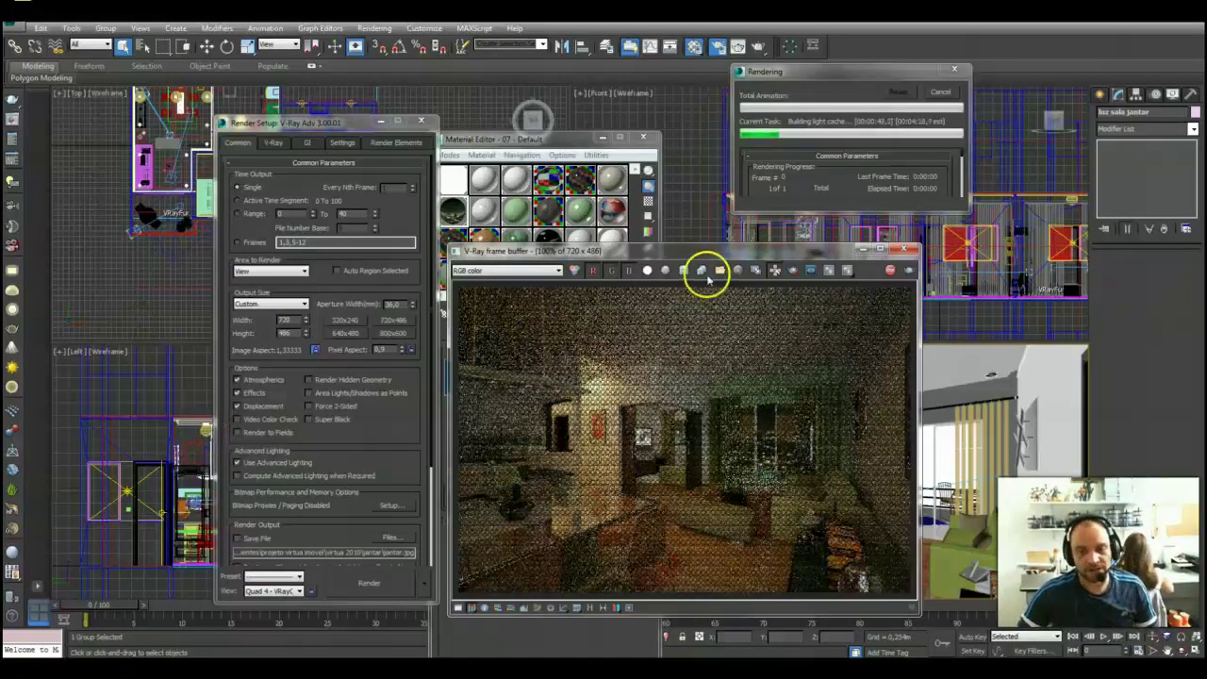
pyautogui.moveTo(674, 251); pyautogui.dragTo(679, 238)
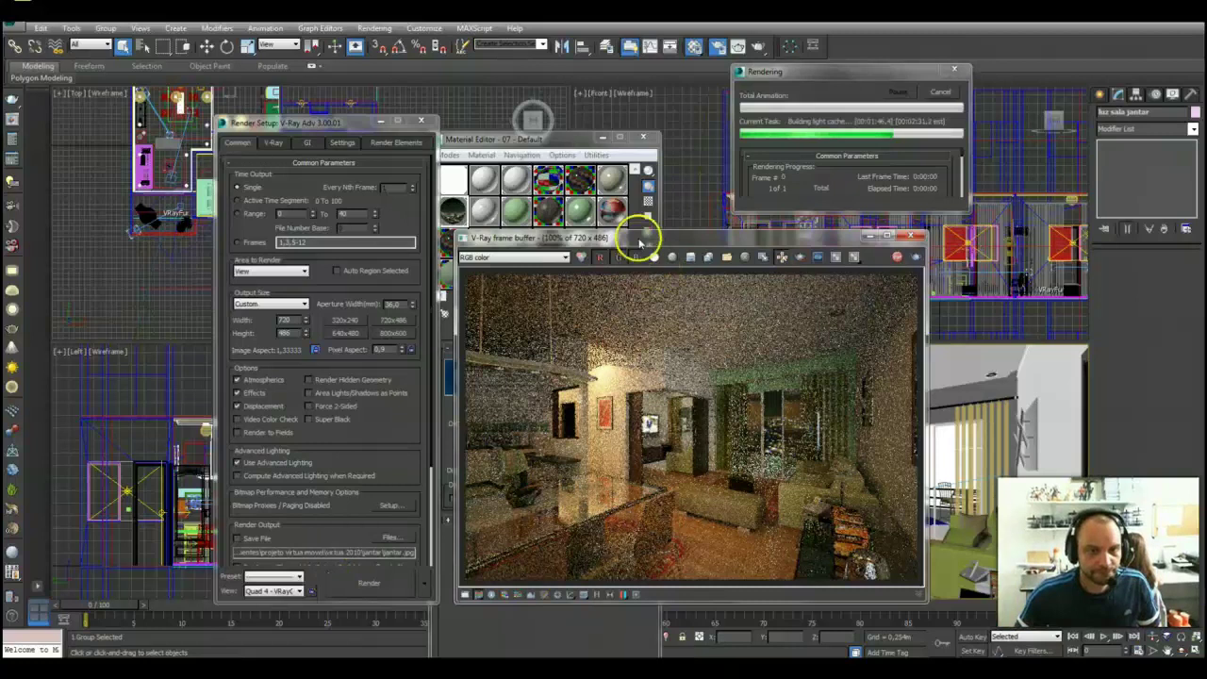
pyautogui.moveTo(641, 235); pyautogui.dragTo(685, 237)
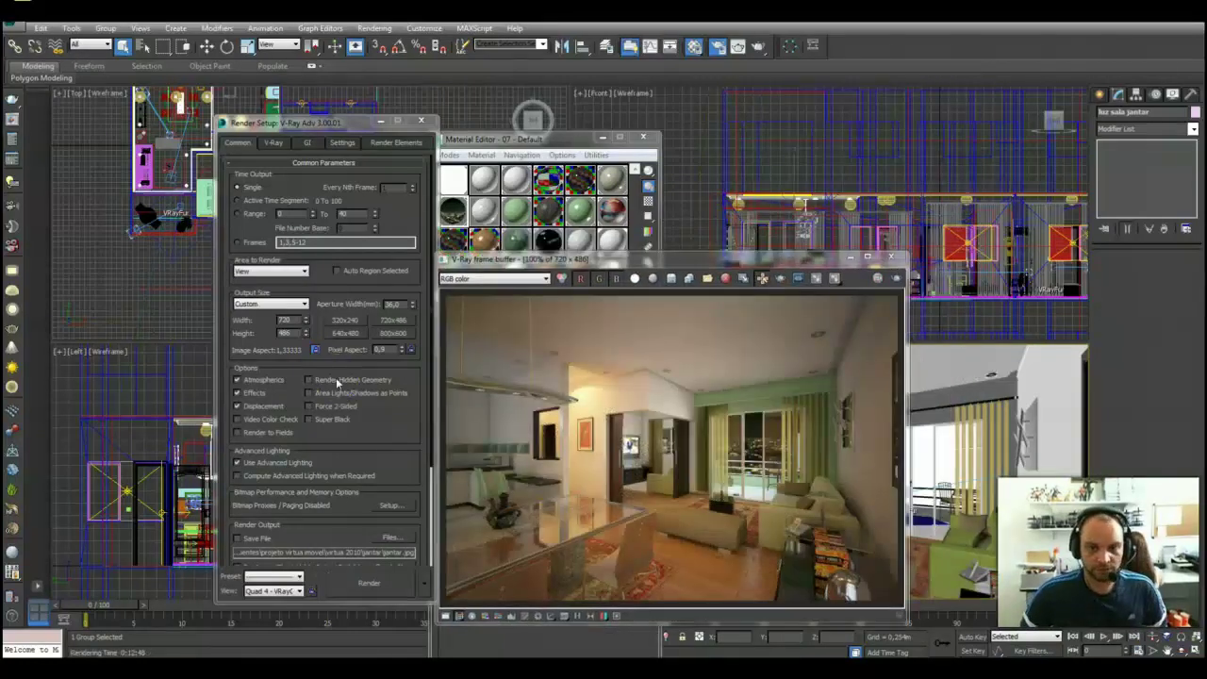
# Rearrange the V-Ray frame buffer and dialogs to reveal the material editor.
pyautogui.click(727, 210)
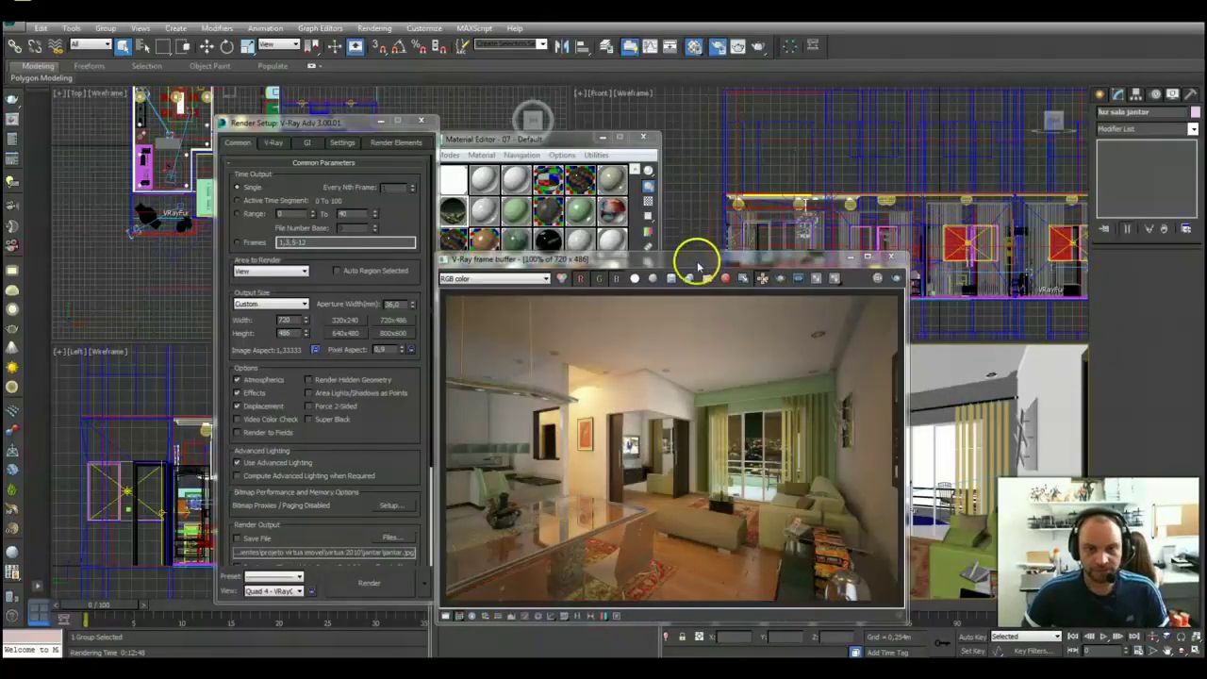
pyautogui.moveTo(707, 244); pyautogui.dragTo(691, 247)
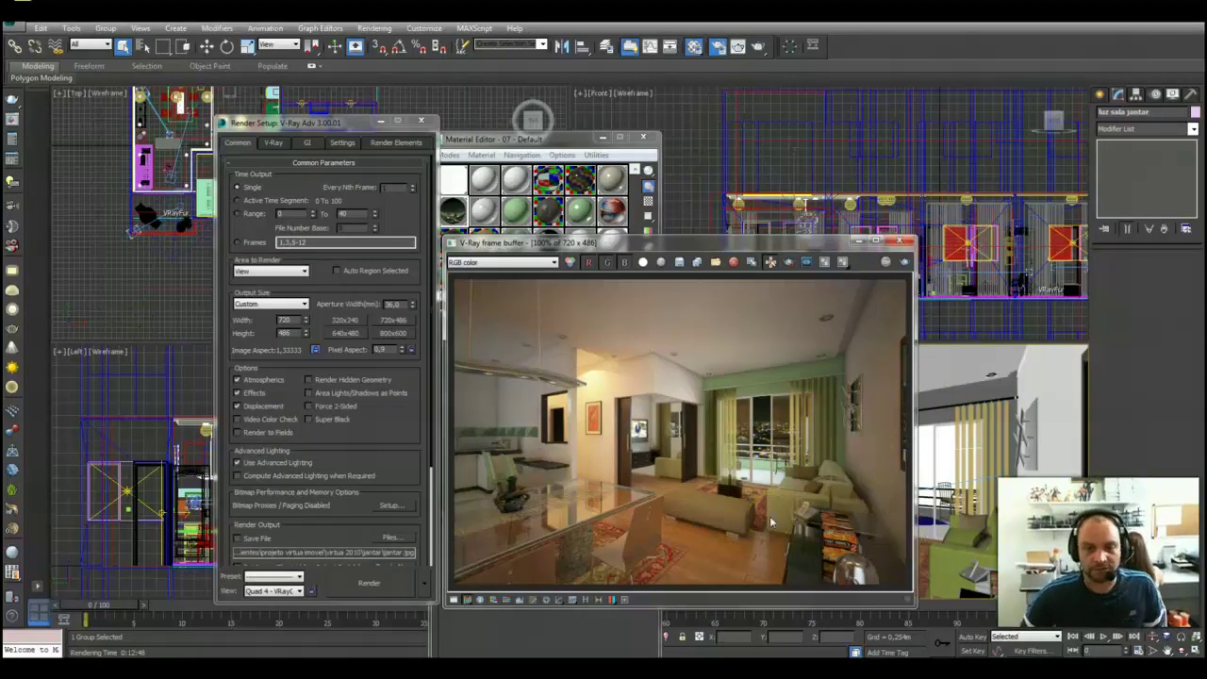
pyautogui.click(812, 471)
pyautogui.moveTo(812, 471); pyautogui.dragTo(557, 474)
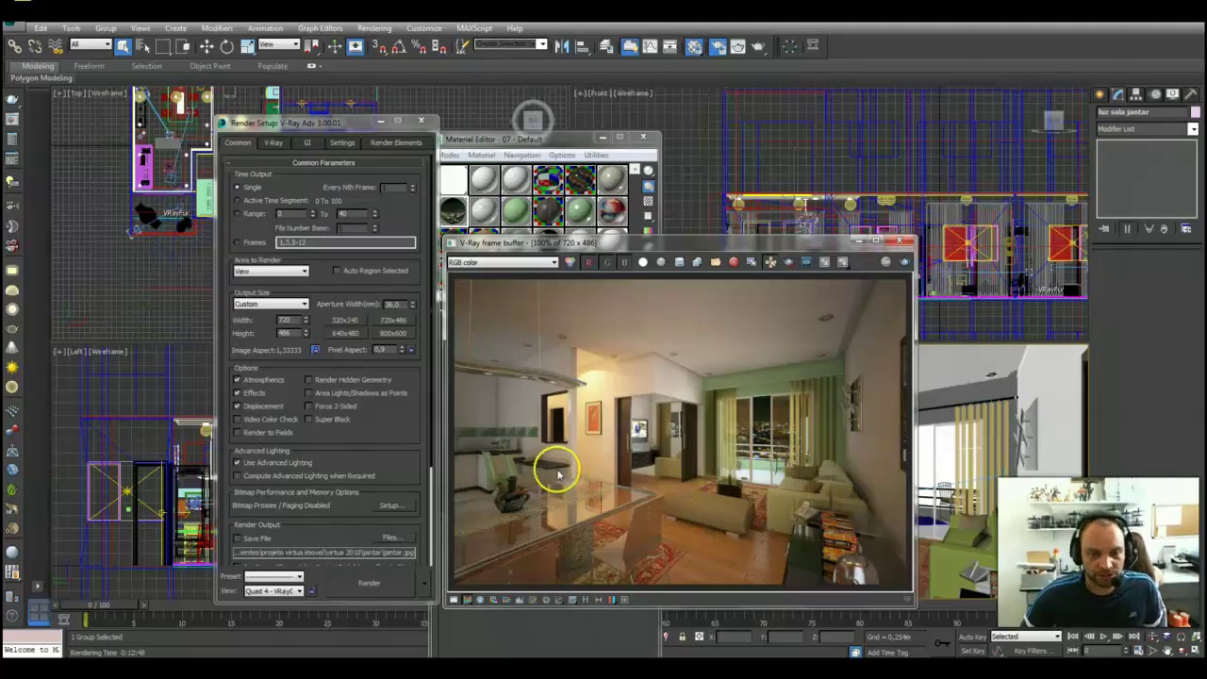
pyautogui.moveTo(557, 475)
pyautogui.mouseDown()
pyautogui.moveTo(550, 483)
pyautogui.moveTo(608, 507)
pyautogui.moveTo(540, 366)
pyautogui.mouseUp()
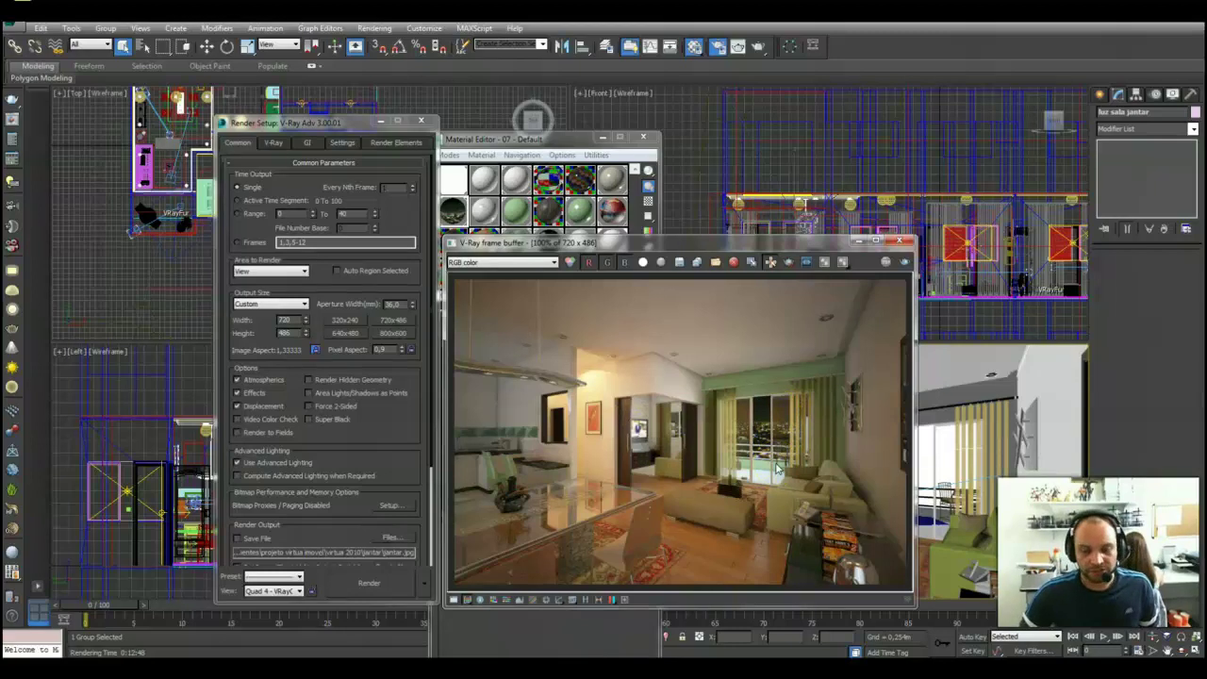
pyautogui.click(653, 252)
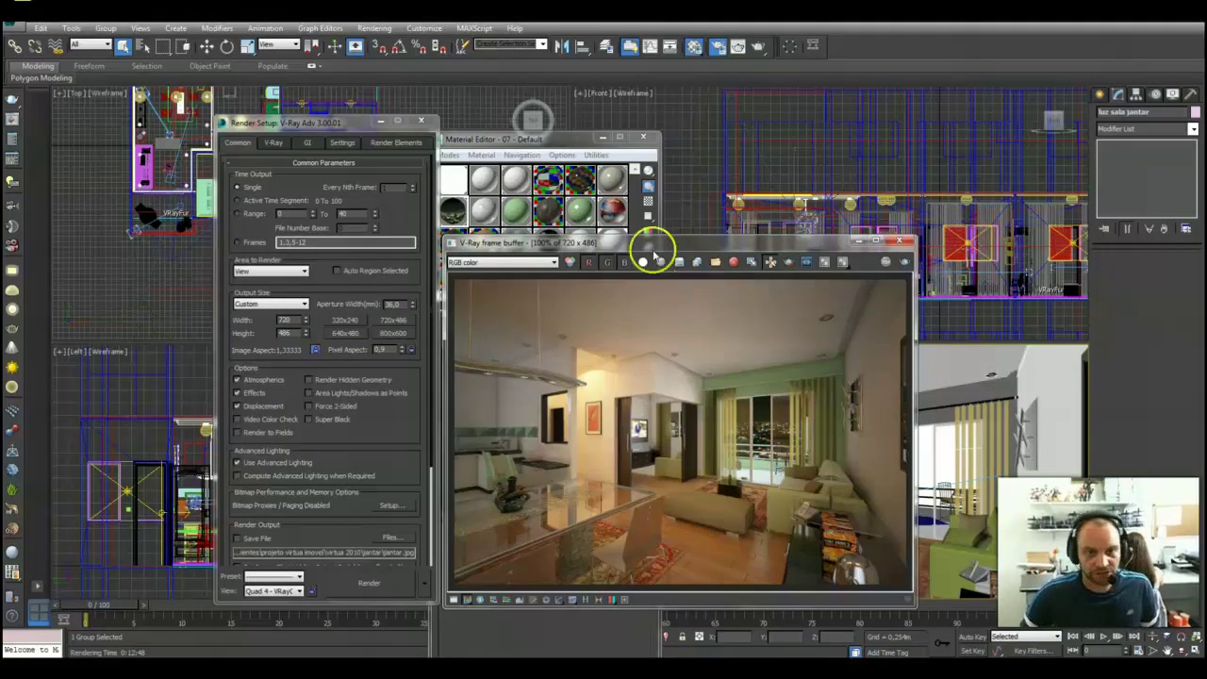
pyautogui.moveTo(653, 253); pyautogui.dragTo(877, 266)
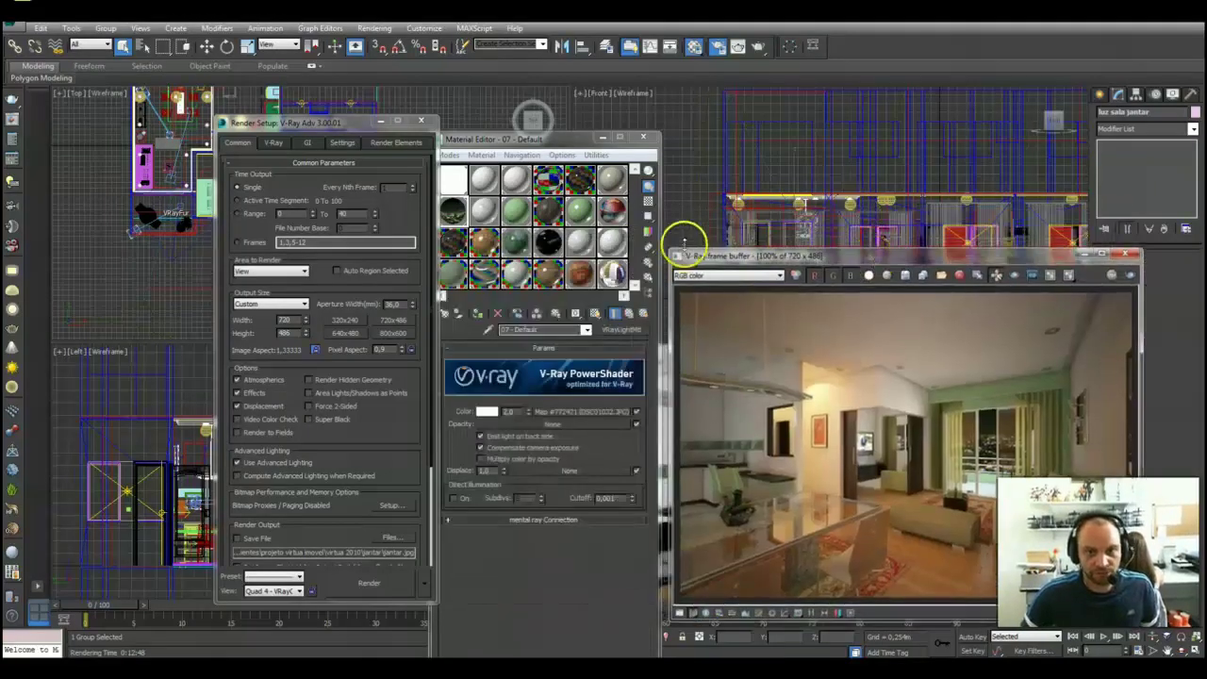
# Deselect everything and open Environment and Effects (8) beside the finished render.
pyautogui.click(682, 200)
pyautogui.press('8')
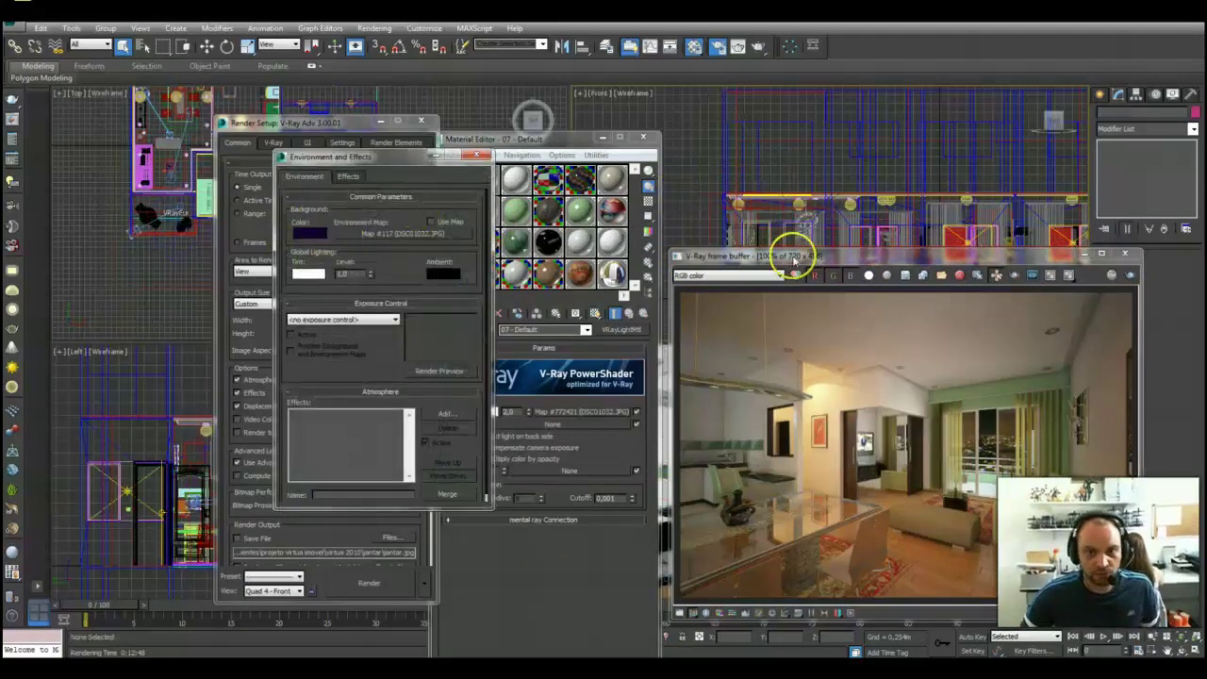
pyautogui.moveTo(795, 256); pyautogui.dragTo(613, 237)
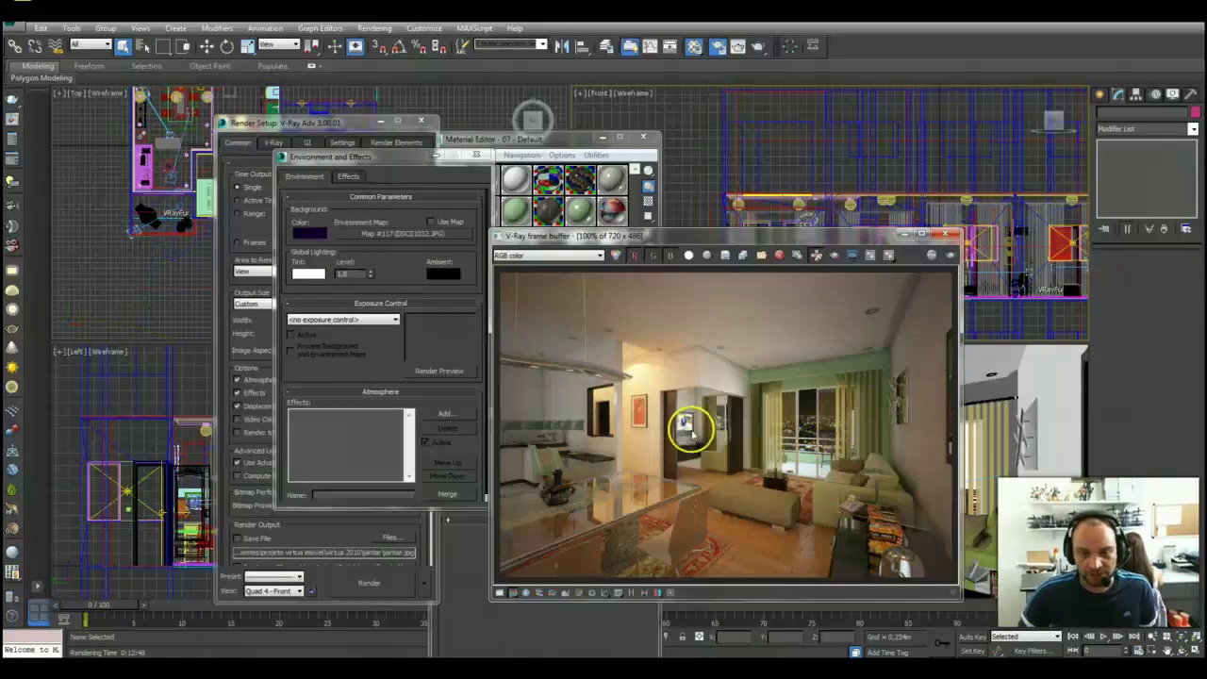
pyautogui.moveTo(747, 235); pyautogui.dragTo(775, 218)
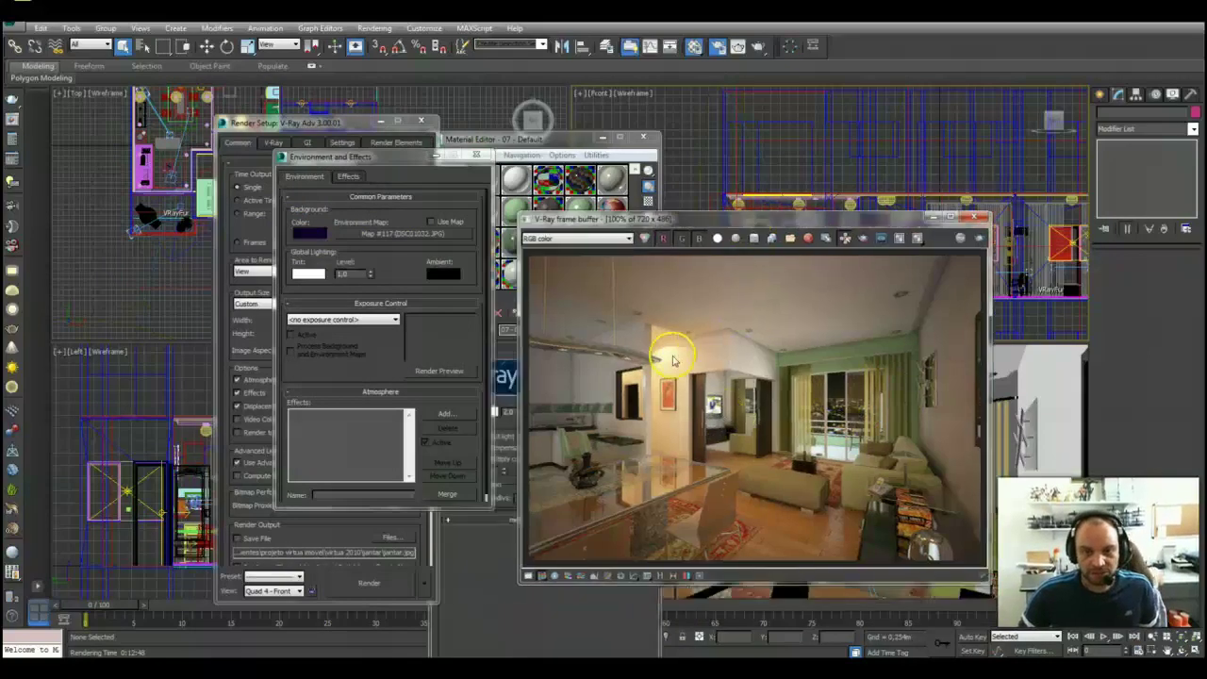
# Select PhotometricLight03 in the Left viewport and change its intensity unit.
pyautogui.click(202, 431)
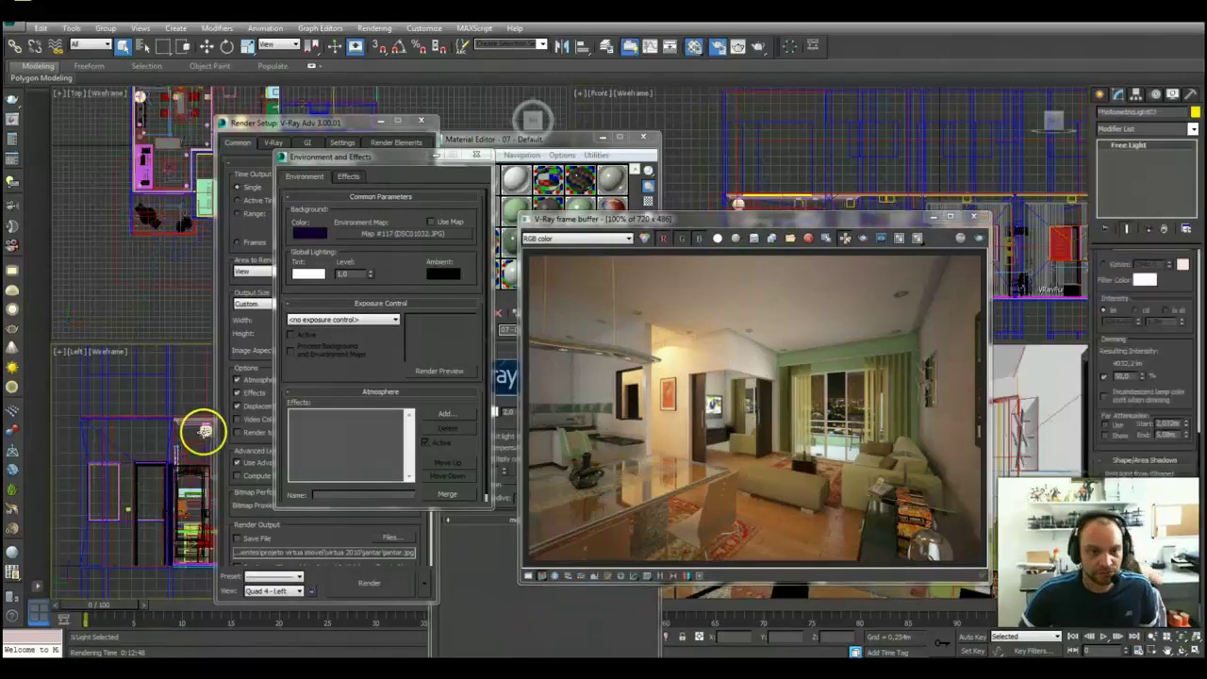
pyautogui.hotkey('ctrl', 'z')
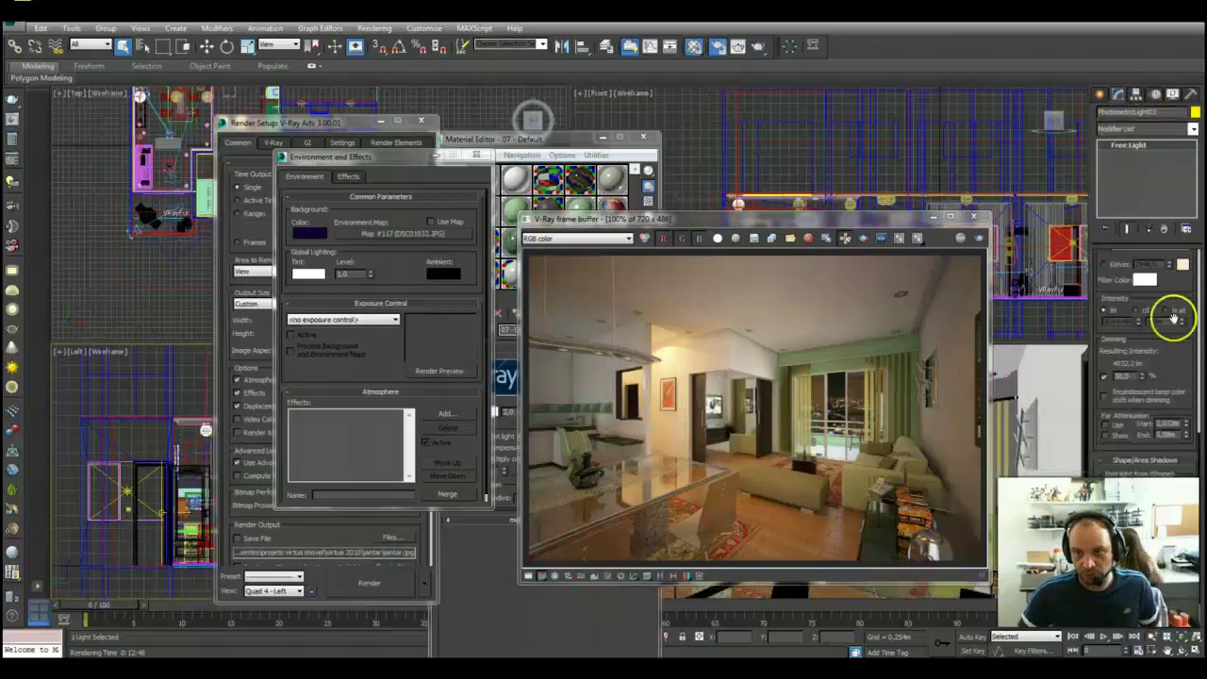
pyautogui.click(1174, 316)
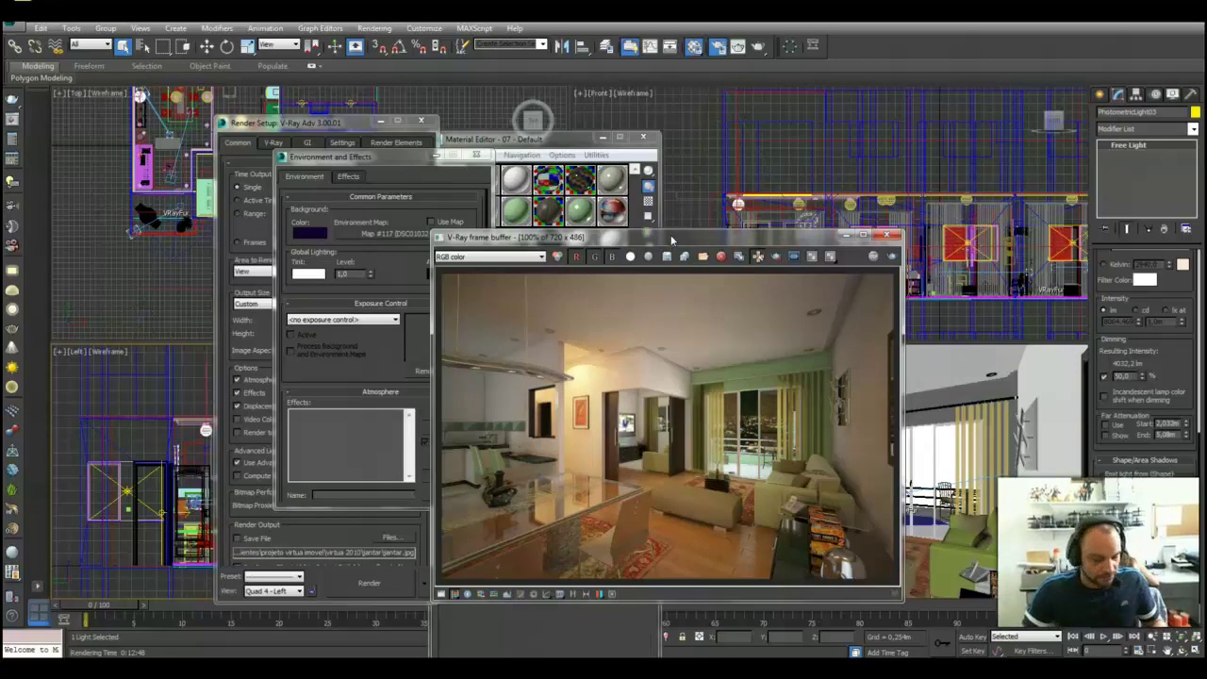
# Switch to the browser showing the aarquiteta store product page.
pyautogui.hotkey('alt', 'Tab')
pyautogui.hotkey('alt', 'Tab')
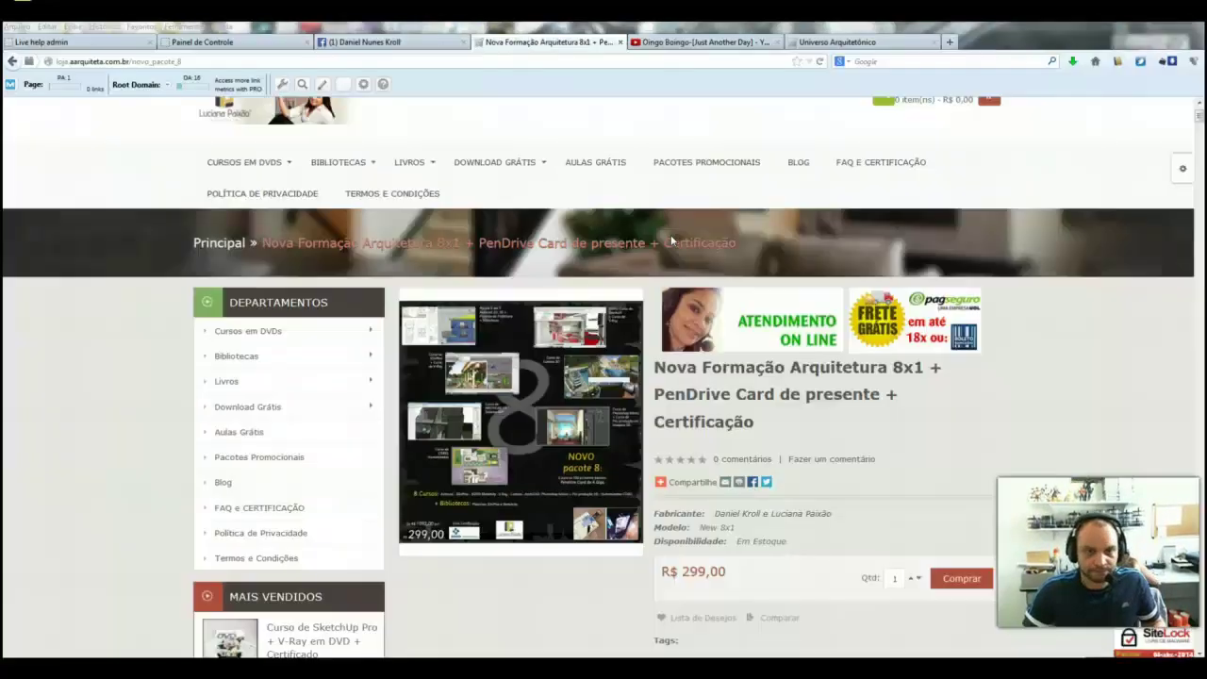
pyautogui.hotkey('alt', 'Tab')
pyautogui.hotkey('alt', 'Tab')
pyautogui.hotkey('alt', 'Tab')
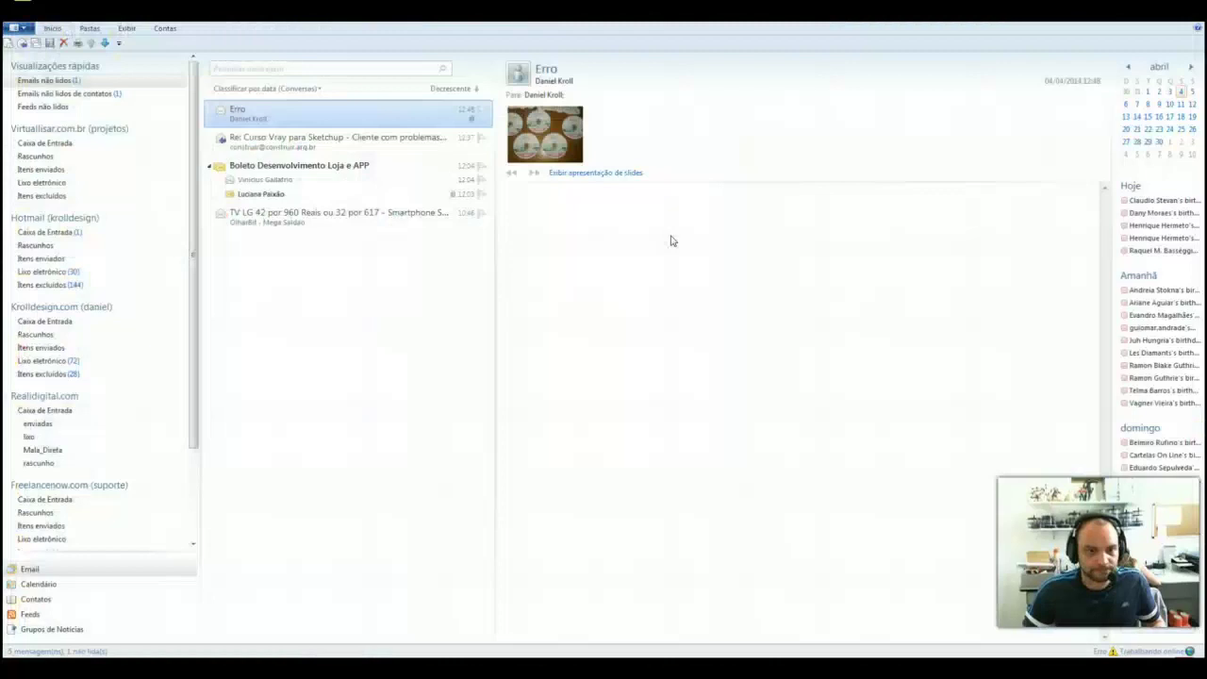
pyautogui.hotkey('alt', 'Tab')
pyautogui.hotkey('alt', 'Tab')
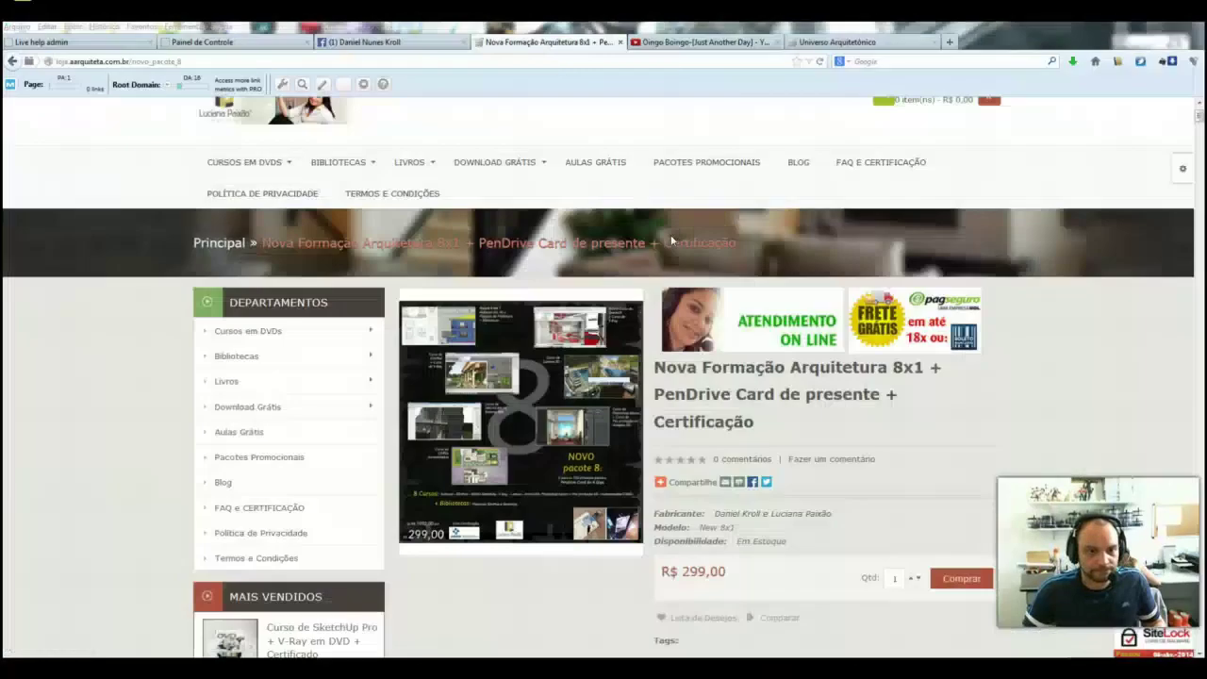
pyautogui.click(65, 311)
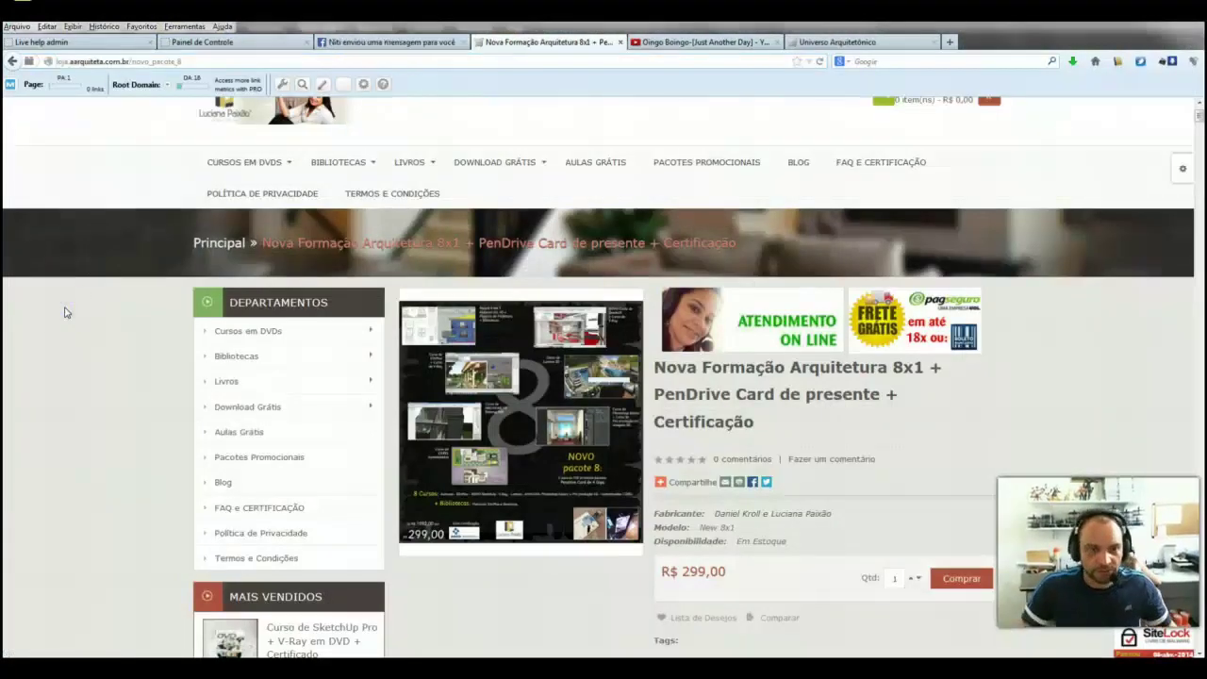
# Scroll through the Nova Formação Arquitetura 8x1 + PenDrive package page at R$ 299,00.
pyautogui.scroll(-3, 264, 295)
pyautogui.scroll(3, 268, 298)
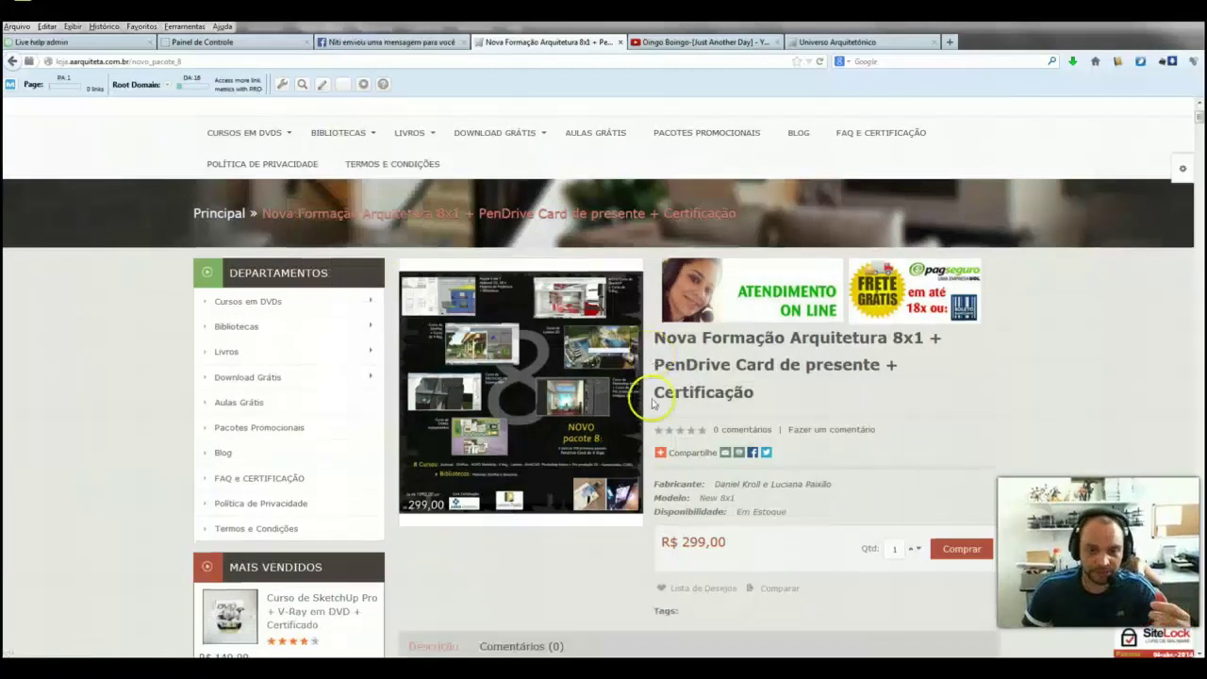
pyautogui.scroll(-5, 800, 391)
pyautogui.scroll(-2, 801, 391)
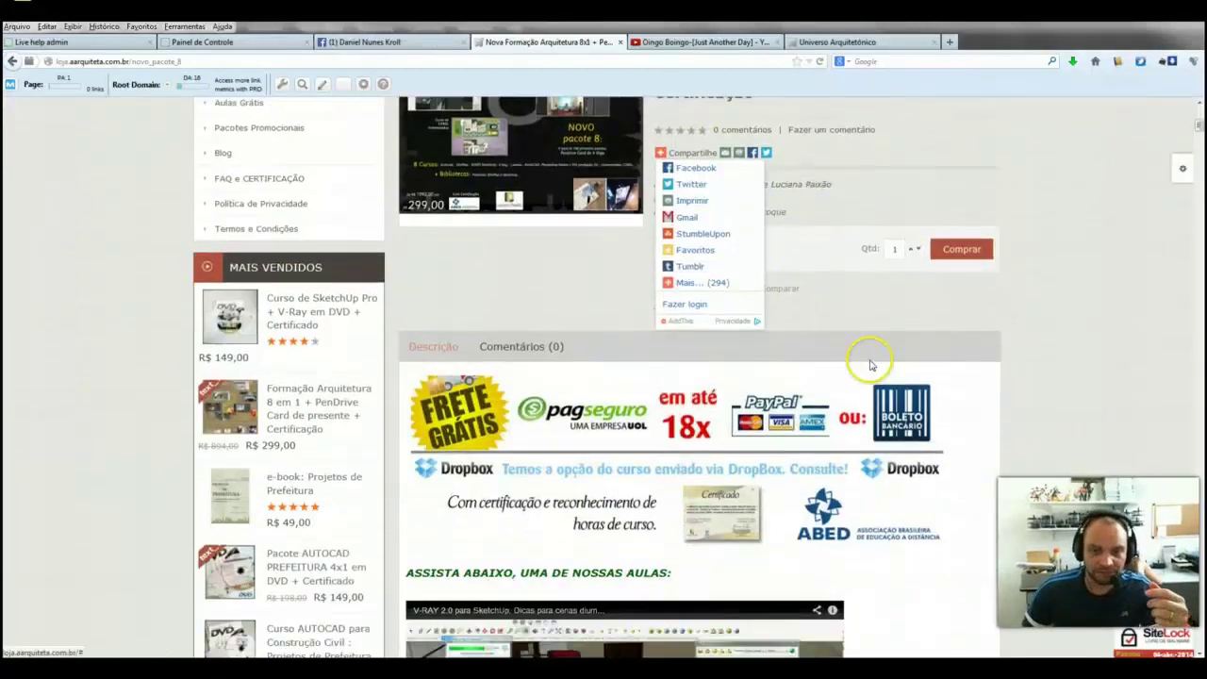
pyautogui.scroll(2, 915, 296)
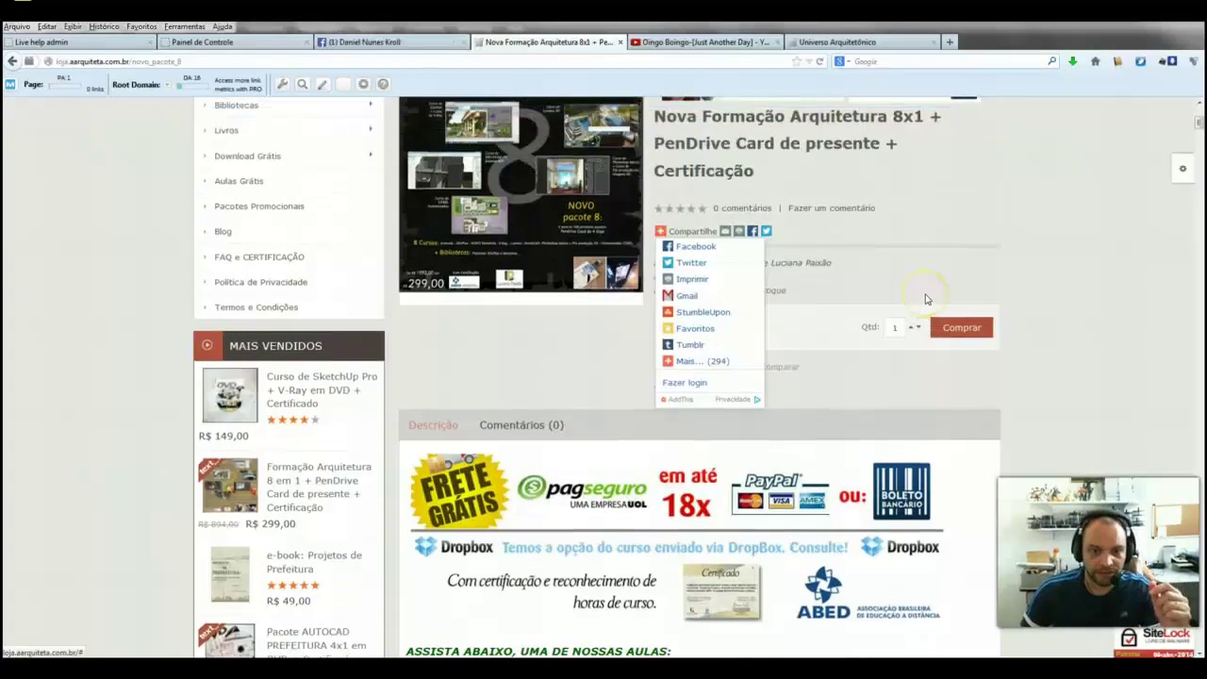
pyautogui.scroll(-2, 925, 298)
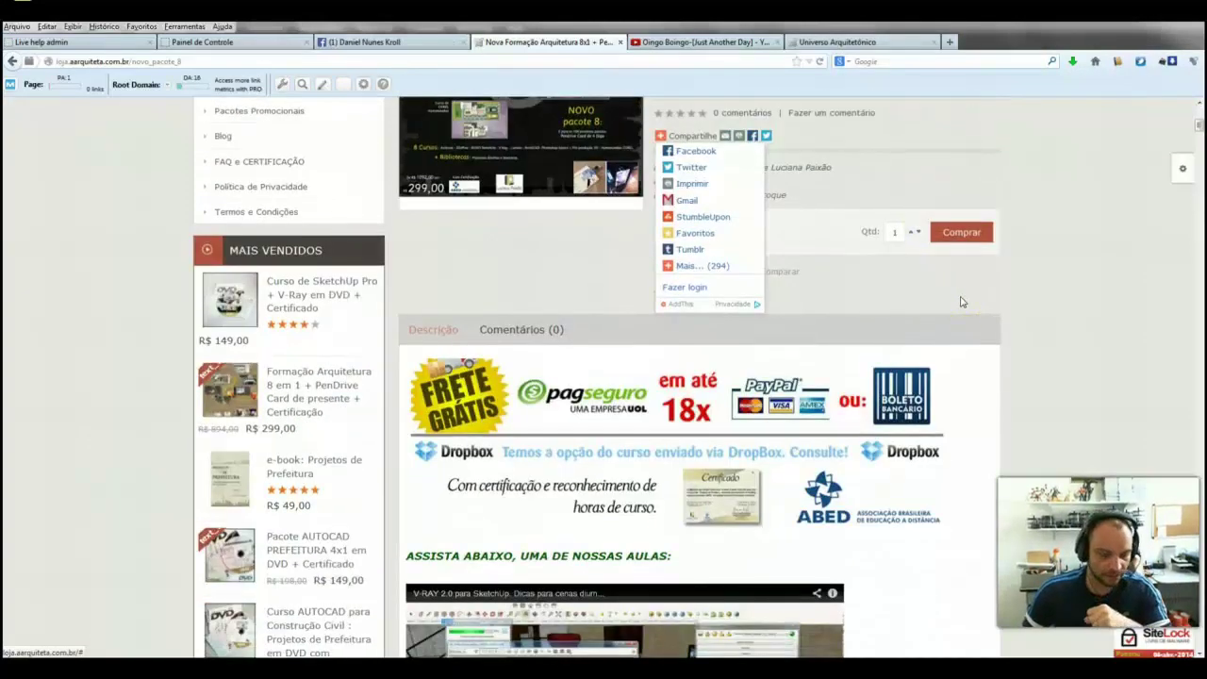
pyautogui.scroll(-4, 961, 302)
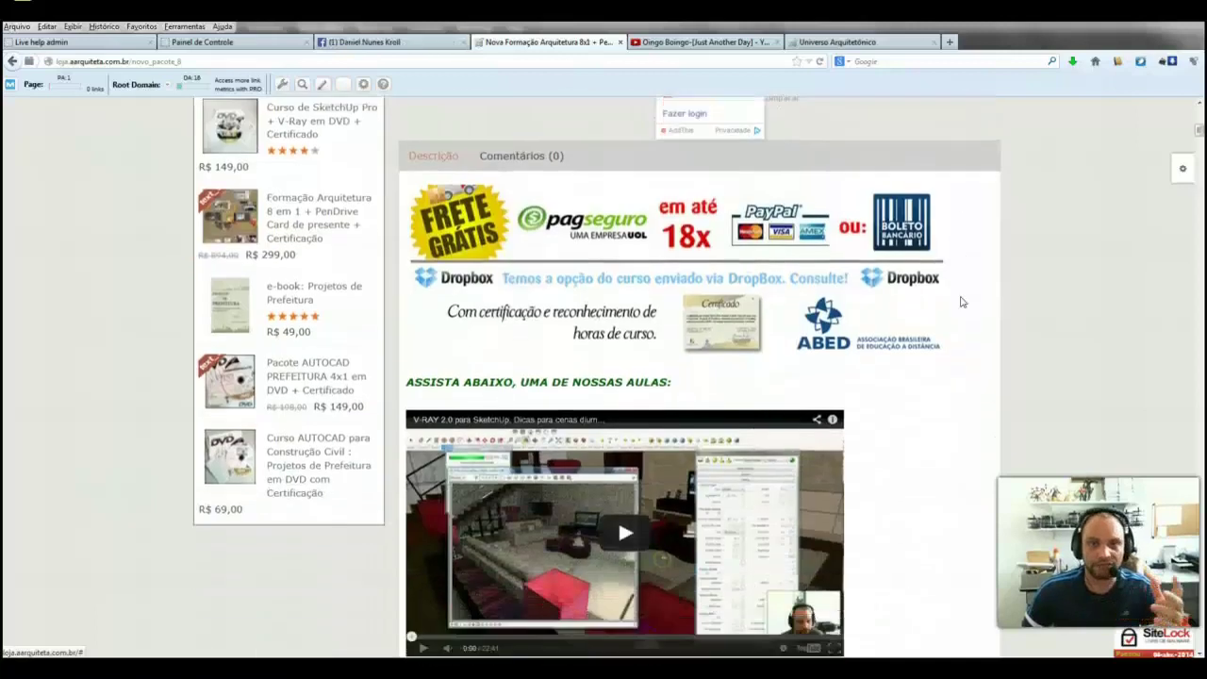
pyautogui.scroll(2, 962, 301)
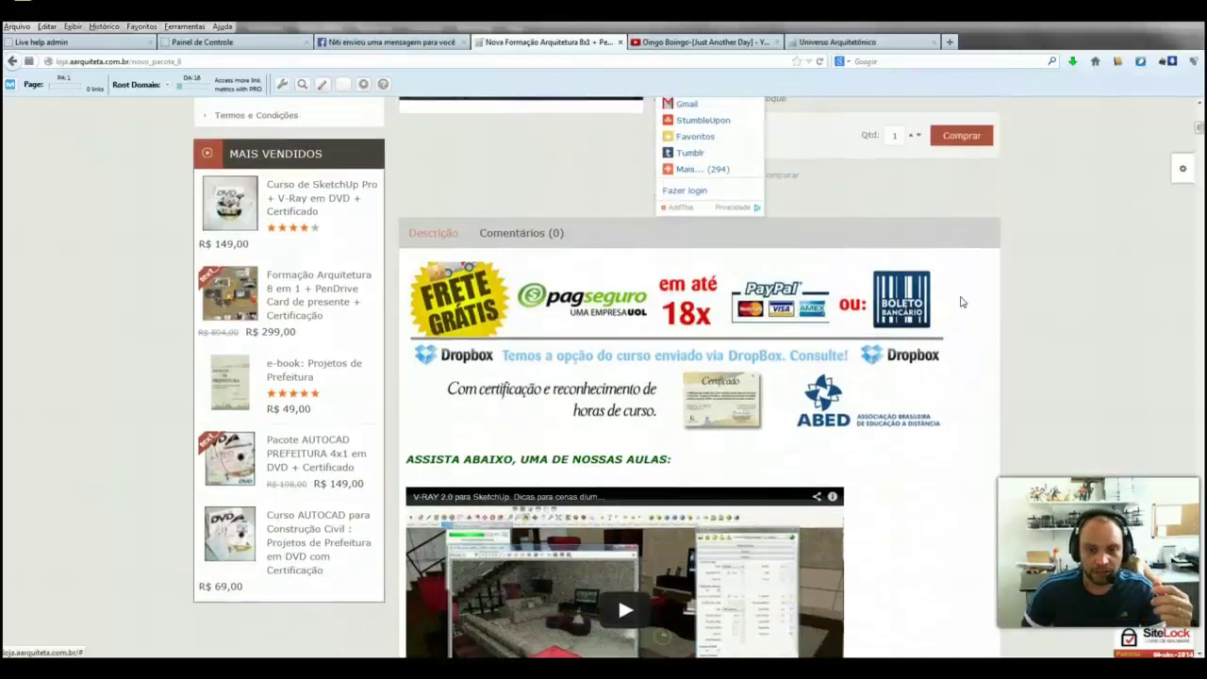
pyautogui.scroll(2, 962, 300)
pyautogui.scroll(1, 1043, 358)
pyautogui.scroll(3, 1041, 361)
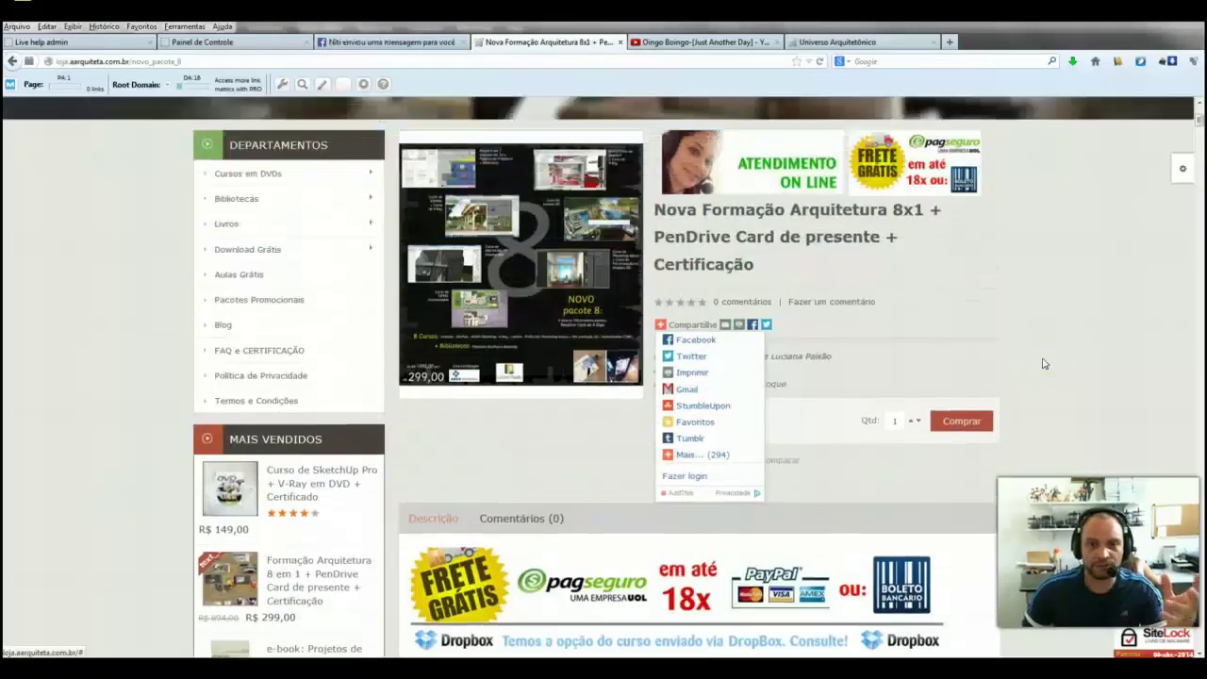
pyautogui.scroll(3, 1043, 363)
pyautogui.scroll(-3, 1043, 363)
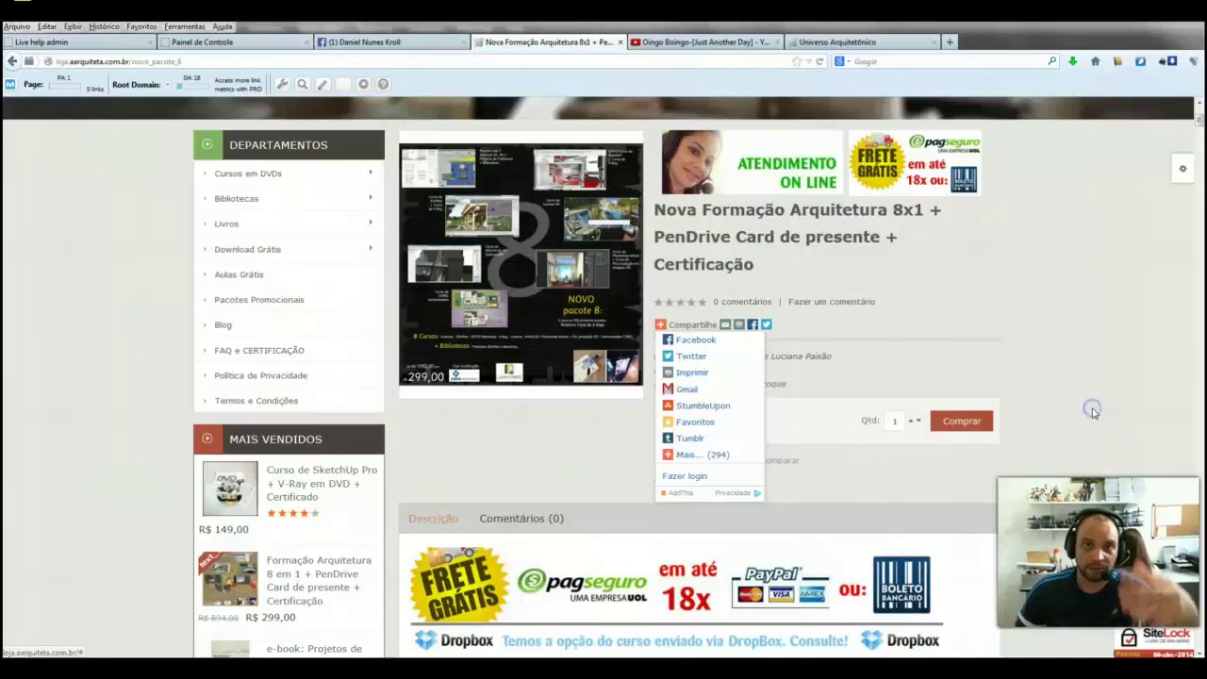
# Scroll past the sample video and certification text to the NOVO! 8x1 package photo.
pyautogui.scroll(-3, 1089, 408)
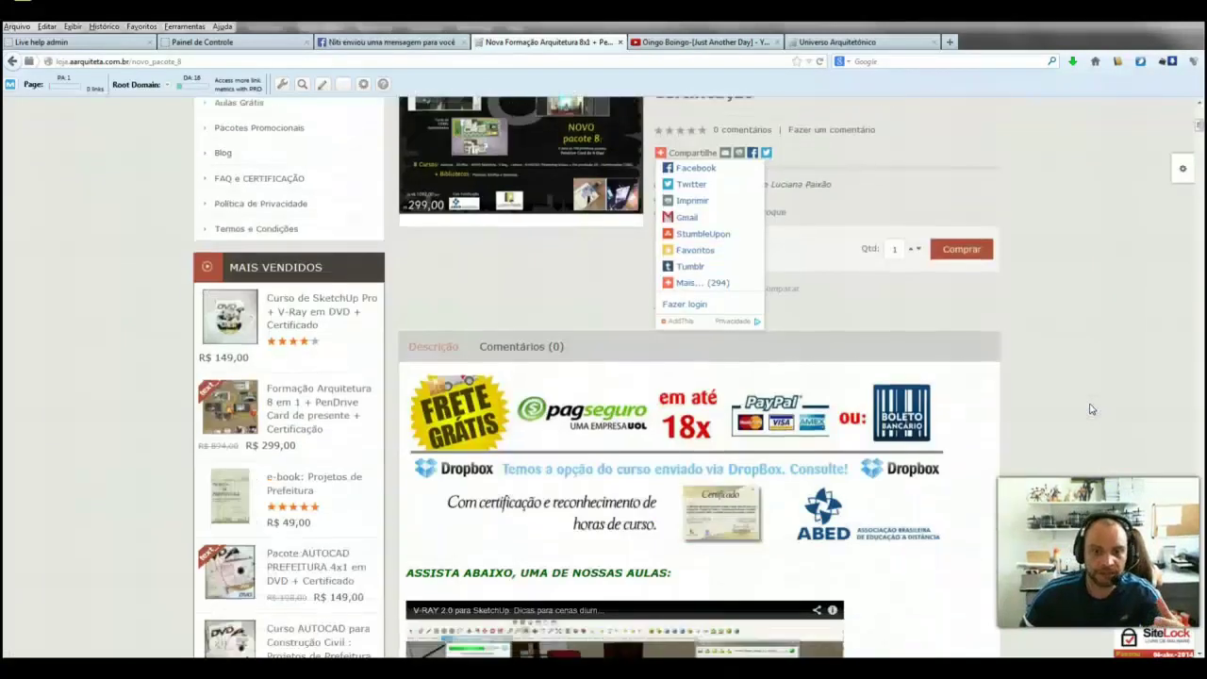
pyautogui.scroll(-4, 1046, 399)
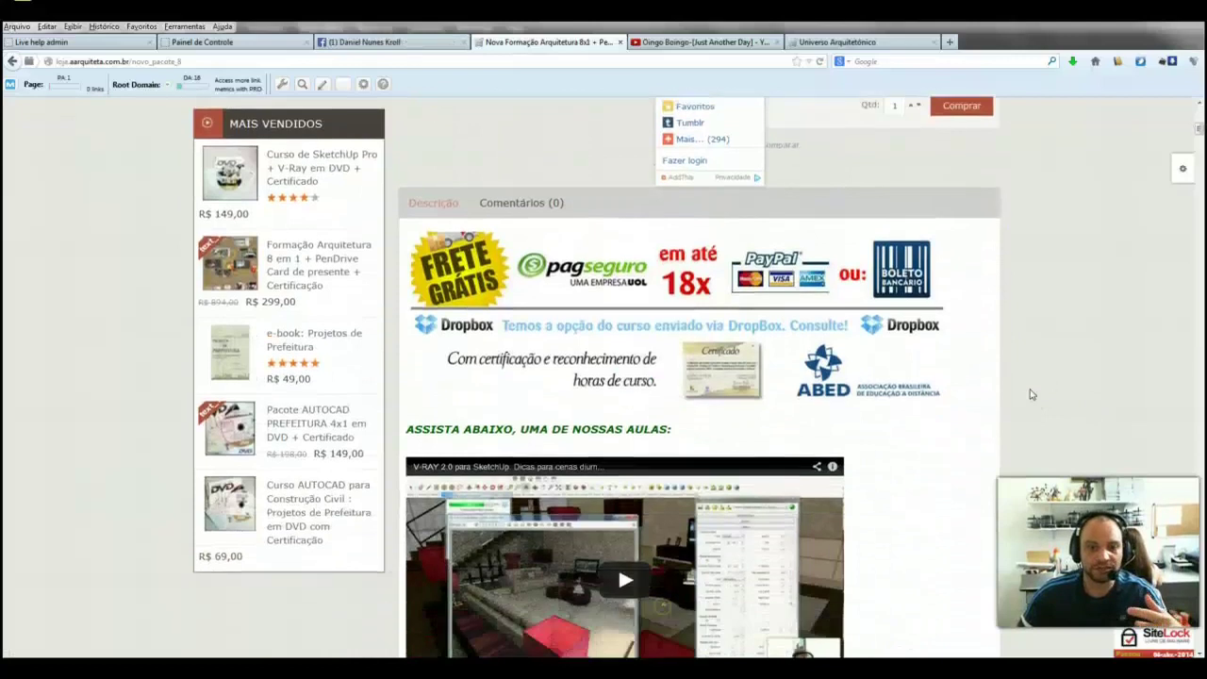
pyautogui.scroll(1, 1030, 394)
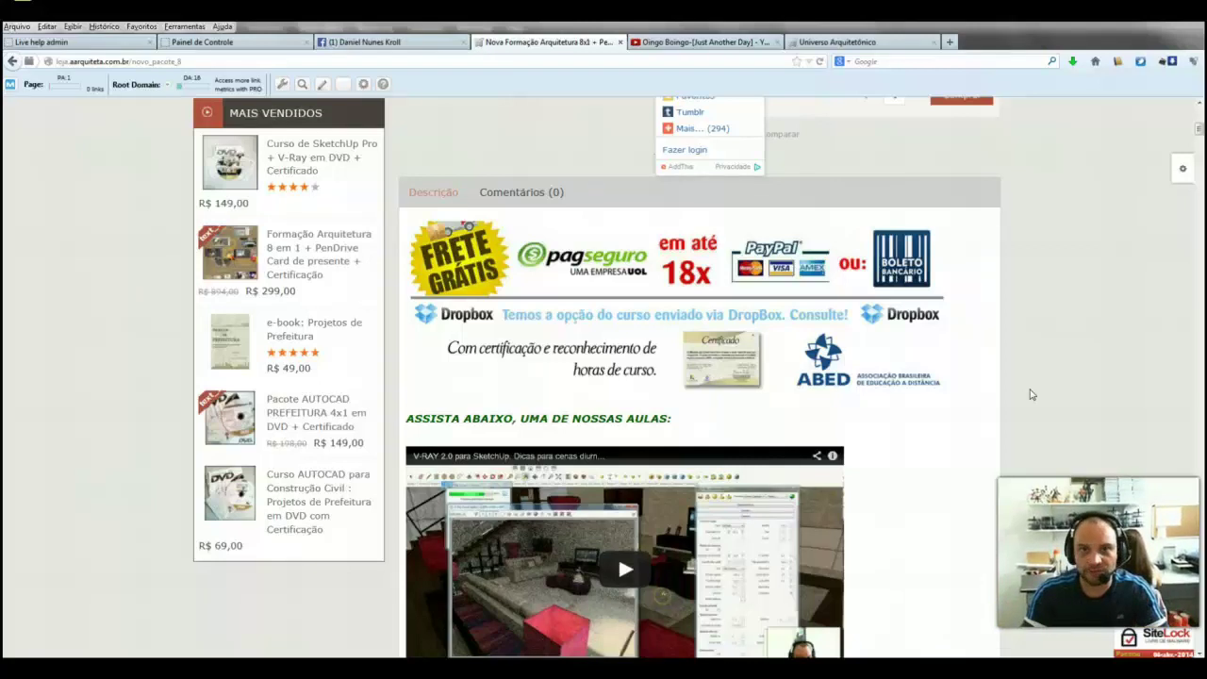
pyautogui.scroll(-4, 754, 392)
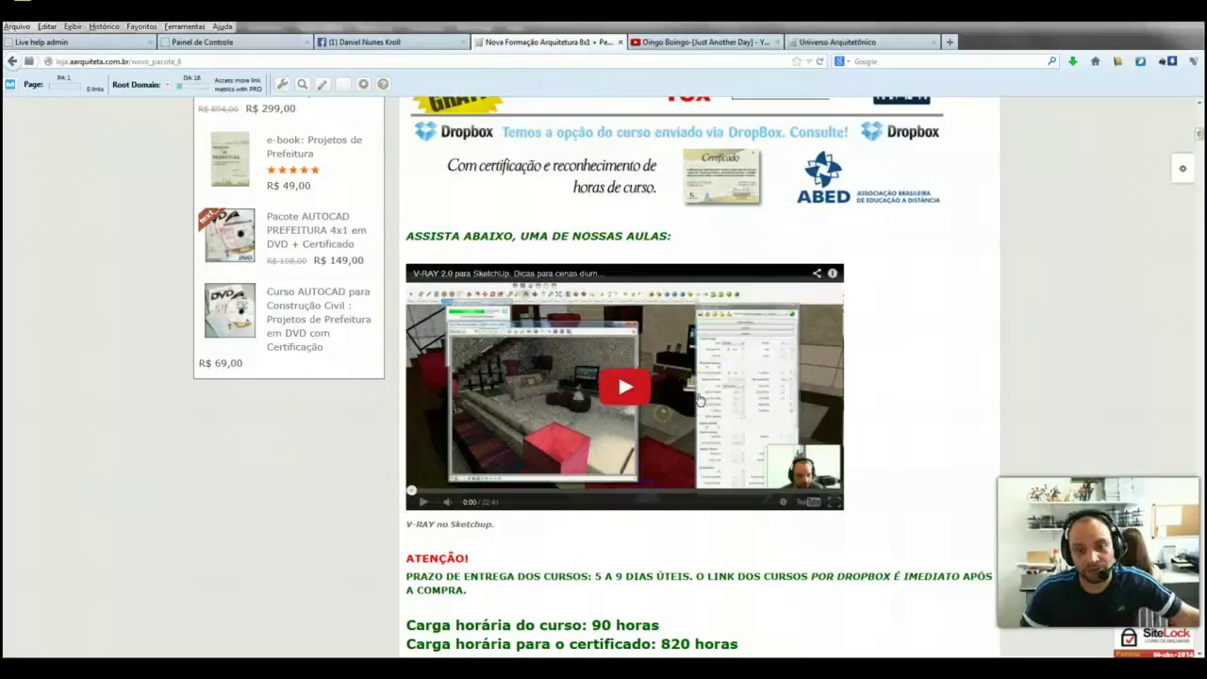
pyautogui.scroll(-2, 698, 401)
pyautogui.scroll(-3, 699, 396)
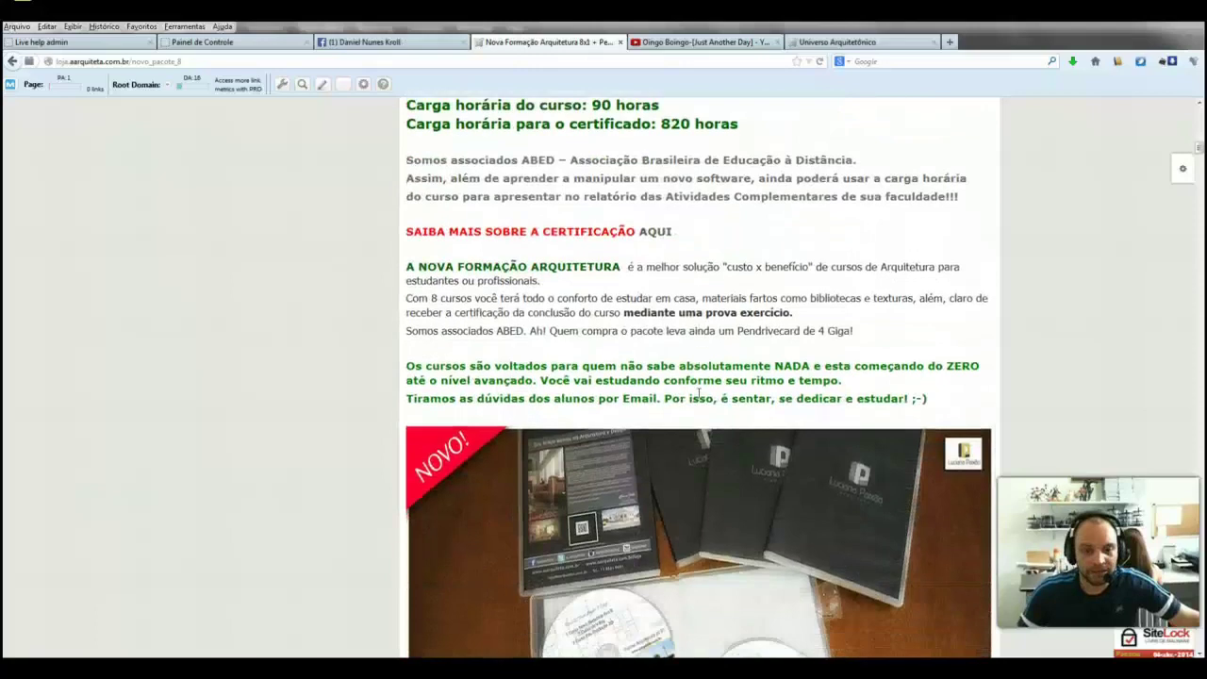
pyautogui.scroll(-2, 698, 394)
pyautogui.scroll(-1, 698, 393)
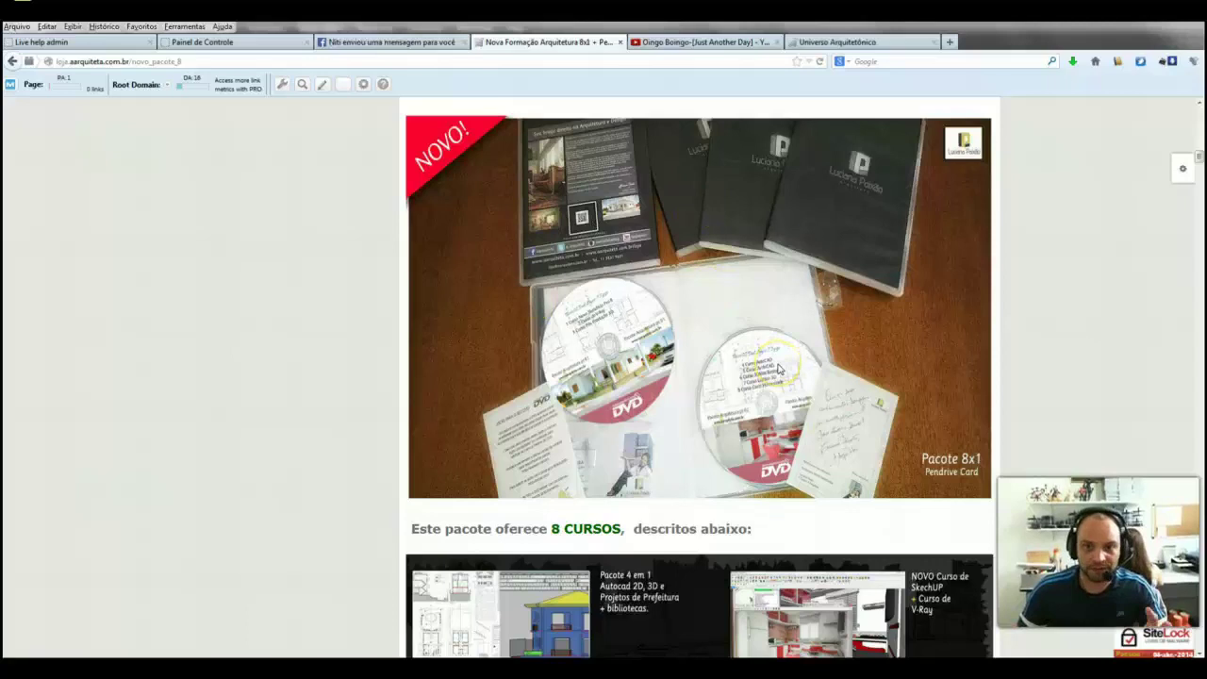
# Scroll through the 8 CURSOS grid and price down to the AutoCAD course video.
pyautogui.scroll(-2, 779, 370)
pyautogui.scroll(-3, 778, 370)
pyautogui.scroll(-3, 779, 368)
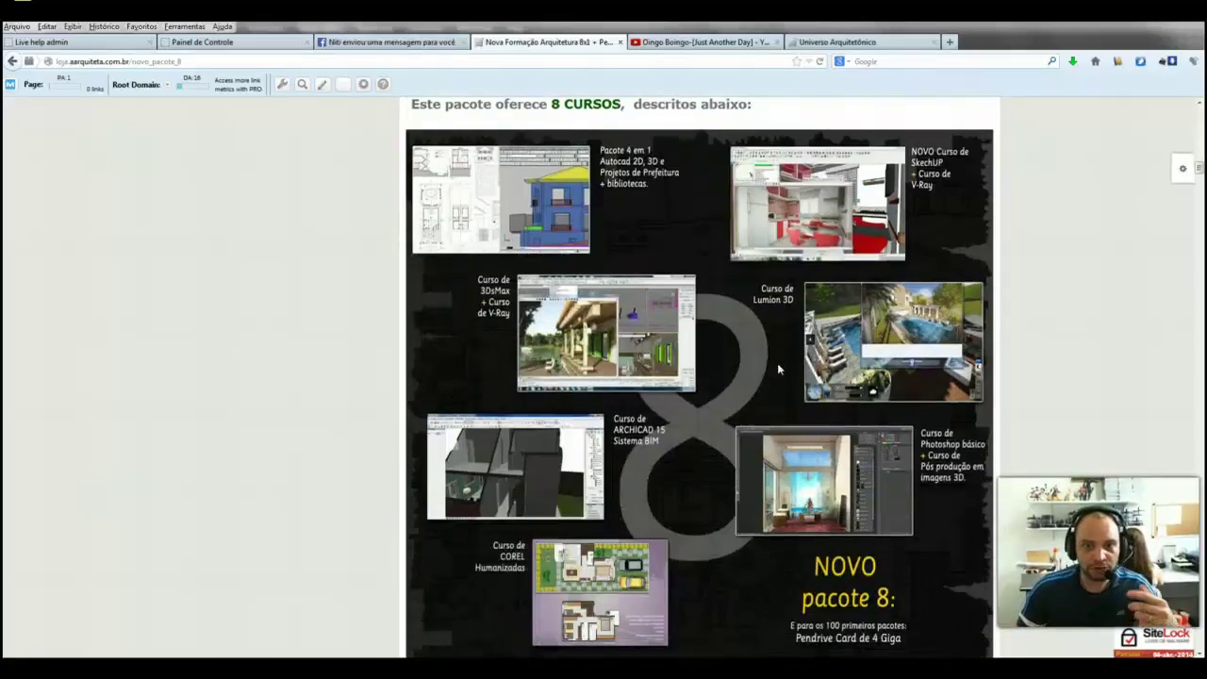
pyautogui.scroll(-1, 779, 368)
pyautogui.scroll(-2, 779, 368)
pyautogui.scroll(-3, 777, 362)
pyautogui.scroll(-1, 777, 362)
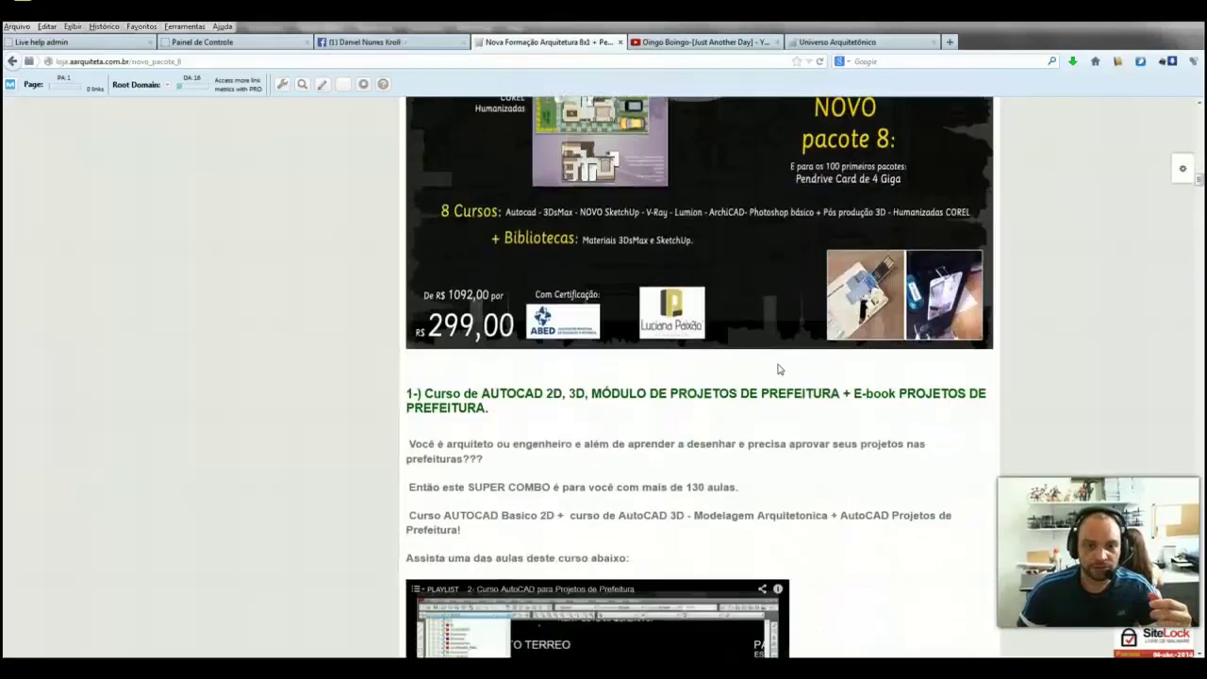
pyautogui.click(493, 394)
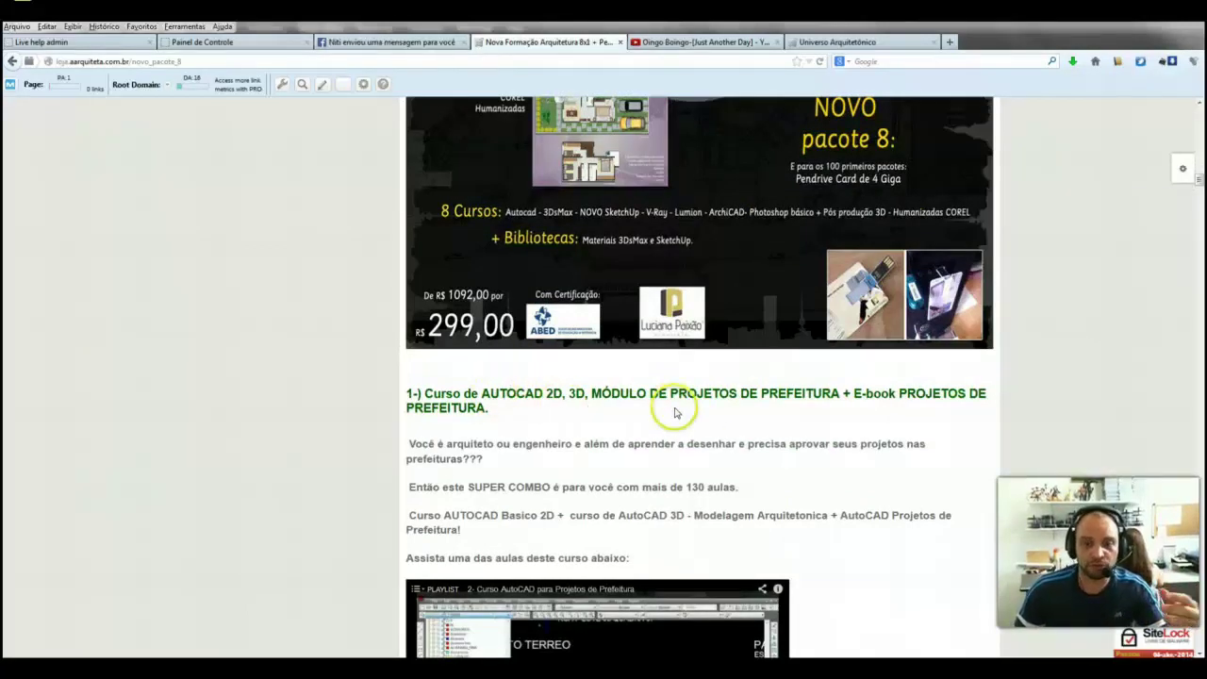
# Continue down to the AutoCAD 2D, 3D and Projetos de Prefeitura sample house drawings.
pyautogui.scroll(-2, 701, 415)
pyautogui.scroll(-2, 700, 415)
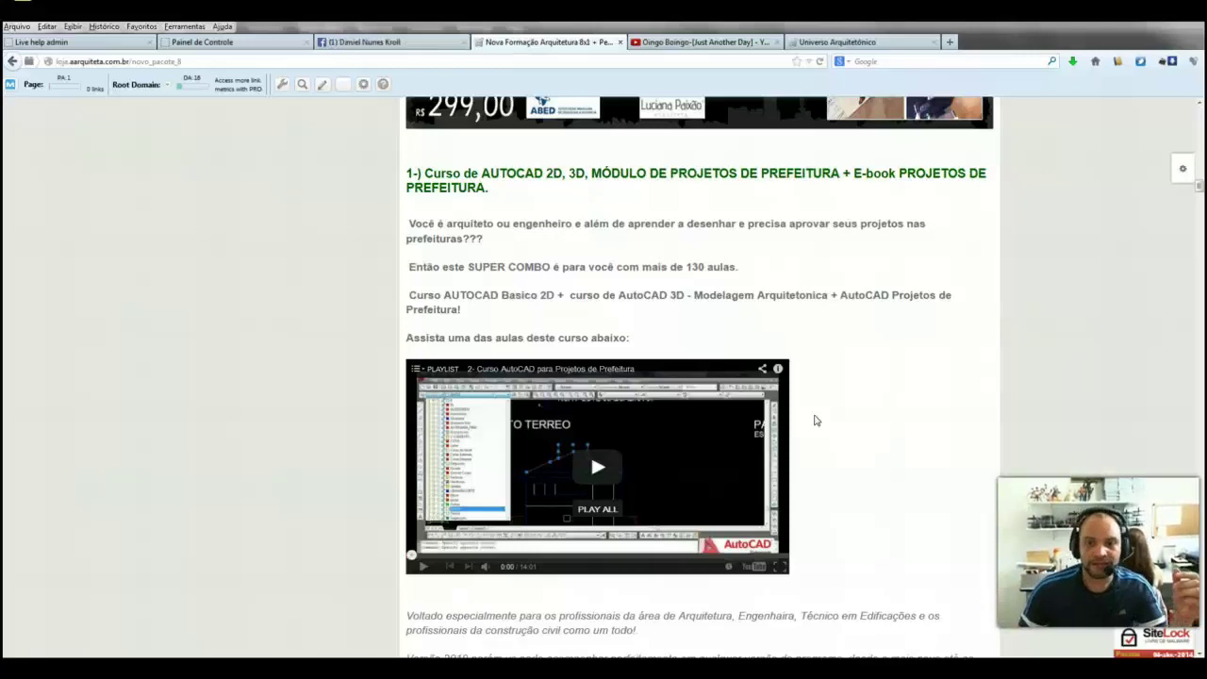
pyautogui.scroll(1, 816, 421)
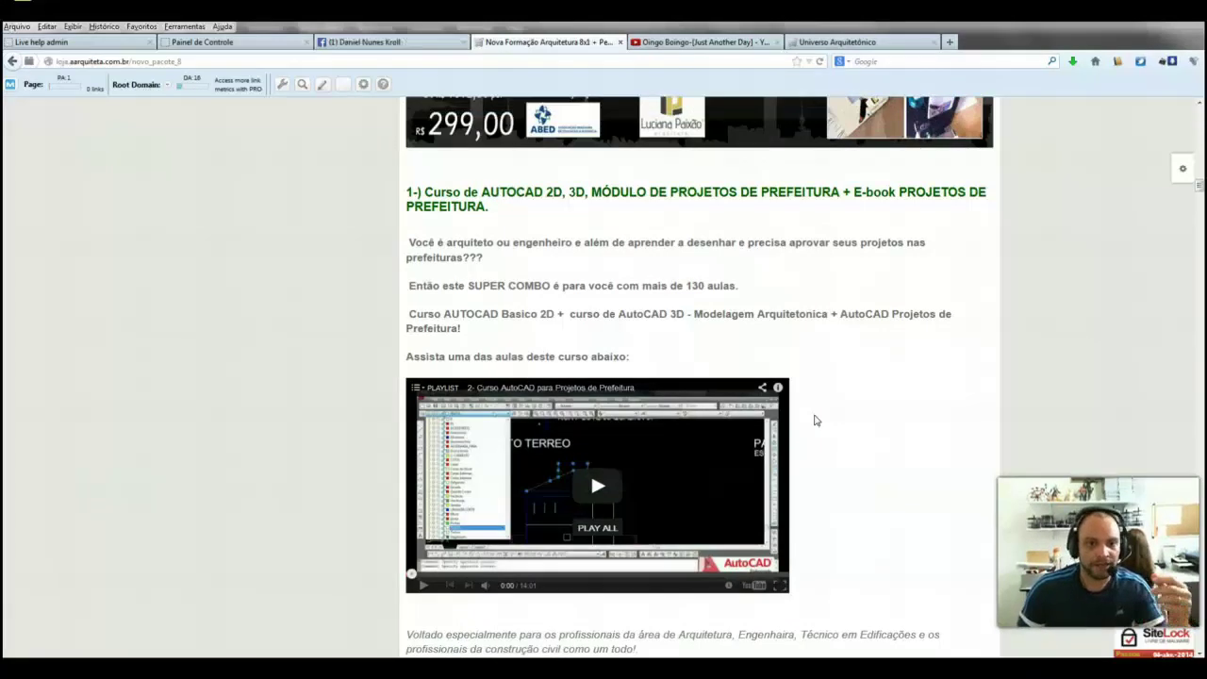
pyautogui.scroll(-2, 816, 421)
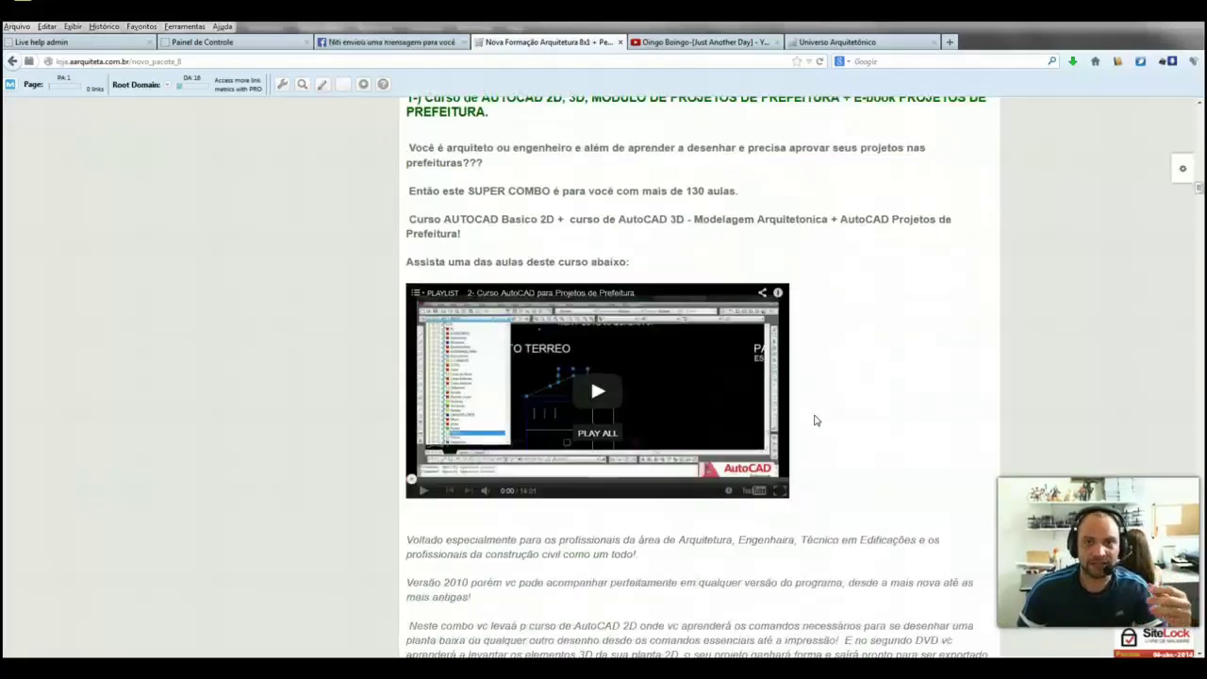
pyautogui.scroll(1, 816, 421)
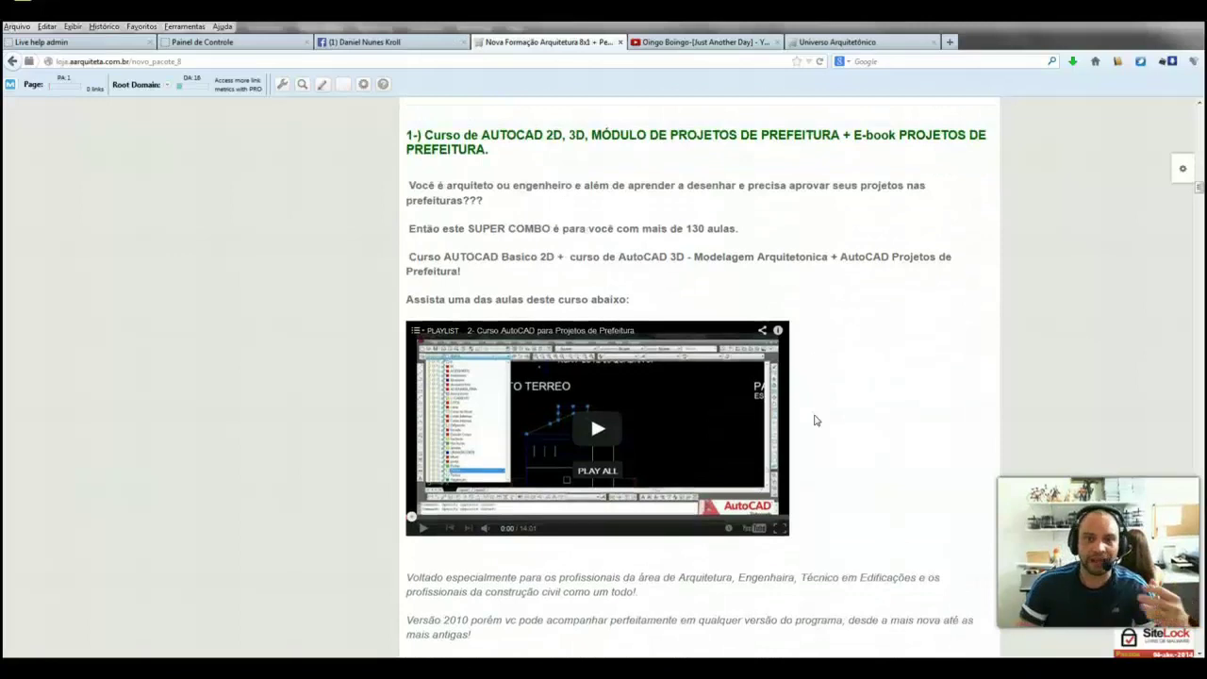
pyautogui.click(815, 421)
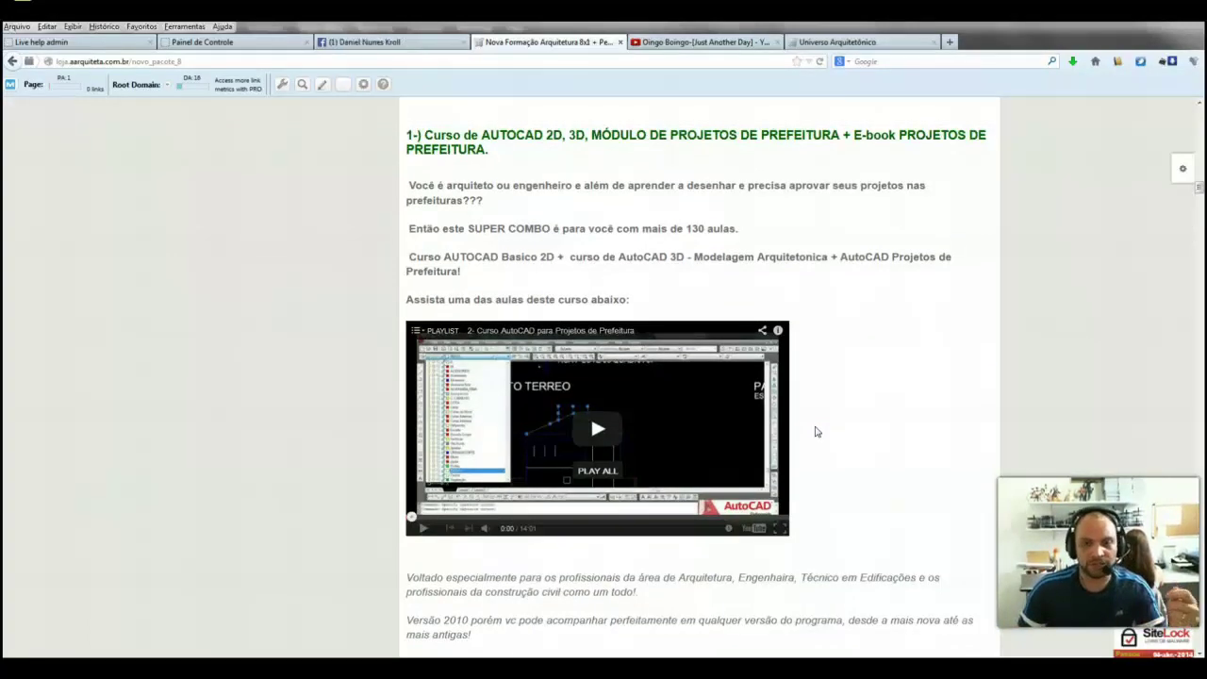
pyautogui.scroll(-1, 817, 431)
pyautogui.scroll(-5, 816, 431)
pyautogui.scroll(-3, 848, 481)
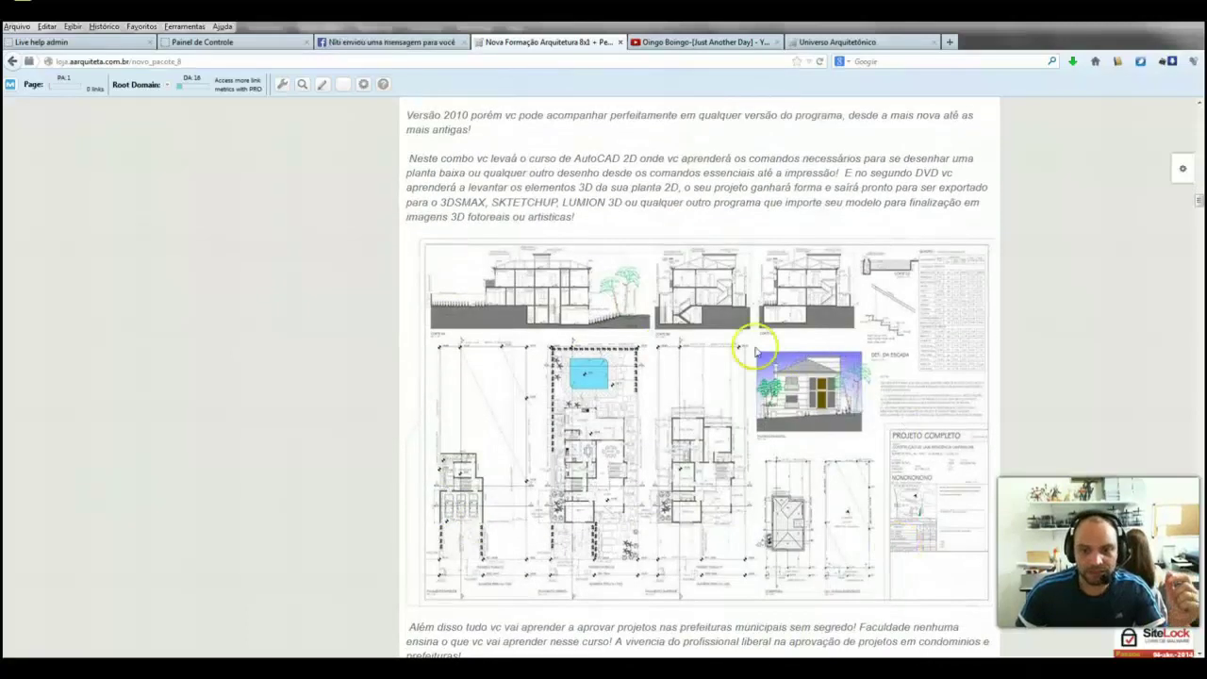
pyautogui.scroll(-1, 717, 344)
pyautogui.scroll(-2, 702, 347)
pyautogui.scroll(-3, 702, 347)
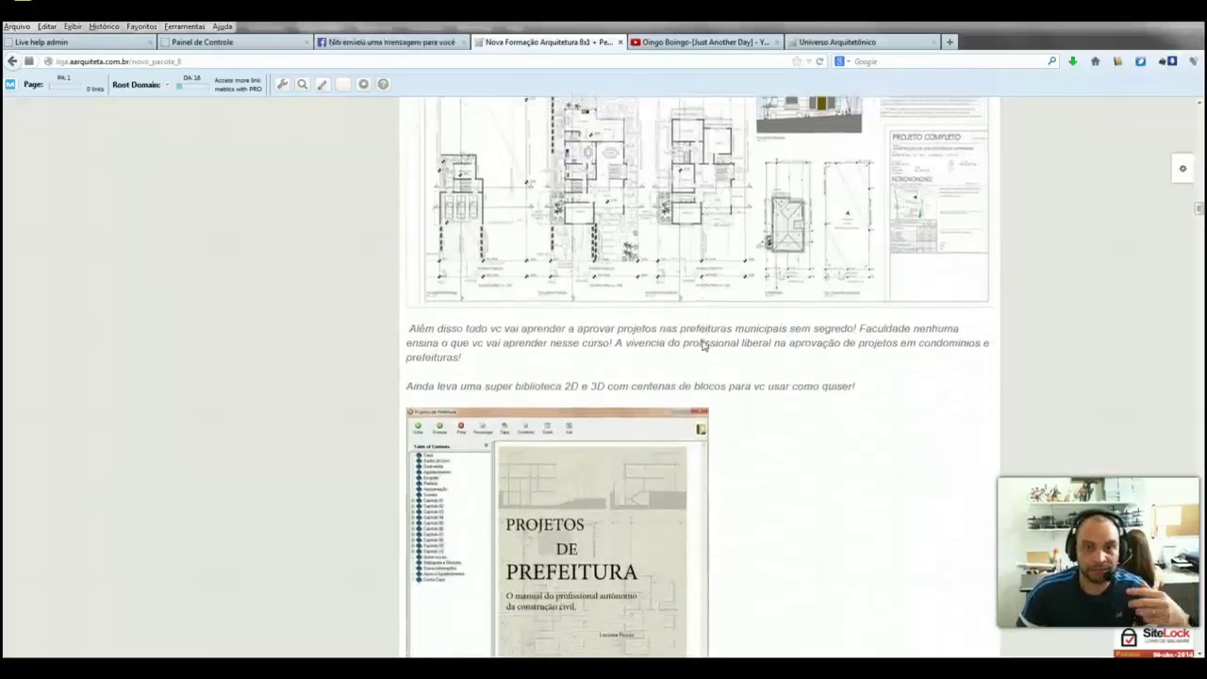
pyautogui.scroll(-2, 702, 347)
pyautogui.scroll(-1, 703, 346)
pyautogui.scroll(-4, 703, 346)
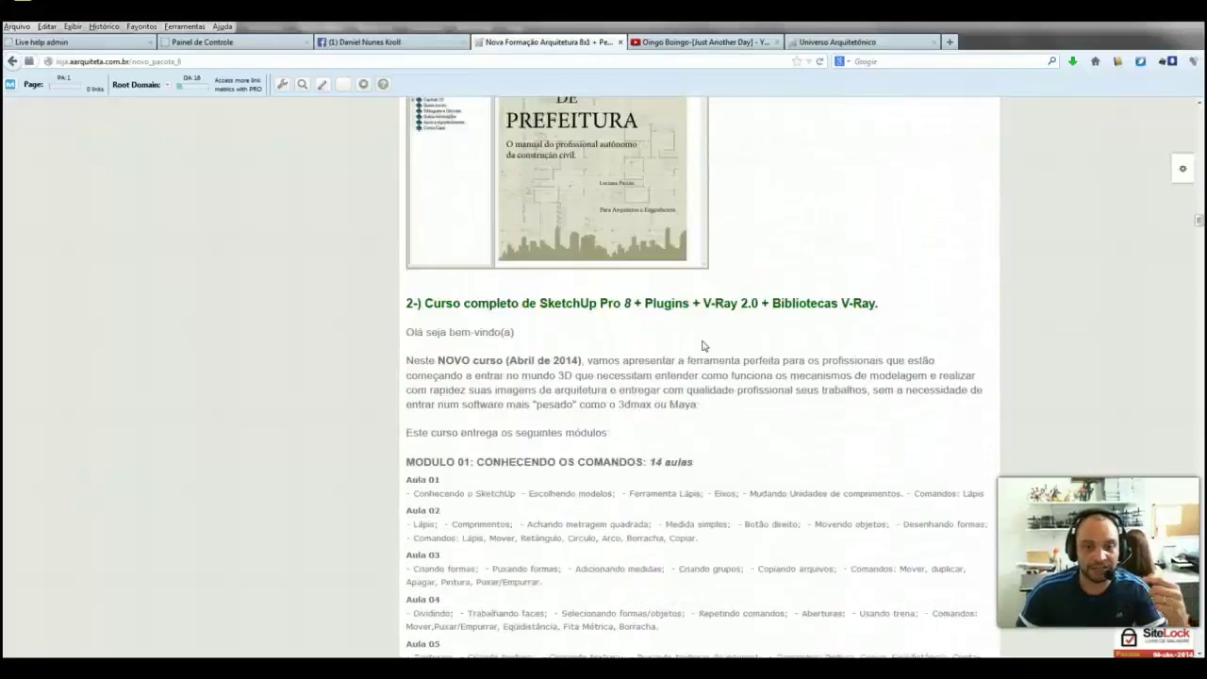
pyautogui.scroll(-1, 703, 346)
pyautogui.scroll(-3, 703, 347)
pyautogui.scroll(-3, 702, 346)
pyautogui.scroll(-3, 703, 346)
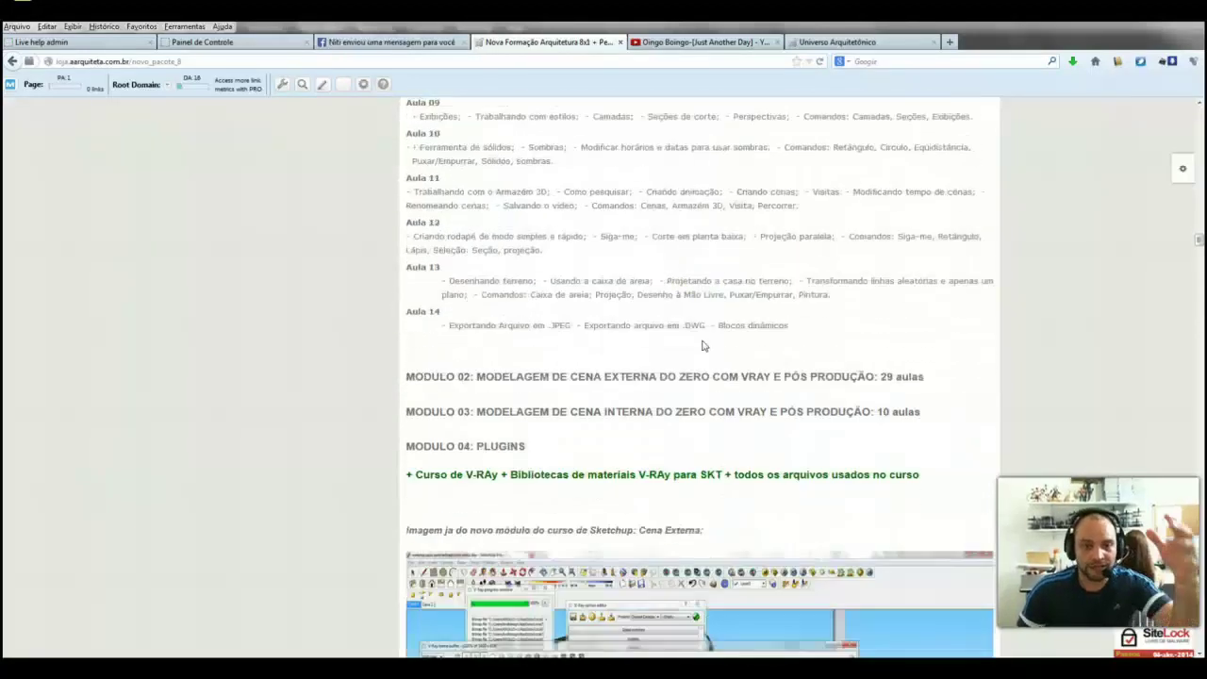
pyautogui.click(696, 273)
pyautogui.scroll(2, 697, 275)
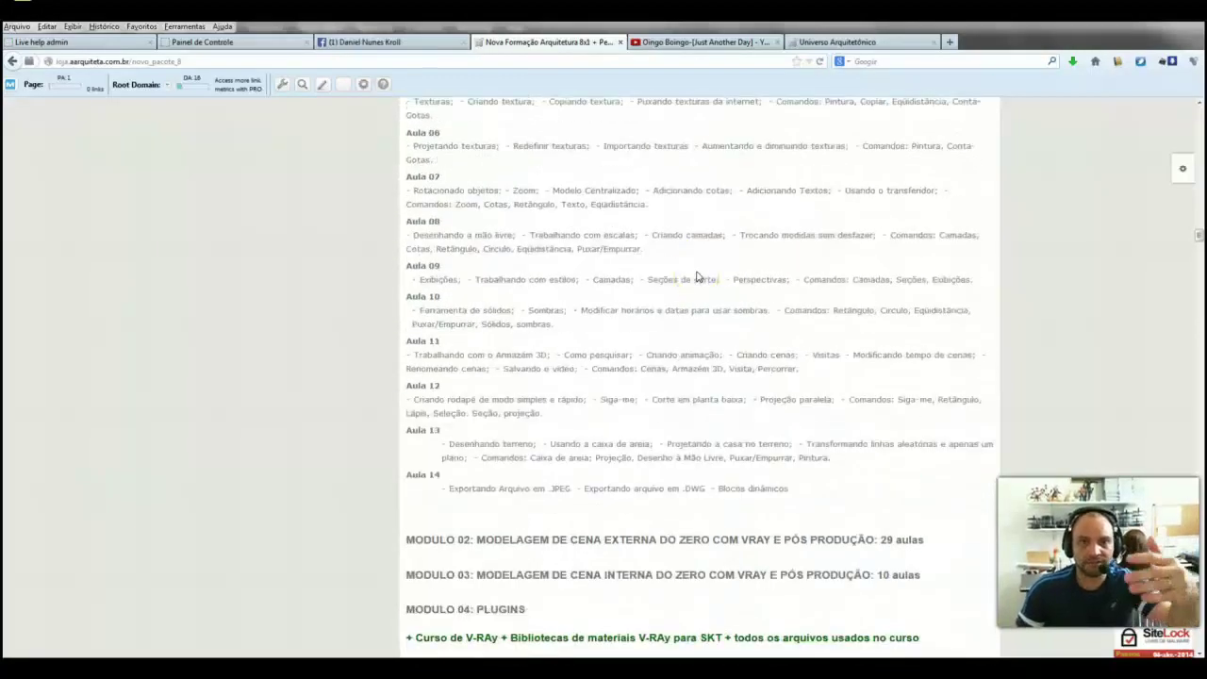
pyautogui.scroll(-2, 697, 275)
pyautogui.scroll(-1, 698, 276)
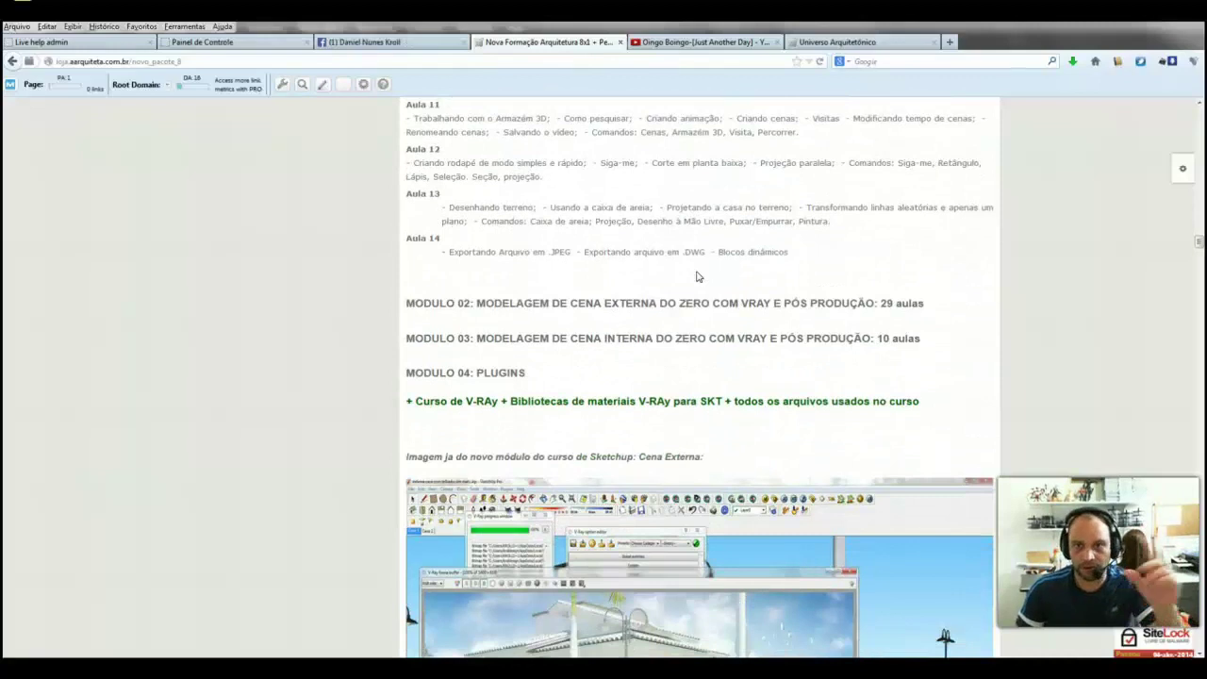
pyautogui.scroll(-2, 698, 276)
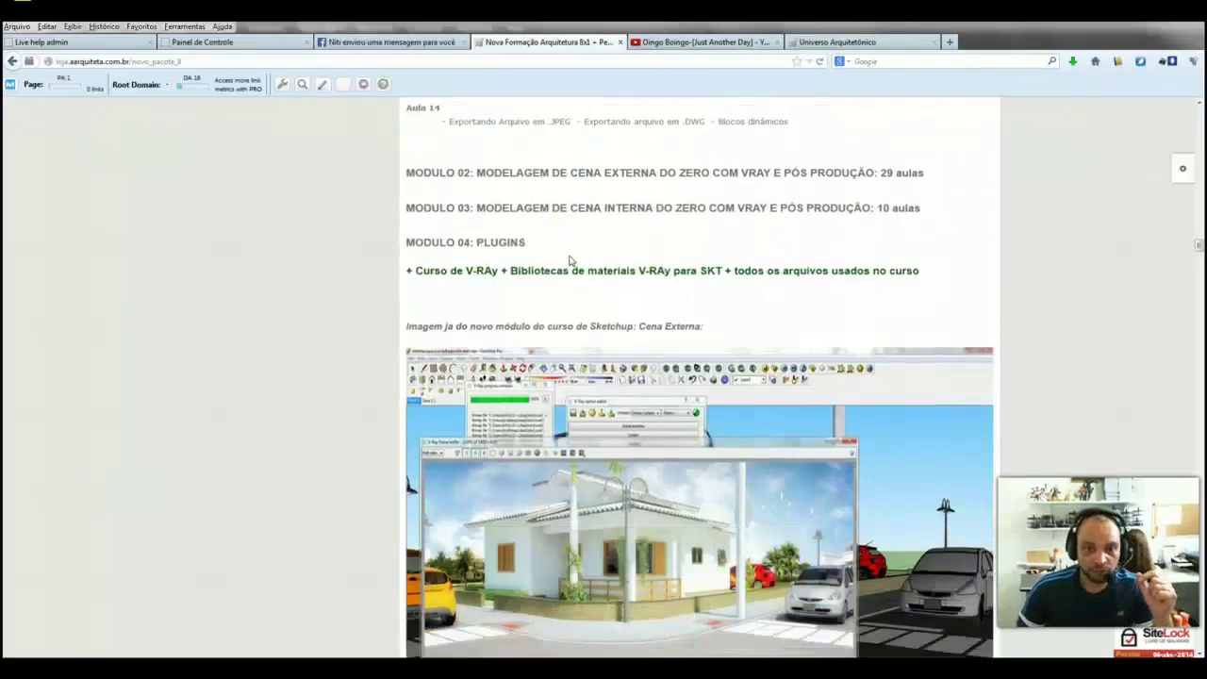
pyautogui.scroll(-3, 570, 261)
pyautogui.scroll(-5, 569, 261)
pyautogui.scroll(-2, 569, 261)
pyautogui.scroll(-4, 570, 262)
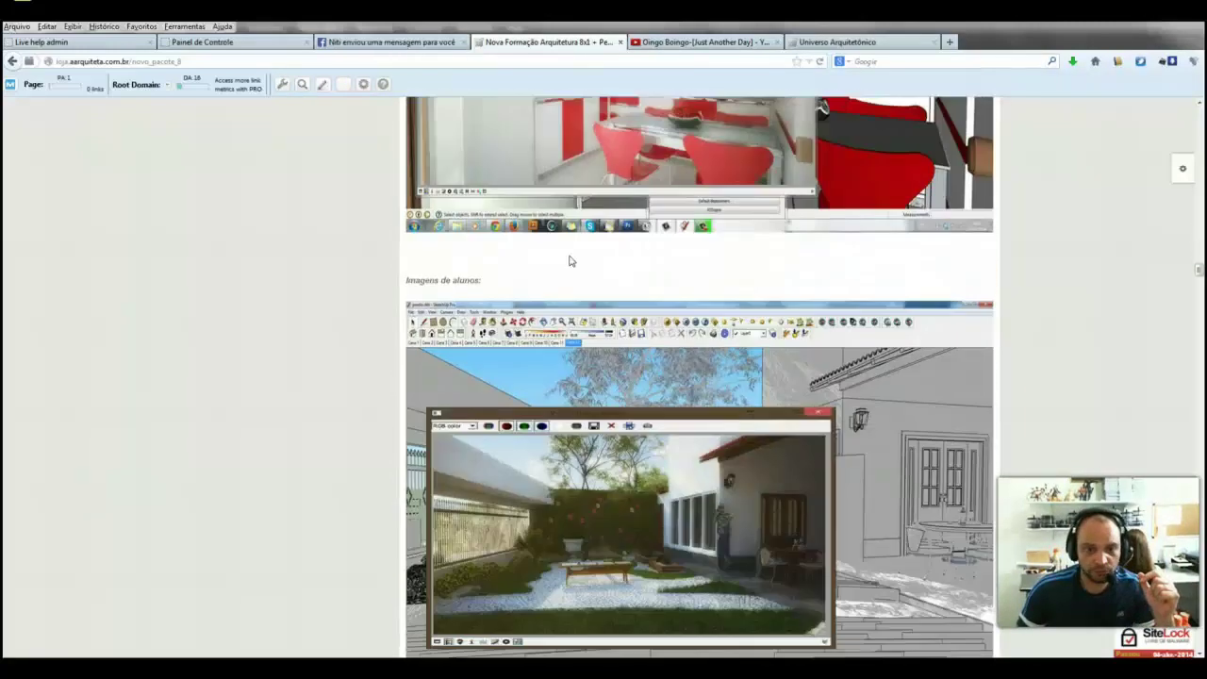
pyautogui.scroll(-4, 570, 261)
pyautogui.scroll(9, 570, 261)
pyautogui.scroll(7, 569, 261)
pyautogui.scroll(8, 569, 261)
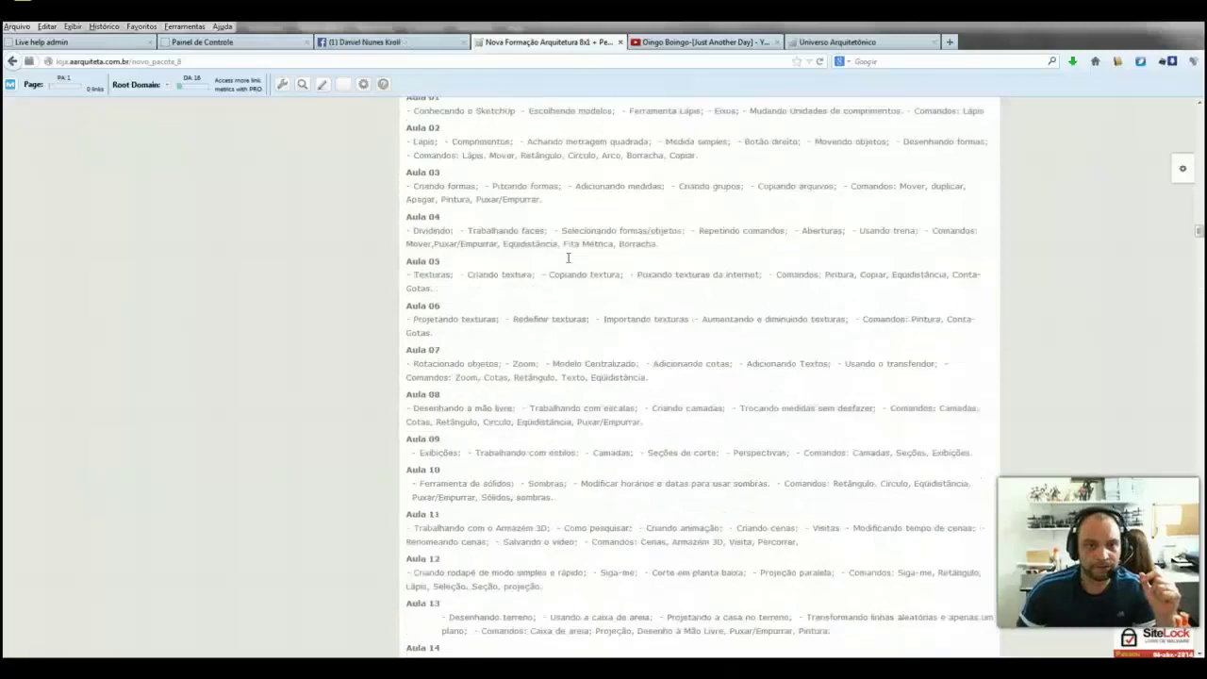
pyautogui.scroll(9, 569, 261)
pyautogui.scroll(1, 585, 377)
pyautogui.scroll(-1, 585, 377)
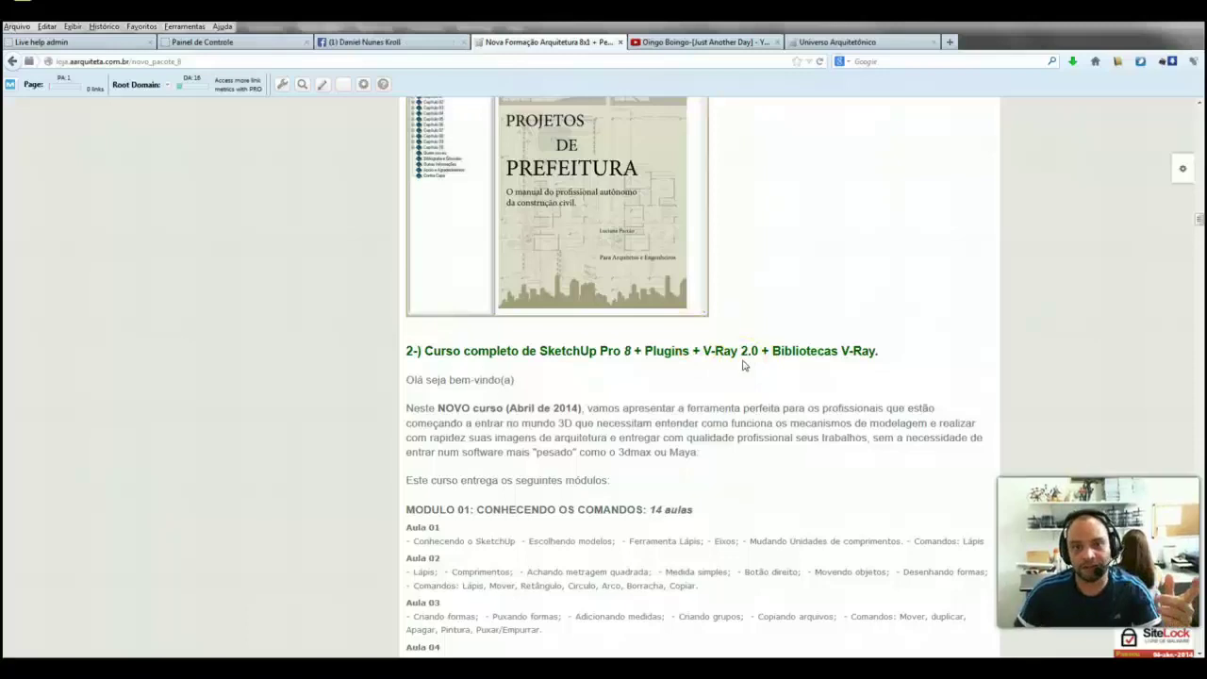
pyautogui.moveTo(506, 407); pyautogui.dragTo(585, 407)
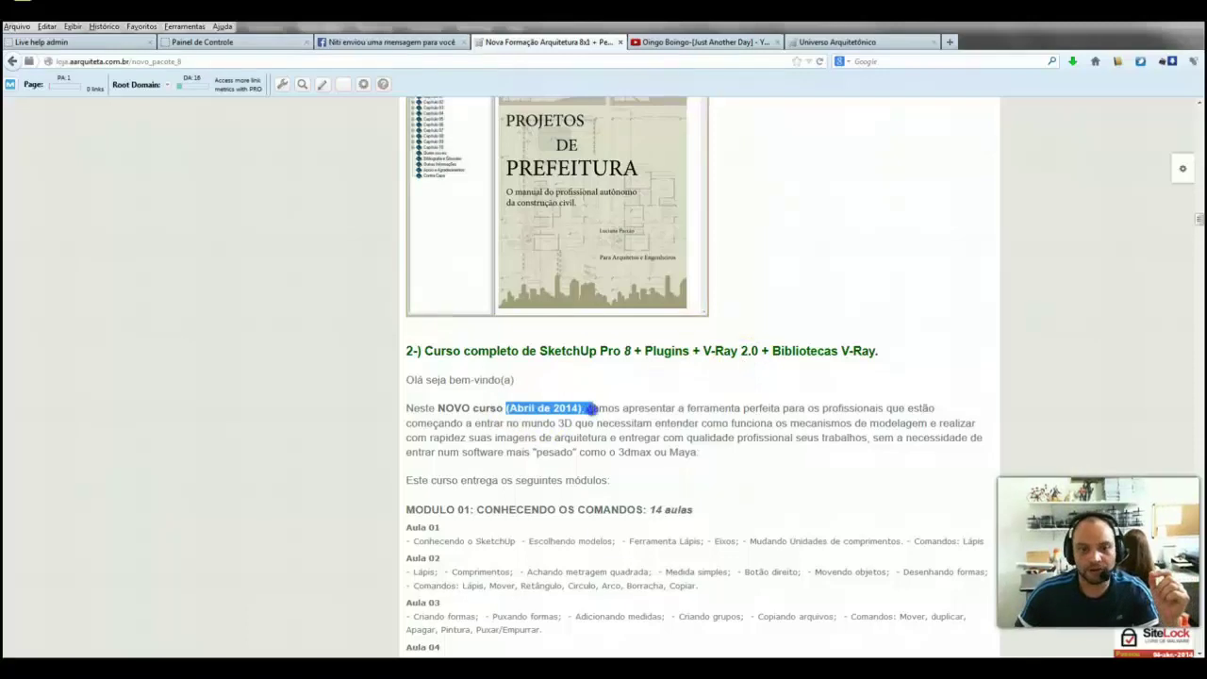
pyautogui.rightClick(586, 405)
pyautogui.scroll(-4, 751, 321)
pyautogui.click(754, 360)
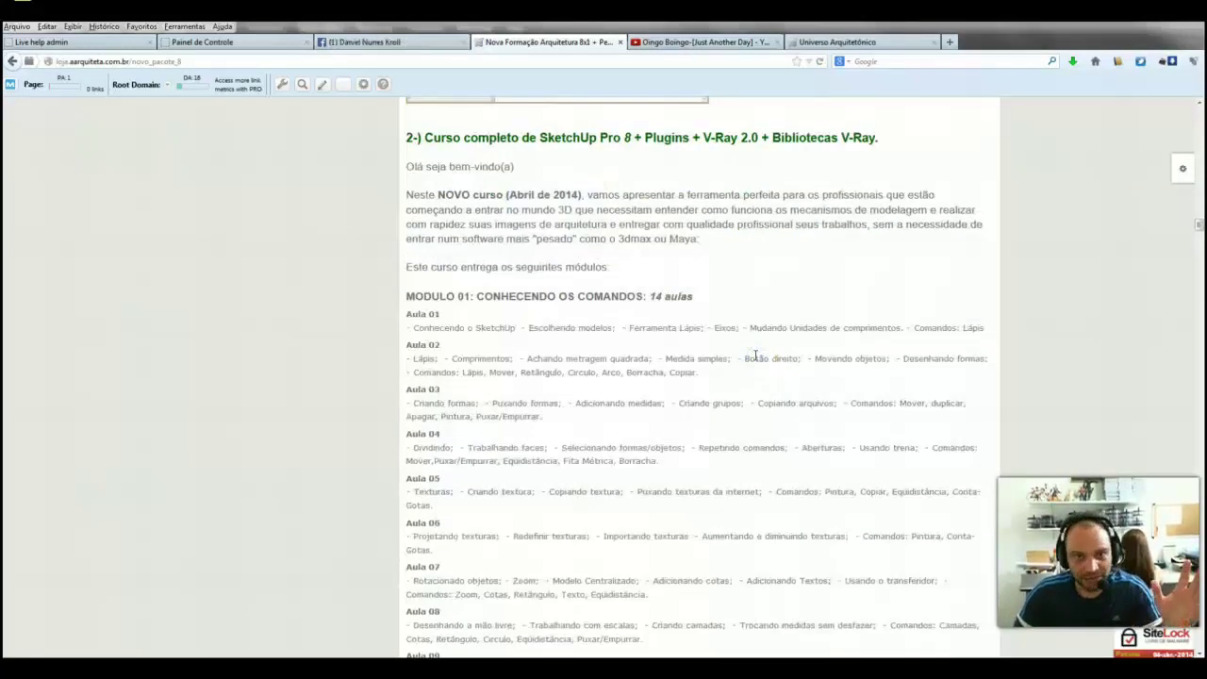
pyautogui.scroll(-1, 661, 327)
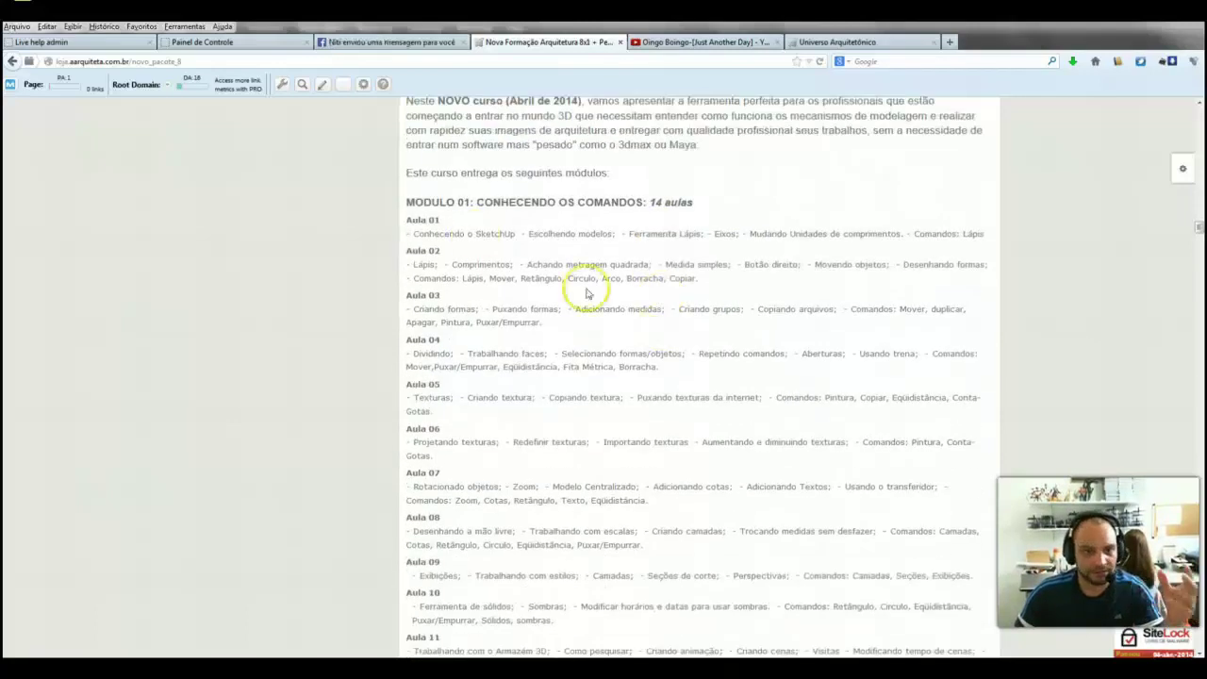
pyautogui.scroll(-2, 632, 302)
pyautogui.scroll(-2, 607, 275)
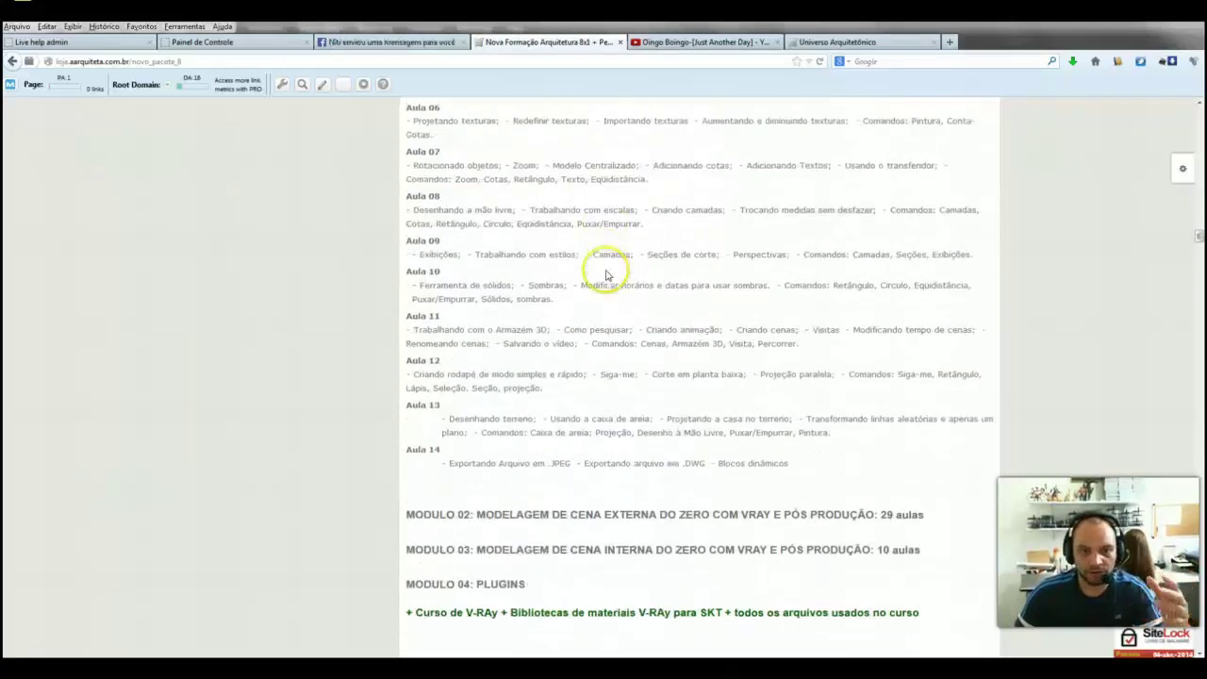
pyautogui.scroll(-2, 606, 276)
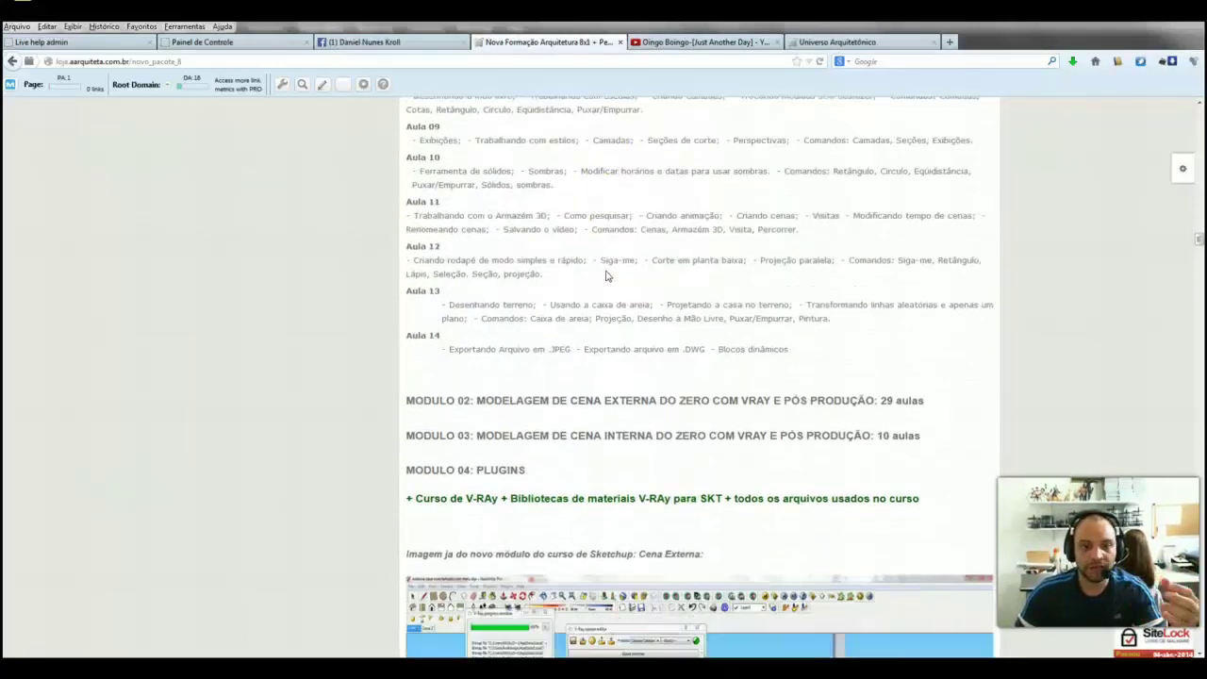
pyautogui.scroll(-2, 659, 377)
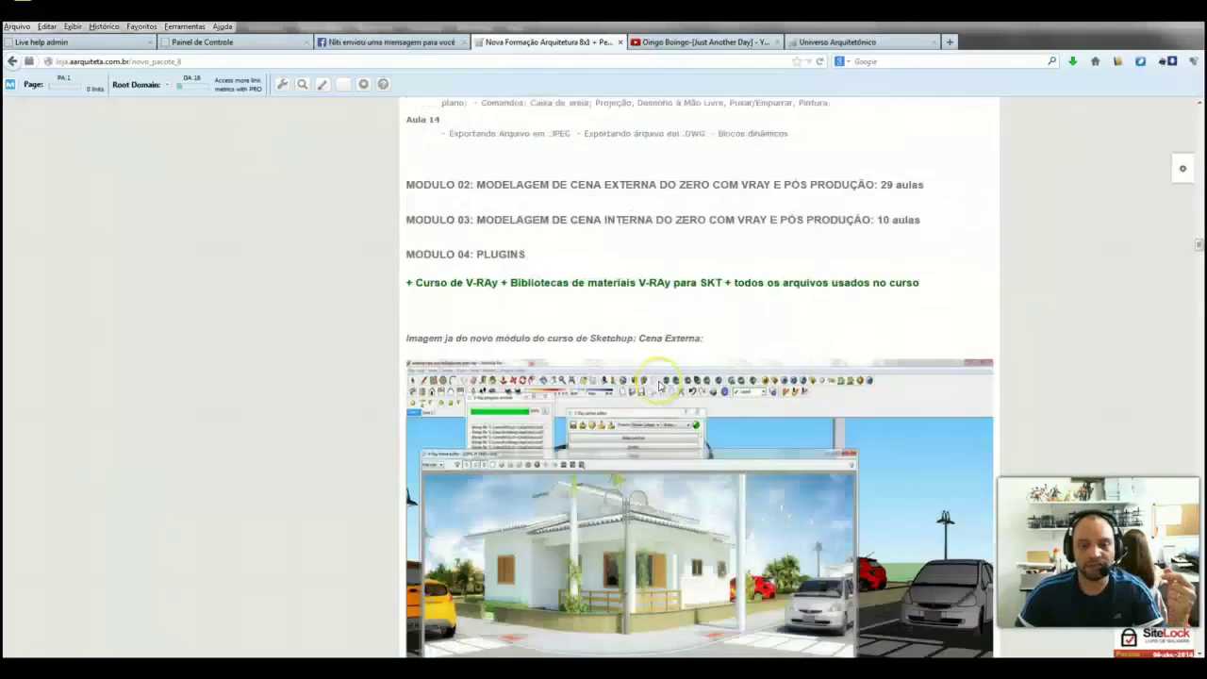
pyautogui.scroll(-2, 651, 373)
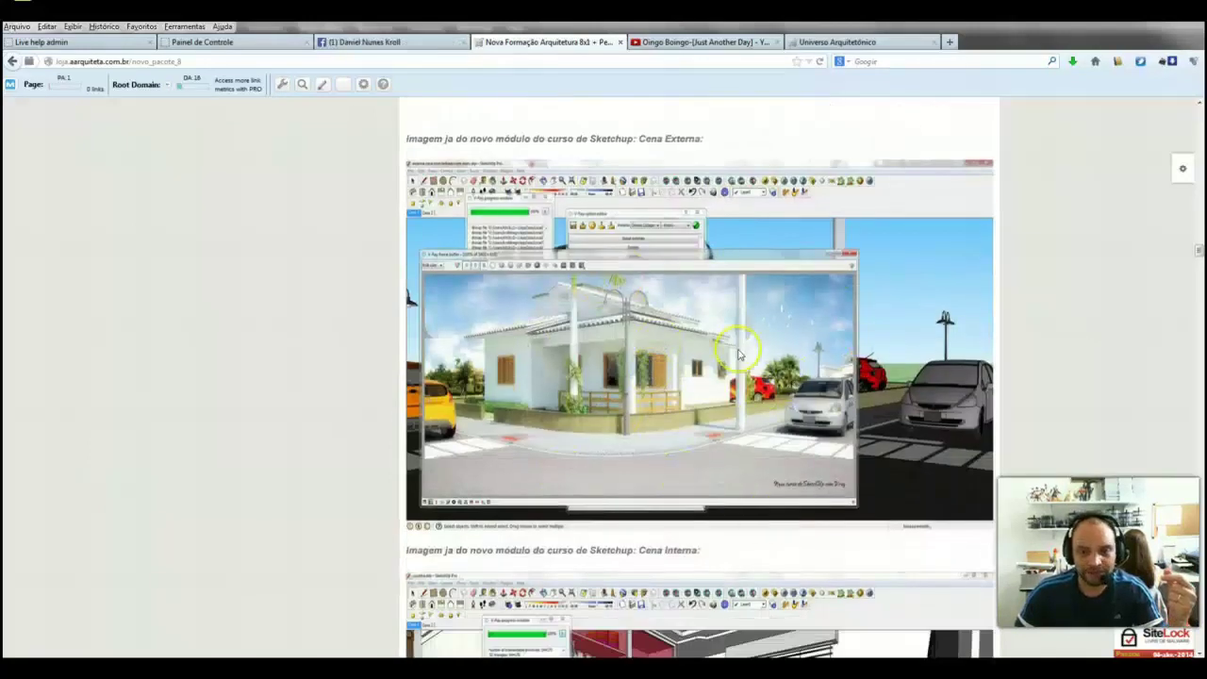
pyautogui.scroll(1, 739, 355)
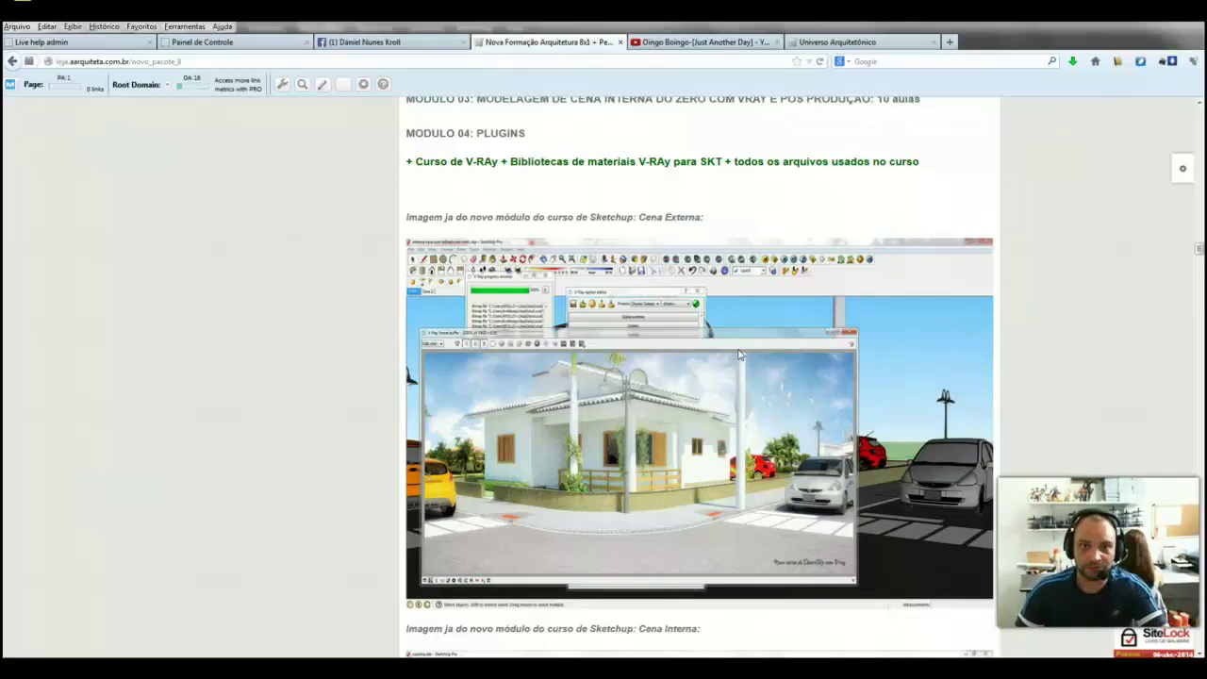
pyautogui.scroll(-1, 739, 354)
pyautogui.scroll(-4, 737, 351)
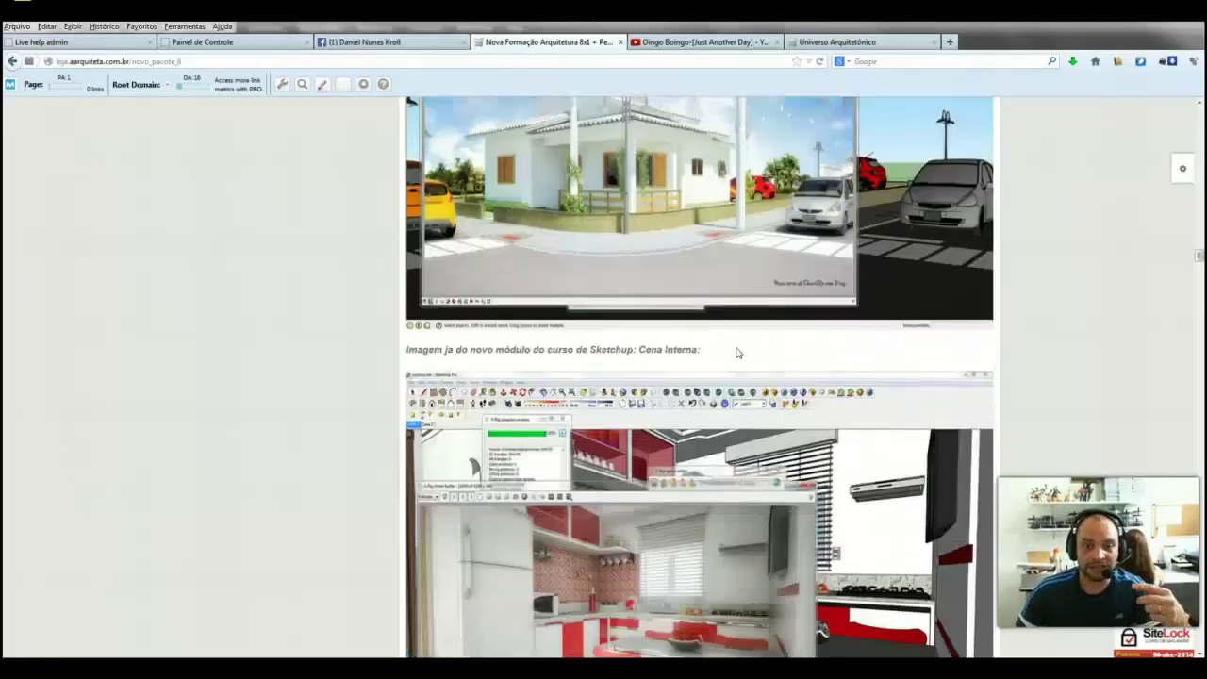
pyautogui.scroll(-4, 736, 347)
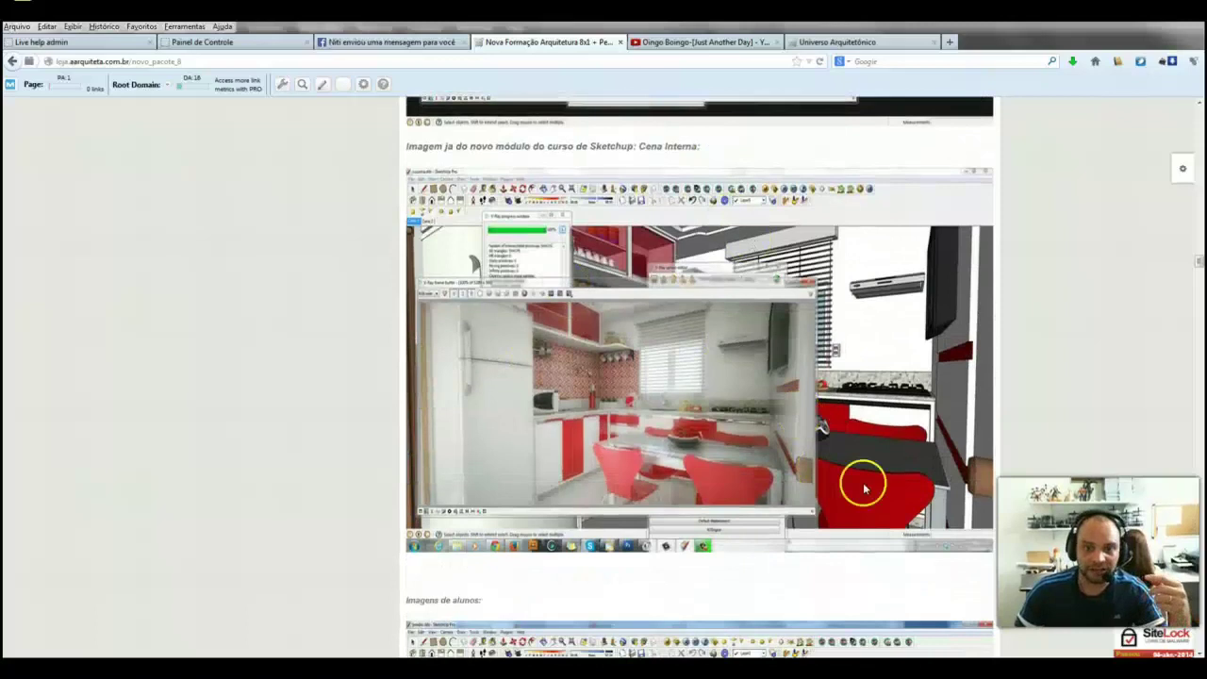
pyautogui.scroll(5, 741, 406)
pyautogui.scroll(2, 741, 413)
pyautogui.scroll(-5, 837, 542)
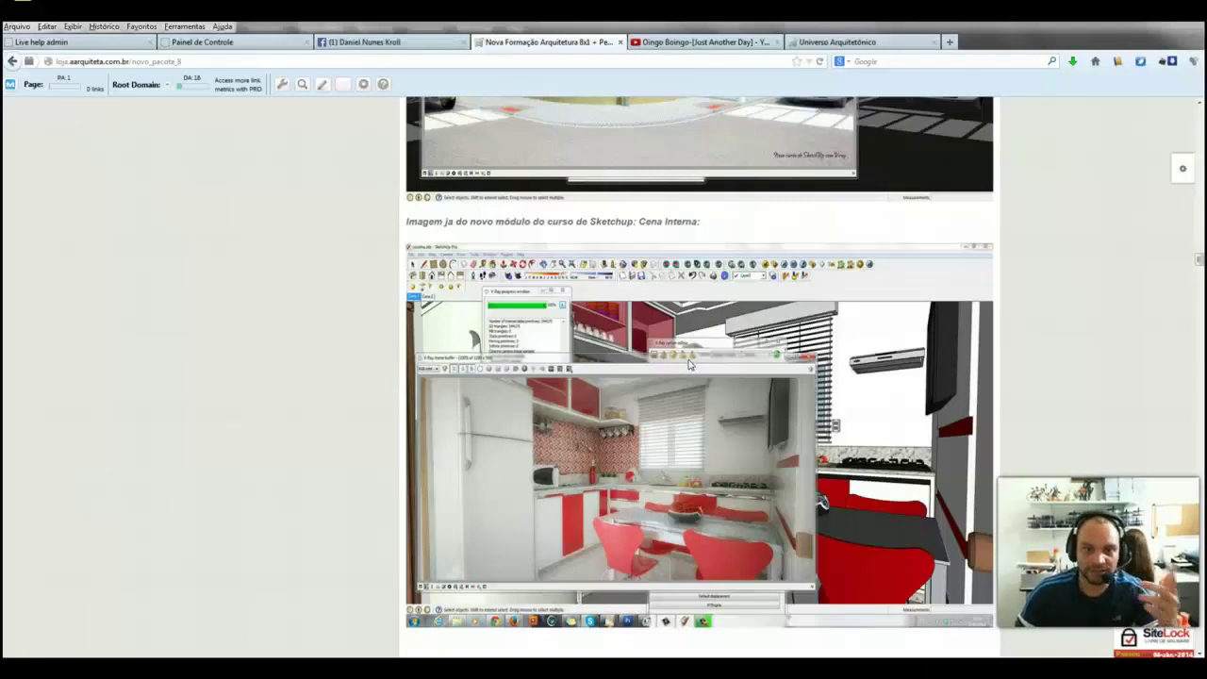
pyautogui.scroll(-2, 688, 364)
pyautogui.scroll(-1, 689, 364)
pyautogui.scroll(-2, 688, 364)
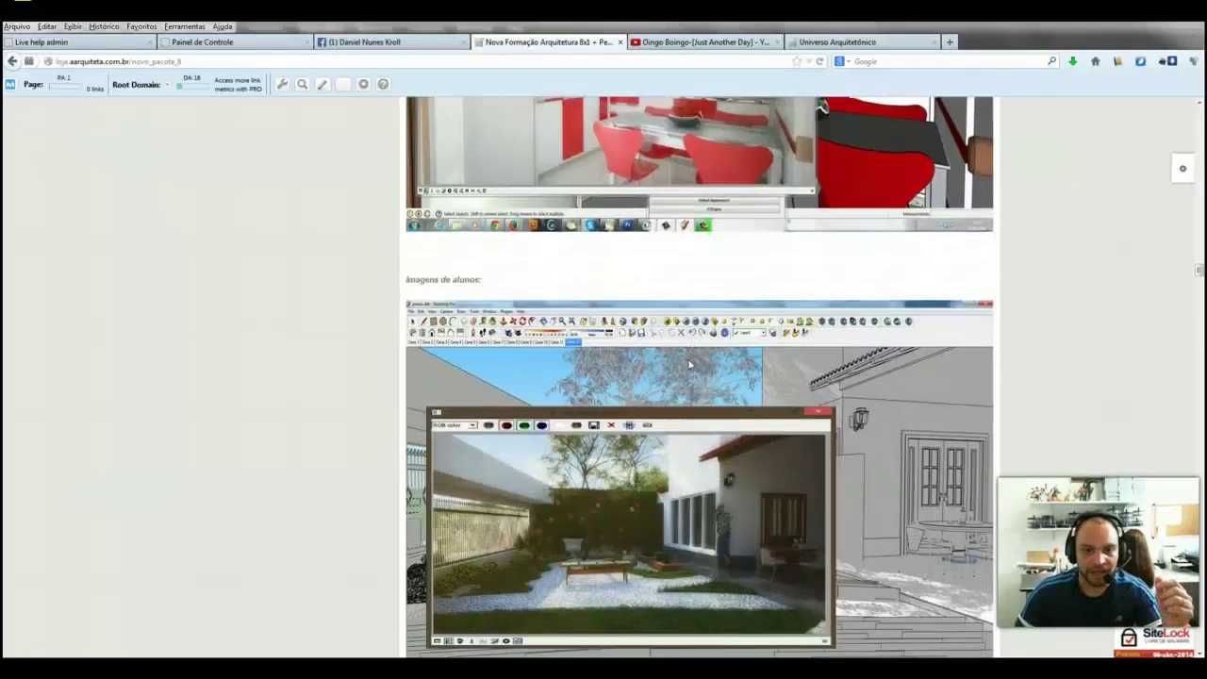
pyautogui.scroll(-2, 689, 364)
pyautogui.scroll(-4, 821, 359)
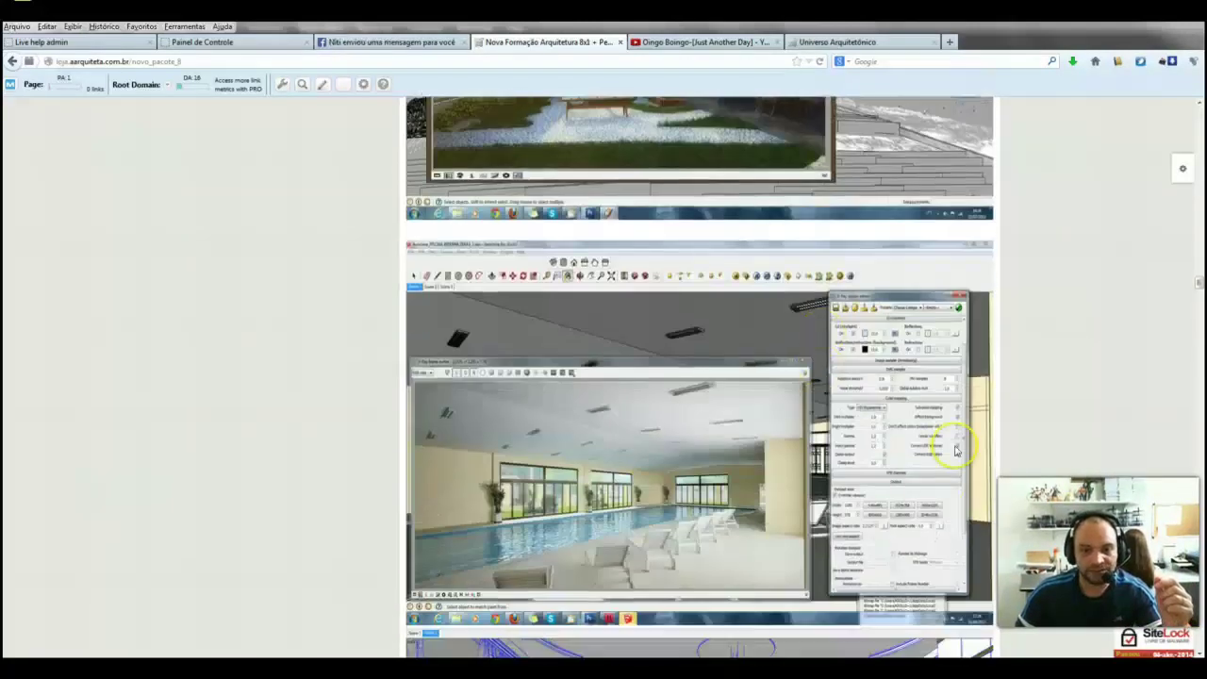
pyautogui.scroll(-3, 955, 449)
pyautogui.scroll(-2, 849, 425)
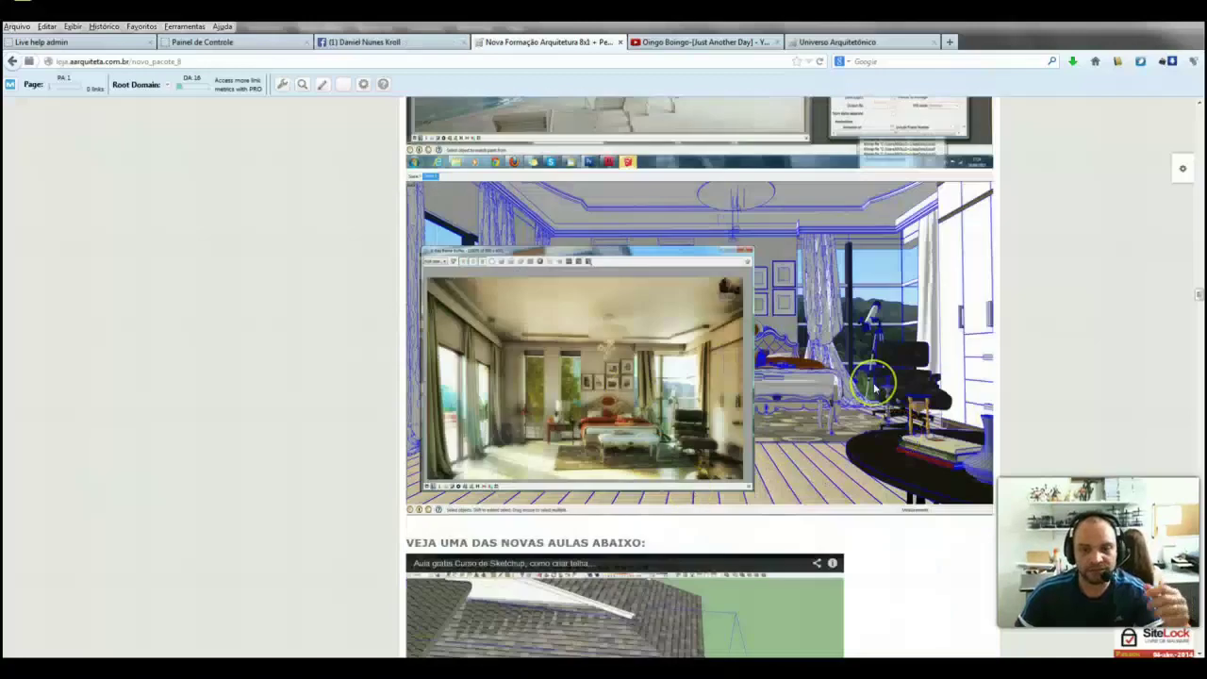
pyautogui.scroll(-1, 867, 370)
pyautogui.scroll(-2, 660, 396)
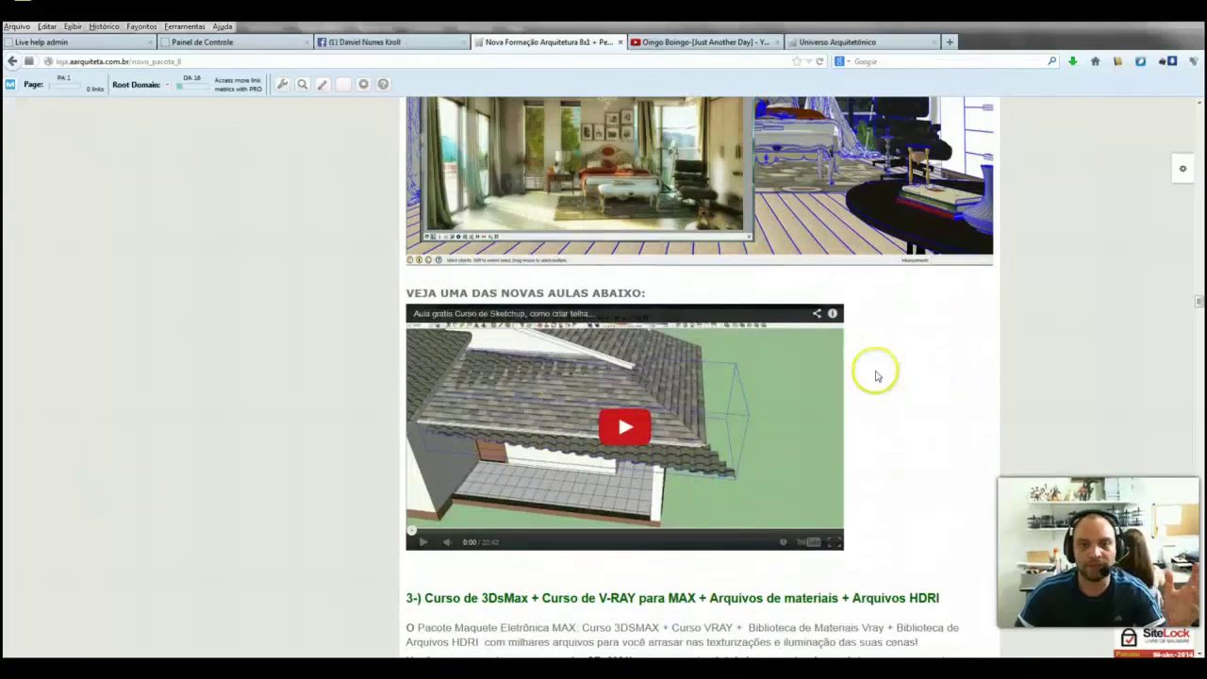
pyautogui.scroll(-2, 890, 377)
pyautogui.scroll(-1, 890, 377)
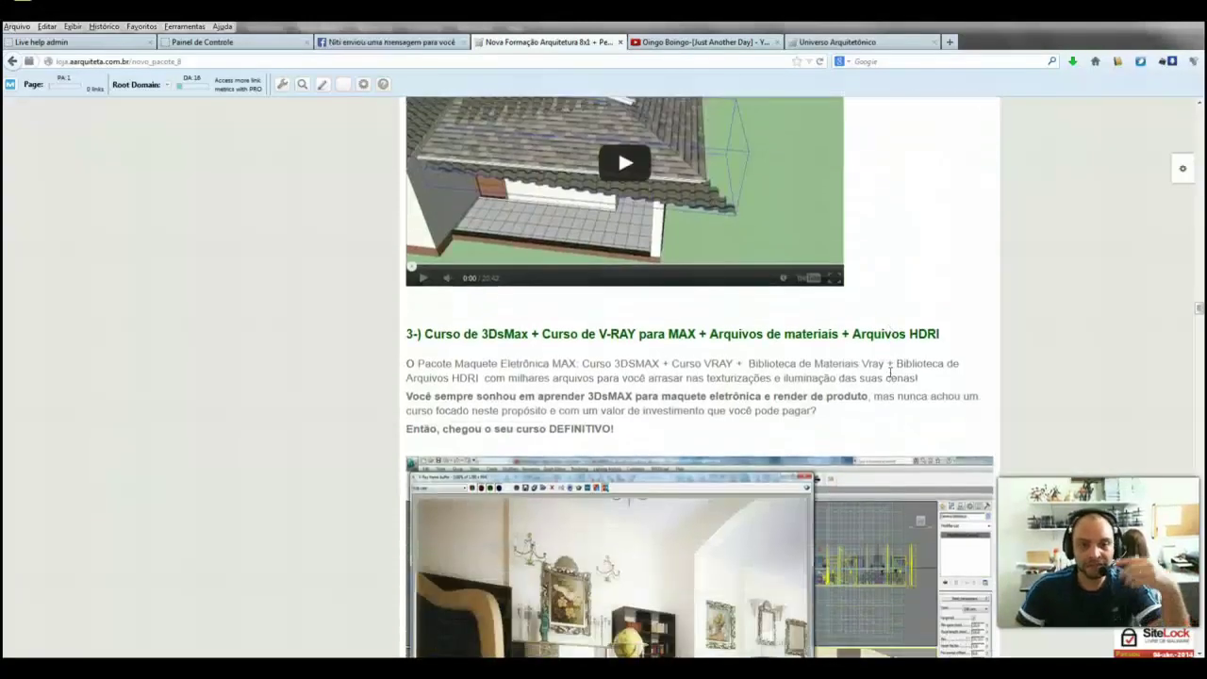
pyautogui.scroll(-1, 889, 371)
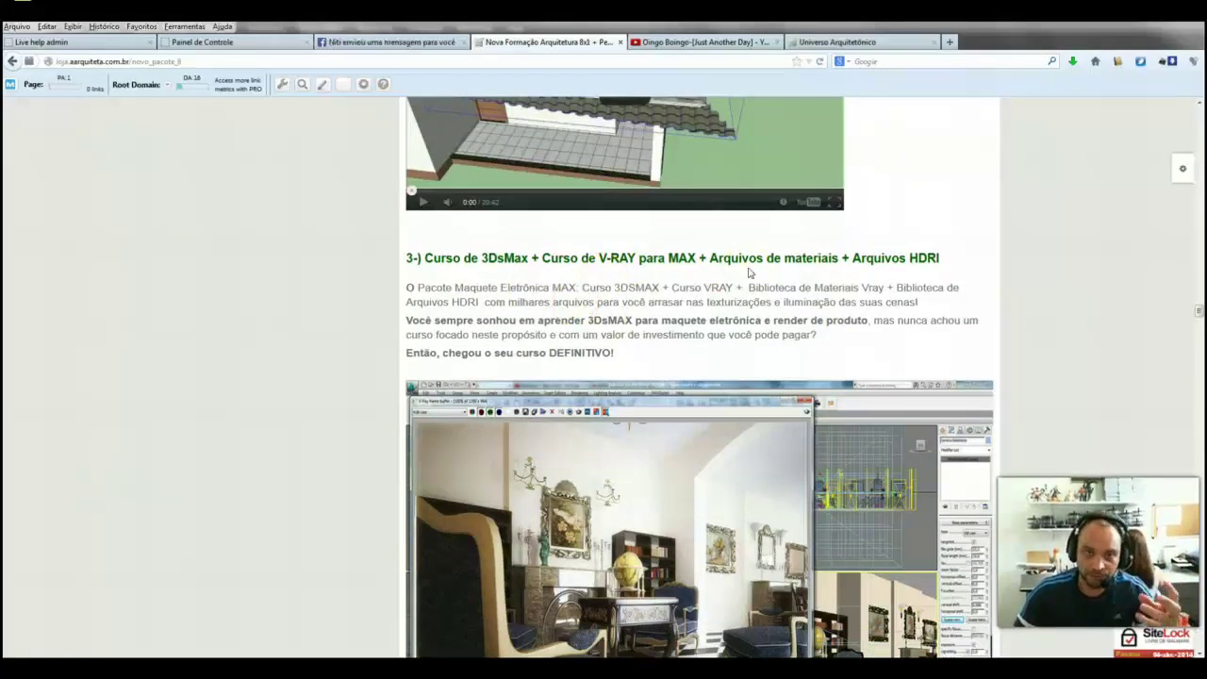
pyautogui.click(880, 260)
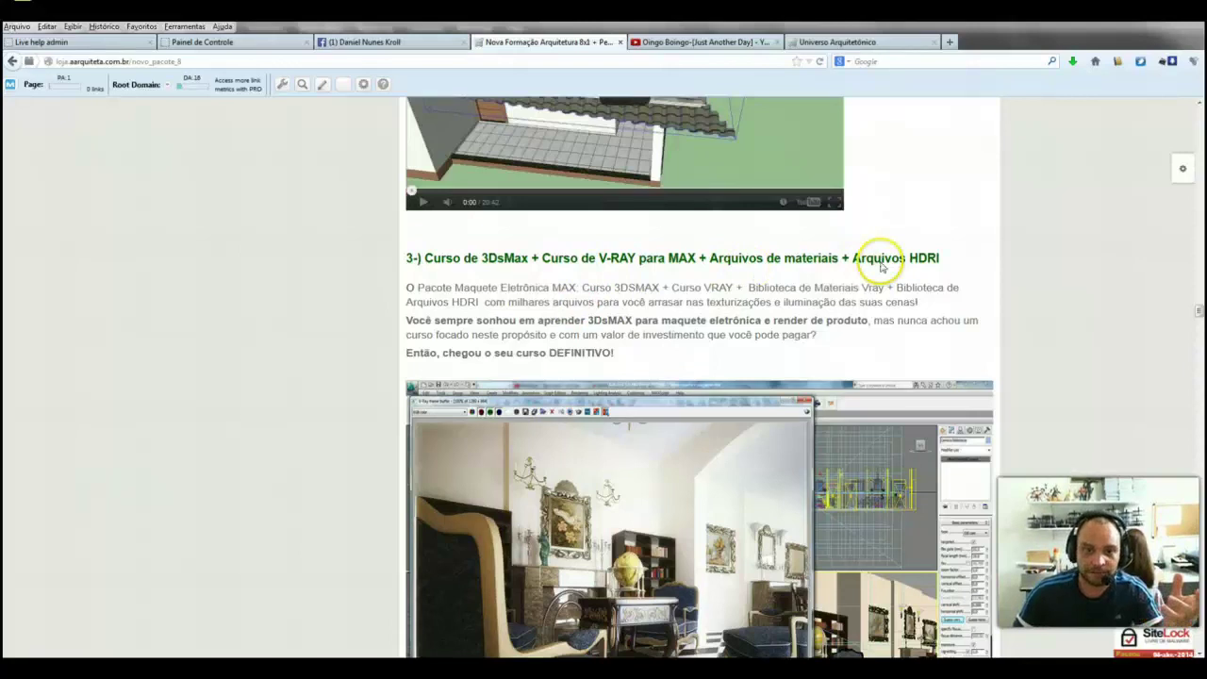
pyautogui.scroll(-3, 881, 266)
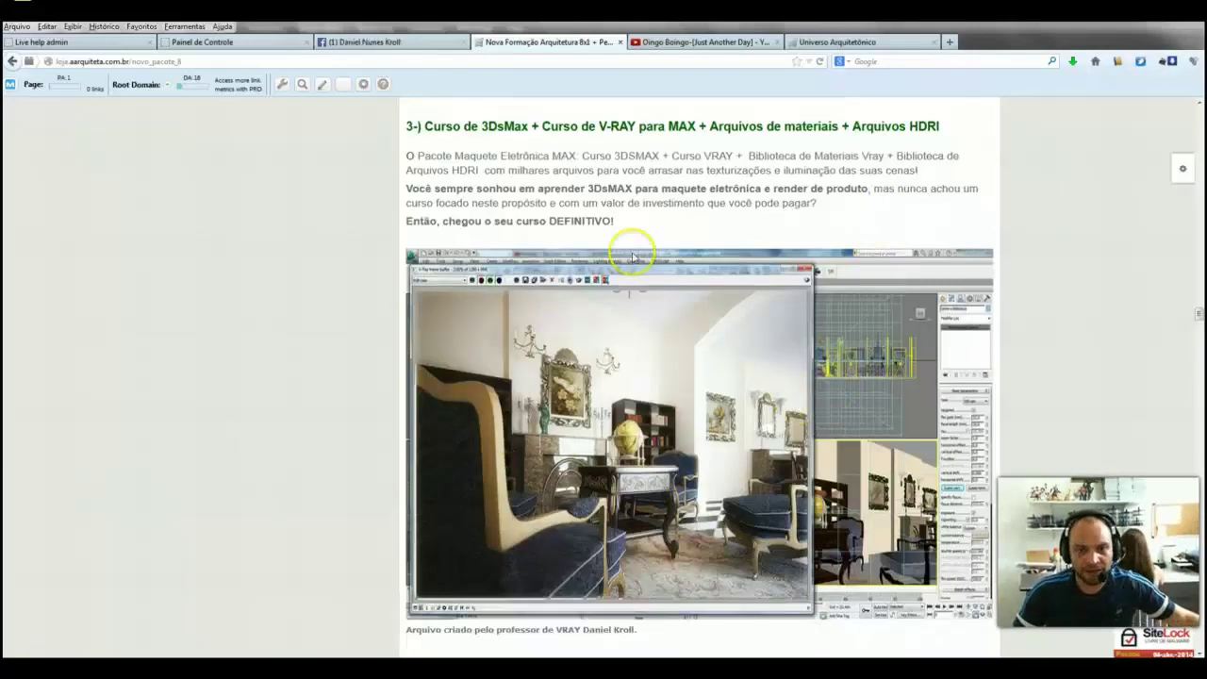
pyautogui.scroll(-3, 727, 359)
pyautogui.scroll(-3, 731, 387)
pyautogui.scroll(-3, 734, 408)
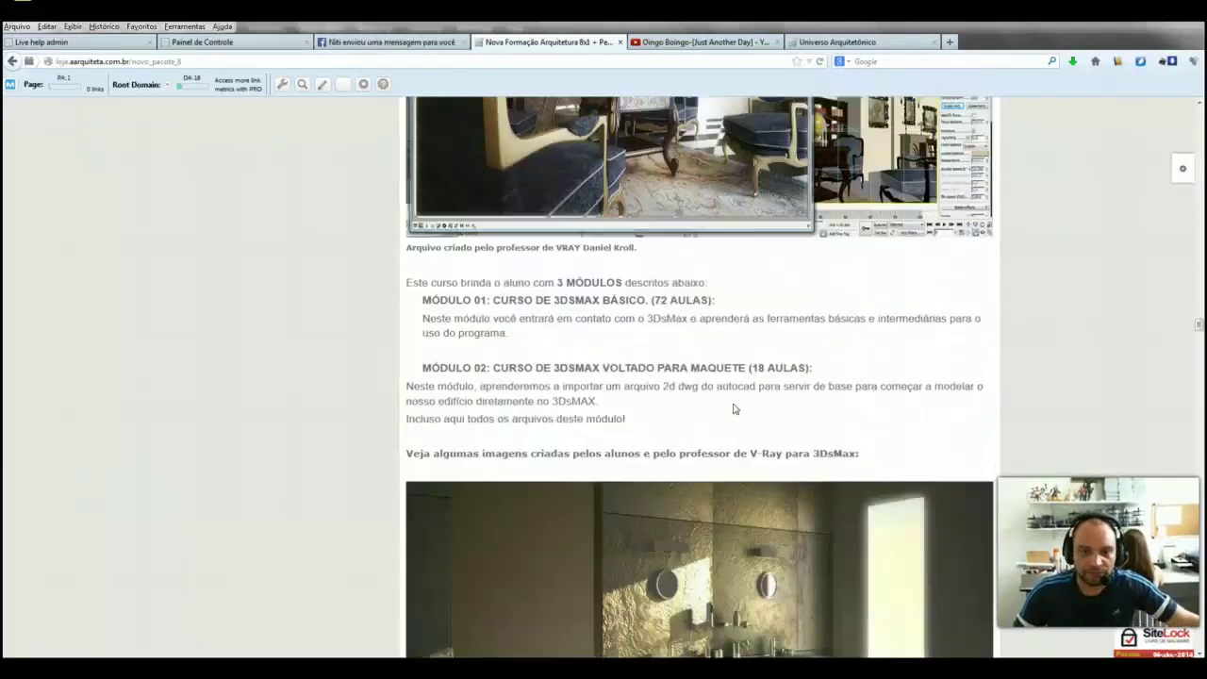
pyautogui.scroll(-3, 735, 408)
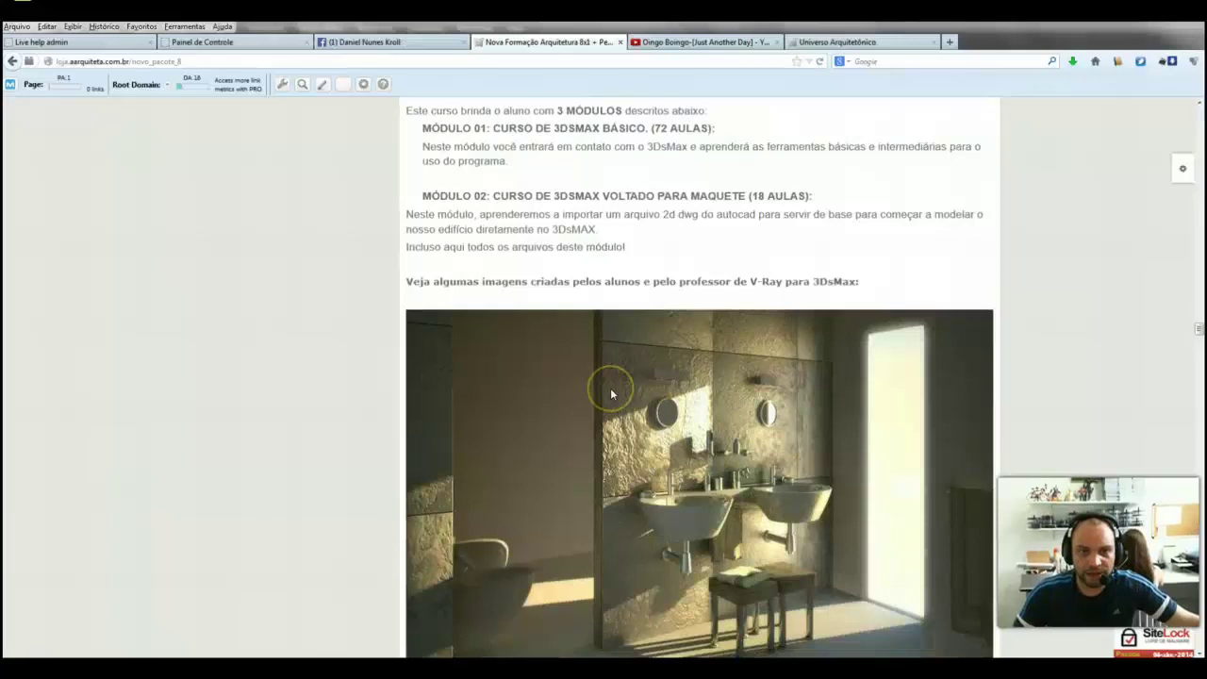
pyautogui.scroll(1, 610, 392)
pyautogui.scroll(2, 609, 386)
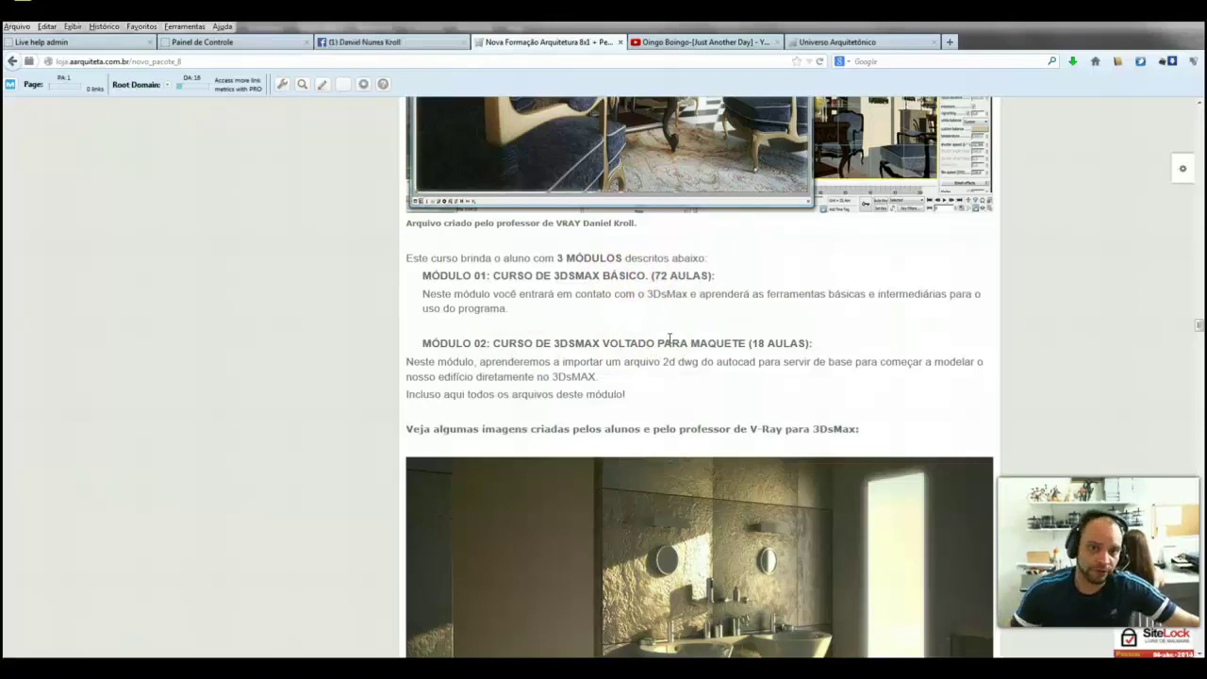
pyautogui.scroll(-5, 668, 338)
pyautogui.scroll(-5, 669, 338)
pyautogui.scroll(-3, 668, 337)
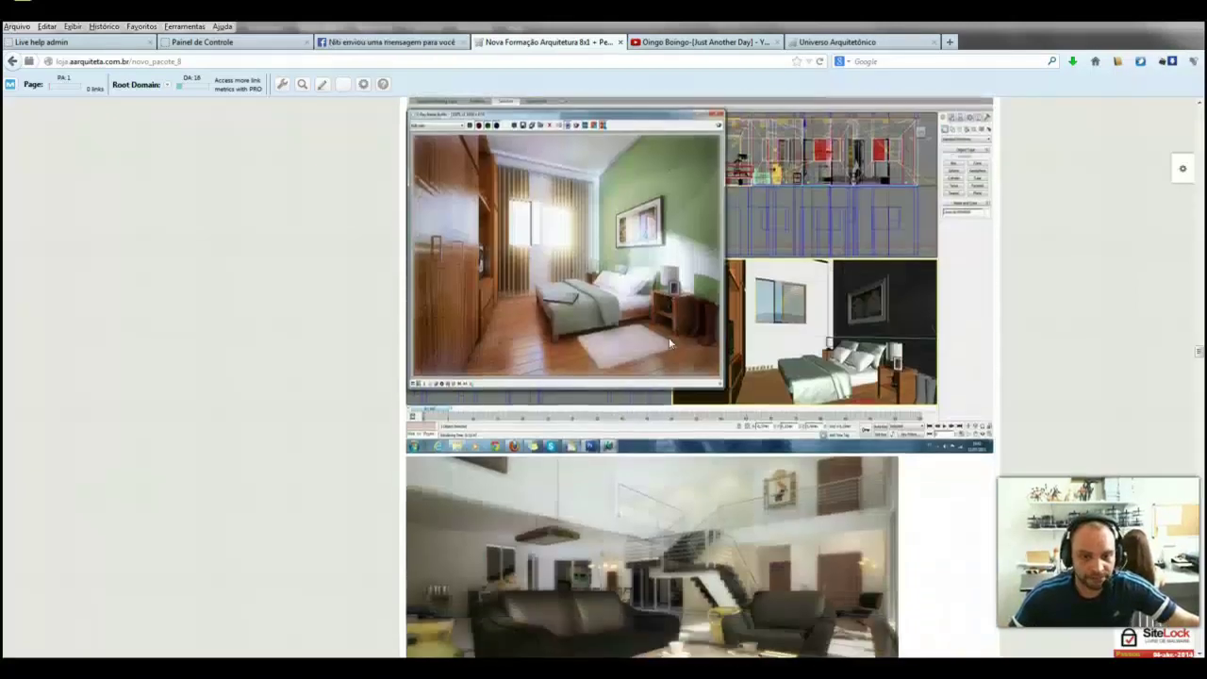
pyautogui.scroll(-3, 669, 339)
pyautogui.scroll(3, 668, 339)
pyautogui.scroll(3, 679, 282)
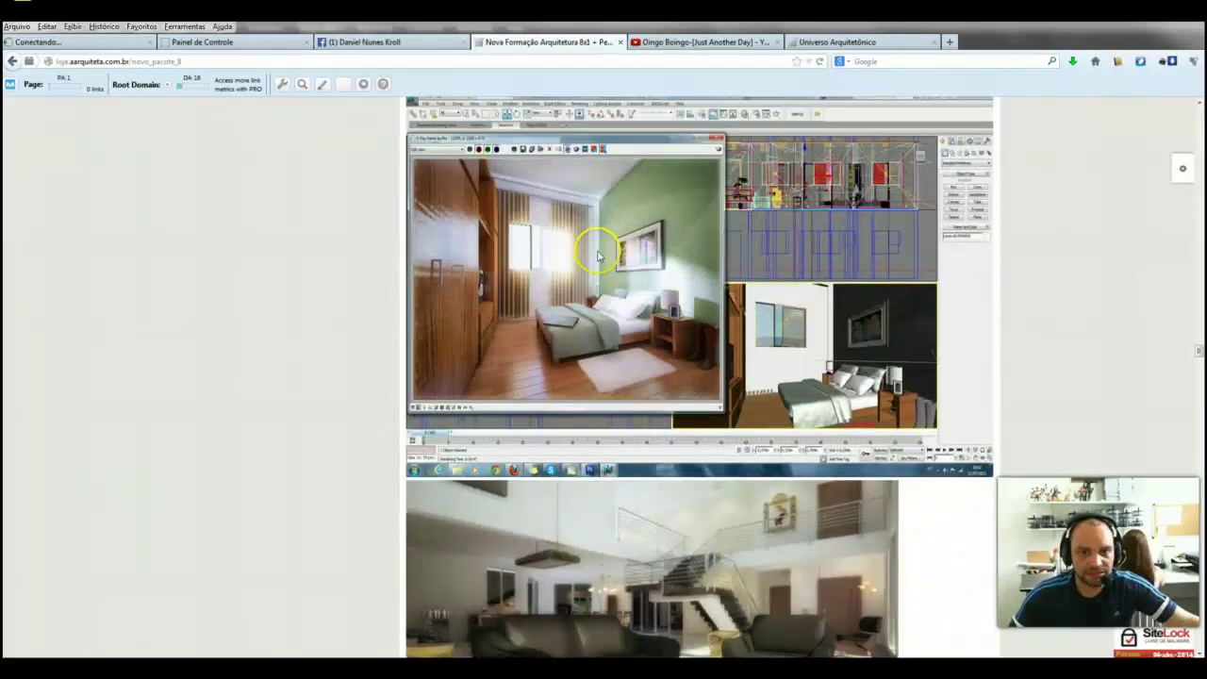
pyautogui.scroll(1, 795, 288)
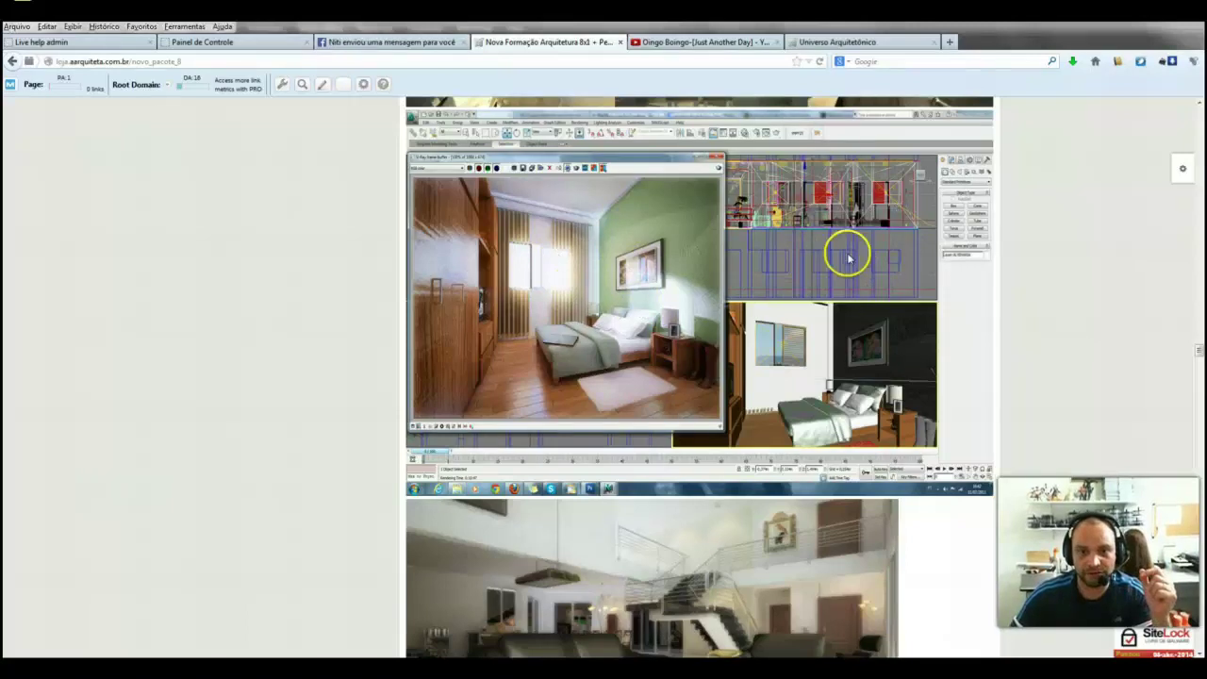
pyautogui.scroll(-3, 827, 285)
# Scroll past the loft render to the MÓDULO 03: CURSO DE VRAY RENDER description (27 aulas).
pyautogui.scroll(-5, 801, 311)
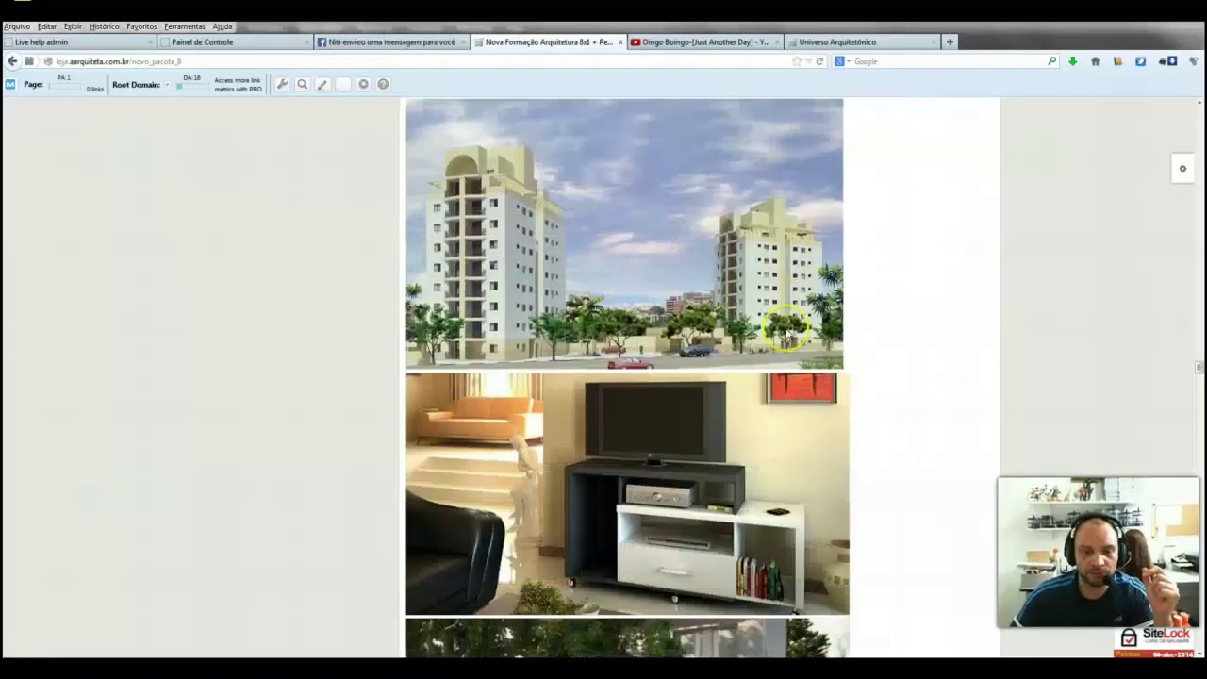
pyautogui.scroll(-3, 787, 332)
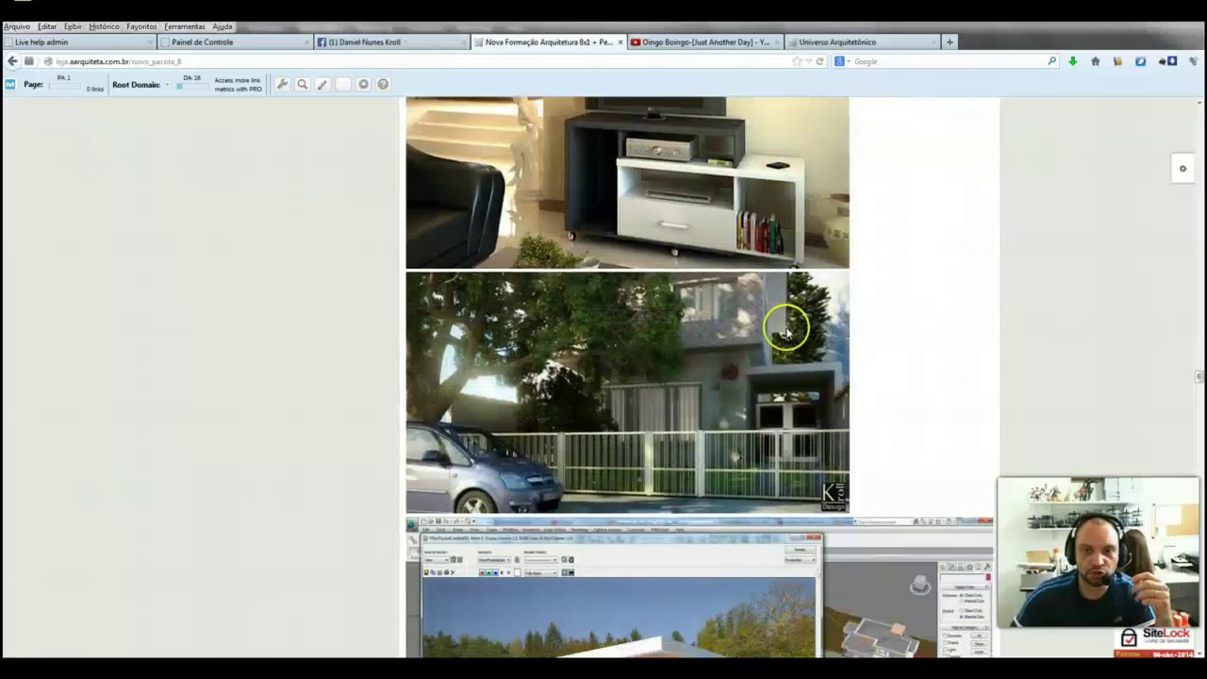
pyautogui.scroll(2, 787, 330)
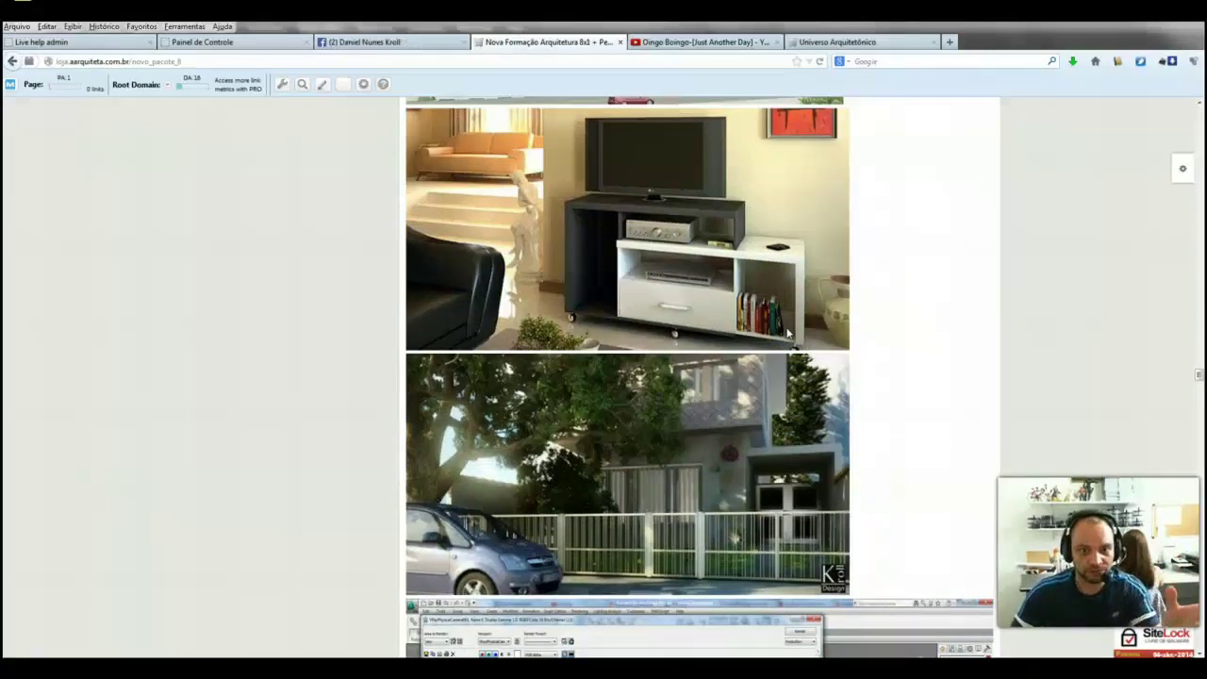
pyautogui.scroll(-1, 787, 332)
pyautogui.scroll(-3, 788, 330)
pyautogui.scroll(-4, 786, 327)
pyautogui.scroll(-5, 788, 330)
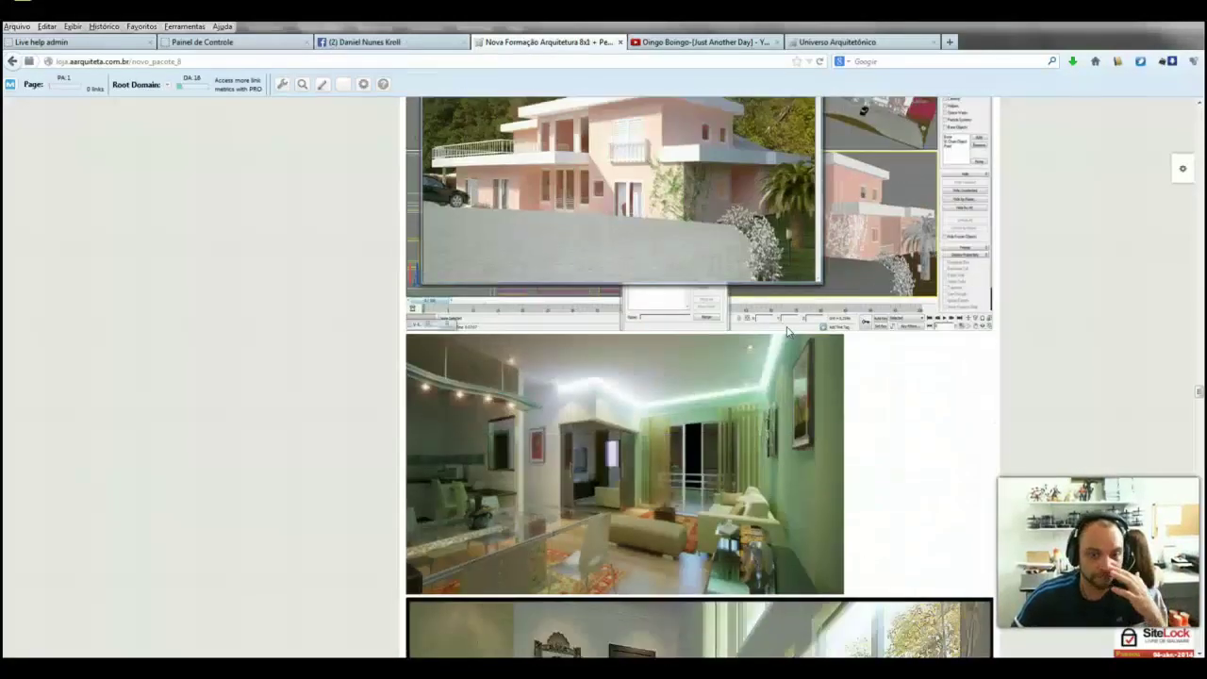
pyautogui.scroll(-3, 788, 330)
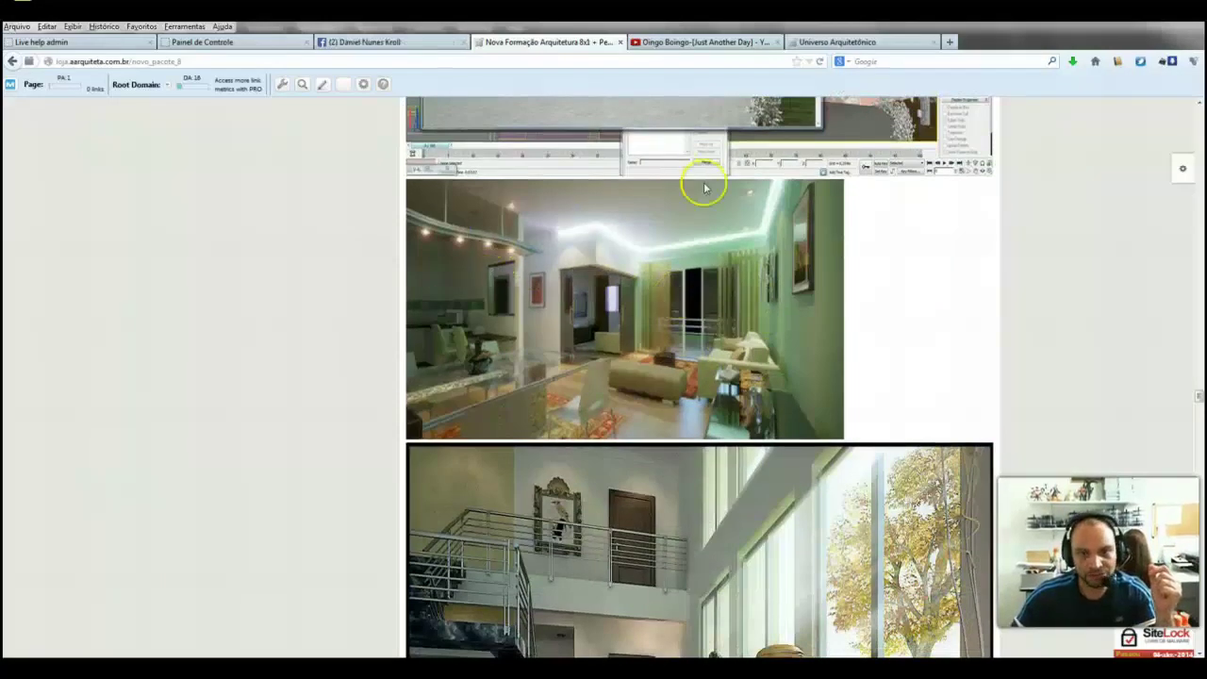
pyautogui.scroll(-2, 745, 271)
pyautogui.scroll(-4, 745, 272)
pyautogui.scroll(-2, 744, 271)
pyautogui.scroll(-5, 745, 271)
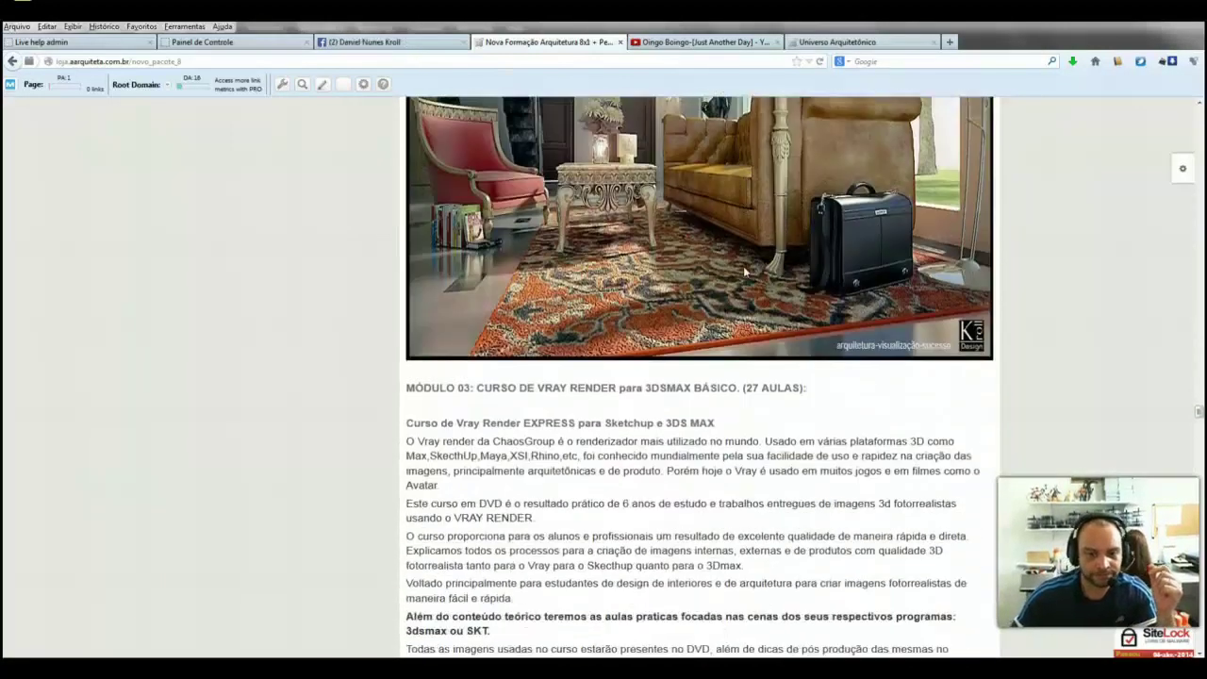
pyautogui.scroll(-2, 744, 272)
pyautogui.scroll(-3, 743, 271)
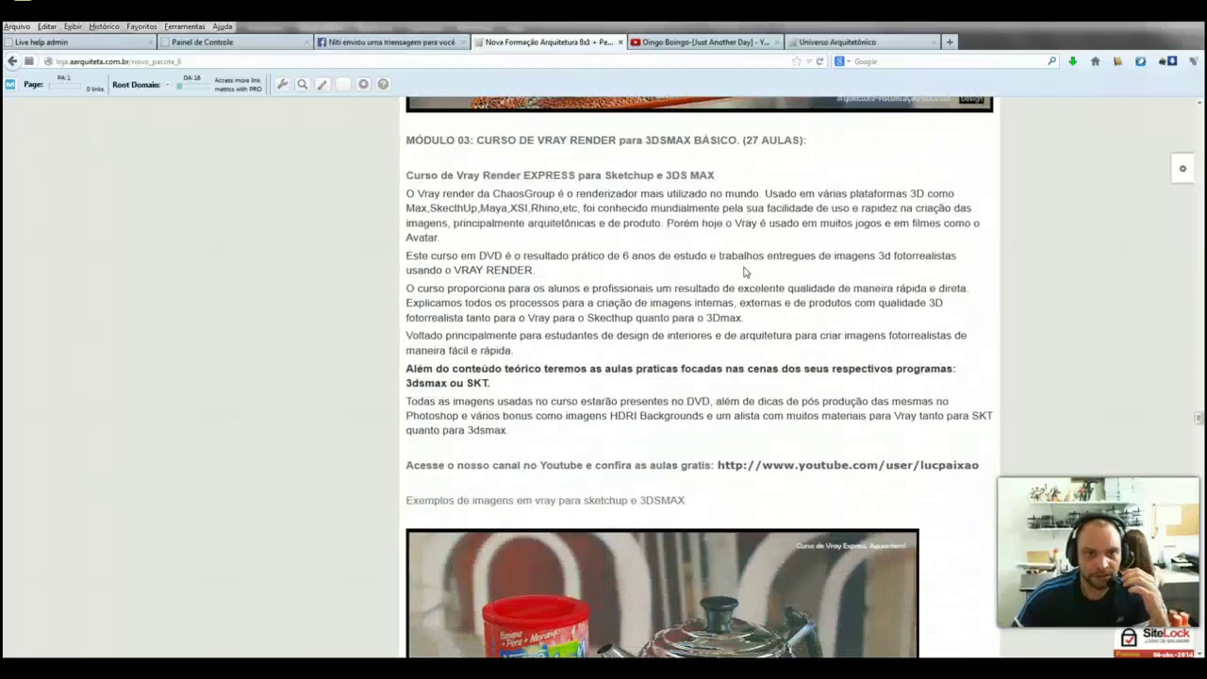
pyautogui.scroll(1, 743, 272)
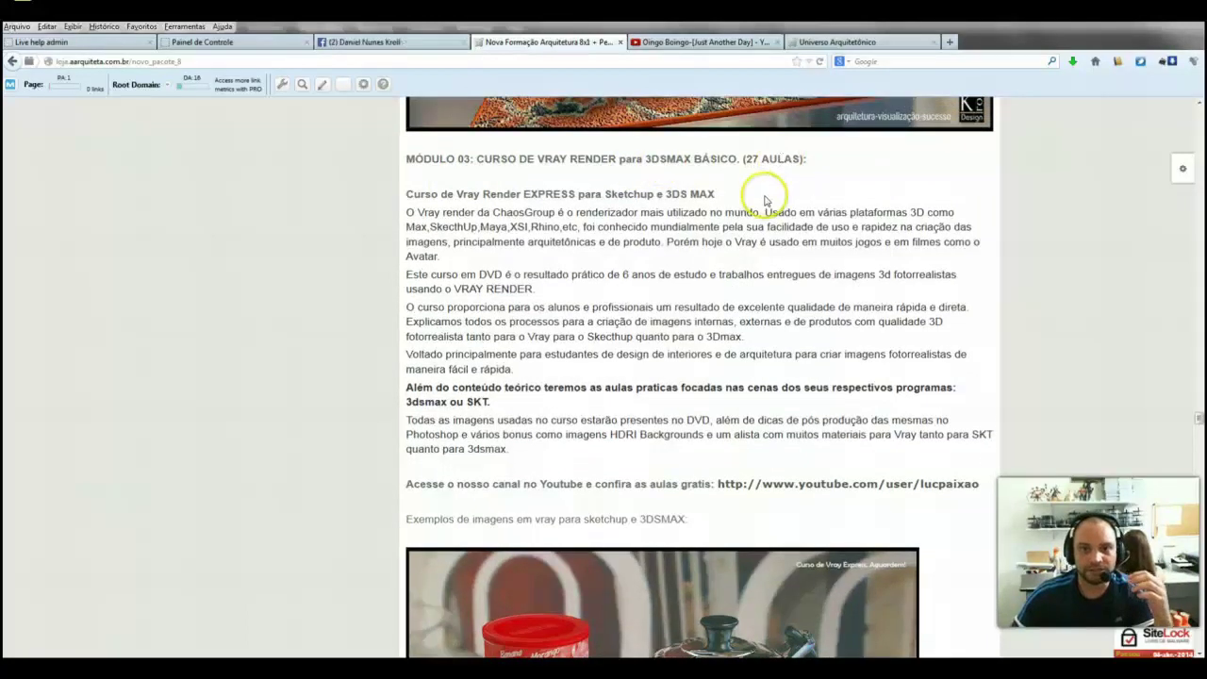
pyautogui.scroll(-1, 762, 195)
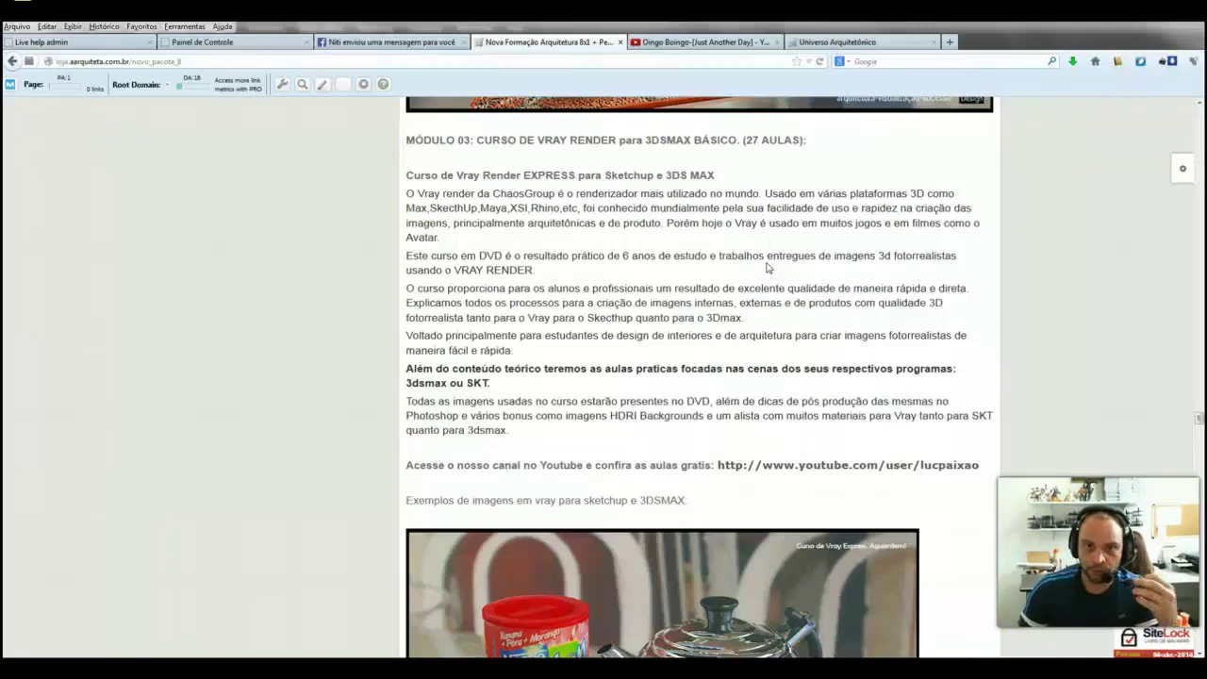
# Scroll past the AULAS DO CURSO list to the 4-) CURSO DE LUMION 3D exterior and living-room renders.
pyautogui.scroll(-5, 766, 267)
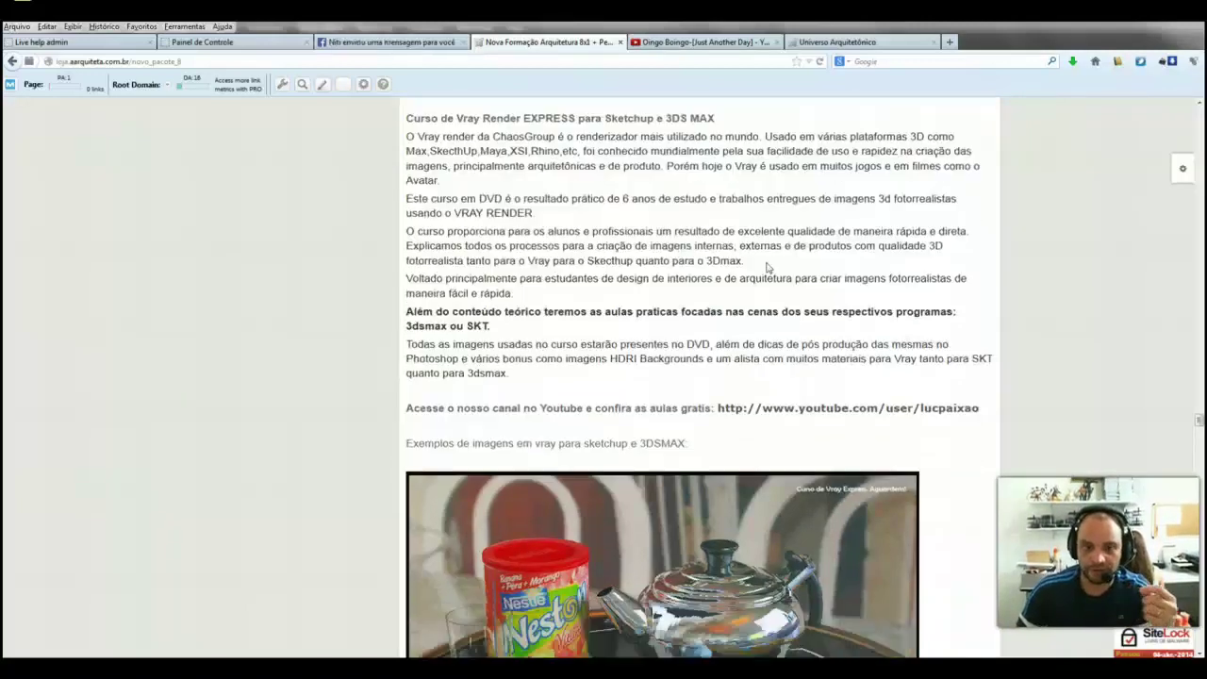
pyautogui.scroll(-3, 766, 268)
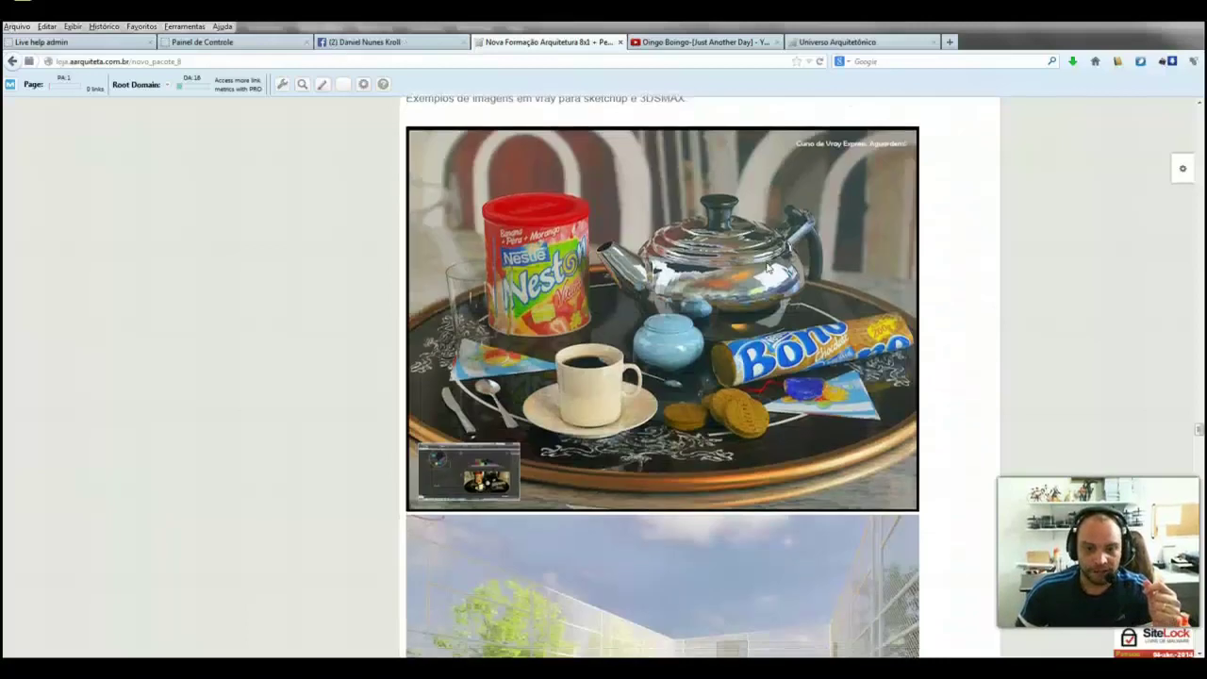
pyautogui.scroll(-3, 767, 268)
pyautogui.scroll(-3, 767, 268)
pyautogui.scroll(-4, 766, 268)
pyautogui.scroll(-5, 722, 251)
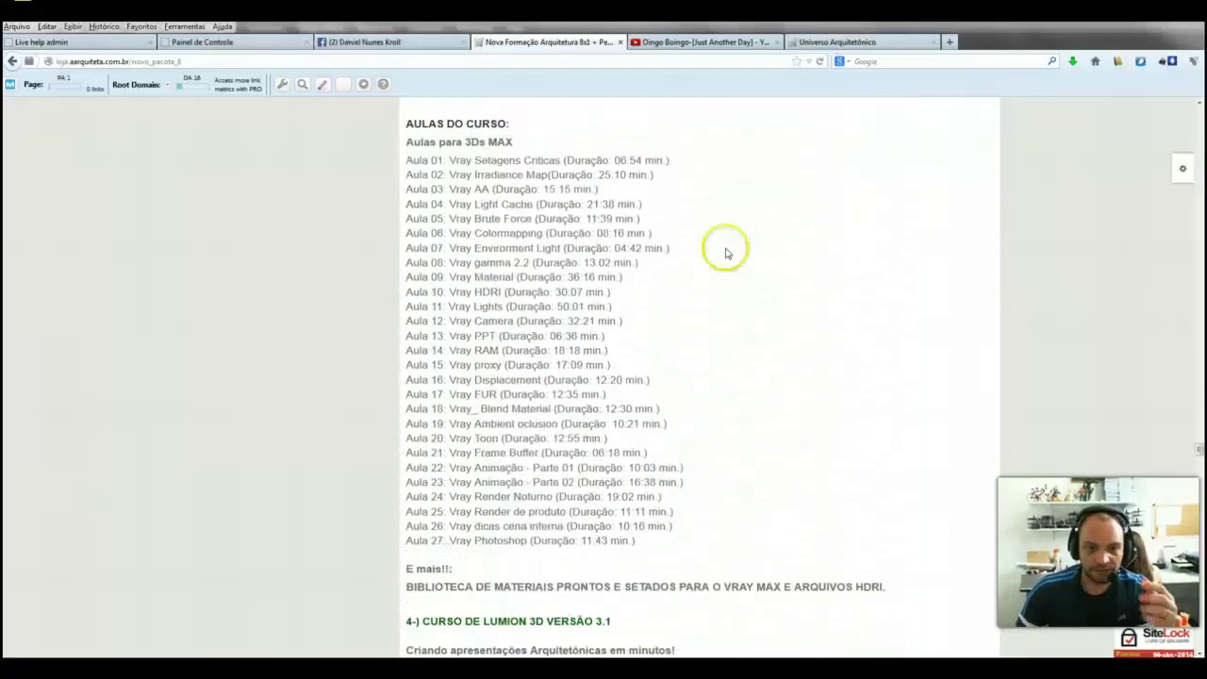
pyautogui.scroll(2, 707, 245)
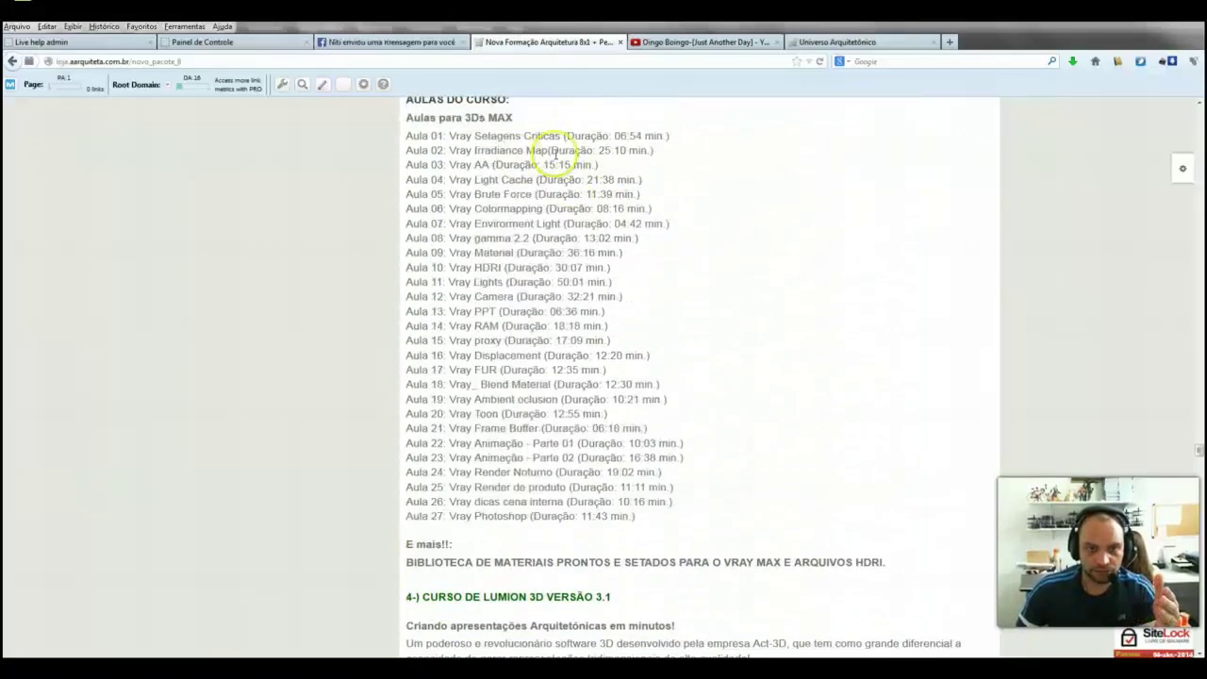
pyautogui.scroll(-2, 720, 345)
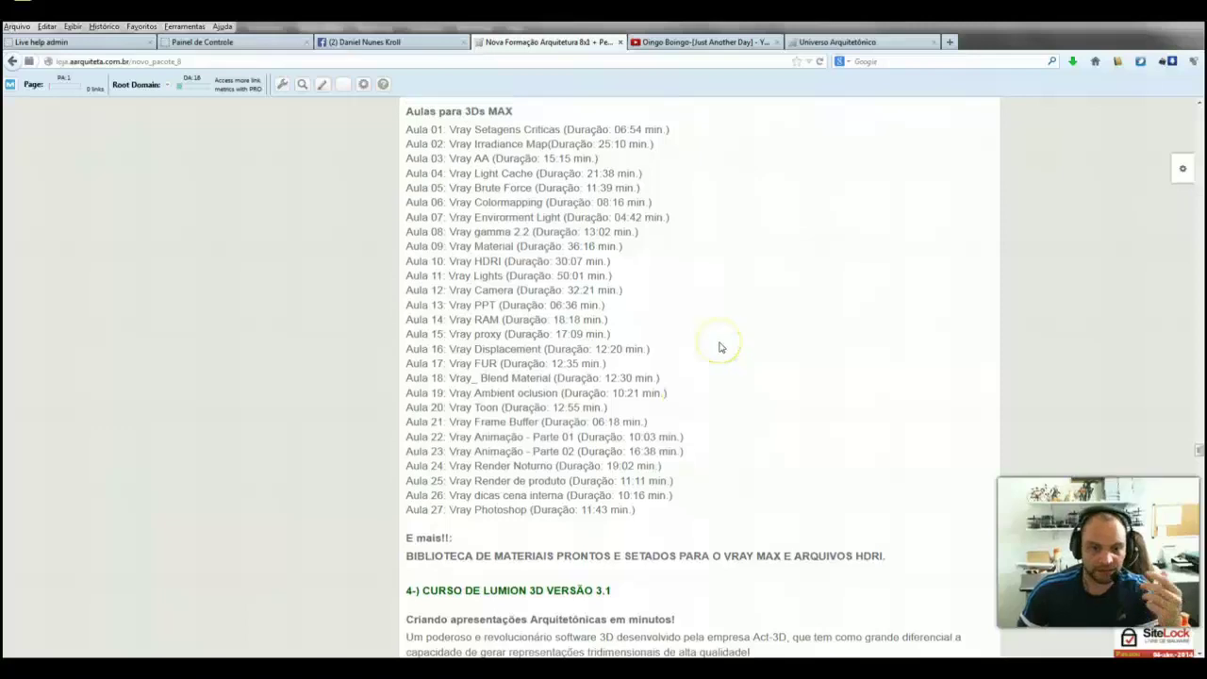
pyautogui.scroll(-2, 720, 343)
pyautogui.scroll(-1, 720, 344)
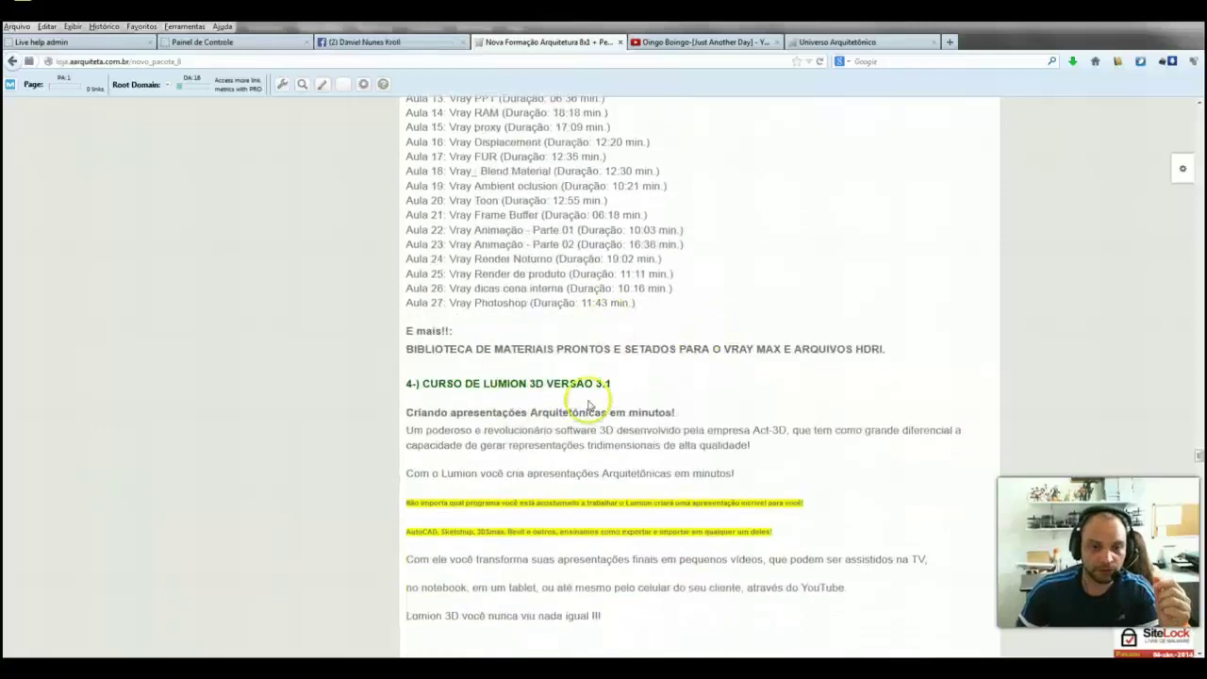
pyautogui.scroll(-1, 647, 393)
pyautogui.scroll(-1, 647, 393)
pyautogui.scroll(-3, 649, 393)
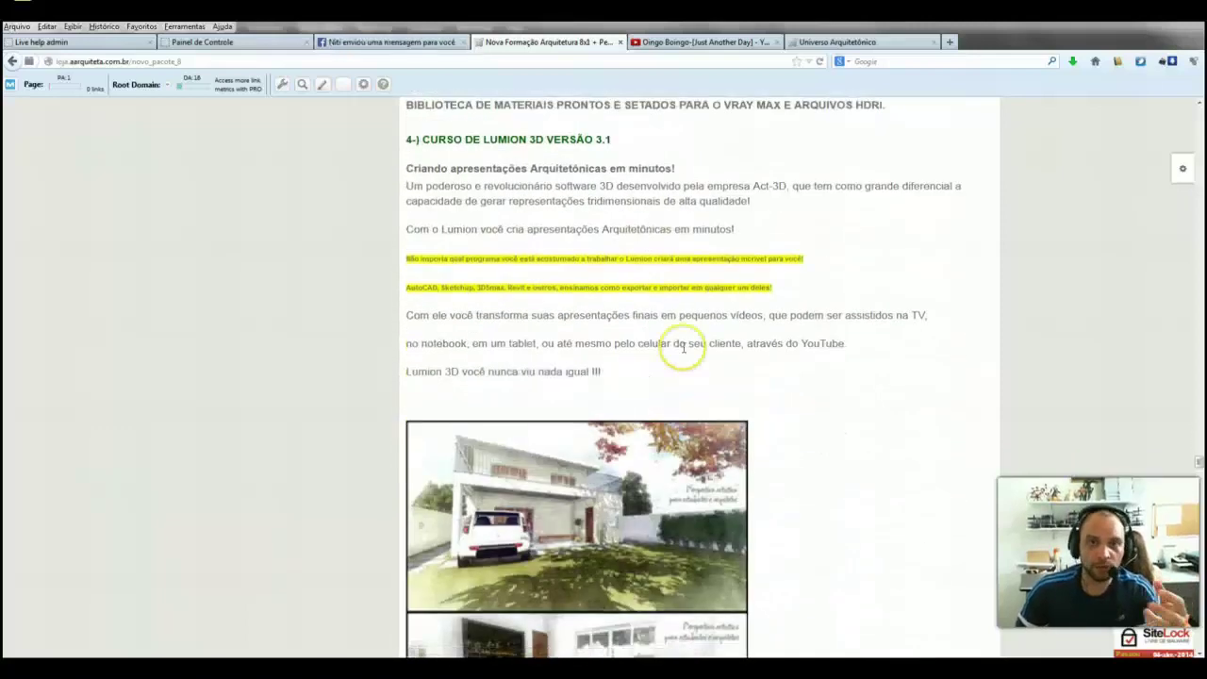
pyautogui.scroll(-1, 684, 347)
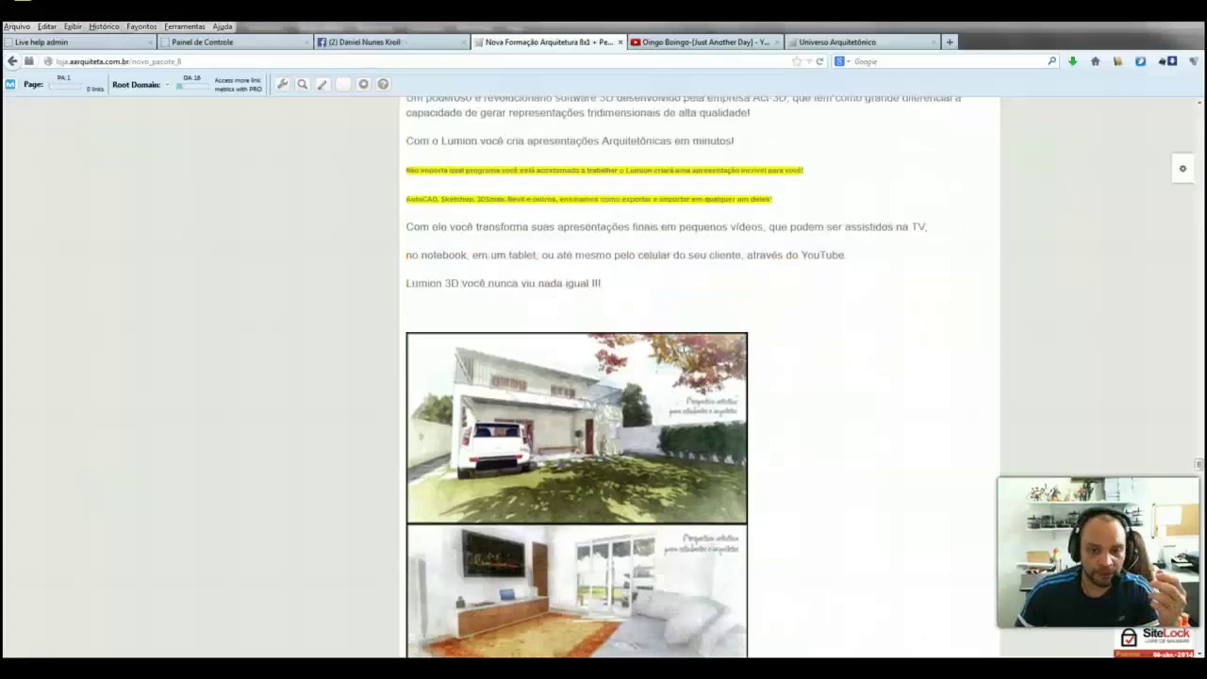
pyautogui.scroll(-1, 707, 351)
pyautogui.scroll(-2, 726, 353)
pyautogui.scroll(2, 725, 352)
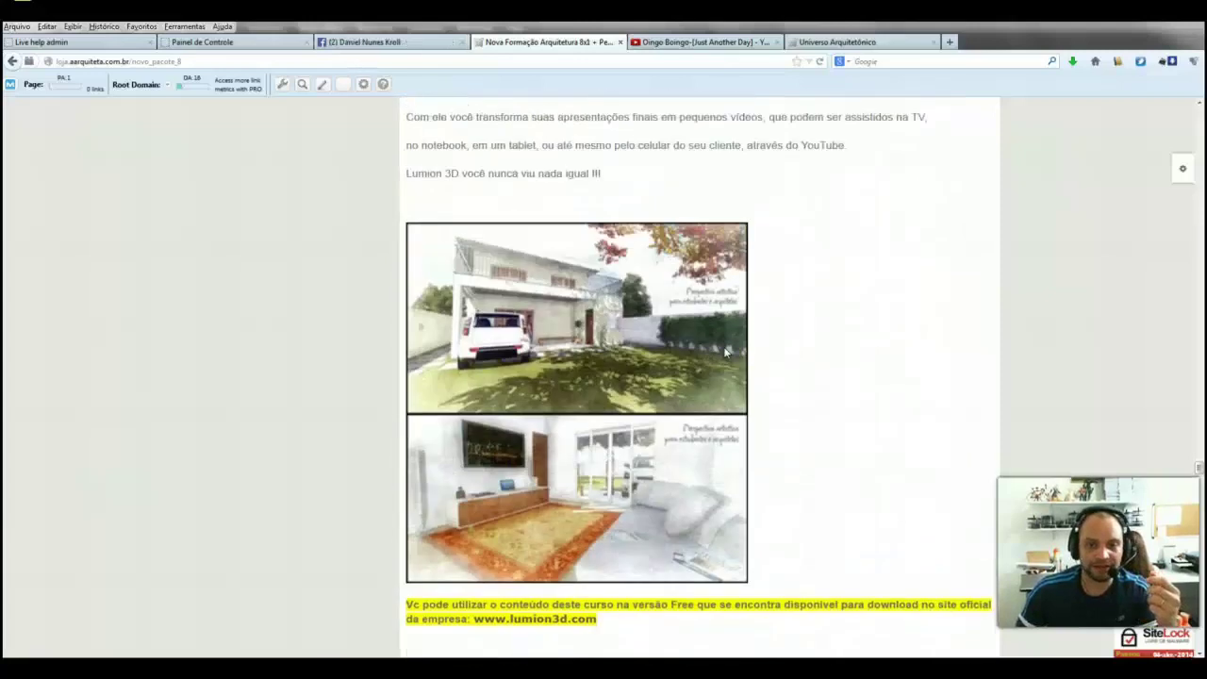
pyautogui.scroll(1, 726, 352)
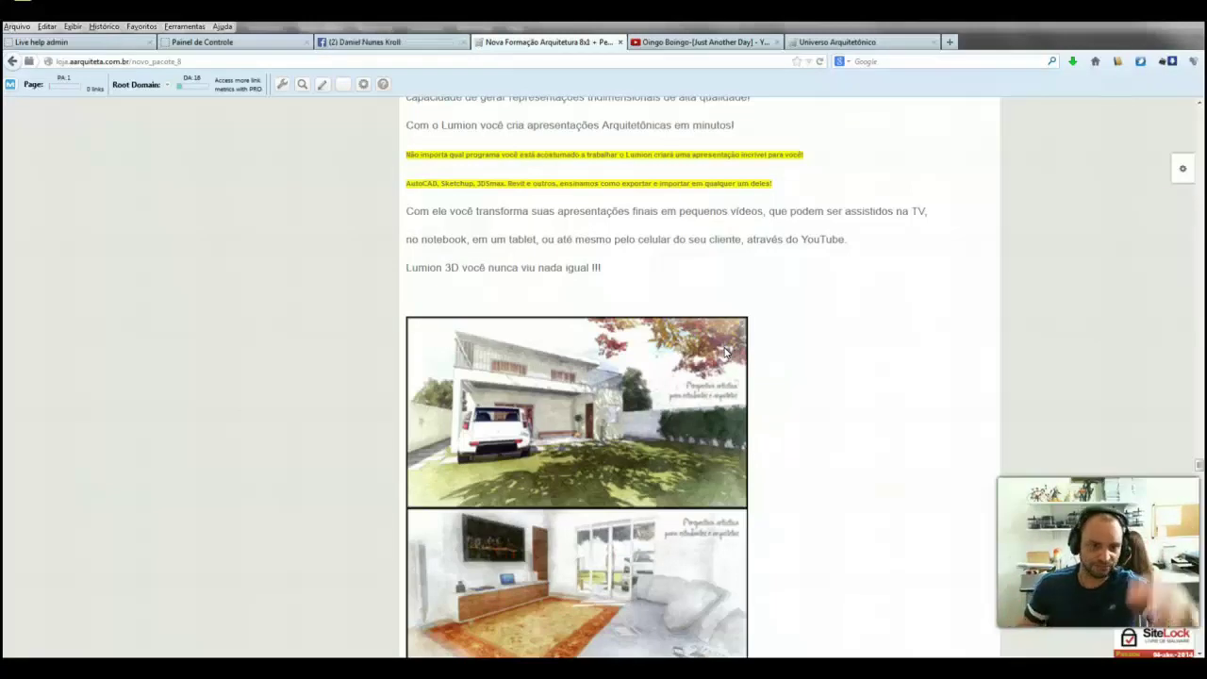
pyautogui.scroll(-1, 726, 352)
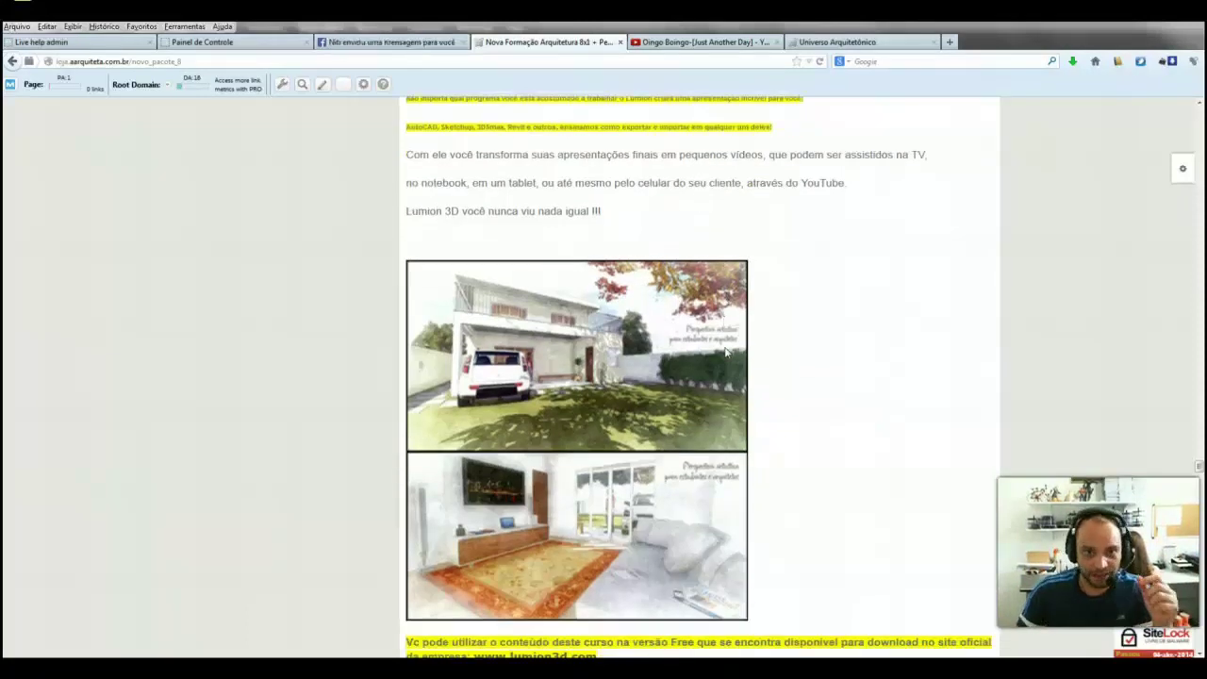
pyautogui.scroll(-1, 727, 352)
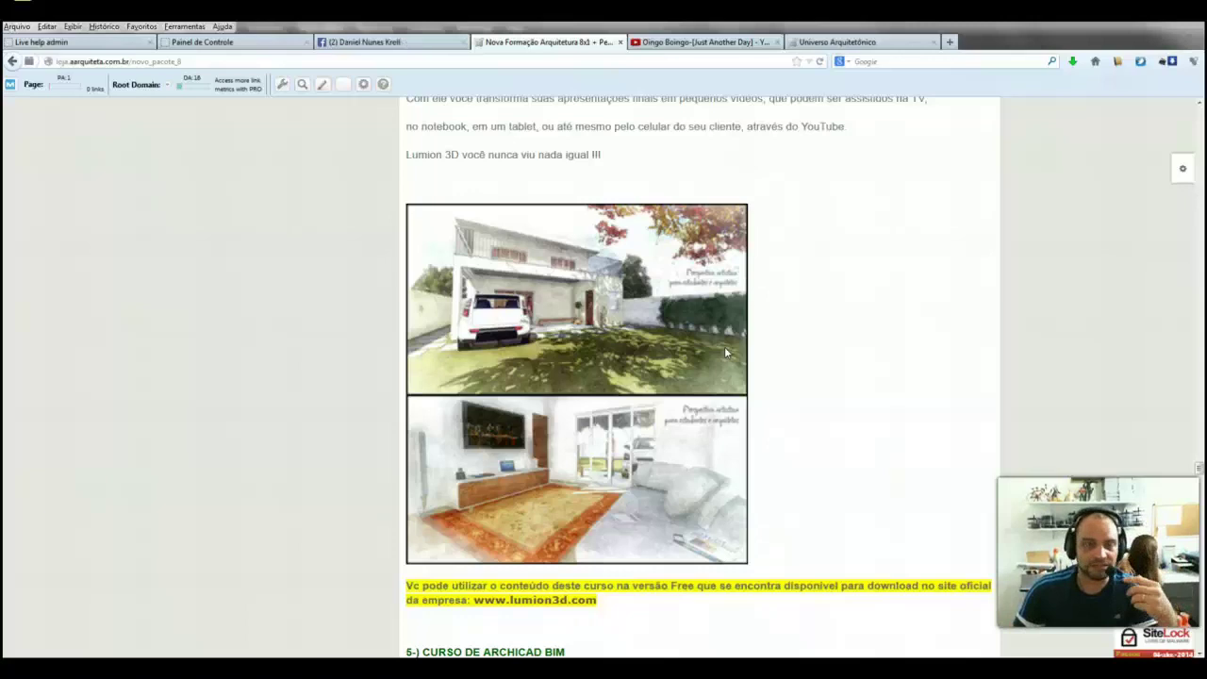
# Scroll to the 5-) CURSO DE ARCHICAD BIM heading, its 3D model screenshot and 'Seja bem vindo' intro.
pyautogui.scroll(-1, 724, 353)
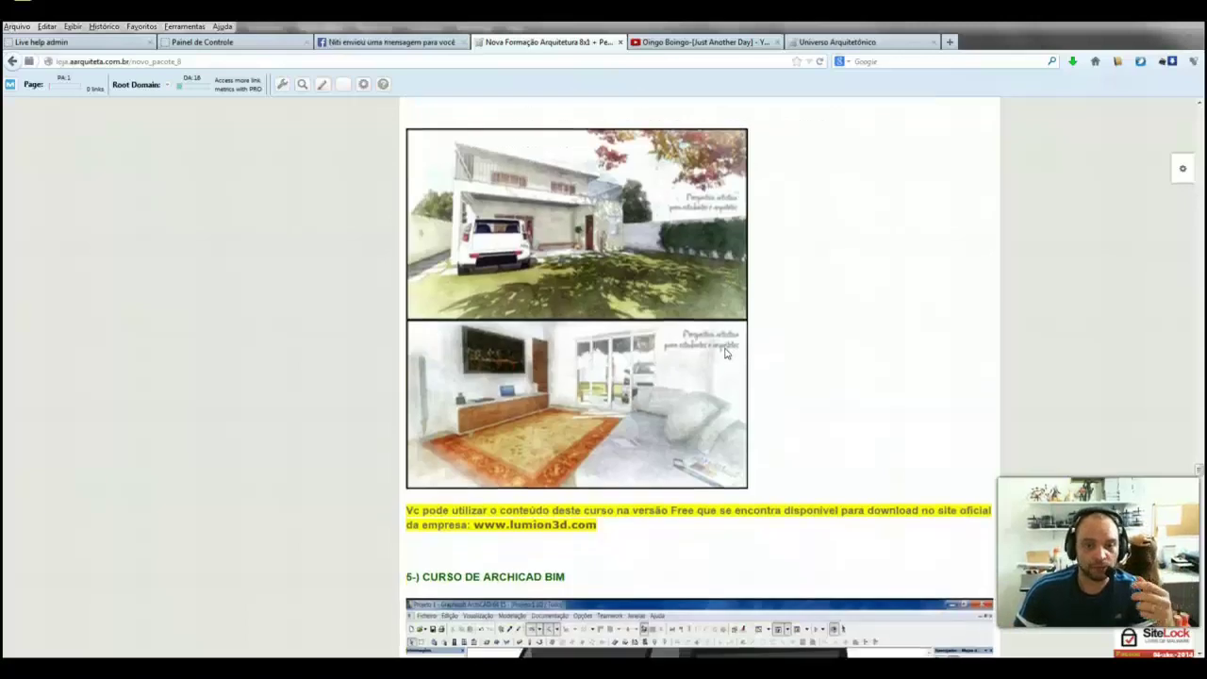
pyautogui.scroll(3, 724, 352)
pyautogui.scroll(2, 724, 353)
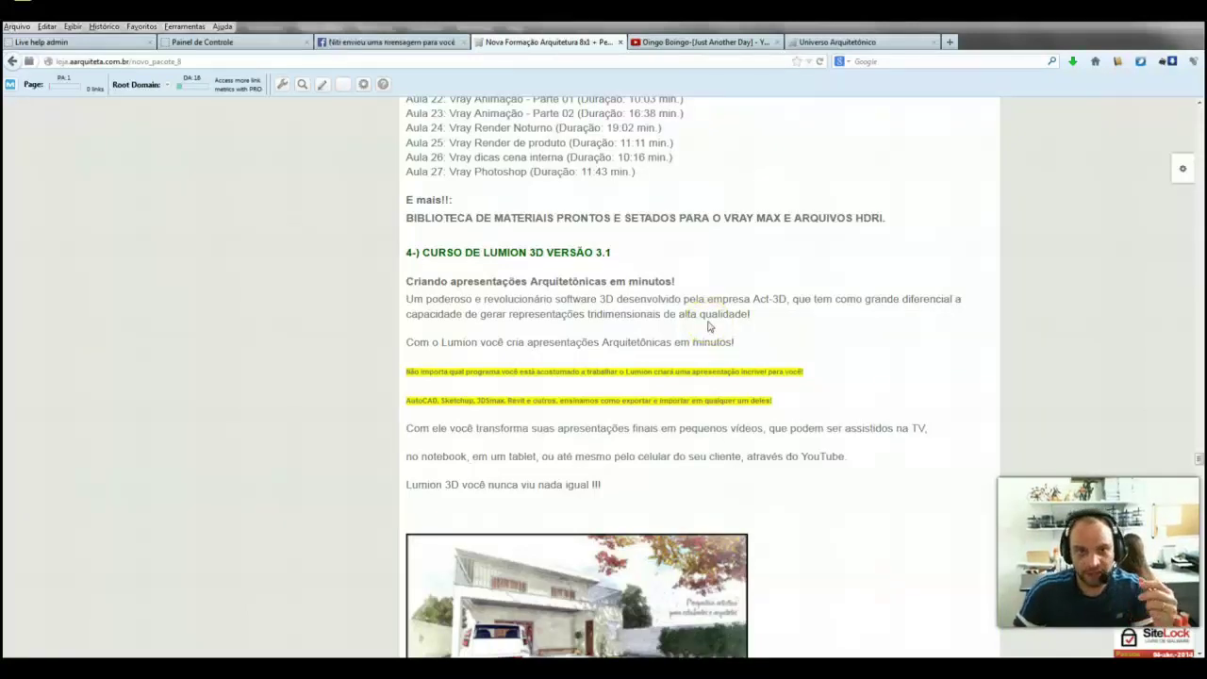
pyautogui.scroll(-1, 709, 325)
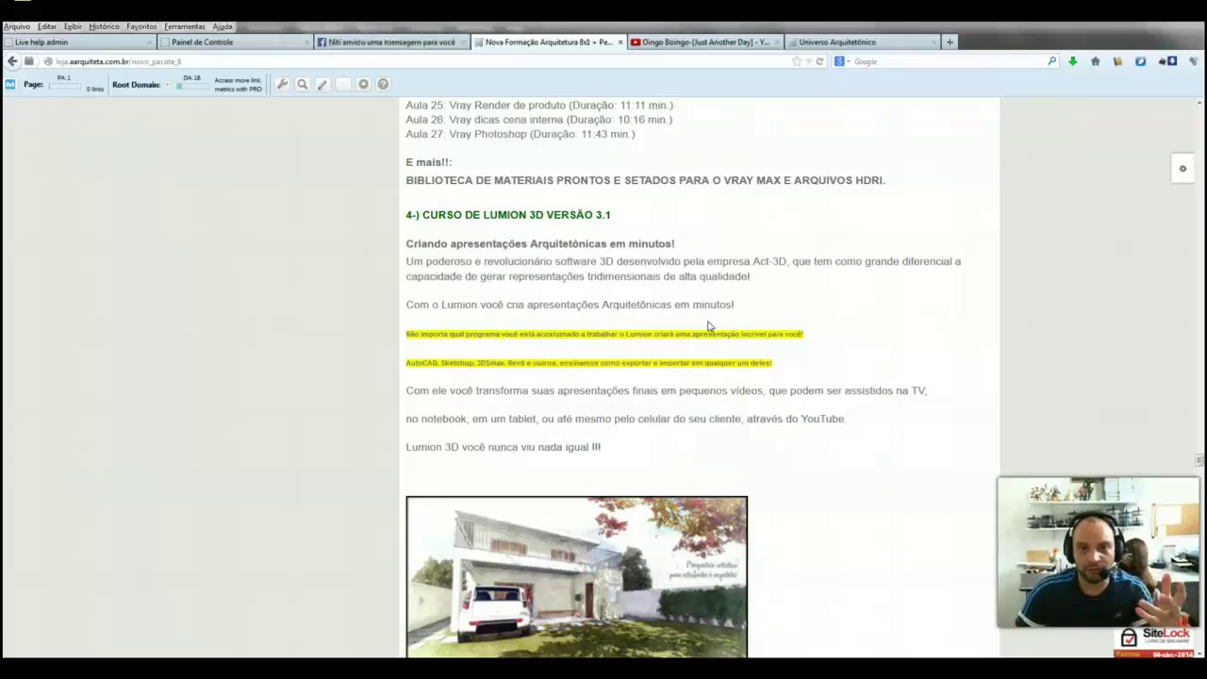
pyautogui.scroll(-3, 709, 325)
pyautogui.scroll(-5, 709, 325)
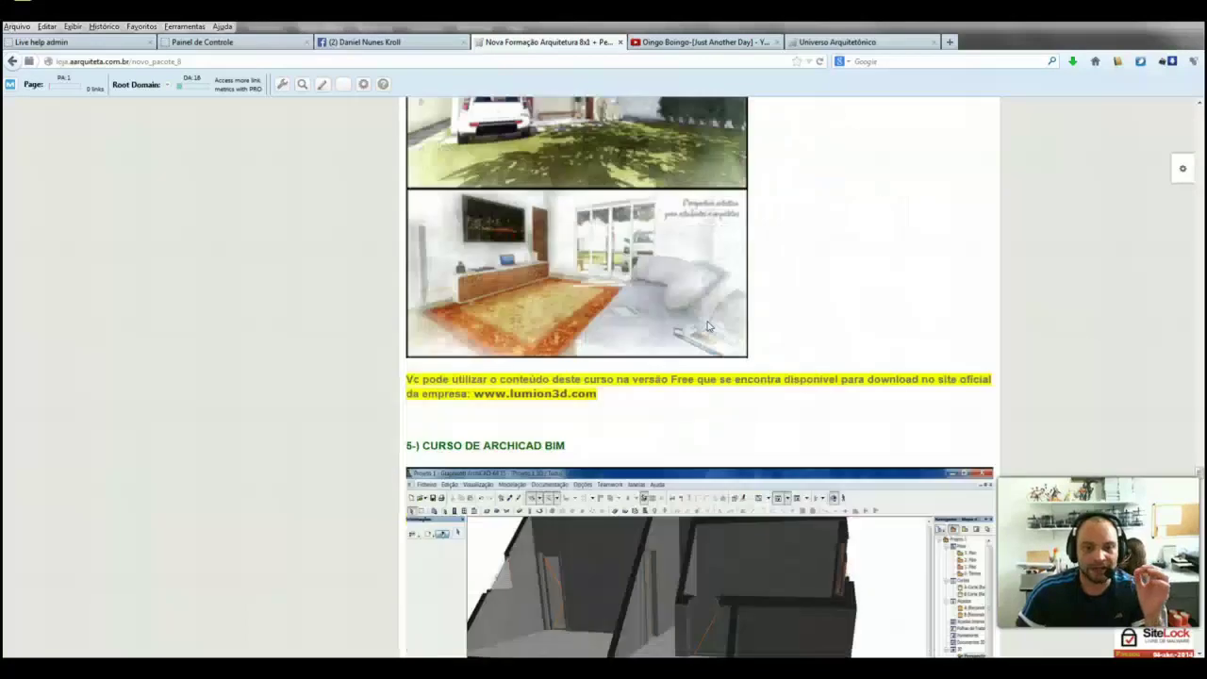
pyautogui.scroll(9, 707, 323)
pyautogui.scroll(5, 706, 319)
pyautogui.scroll(5, 705, 320)
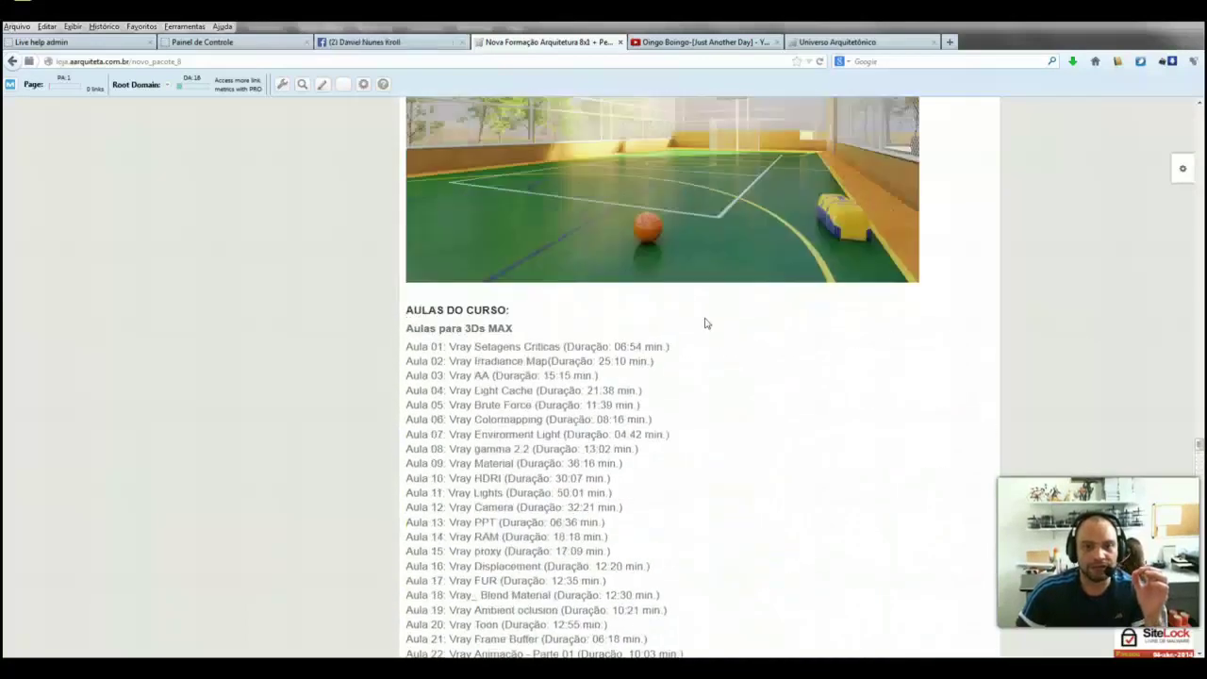
pyautogui.scroll(-9, 706, 321)
pyautogui.scroll(-4, 705, 323)
pyautogui.scroll(-5, 705, 323)
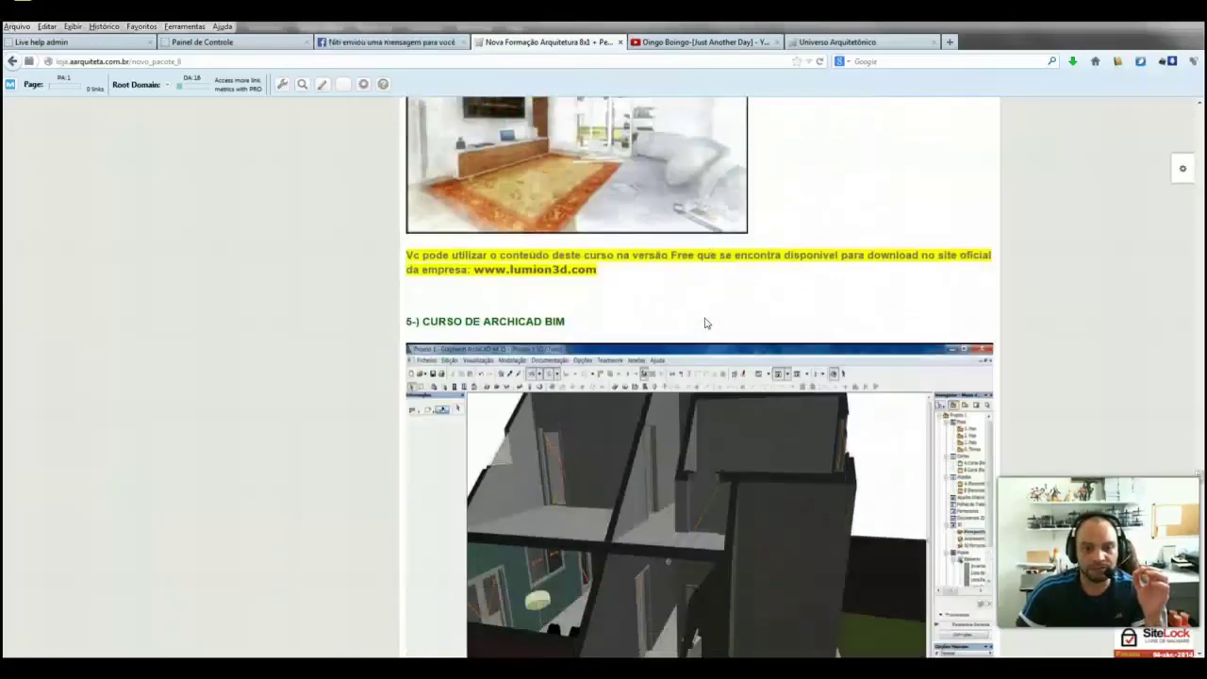
pyautogui.scroll(1, 706, 324)
pyautogui.click(594, 311)
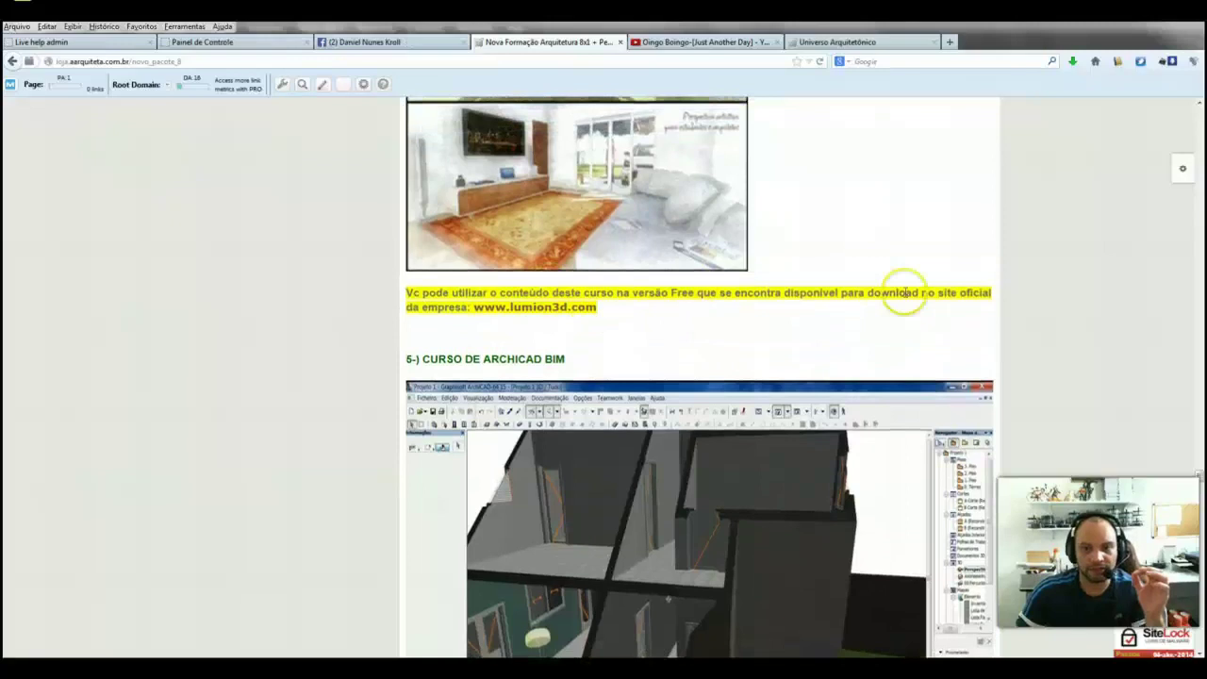
pyautogui.scroll(-3, 876, 208)
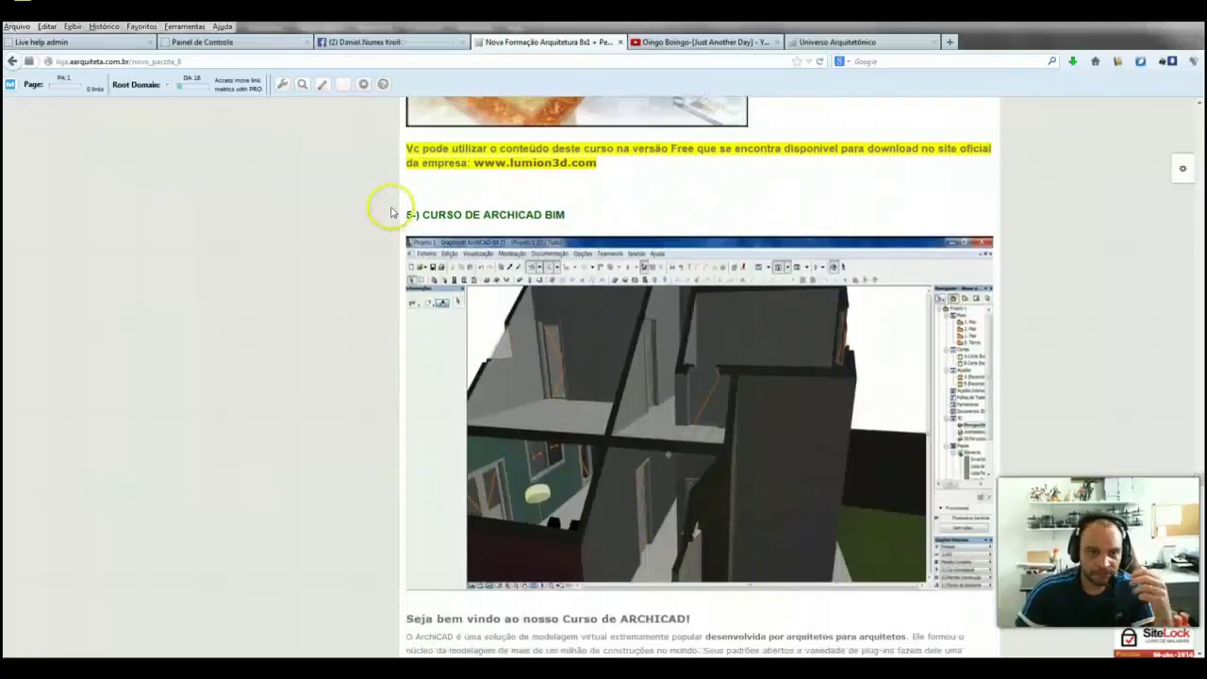
pyautogui.scroll(-2, 346, 265)
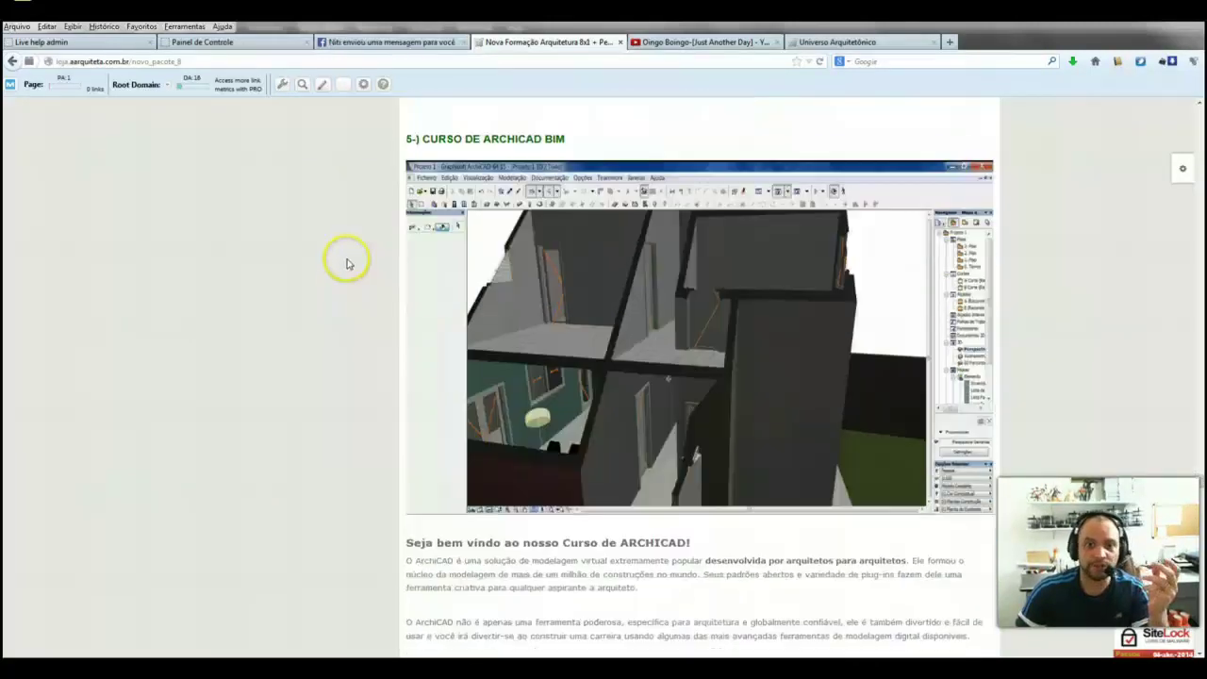
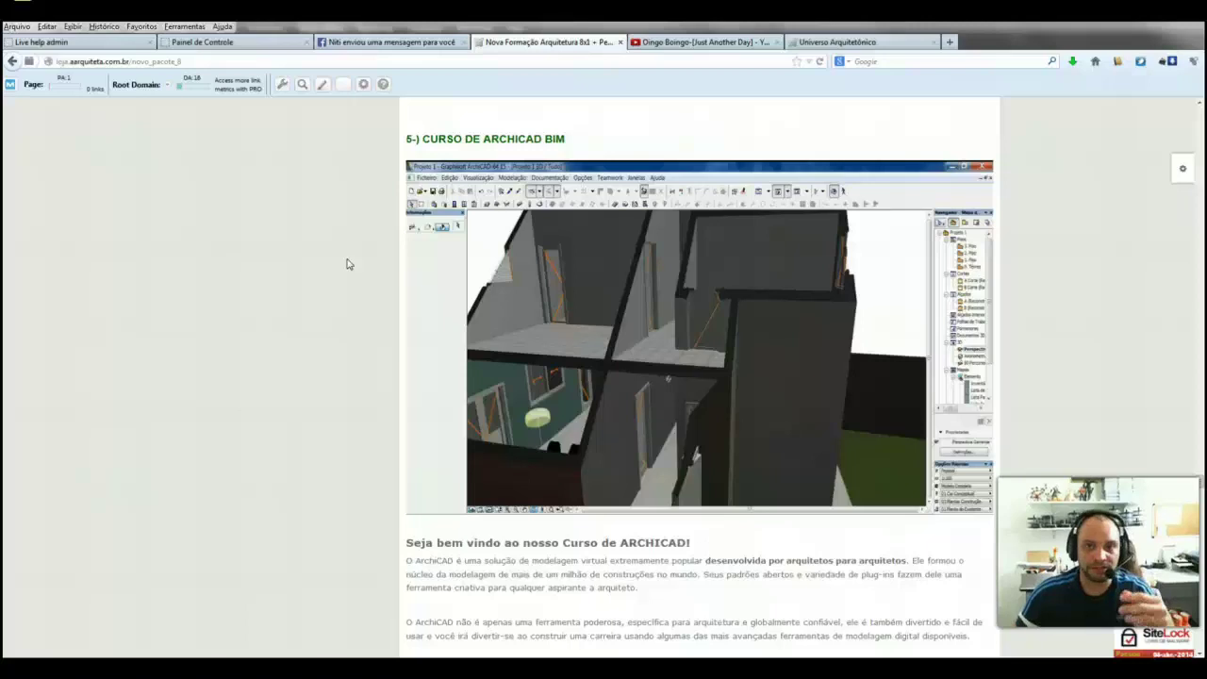
# Scroll past the ArchiCAD course text and video to the '7-) Curso de Pós Produção' heading.
pyautogui.scroll(-3, 347, 264)
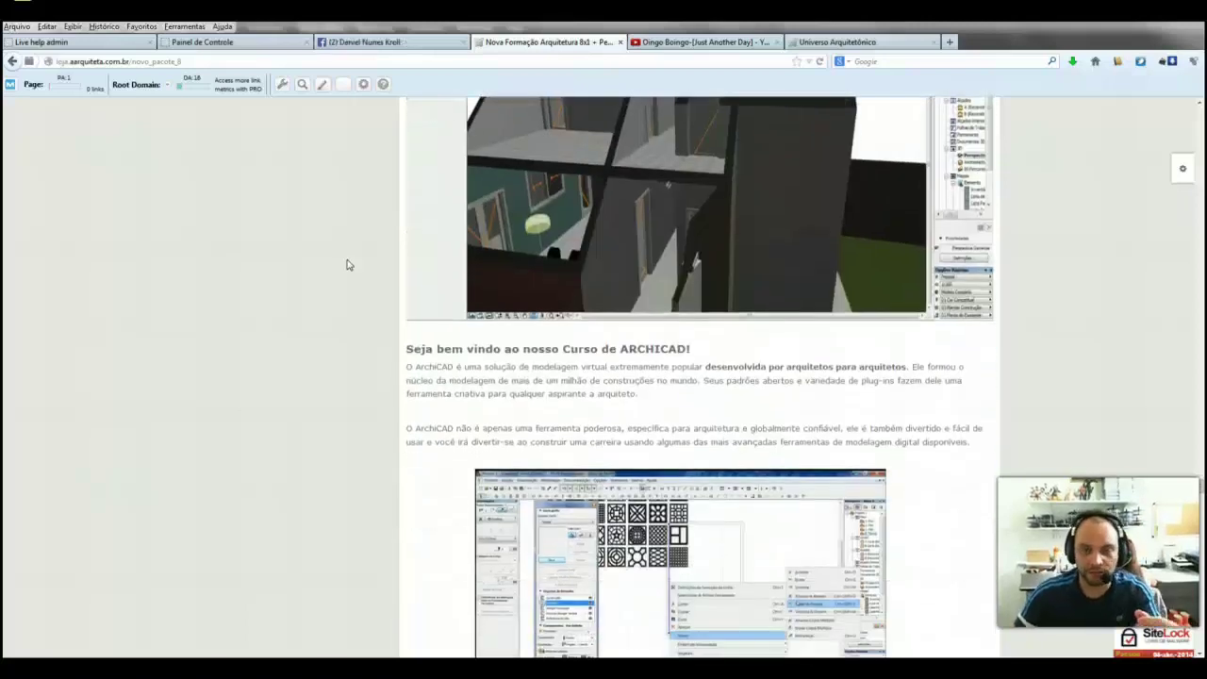
pyautogui.scroll(-2, 347, 264)
pyautogui.scroll(-3, 347, 264)
pyautogui.scroll(-2, 347, 264)
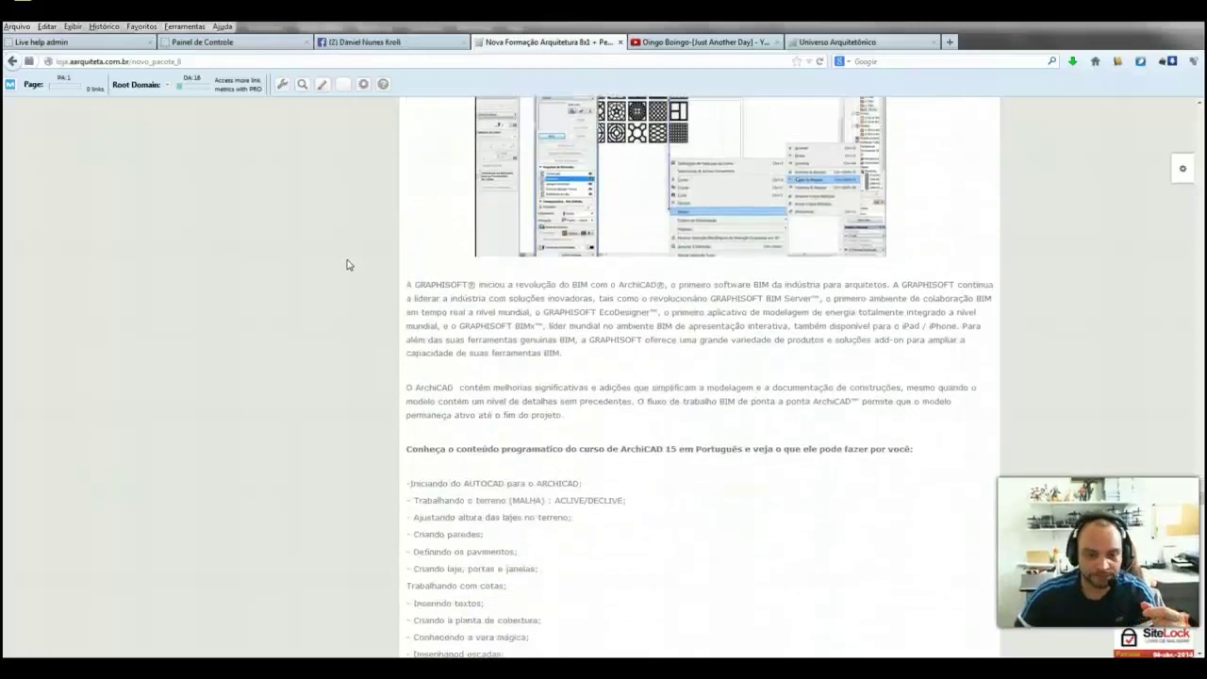
pyautogui.scroll(-3, 347, 264)
pyautogui.scroll(-3, 347, 264)
pyautogui.scroll(-4, 347, 264)
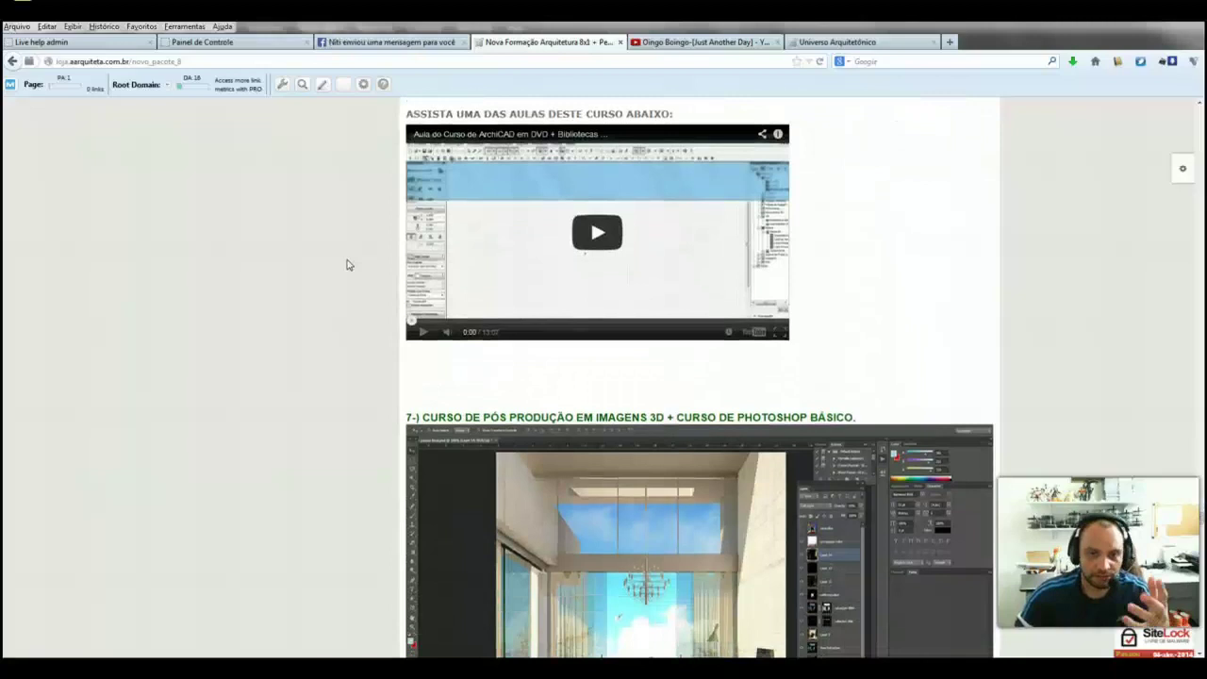
pyautogui.scroll(-3, 347, 265)
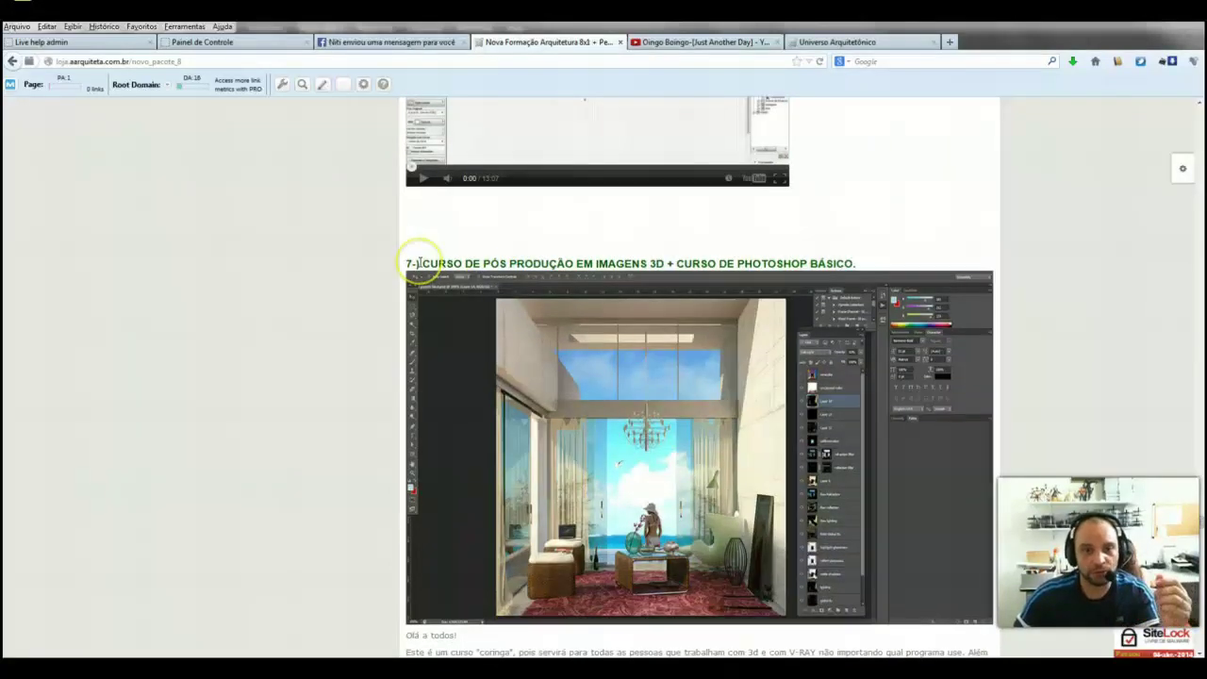
# Browse up and down through the post-production course's sample renders and lesson file table.
pyautogui.scroll(-1, 641, 269)
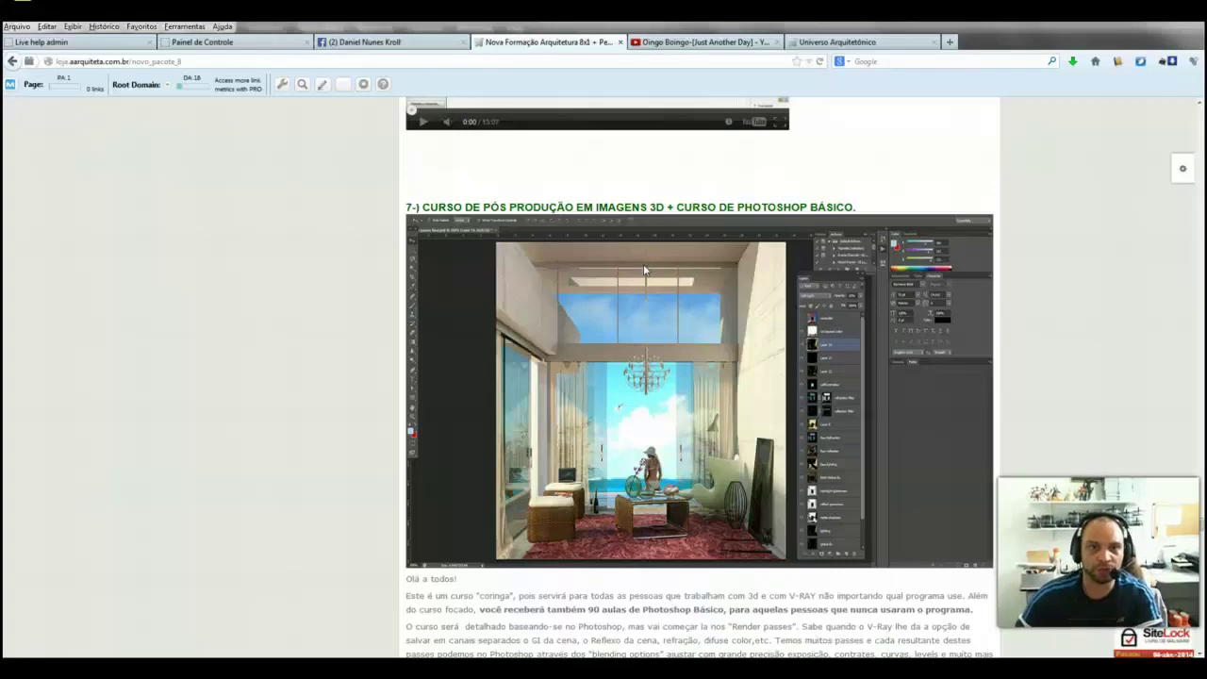
pyautogui.scroll(-4, 651, 319)
pyautogui.scroll(-3, 656, 321)
pyautogui.scroll(-3, 659, 324)
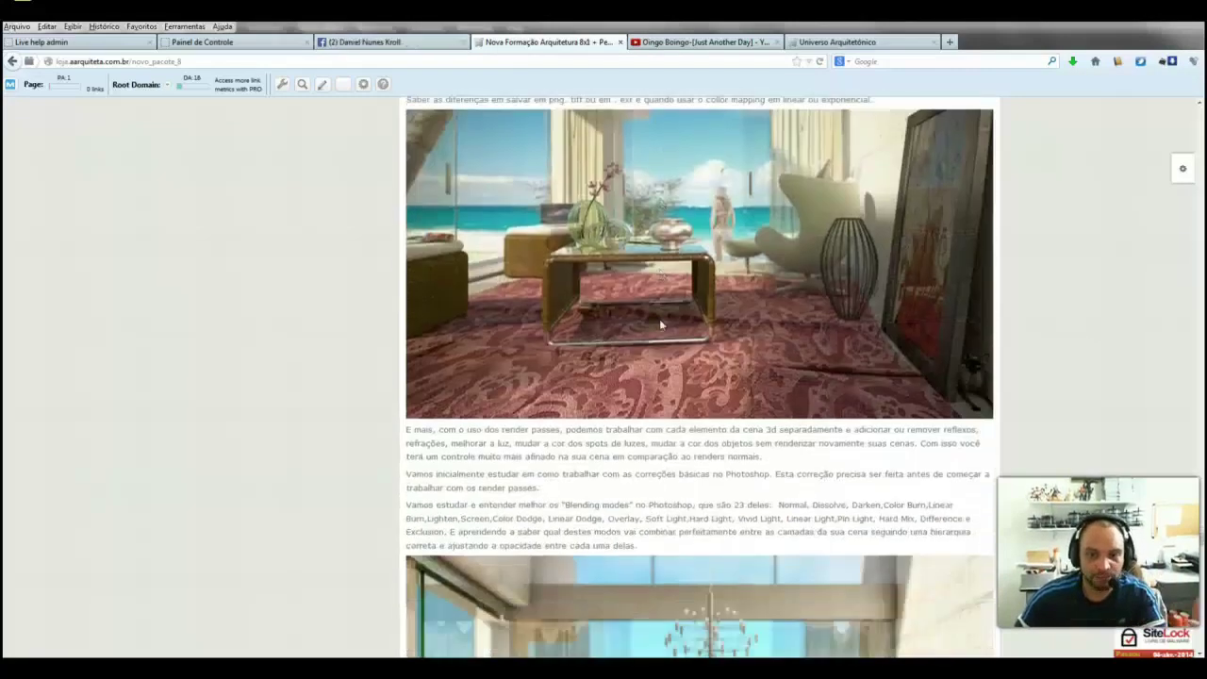
pyautogui.scroll(-3, 659, 324)
pyautogui.scroll(-4, 623, 322)
pyautogui.scroll(-3, 566, 320)
pyautogui.scroll(-3, 503, 318)
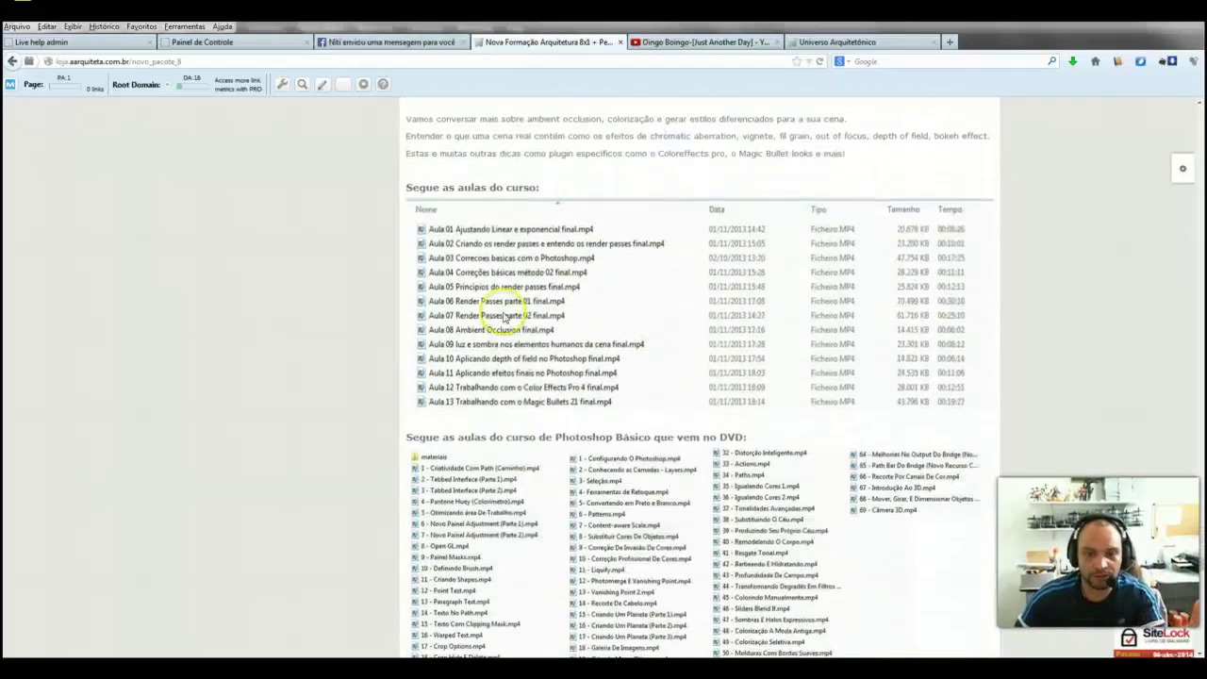
pyautogui.scroll(5, 529, 326)
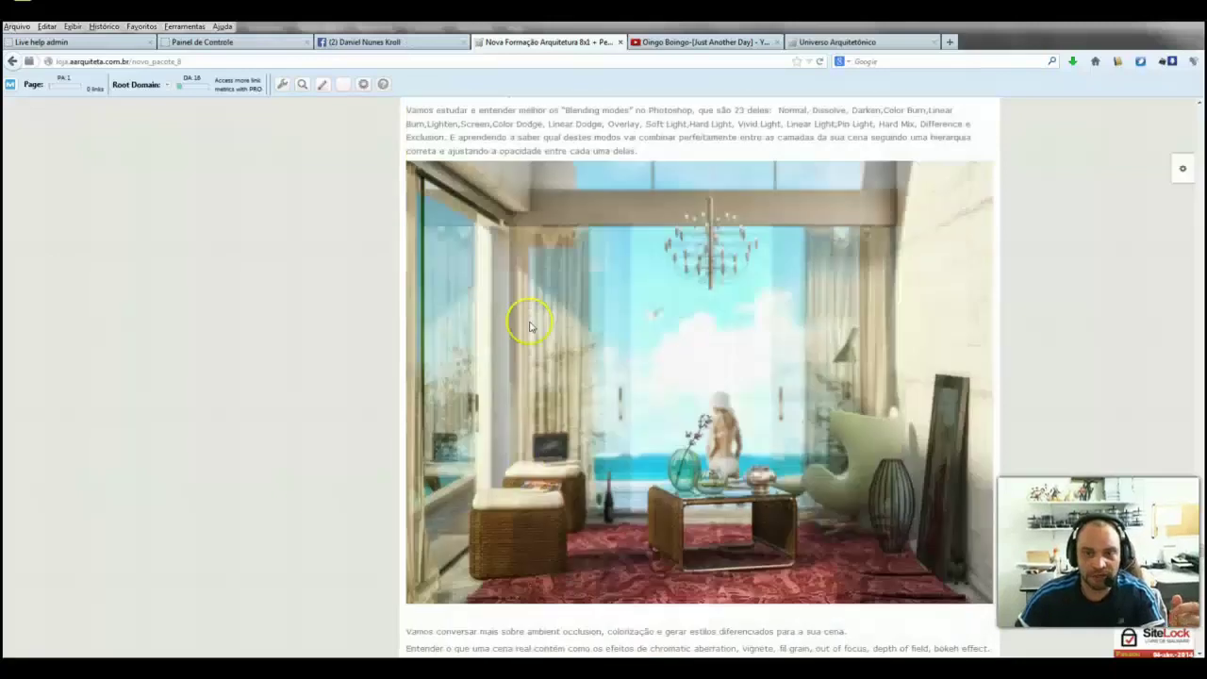
pyautogui.scroll(1, 529, 326)
pyautogui.scroll(1, 529, 321)
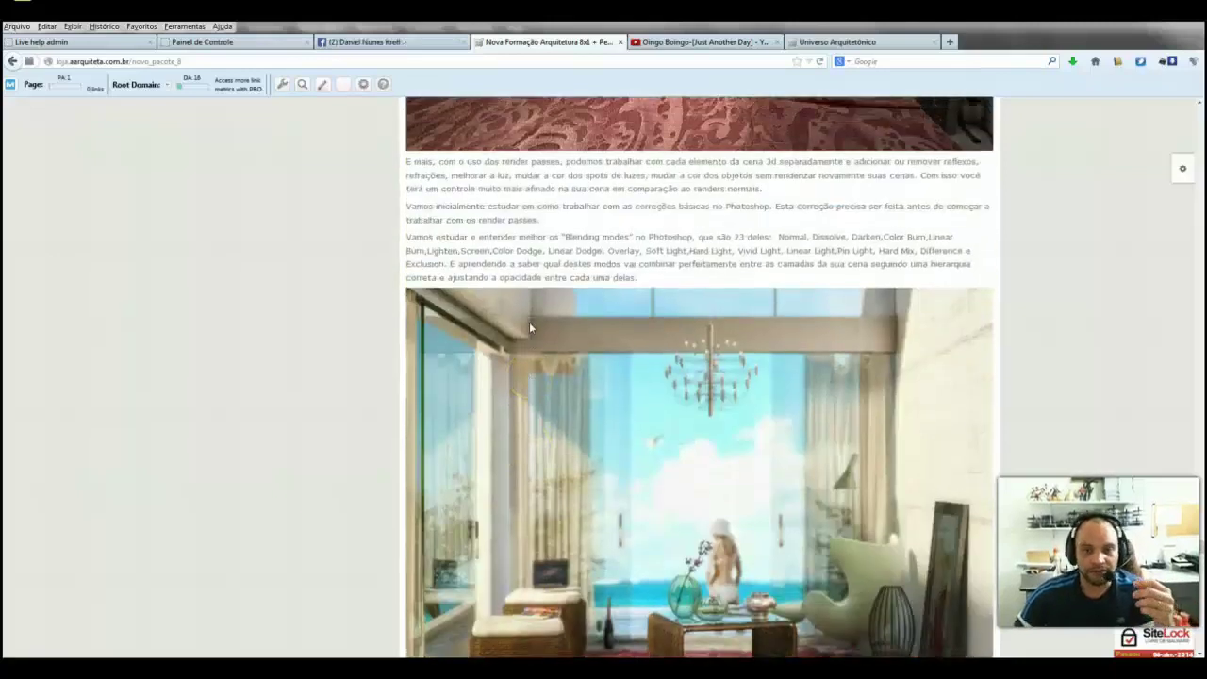
pyautogui.scroll(3, 529, 321)
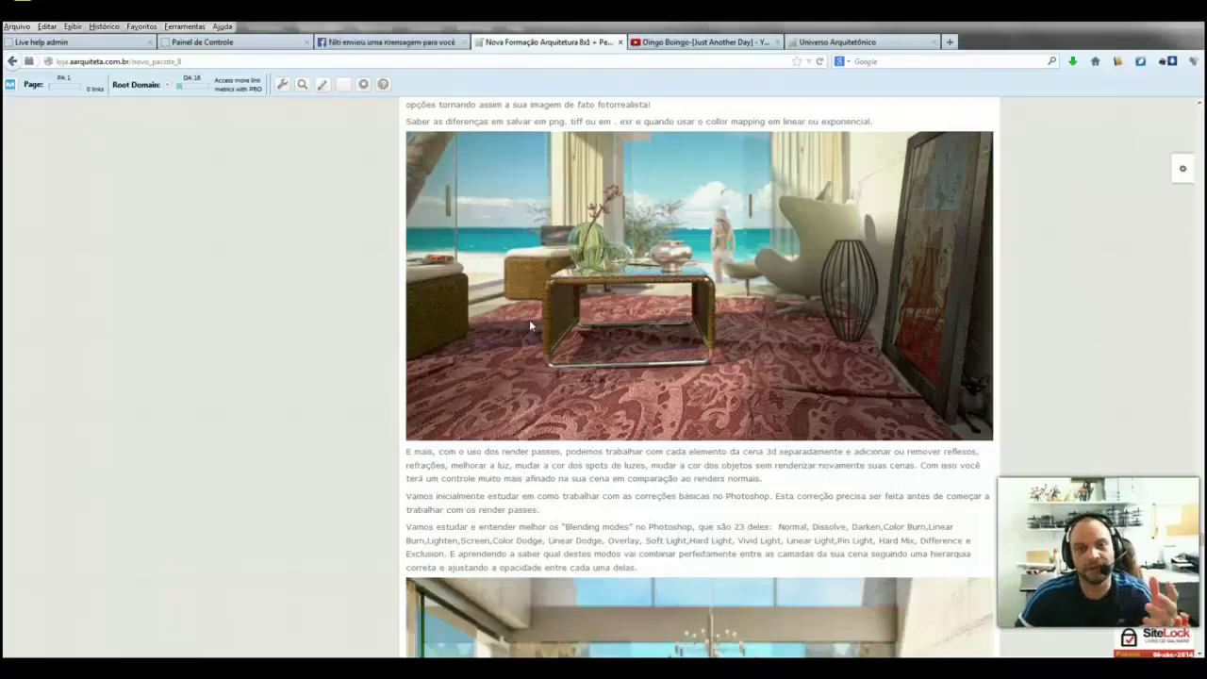
pyautogui.scroll(1, 587, 393)
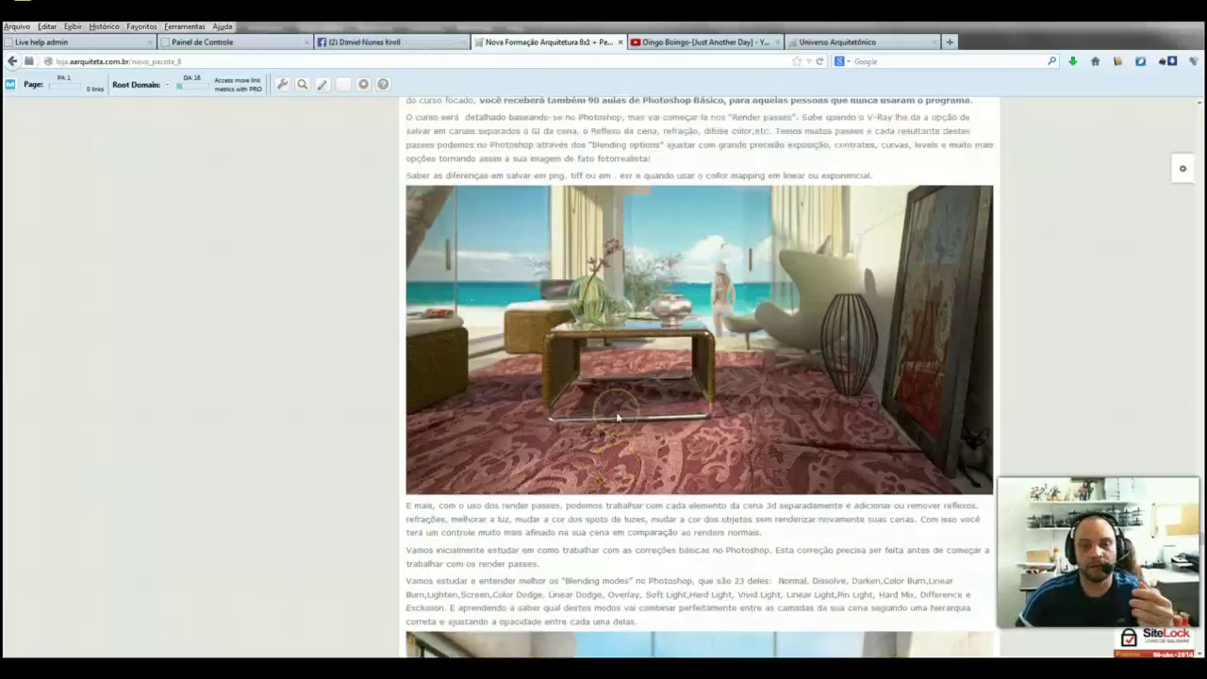
pyautogui.scroll(2, 616, 411)
pyautogui.scroll(2, 618, 415)
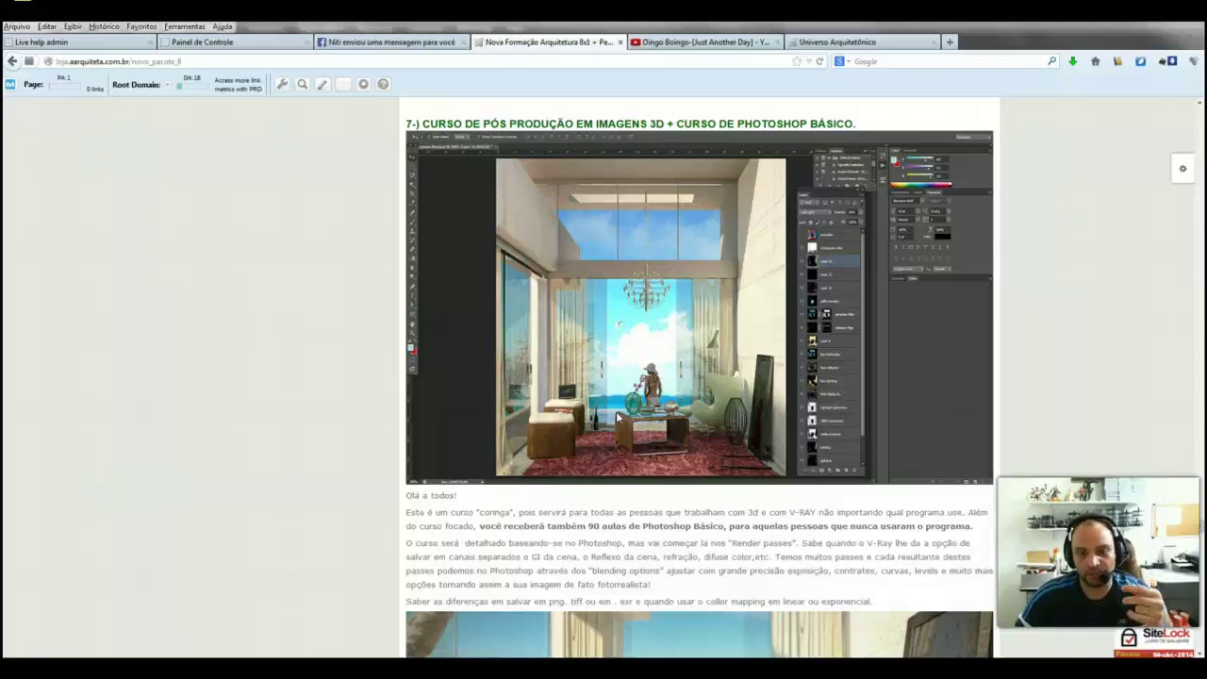
pyautogui.scroll(-5, 616, 411)
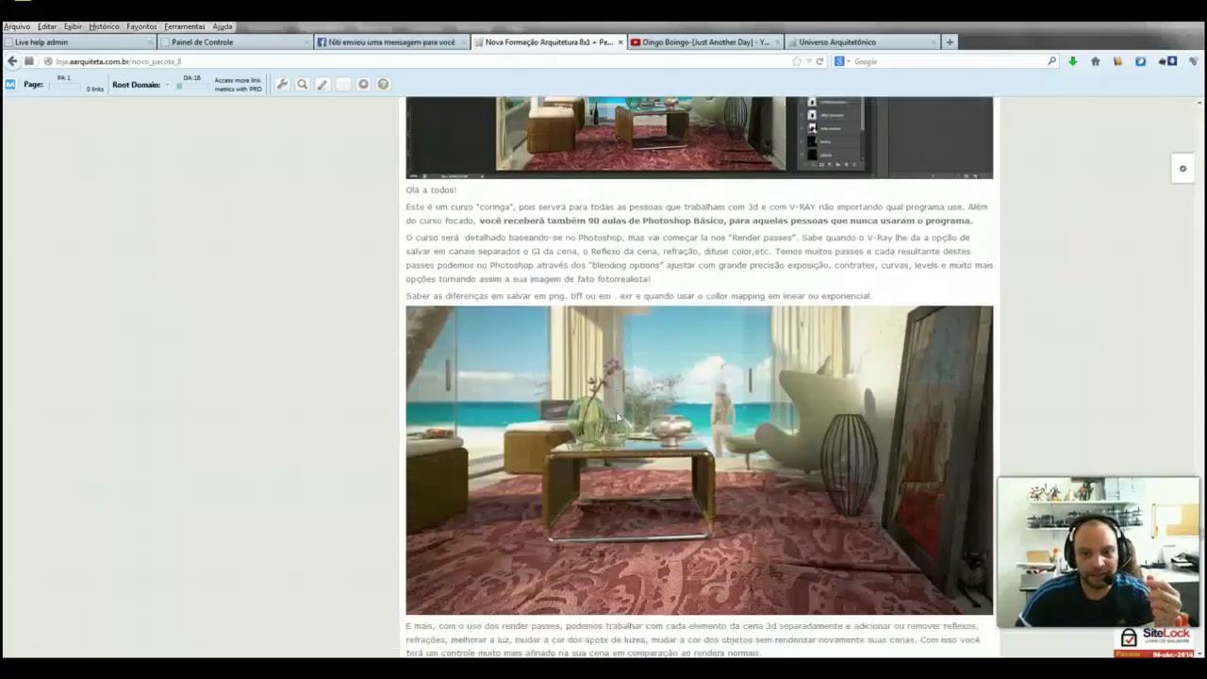
pyautogui.scroll(-2, 616, 411)
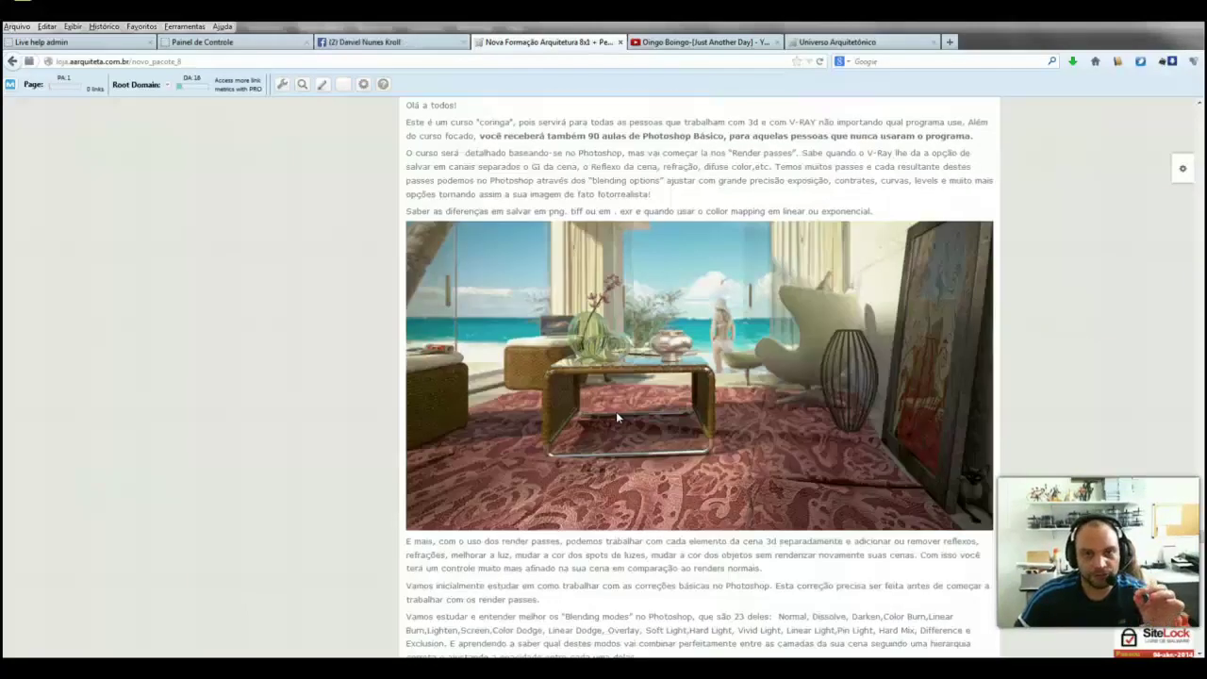
pyautogui.scroll(1, 615, 411)
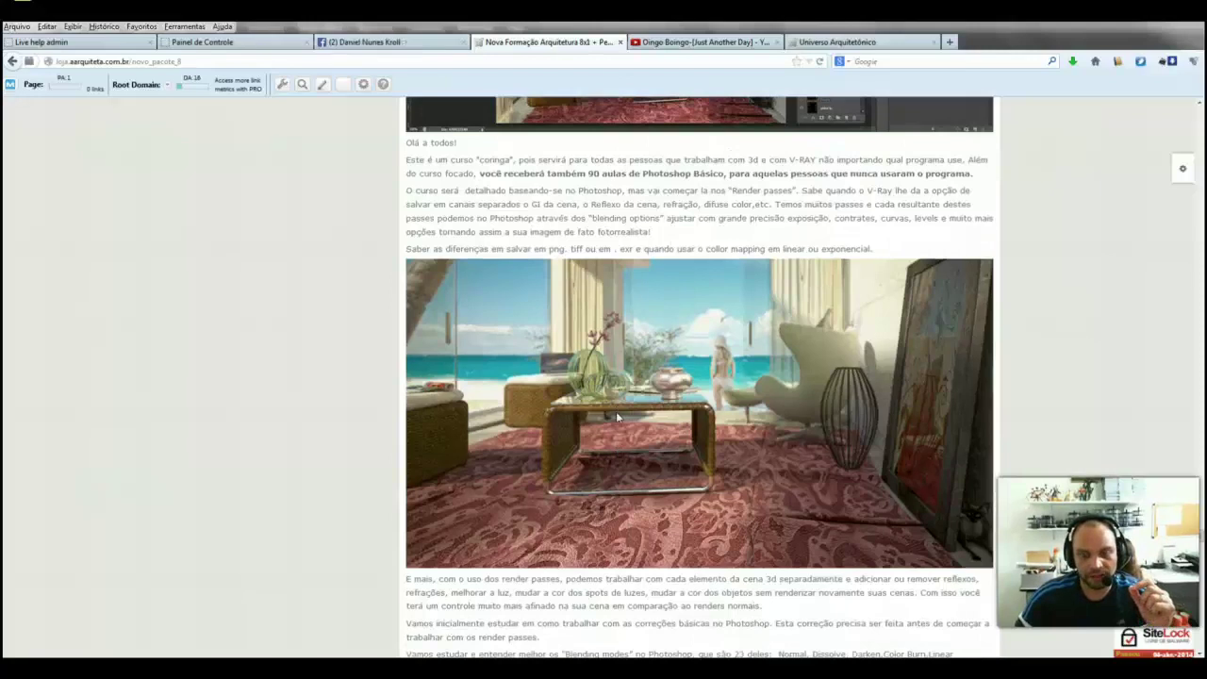
pyautogui.scroll(-4, 616, 412)
pyautogui.scroll(-5, 616, 412)
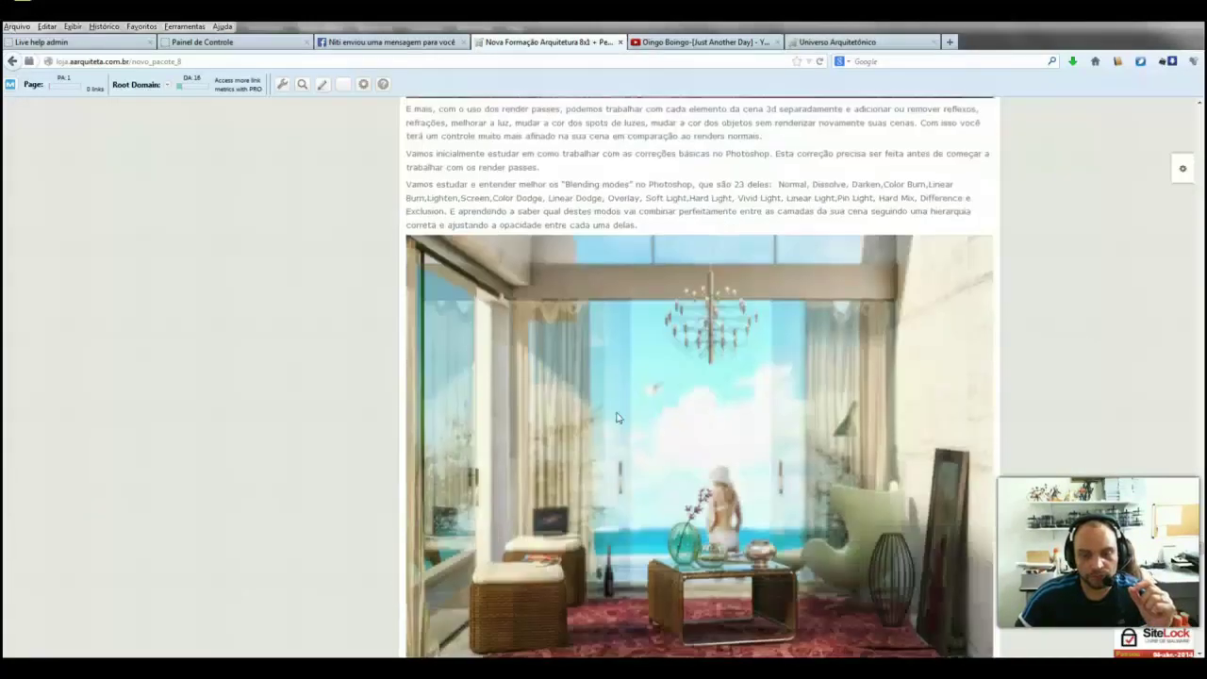
pyautogui.scroll(-3, 616, 416)
pyautogui.scroll(-4, 615, 417)
# Continue down to item 7's Photoshop Básico DVD lesson list and blog links.
pyautogui.click(528, 384)
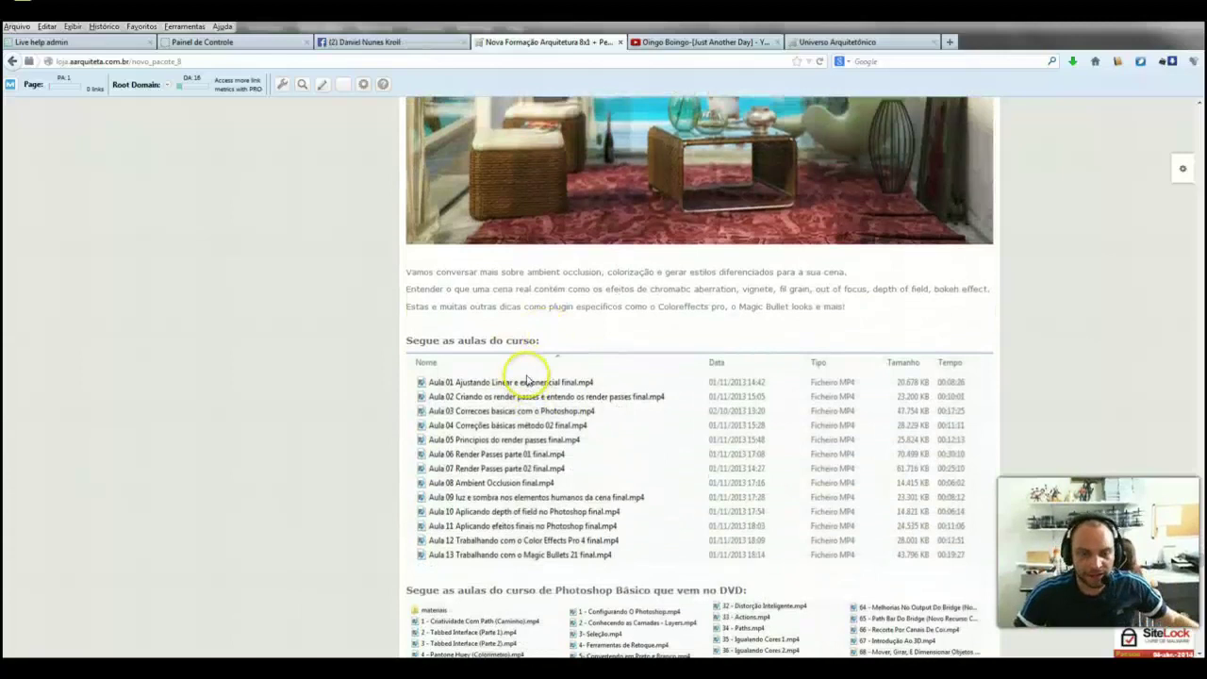
pyautogui.scroll(3, 528, 358)
pyautogui.scroll(5, 528, 375)
pyautogui.scroll(1, 527, 378)
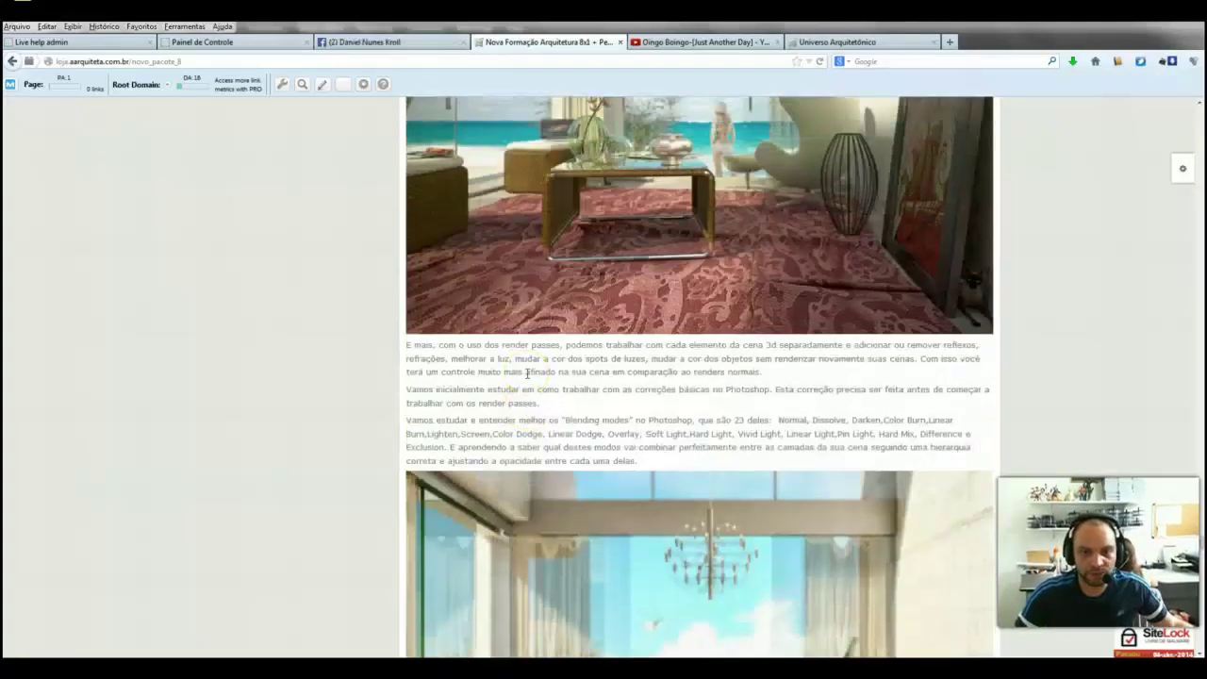
pyautogui.scroll(-1, 527, 373)
pyautogui.scroll(-4, 527, 373)
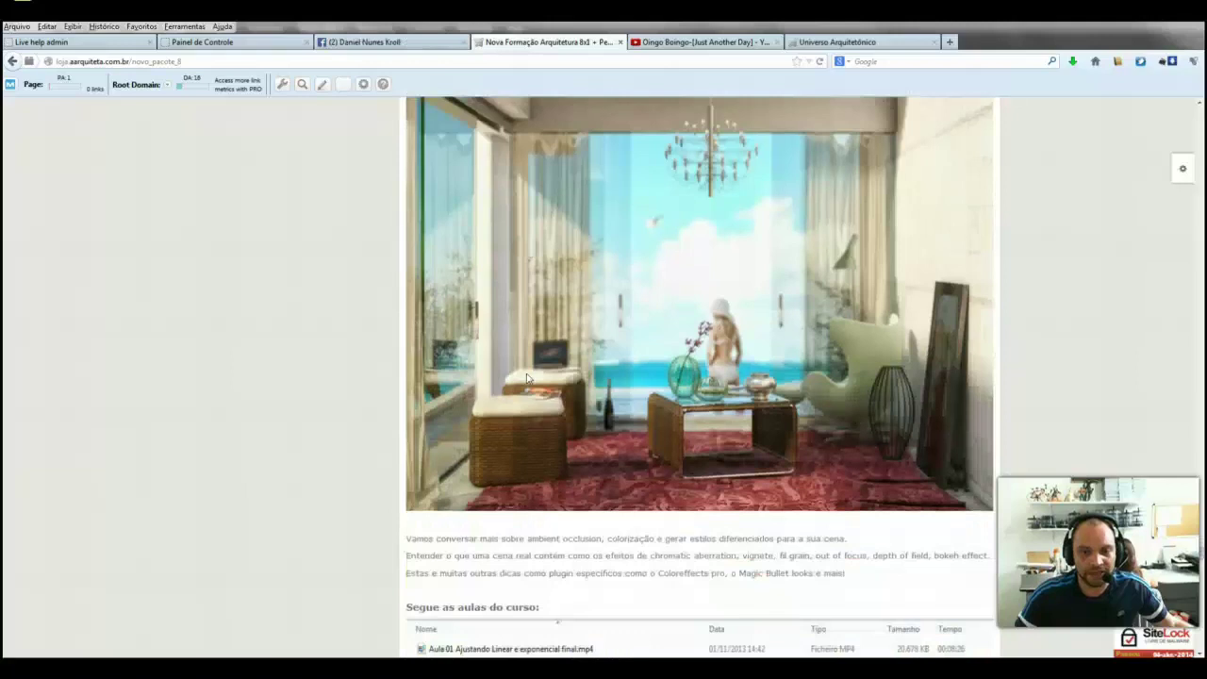
pyautogui.scroll(-3, 527, 375)
pyautogui.scroll(3, 527, 375)
pyautogui.scroll(4, 527, 375)
pyautogui.scroll(4, 525, 372)
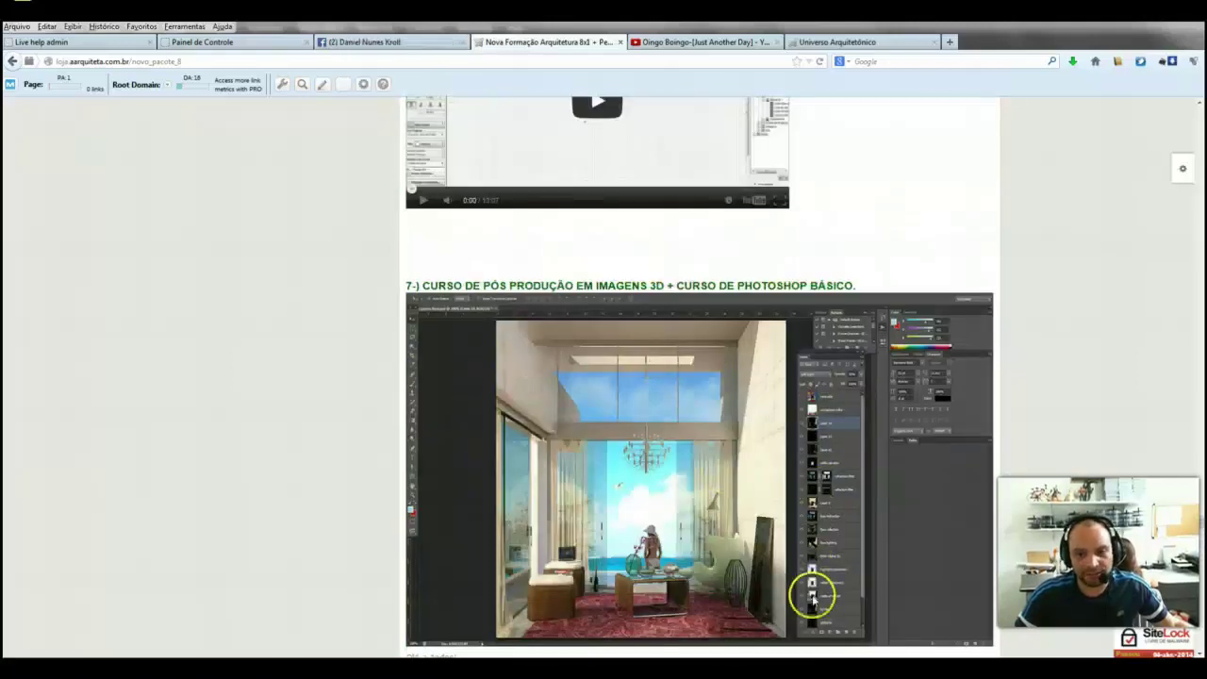
pyautogui.scroll(-2, 689, 393)
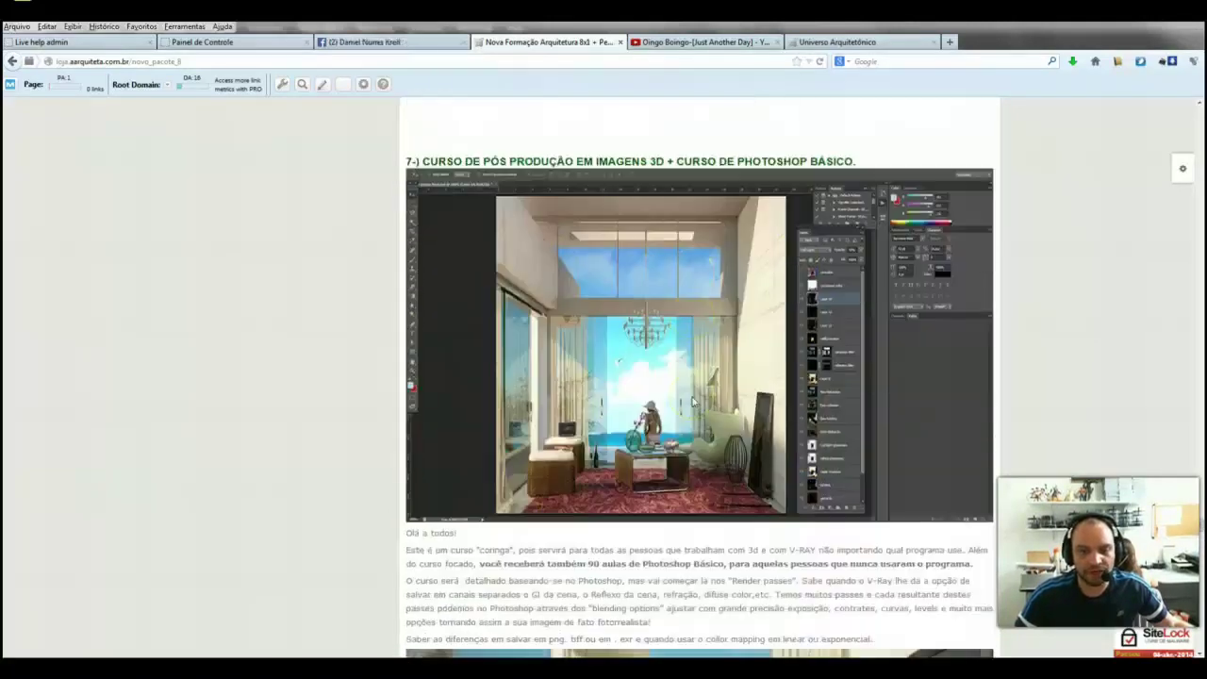
pyautogui.scroll(-2, 693, 401)
pyautogui.scroll(-2, 693, 400)
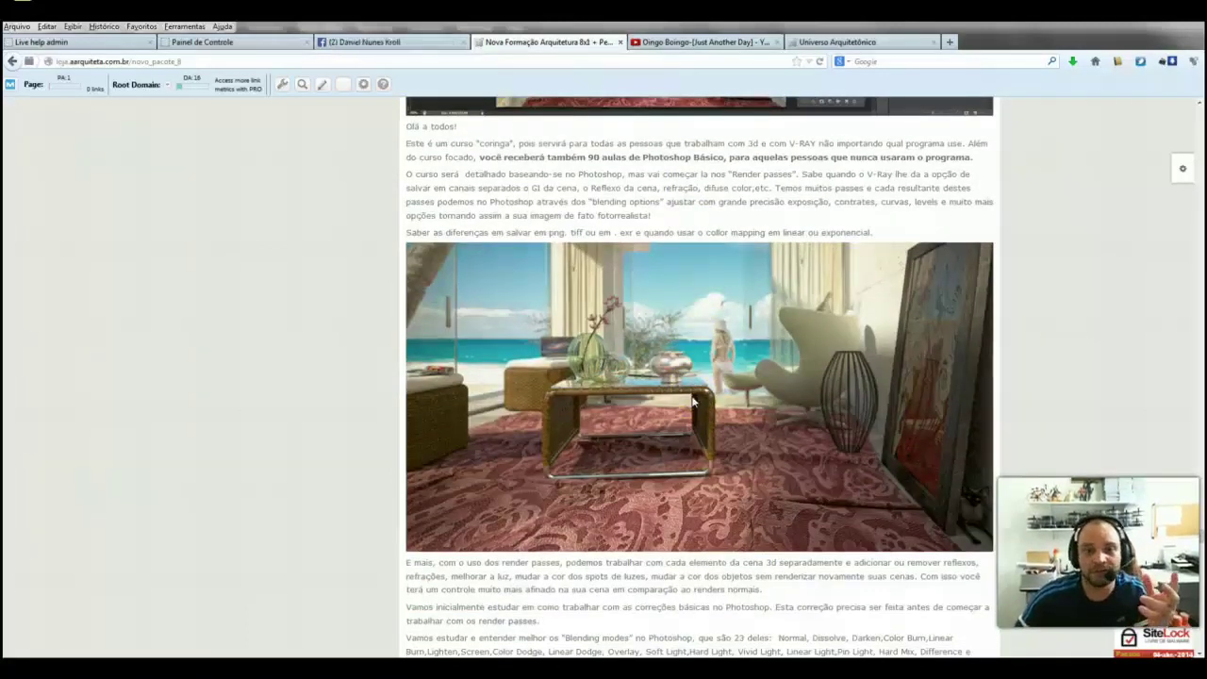
pyautogui.scroll(-1, 693, 401)
pyautogui.scroll(-1, 693, 401)
pyautogui.scroll(-1, 693, 397)
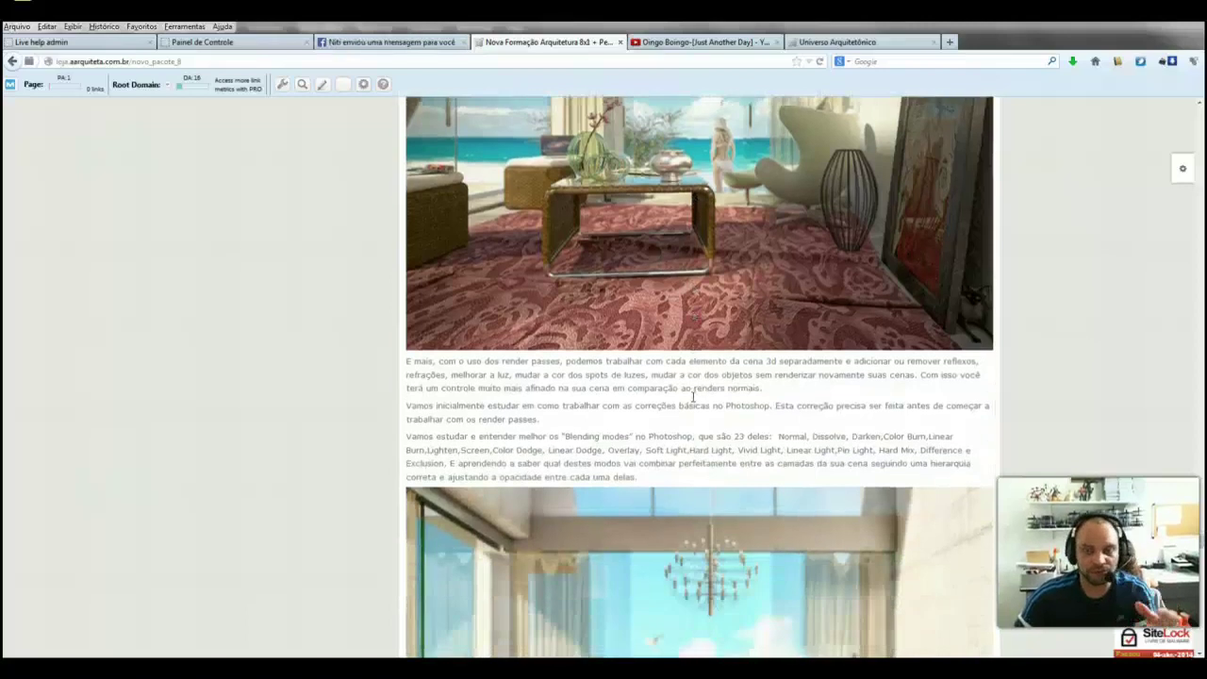
pyautogui.scroll(-1, 694, 394)
pyautogui.scroll(-1, 693, 398)
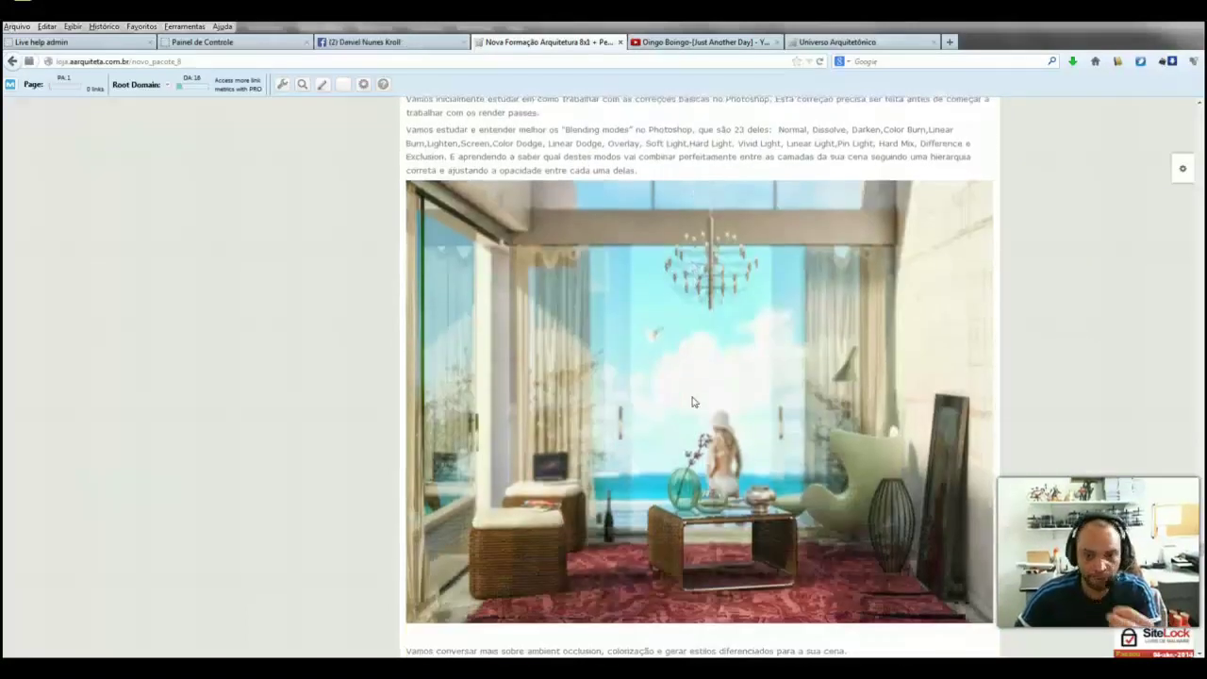
pyautogui.scroll(-3, 693, 401)
pyautogui.scroll(-2, 693, 403)
pyautogui.scroll(-3, 693, 401)
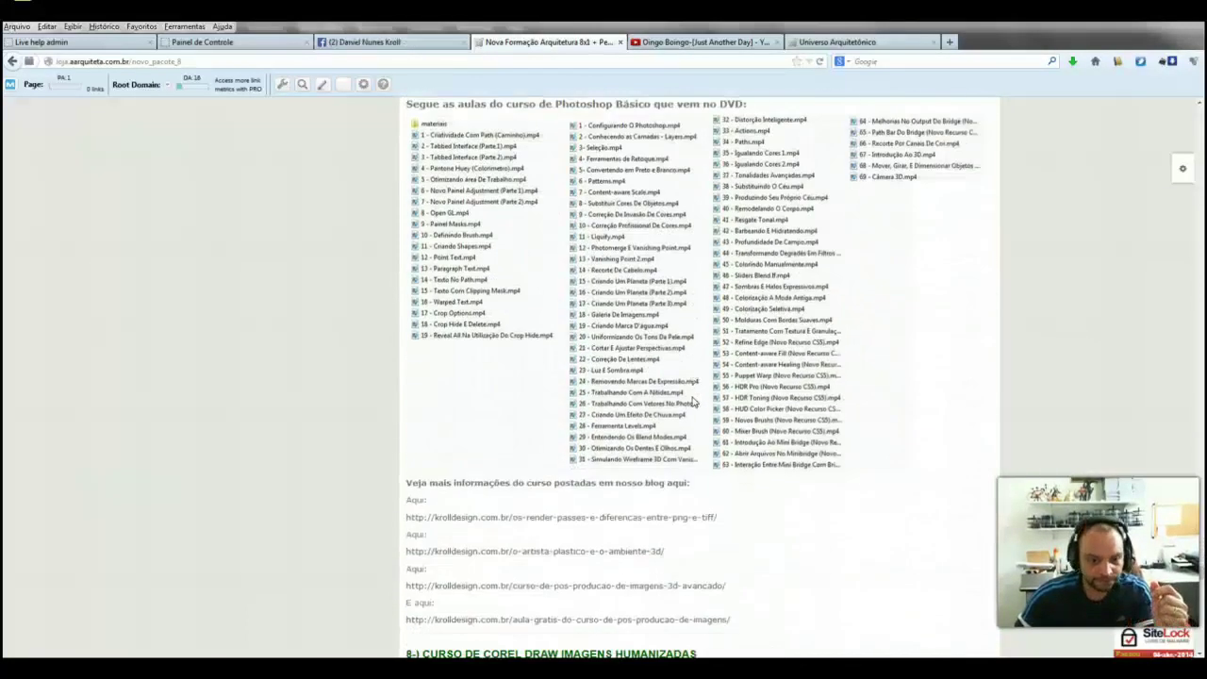
pyautogui.scroll(-2, 650, 396)
pyautogui.scroll(-2, 604, 377)
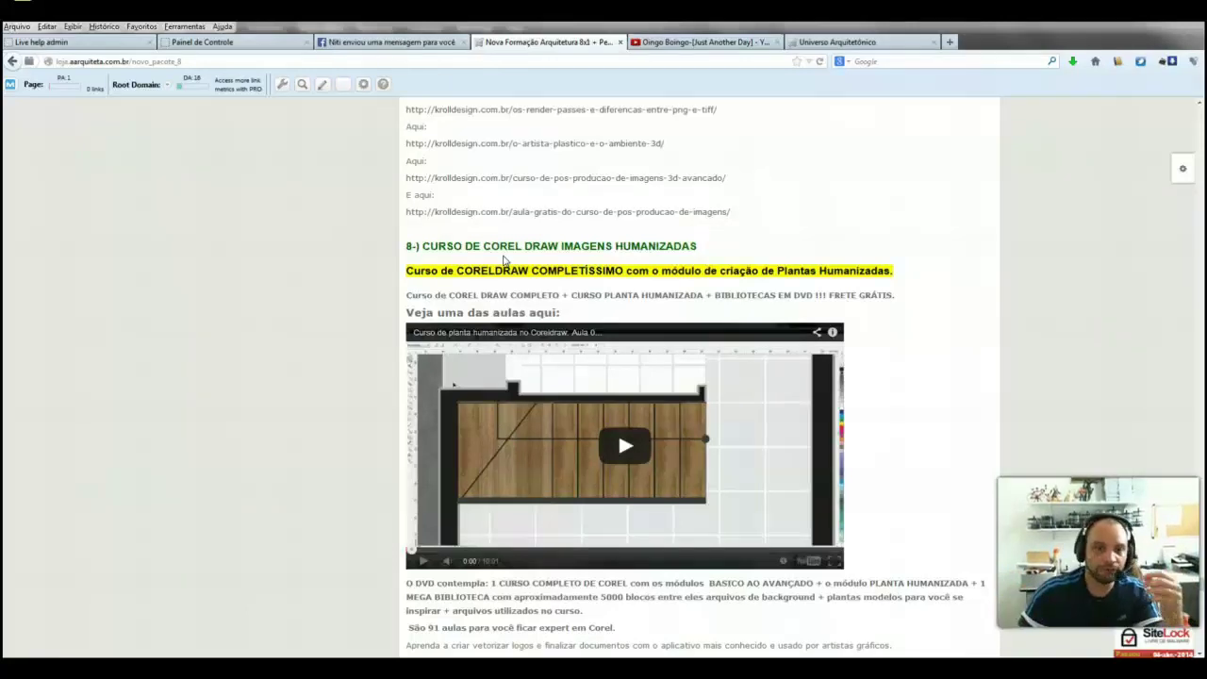
pyautogui.scroll(-10, 505, 261)
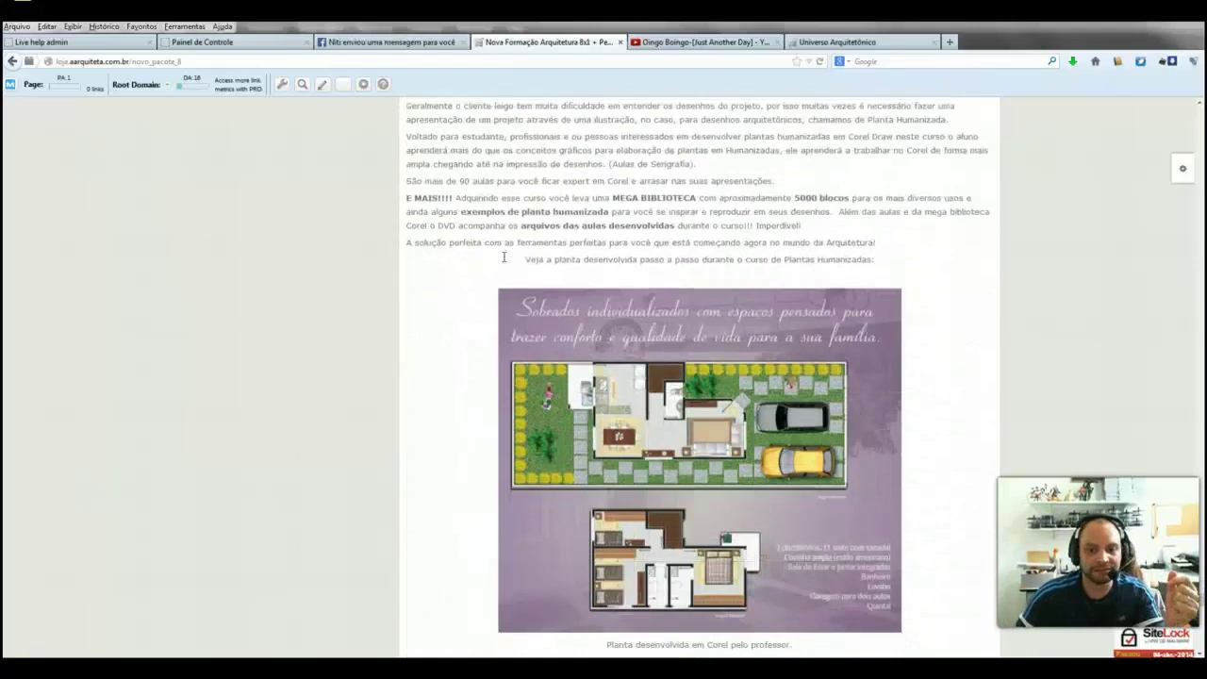
pyautogui.scroll(-1, 560, 456)
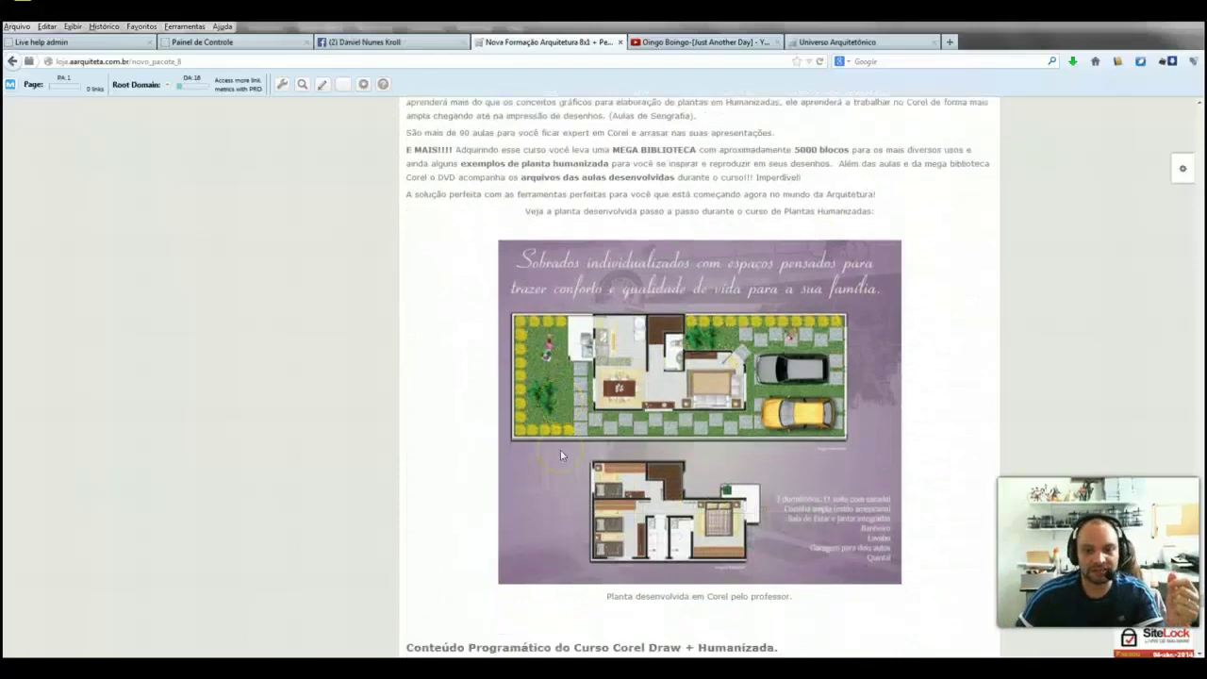
pyautogui.scroll(-3, 560, 456)
pyautogui.scroll(-4, 560, 455)
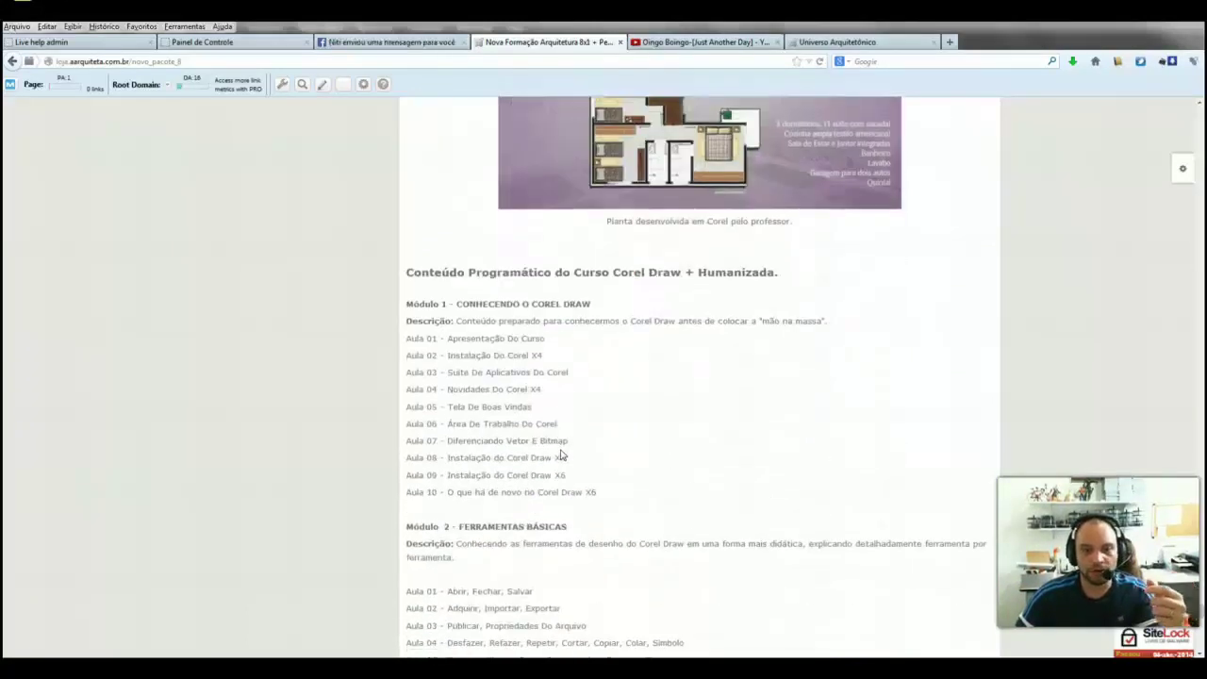
pyautogui.scroll(-1, 703, 433)
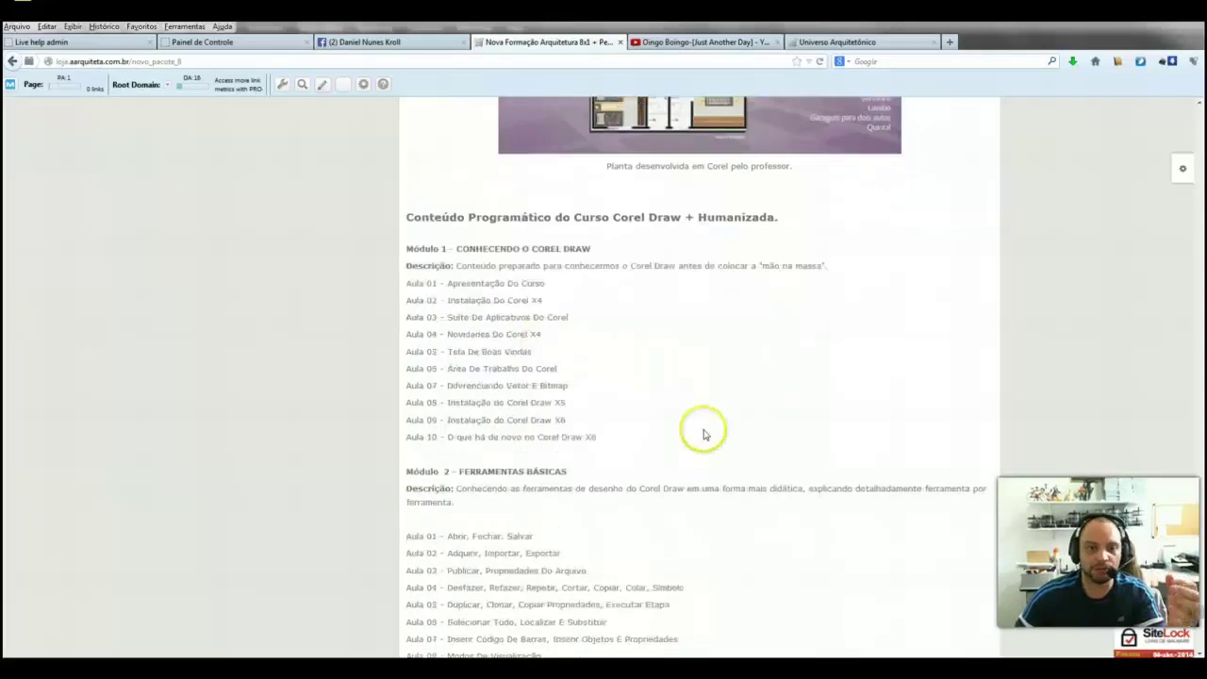
pyautogui.scroll(-2, 662, 531)
pyautogui.scroll(-3, 676, 495)
pyautogui.scroll(-2, 676, 497)
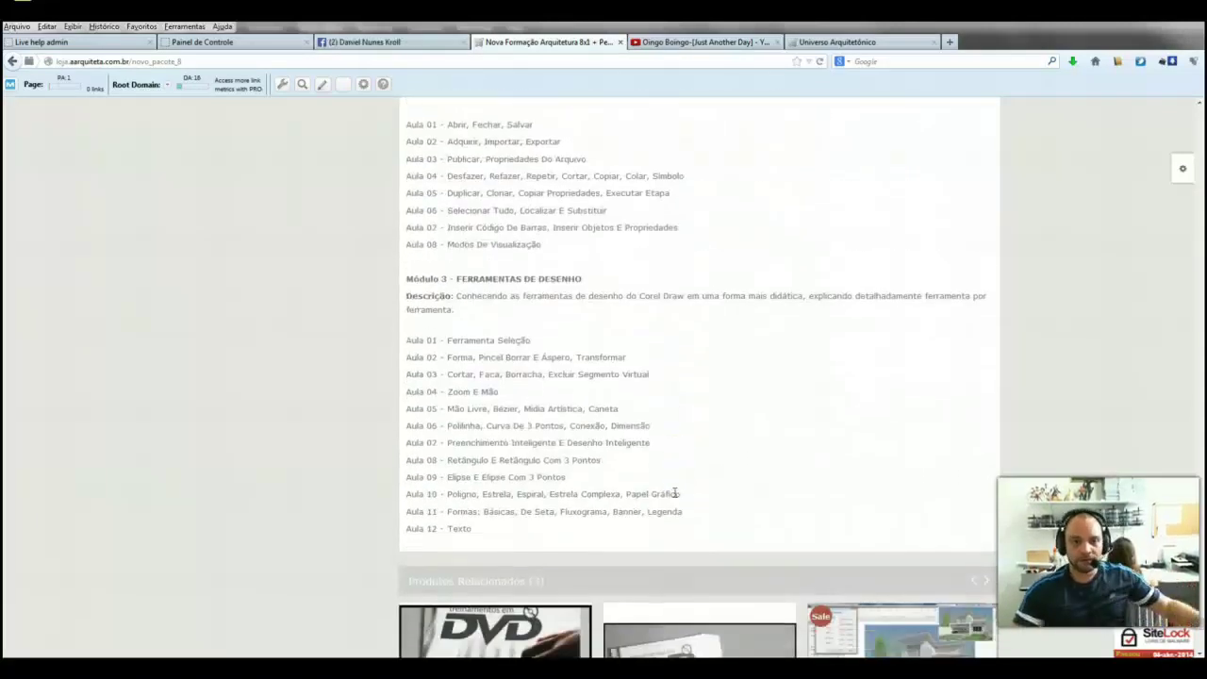
pyautogui.scroll(5, 676, 492)
# Return to the 'Novo pacote 8' banner: eight courses for R$ 299,00 instead of R$ 1092,00.
pyautogui.scroll(5, 674, 489)
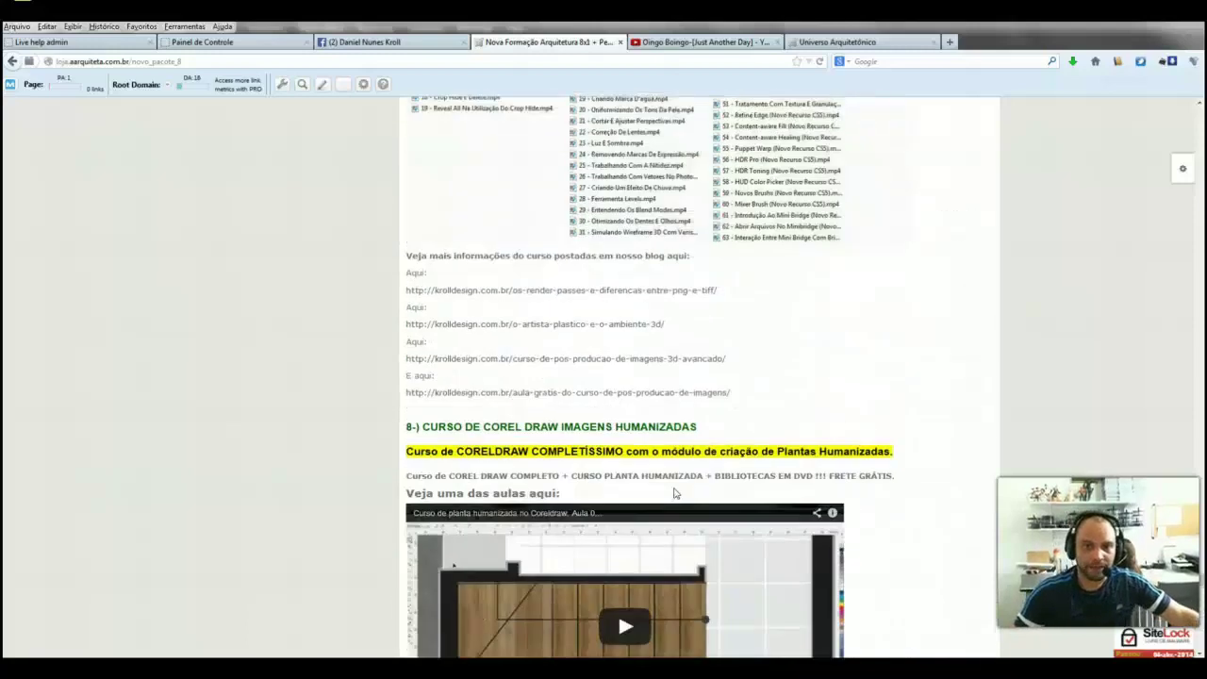
pyautogui.scroll(5, 673, 489)
pyautogui.scroll(5, 675, 488)
pyautogui.scroll(5, 675, 489)
pyautogui.scroll(5, 674, 485)
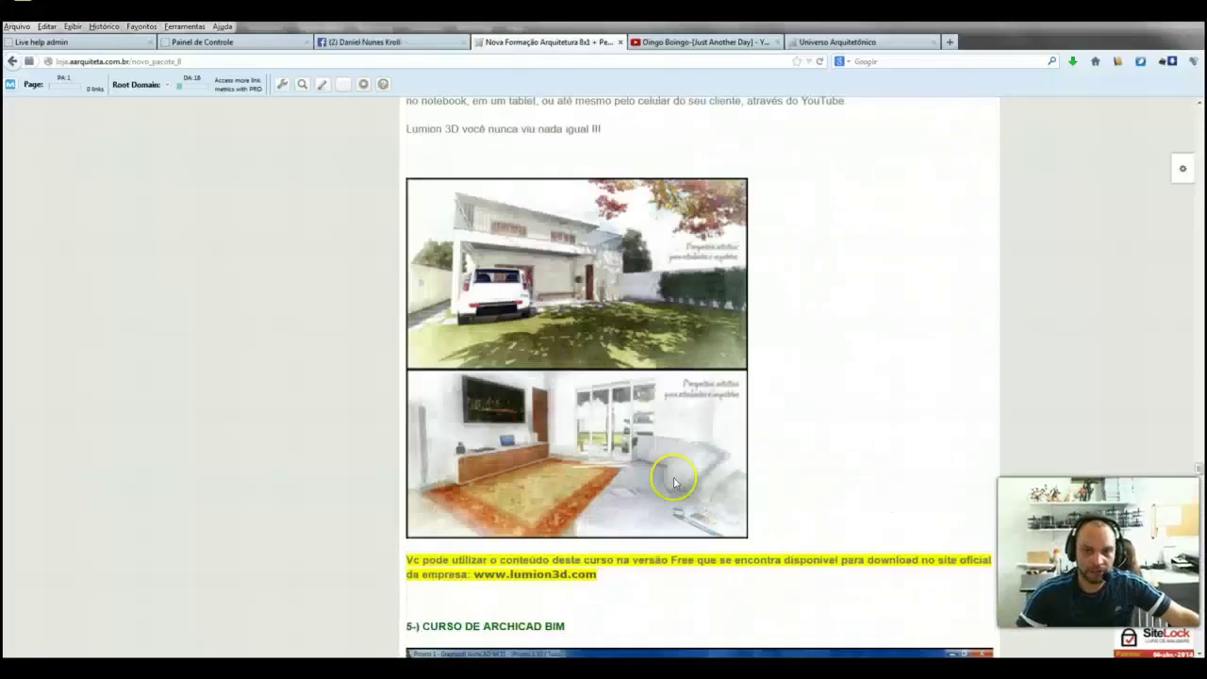
pyautogui.scroll(5, 673, 485)
pyautogui.scroll(5, 675, 481)
pyautogui.scroll(5, 674, 477)
pyautogui.scroll(5, 674, 473)
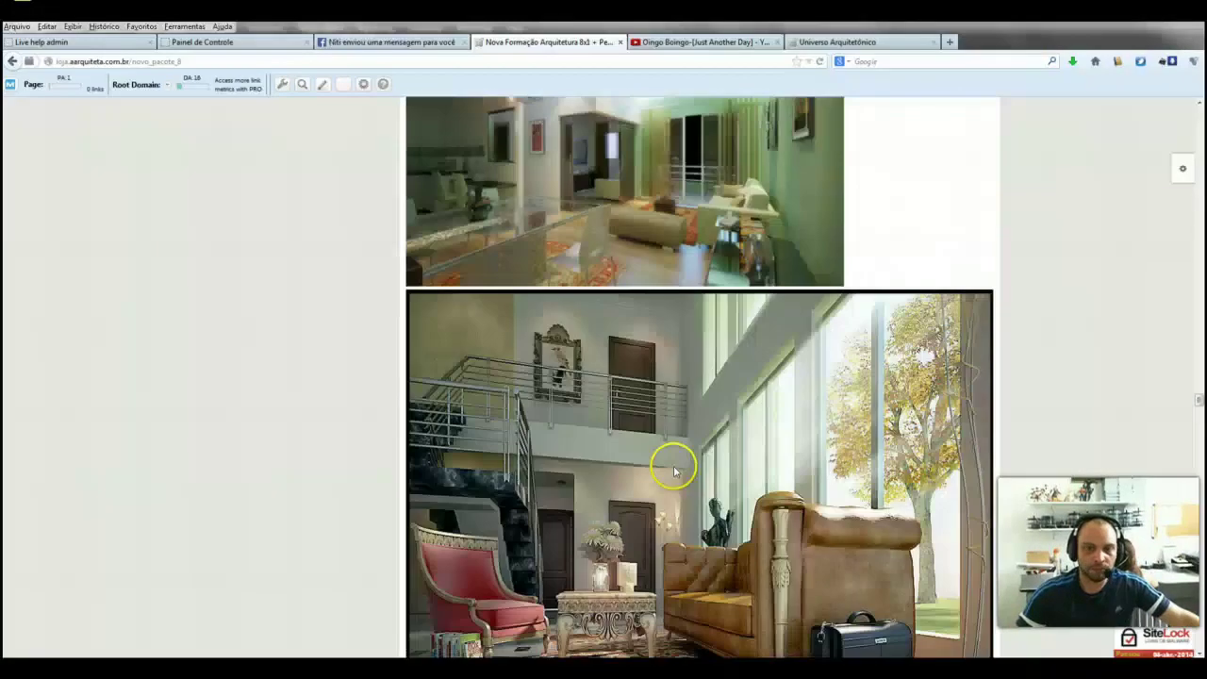
pyautogui.moveTo(1198, 398); pyautogui.dragTo(1200, 172)
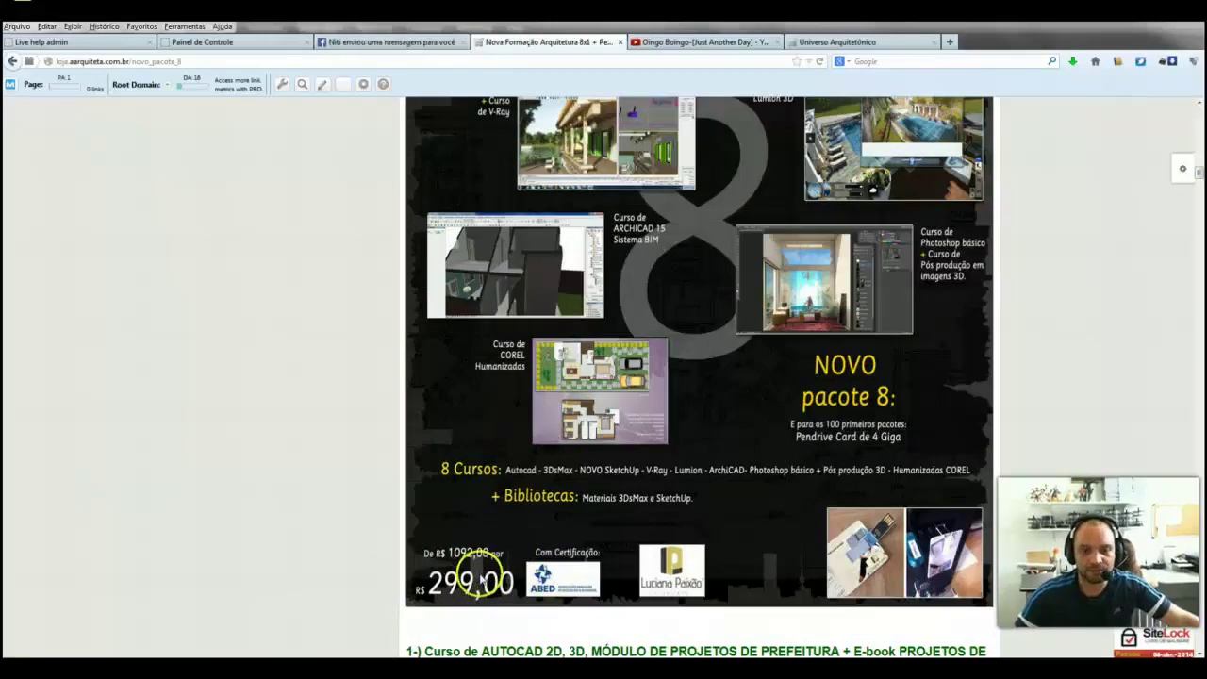
# Read down through the AutoCAD, SketchUp and ArchiCAD course descriptions.
pyautogui.scroll(2, 414, 456)
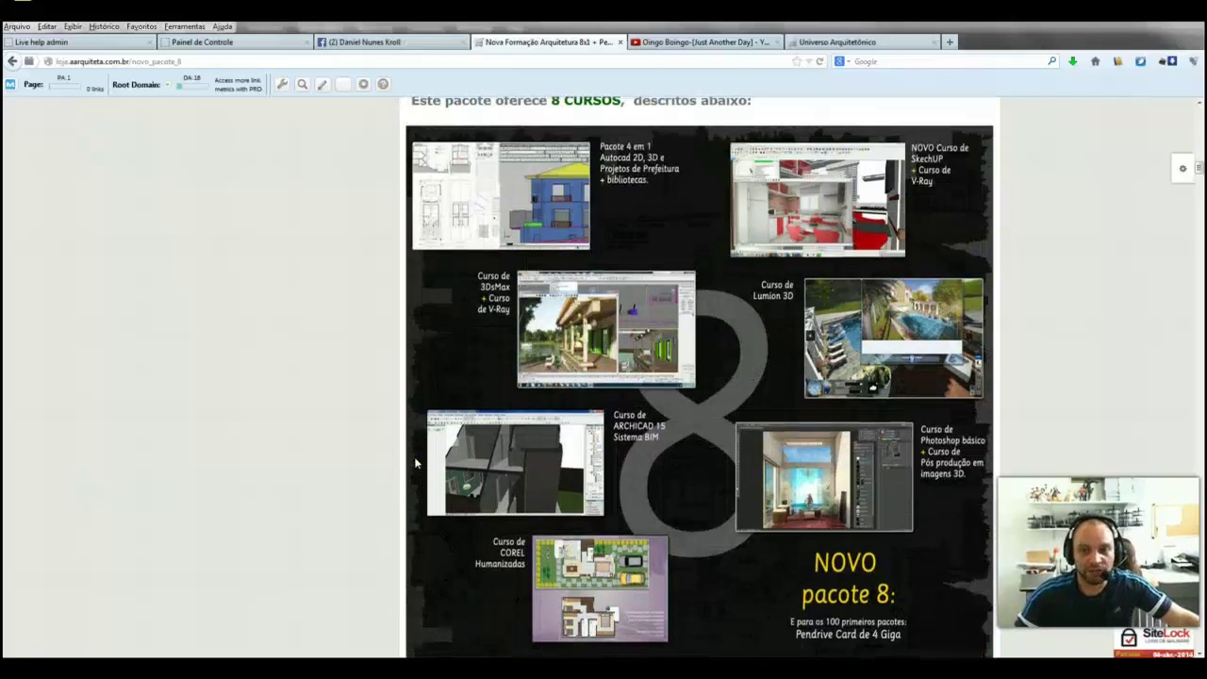
pyautogui.scroll(-5, 414, 456)
pyautogui.scroll(-4, 414, 456)
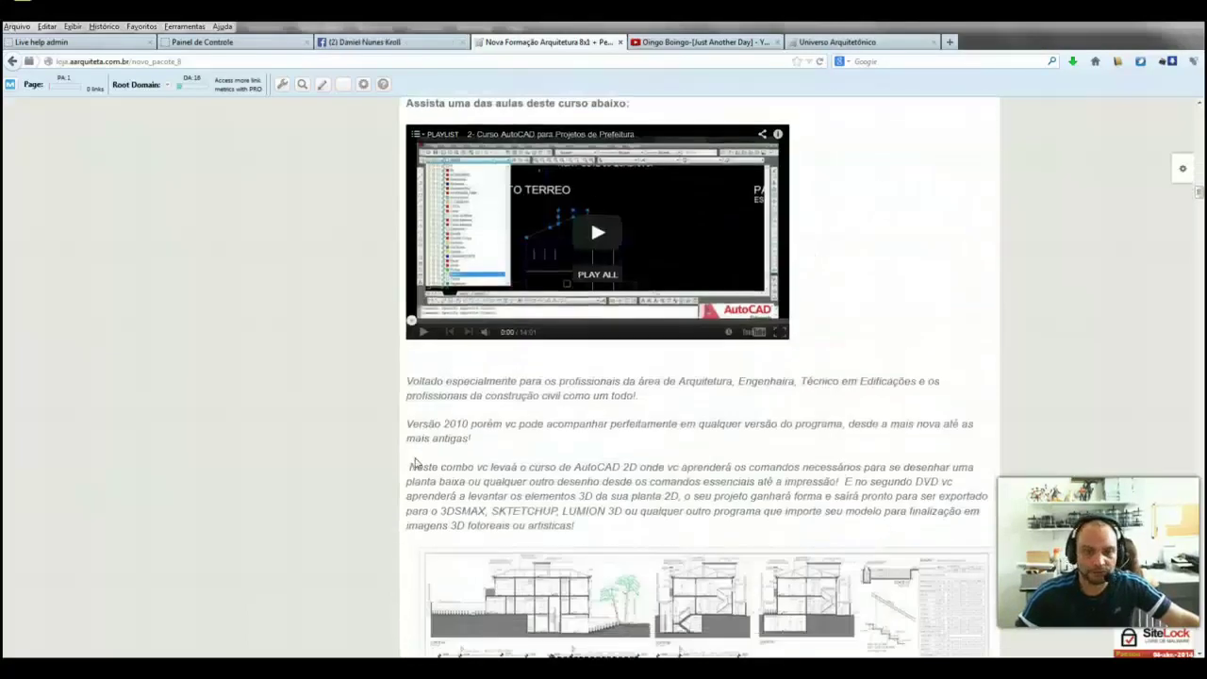
pyautogui.scroll(-4, 414, 456)
pyautogui.scroll(-4, 415, 458)
pyautogui.scroll(-4, 415, 459)
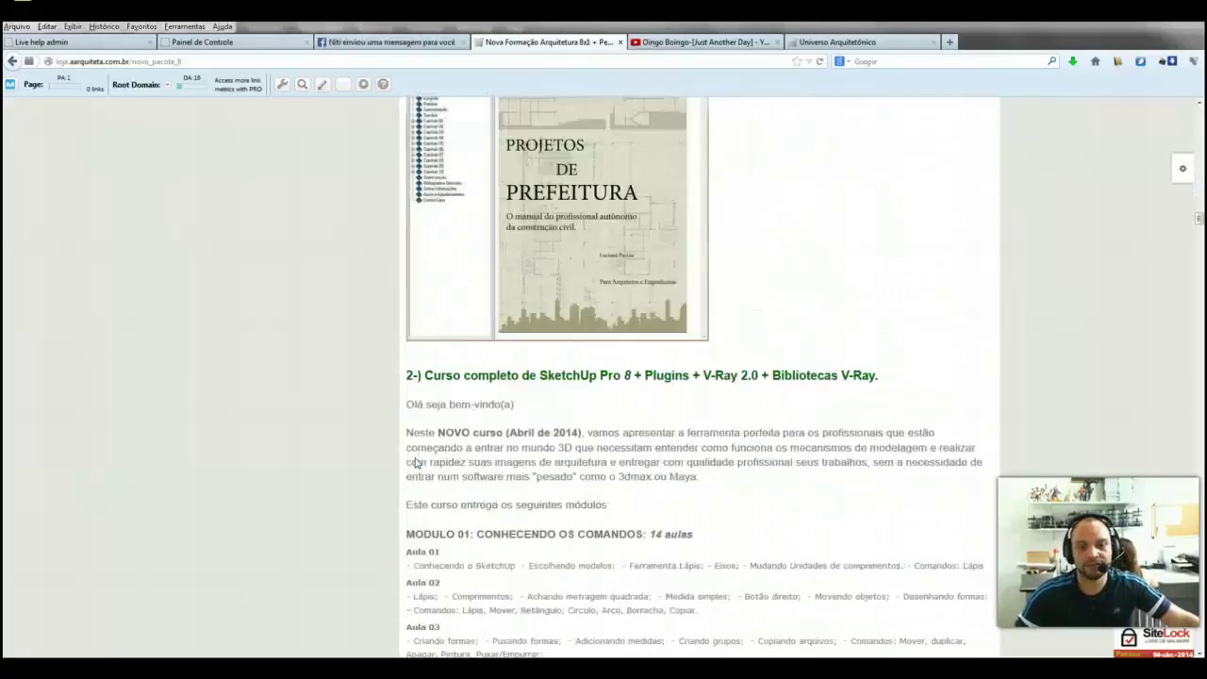
pyautogui.scroll(-3, 415, 459)
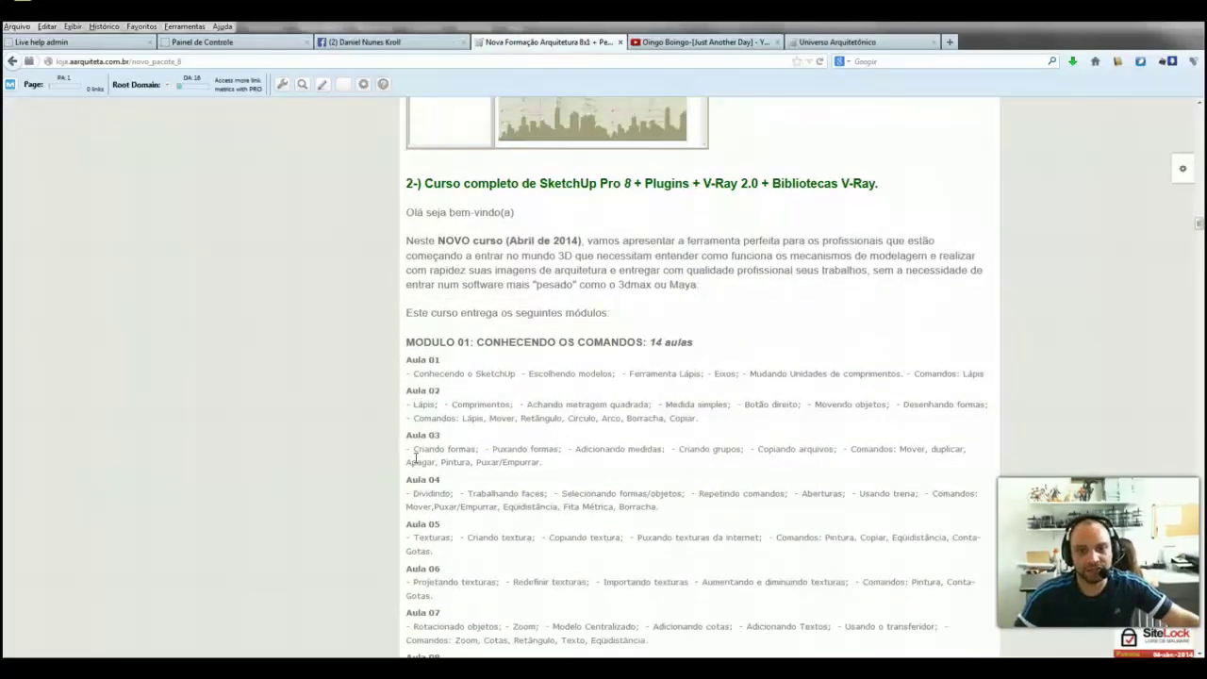
pyautogui.scroll(-4, 415, 459)
pyautogui.scroll(-4, 415, 459)
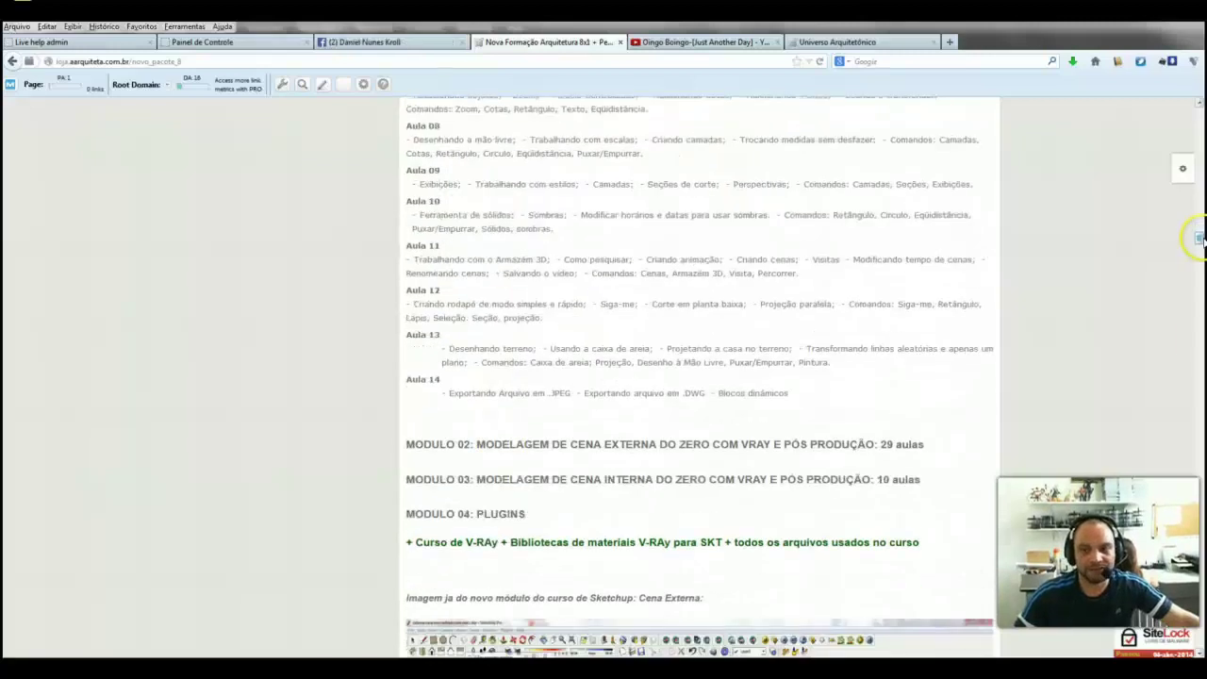
# Jump to Produtos Relacionados: Armedia and Stands at R$ 149,00, Revit PREFEITURA at R$ 169,00.
pyautogui.moveTo(1195, 267)
pyautogui.mouseDown()
pyautogui.moveTo(1193, 514)
pyautogui.moveTo(1025, 449)
pyautogui.mouseUp()
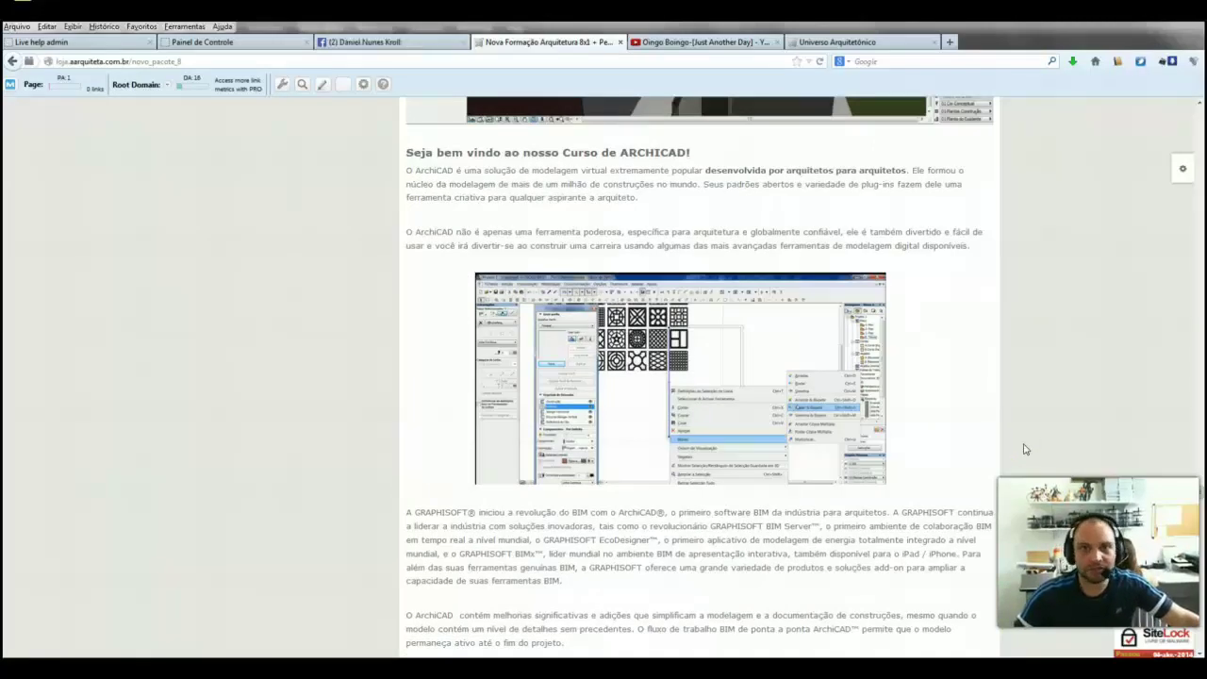
pyautogui.scroll(-5, 1026, 449)
pyautogui.scroll(-4, 1026, 450)
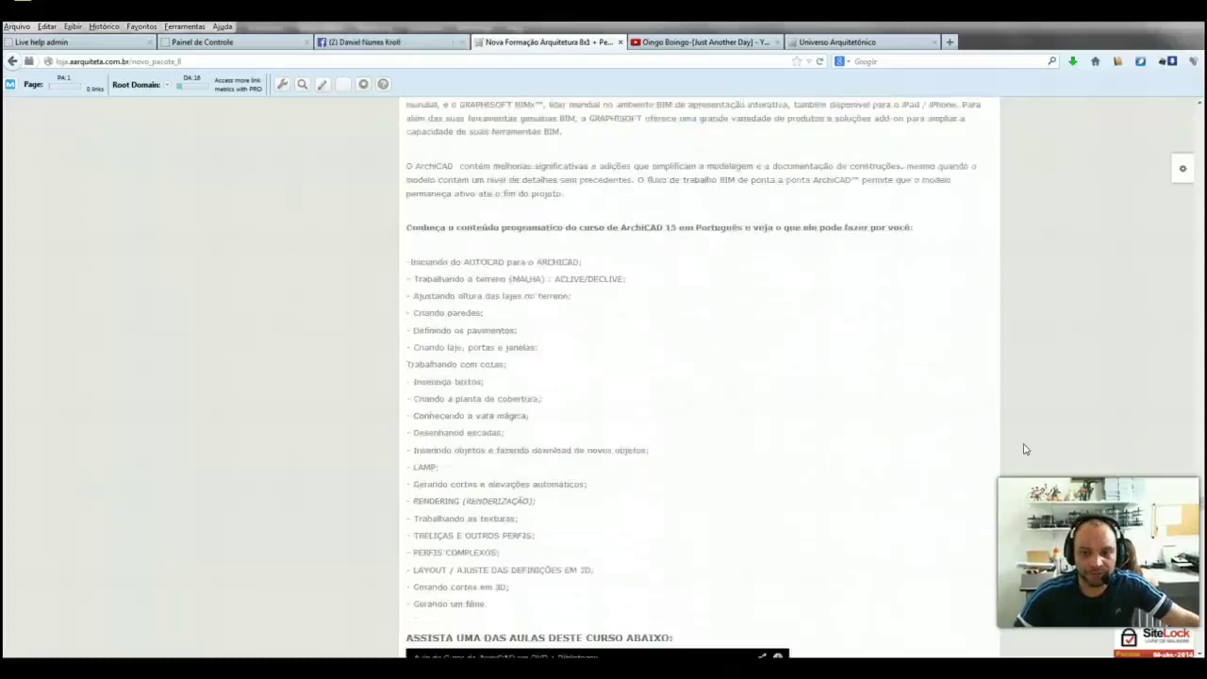
pyautogui.scroll(-3, 1026, 449)
pyautogui.moveTo(1203, 515); pyautogui.dragTo(1203, 639)
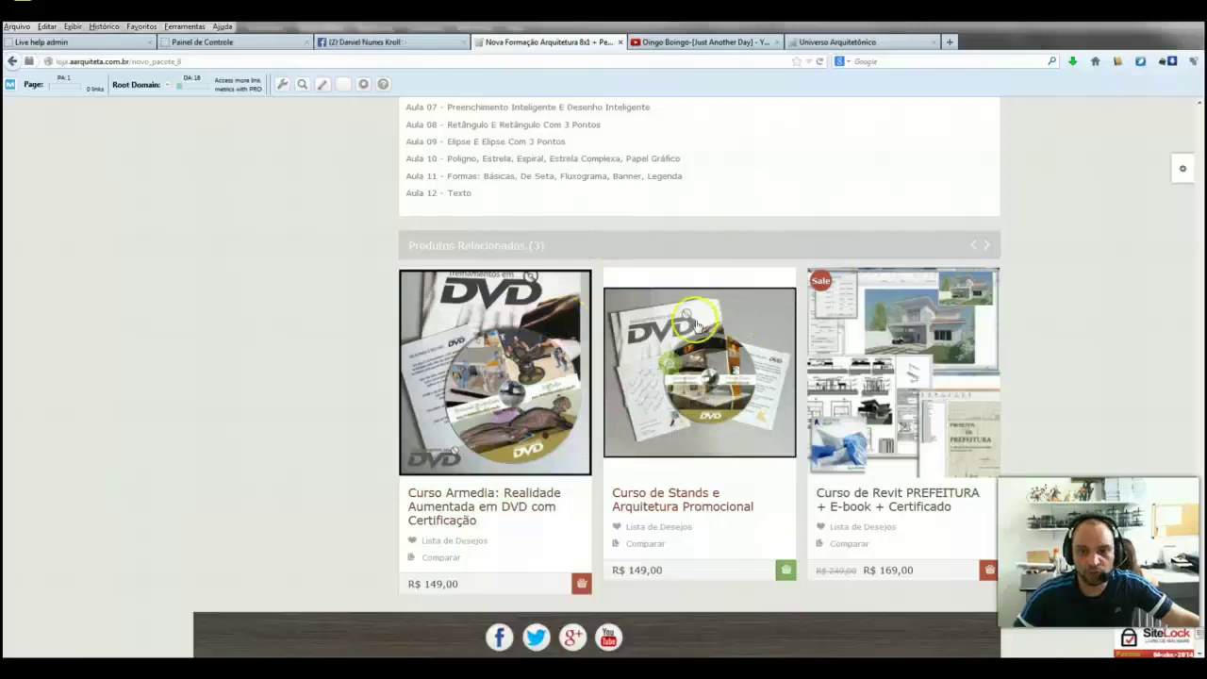
pyautogui.moveTo(717, 358)
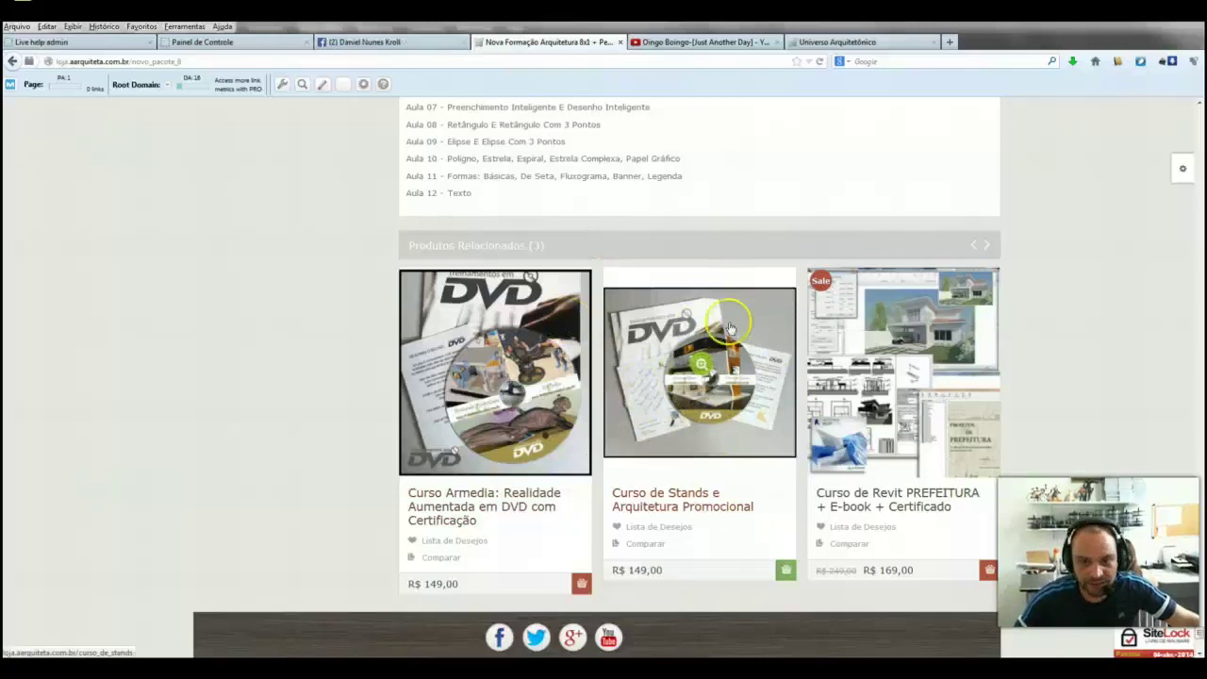
pyautogui.click(680, 513)
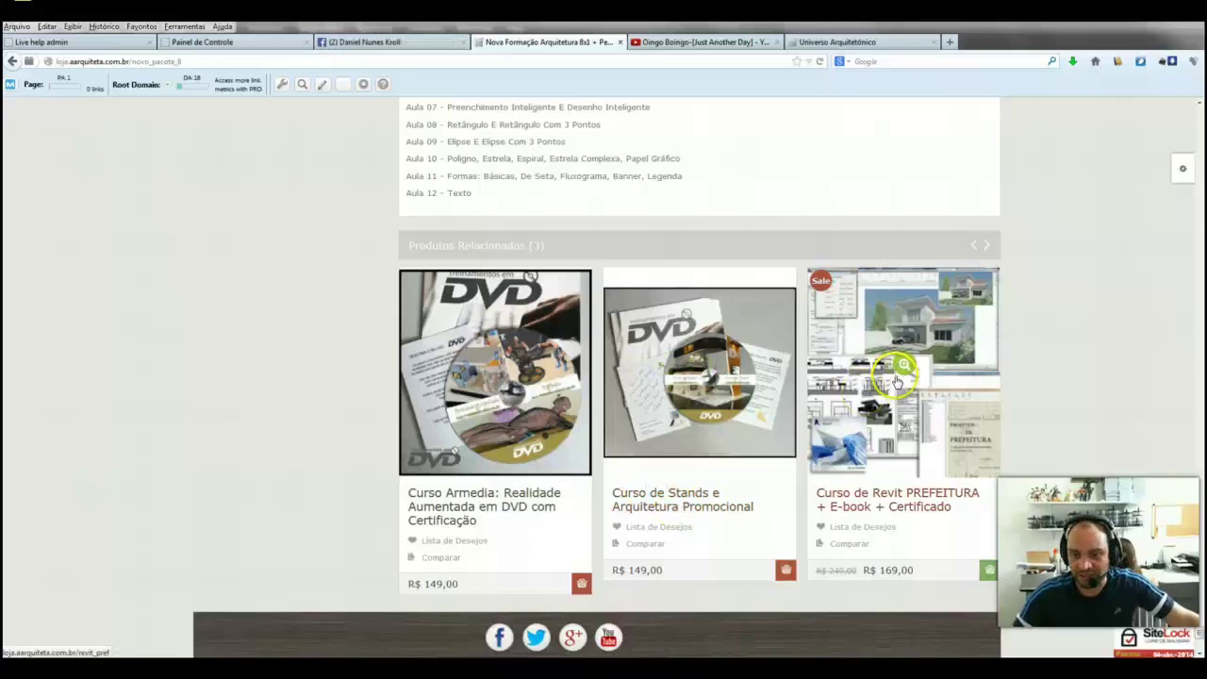
pyautogui.moveTo(886, 523)
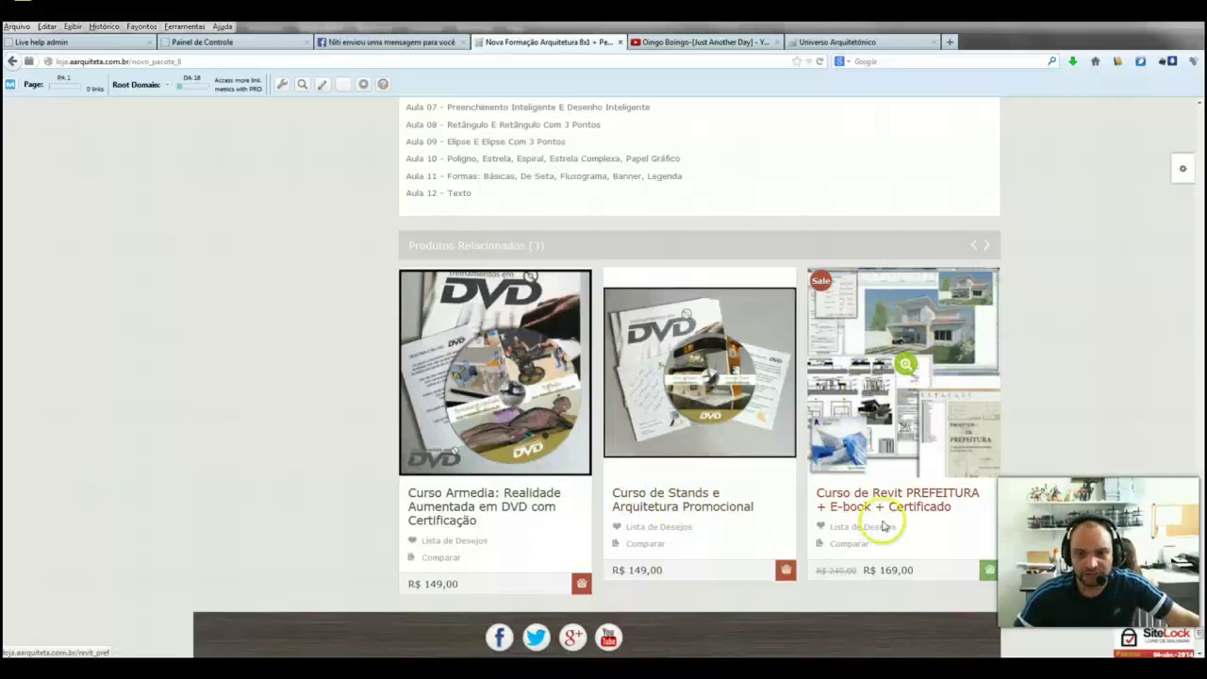
pyautogui.click(887, 515)
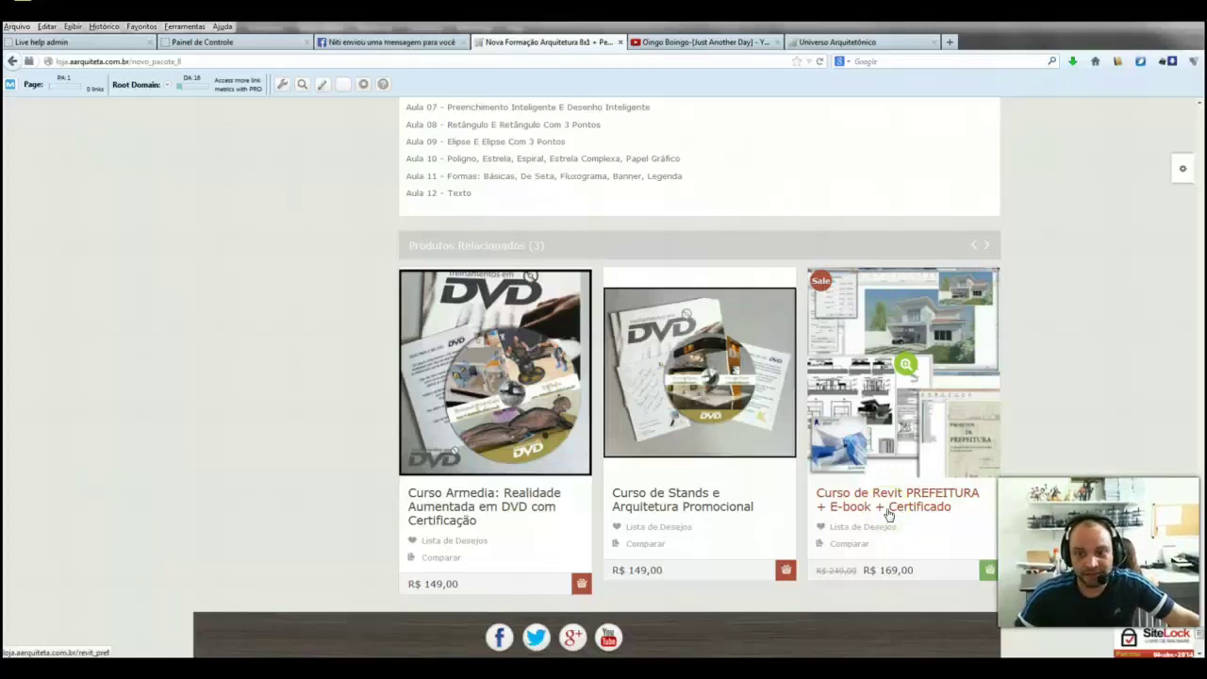
pyautogui.click(898, 500)
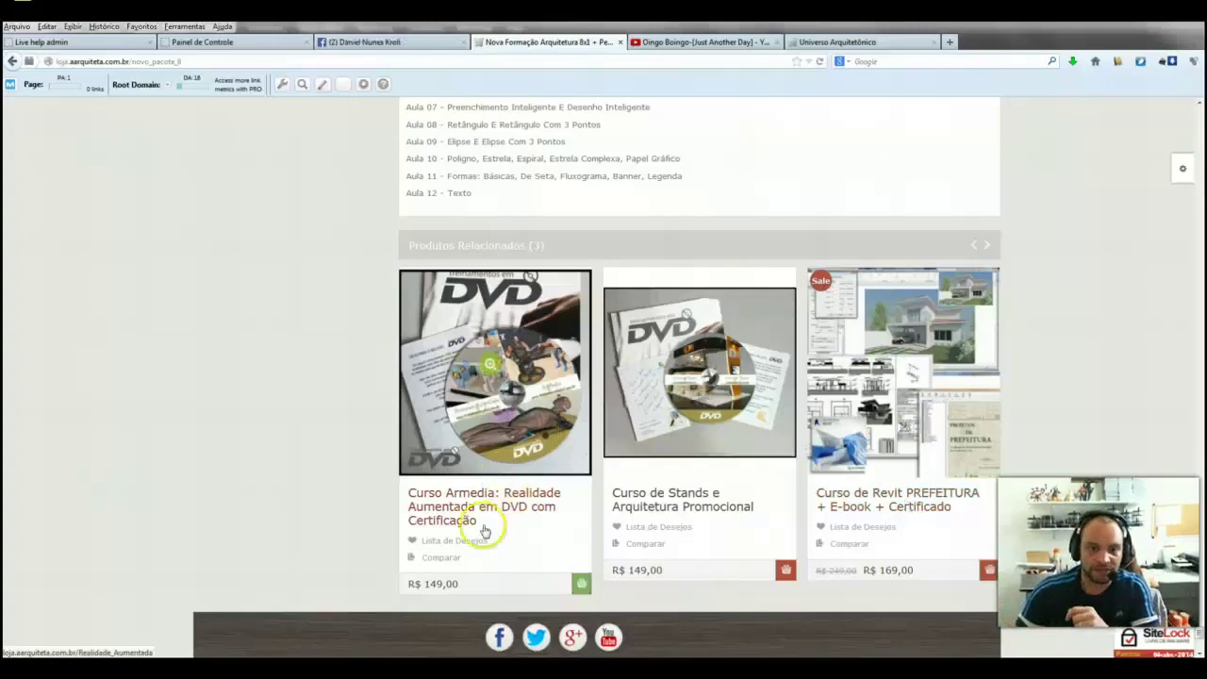
pyautogui.click(480, 489)
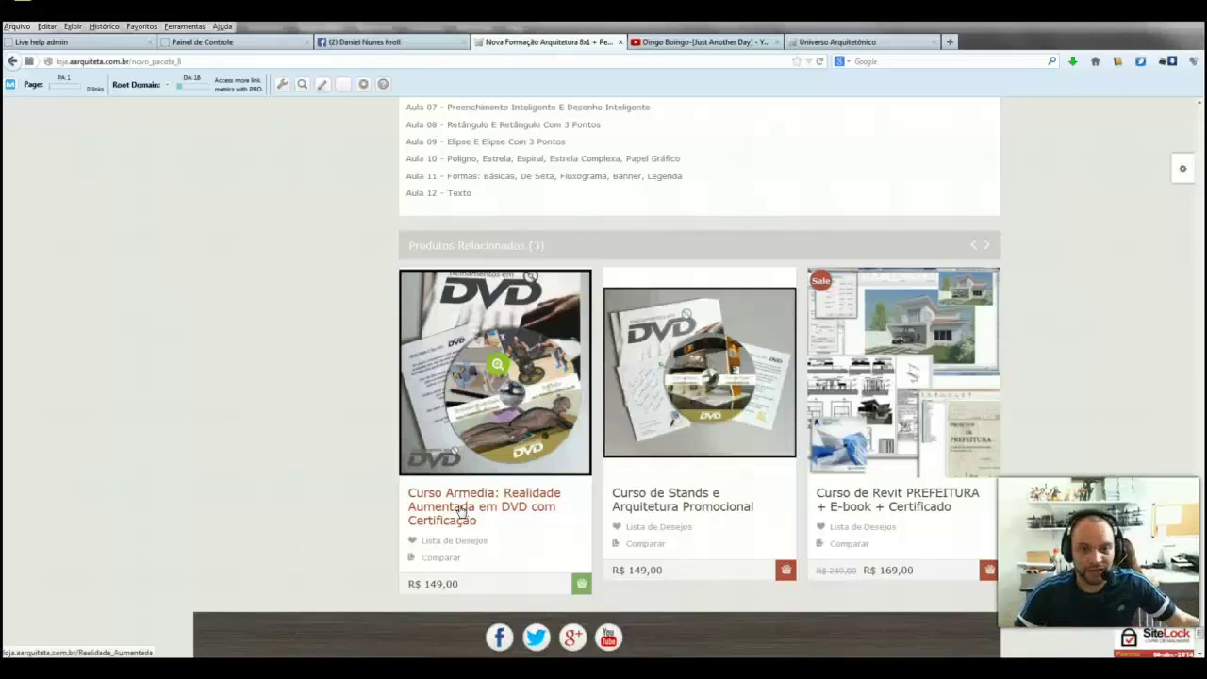
# Return to the top of the package page, then switch to 3ds Max's V-Ray living room render.
pyautogui.scroll(5, 461, 510)
pyautogui.scroll(5, 461, 510)
pyautogui.scroll(5, 461, 510)
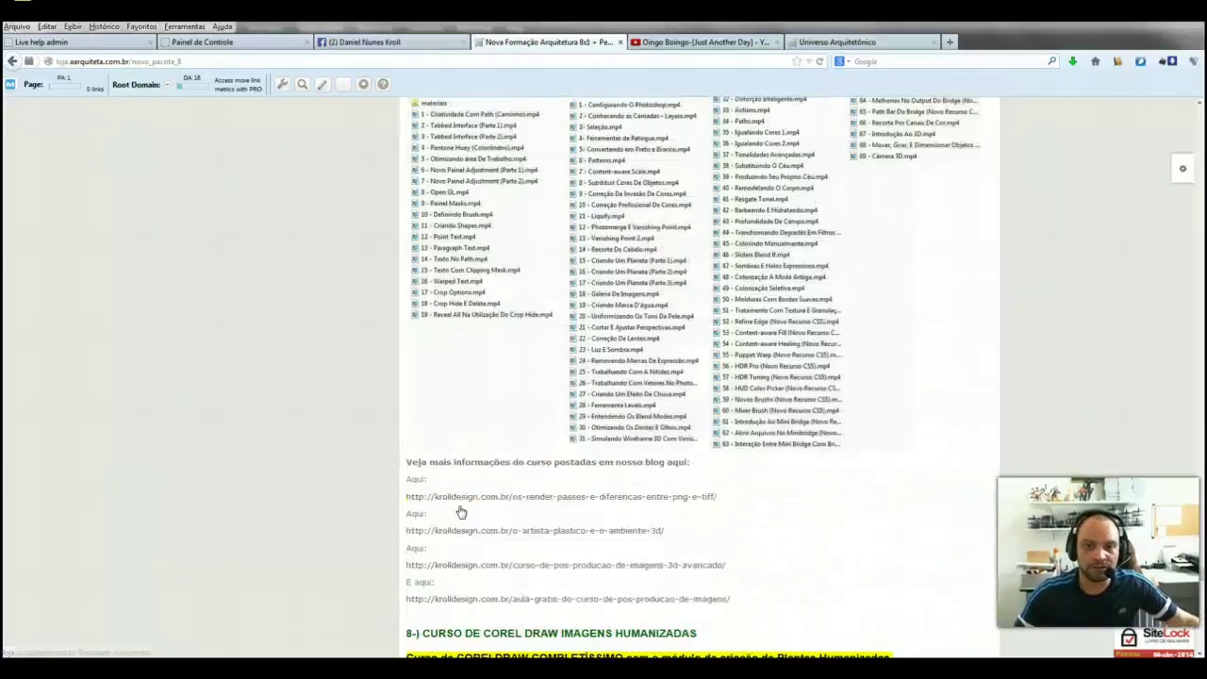
pyautogui.scroll(5, 461, 512)
pyautogui.scroll(1, 463, 501)
pyautogui.scroll(5, 1200, 251)
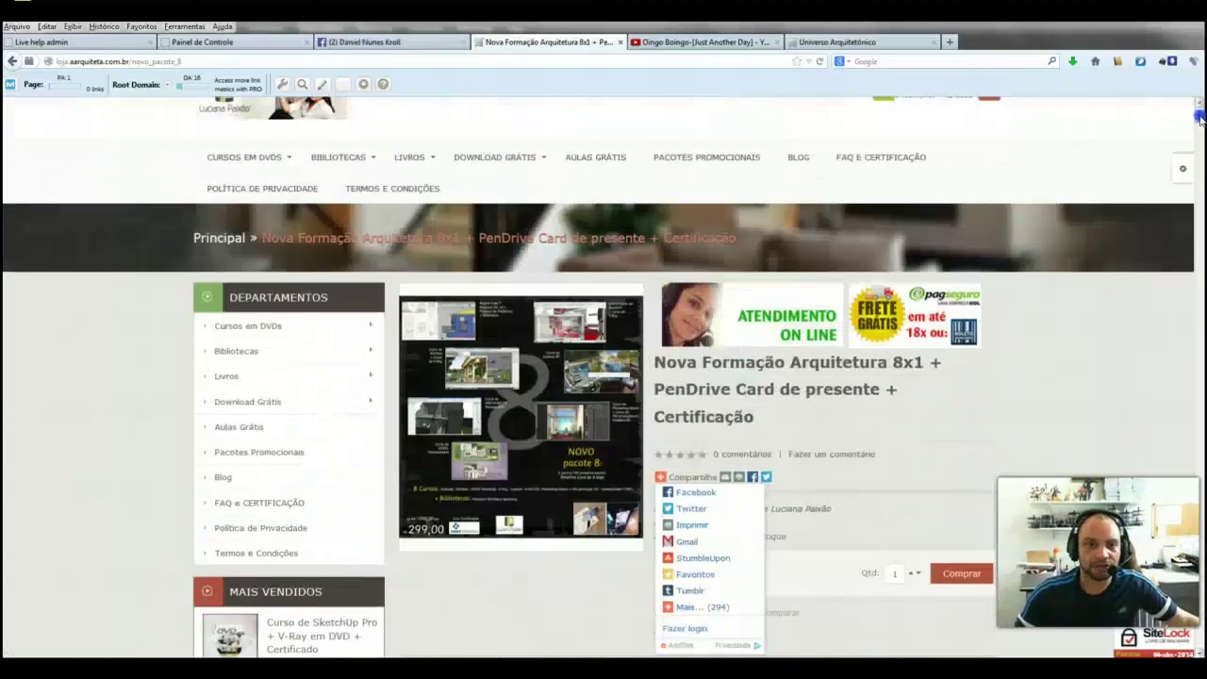
pyautogui.moveTo(1199, 251); pyautogui.dragTo(1200, 106)
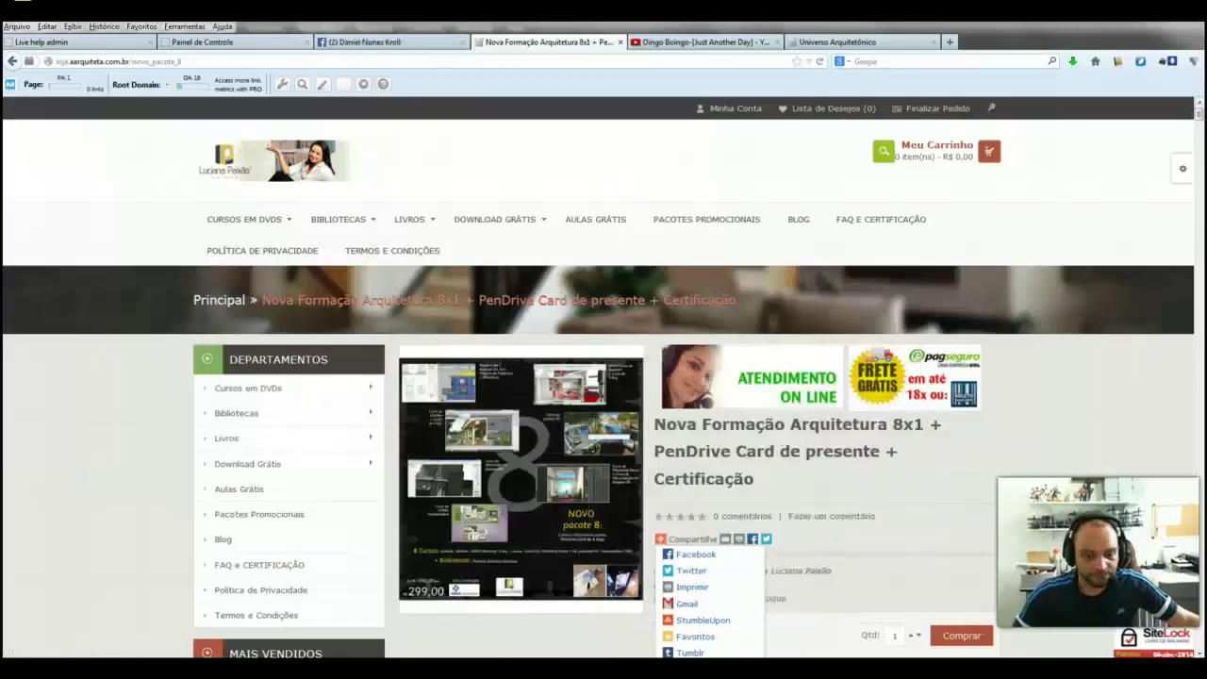
pyautogui.click(573, 594)
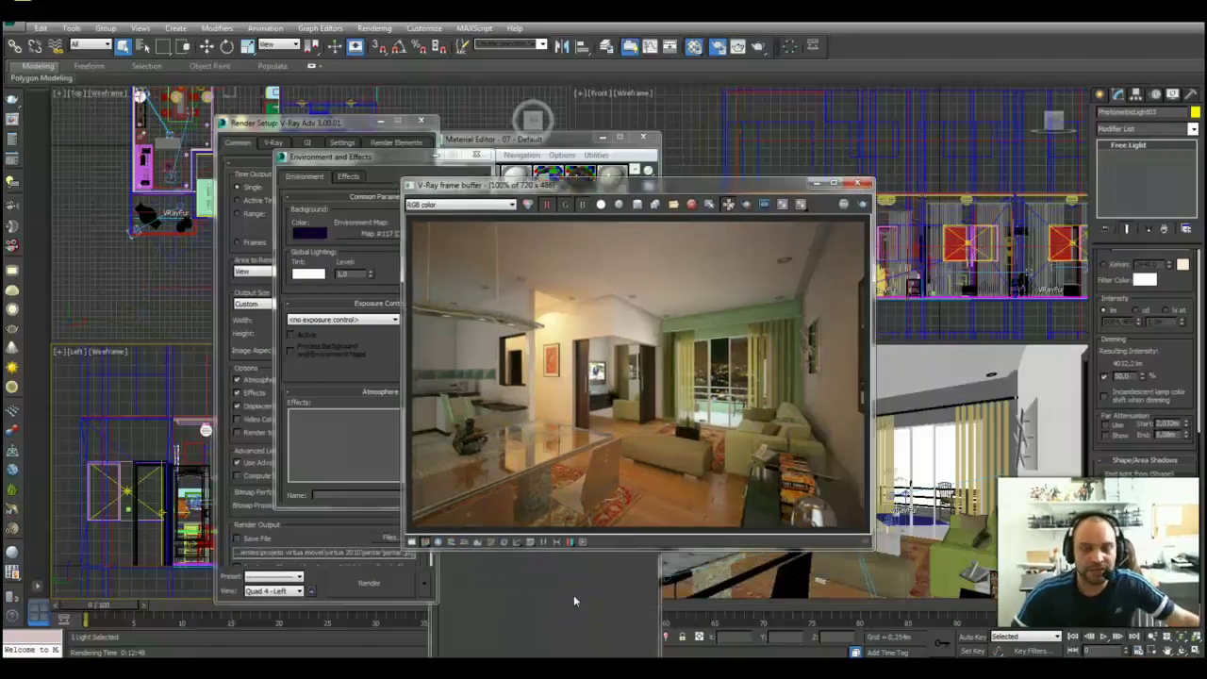
# Shift the V-Ray frame buffer with the 720 x 486 living room render up and left.
pyautogui.click(678, 190)
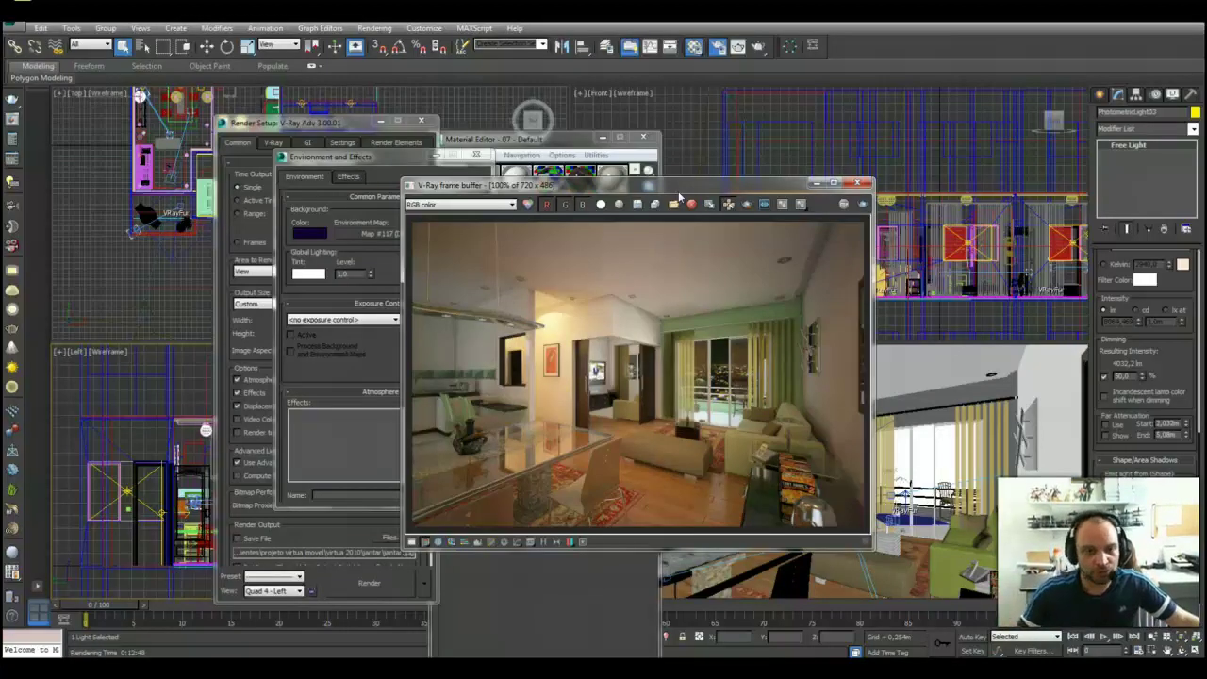
pyautogui.click(585, 296)
pyautogui.click(532, 425)
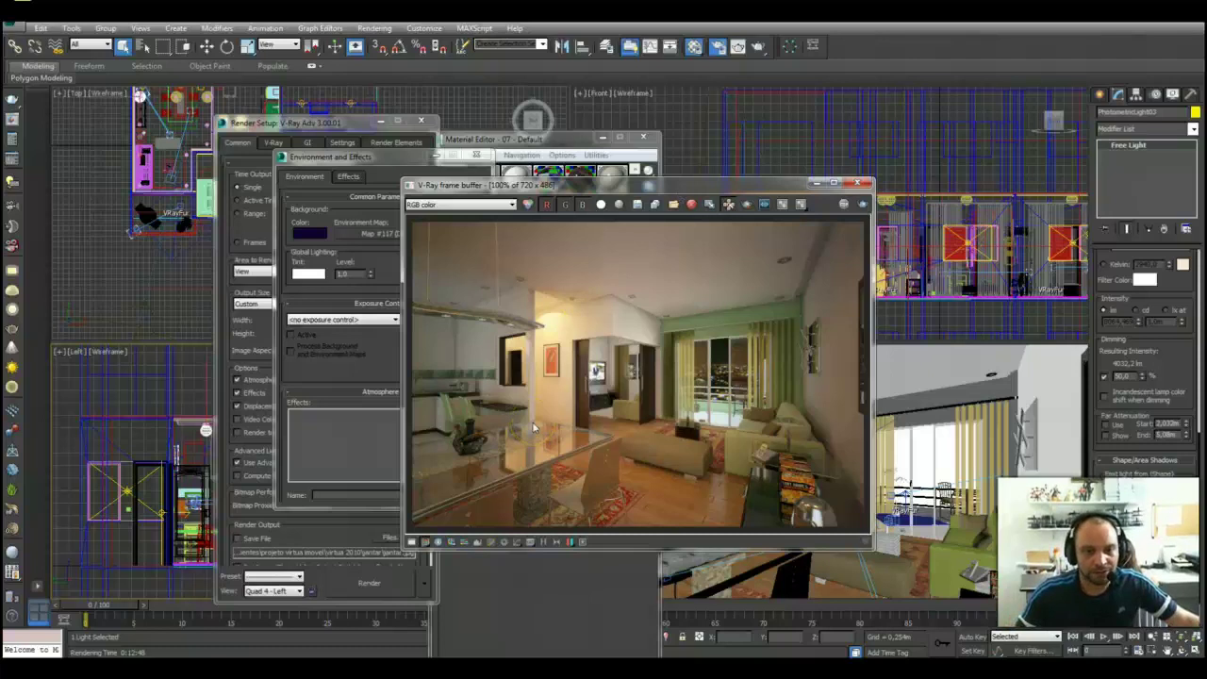